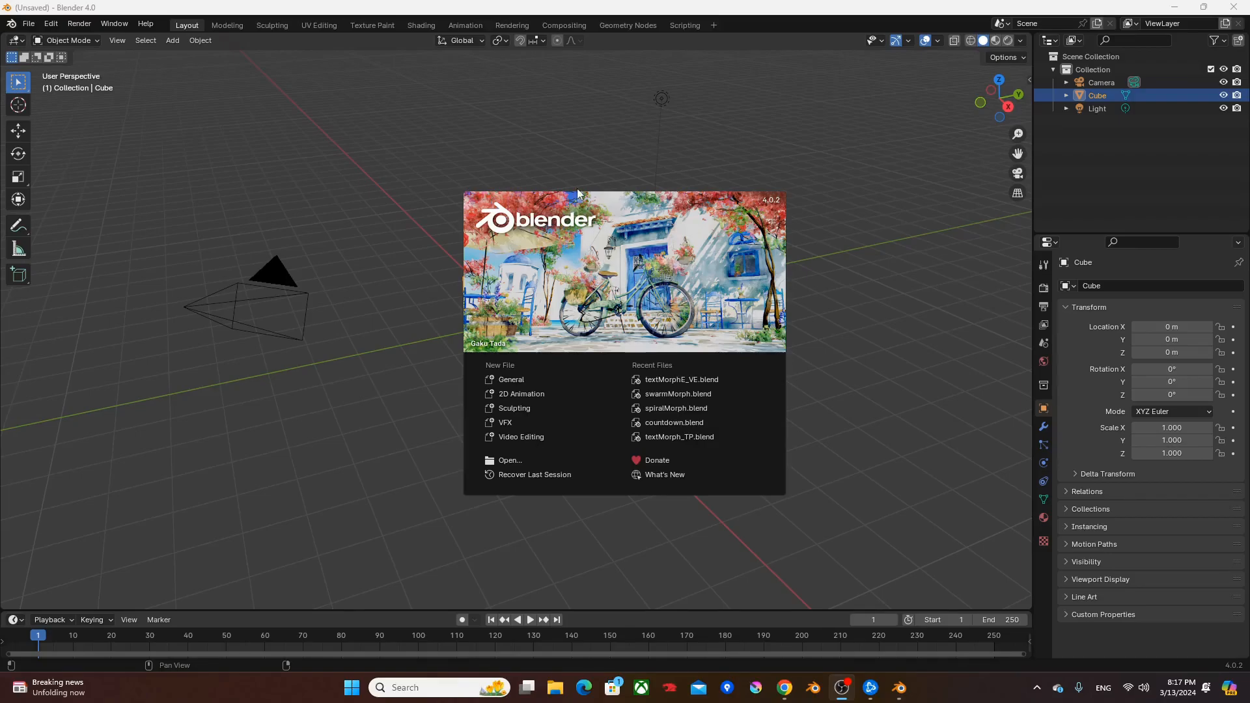
- Switch to the Geometry Nodes workspace and delete all the default scene objects
{"action": "left_click", "coordinate": [610, 176]}
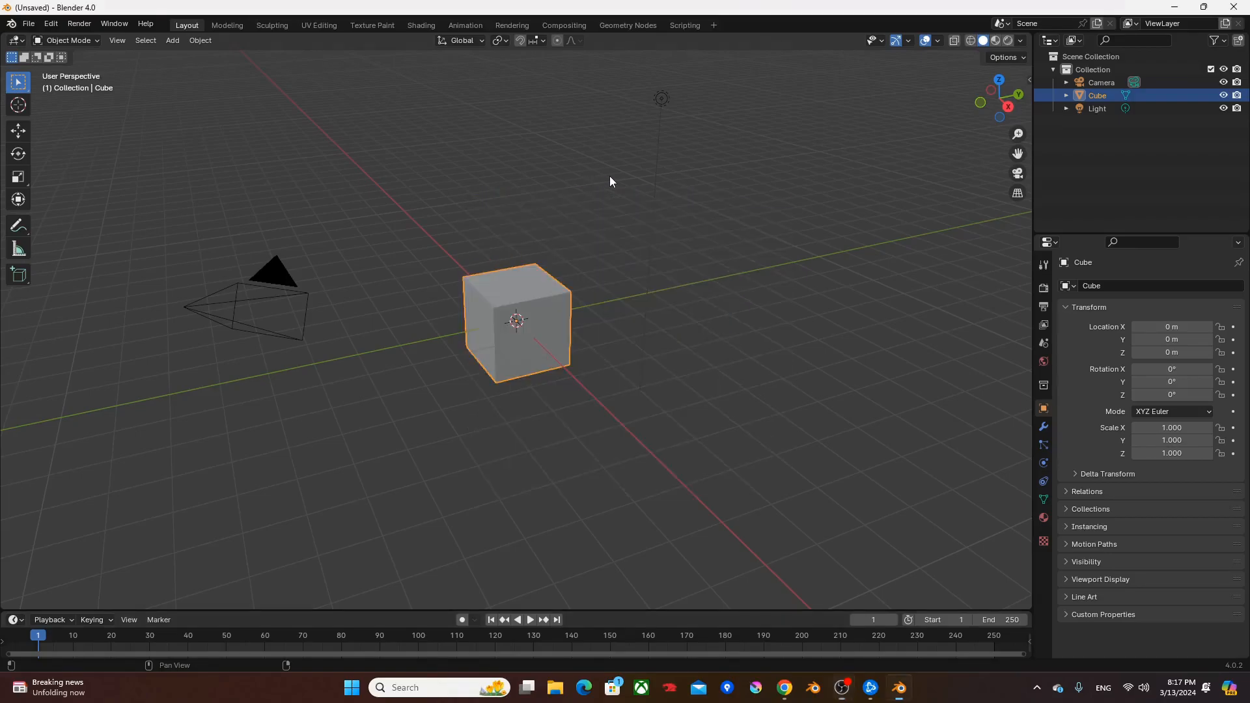
{"action": "left_click", "coordinate": [632, 26]}
{"action": "key", "text": "a"}
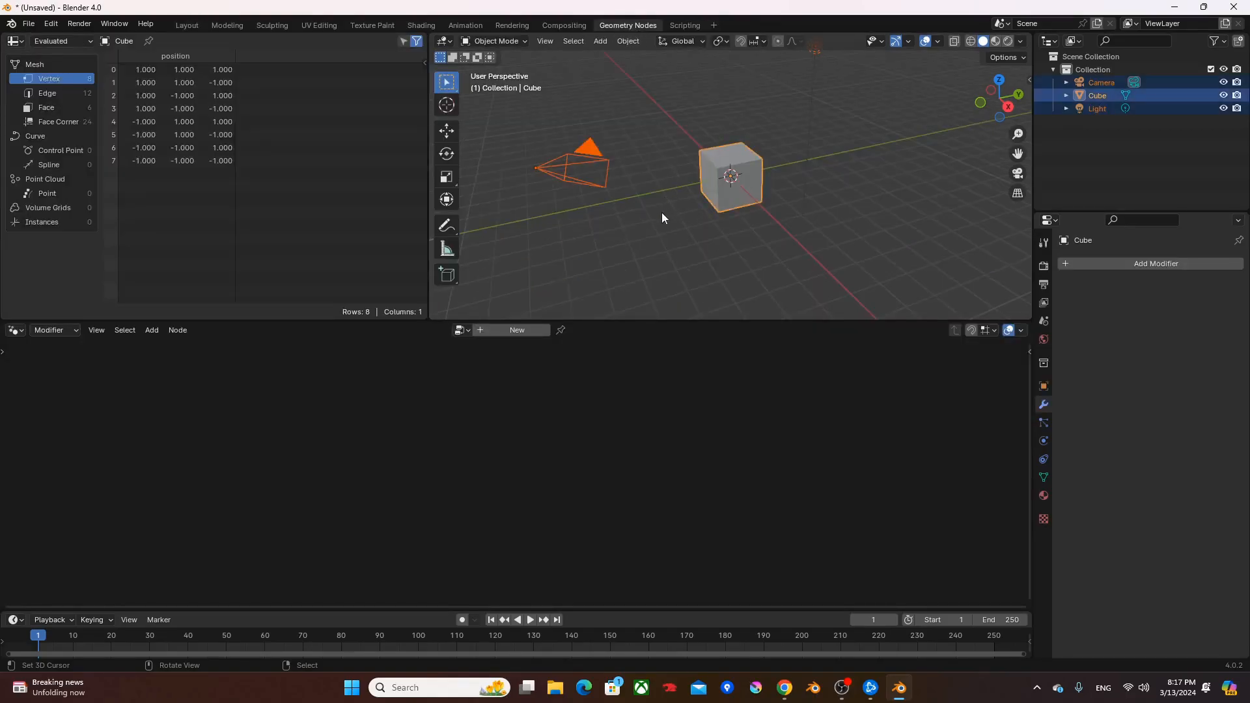
{"action": "key", "text": "x"}
{"action": "left_click", "coordinate": [661, 212]}
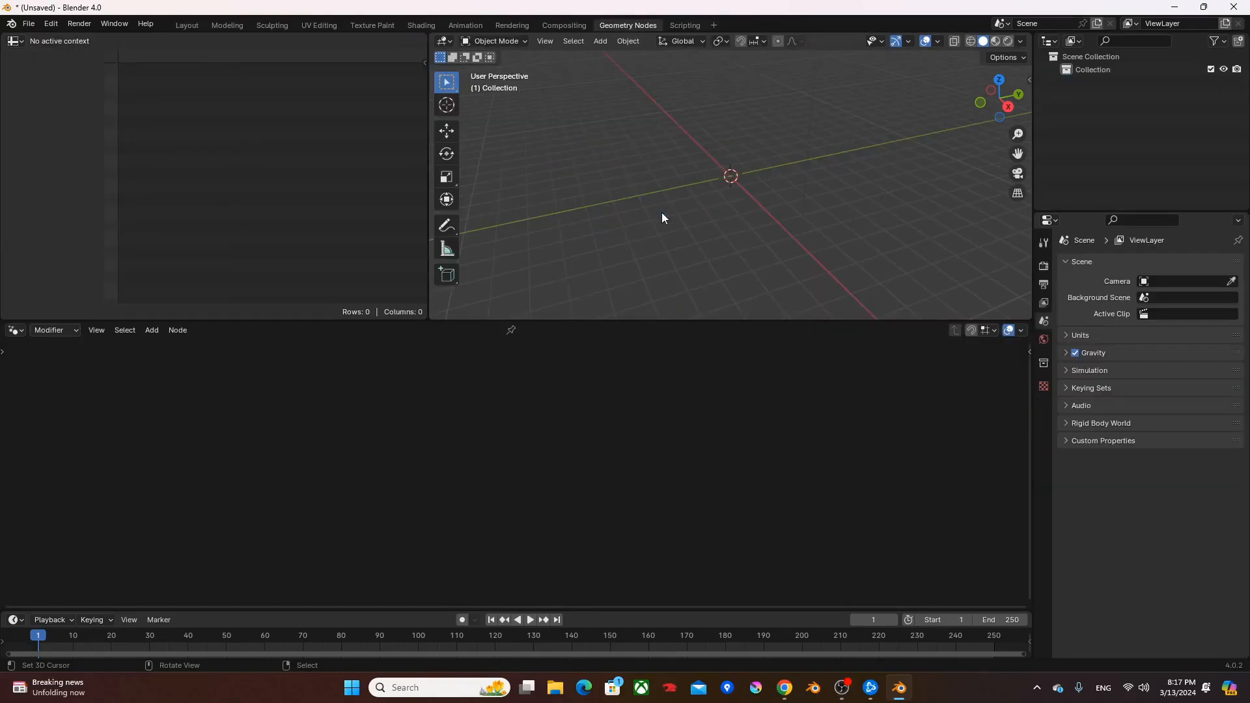
- Add a plane mesh and frame it in the top view
{"action": "key", "text": "shift+a"}
{"action": "mouse_move", "coordinate": [617, 228]}
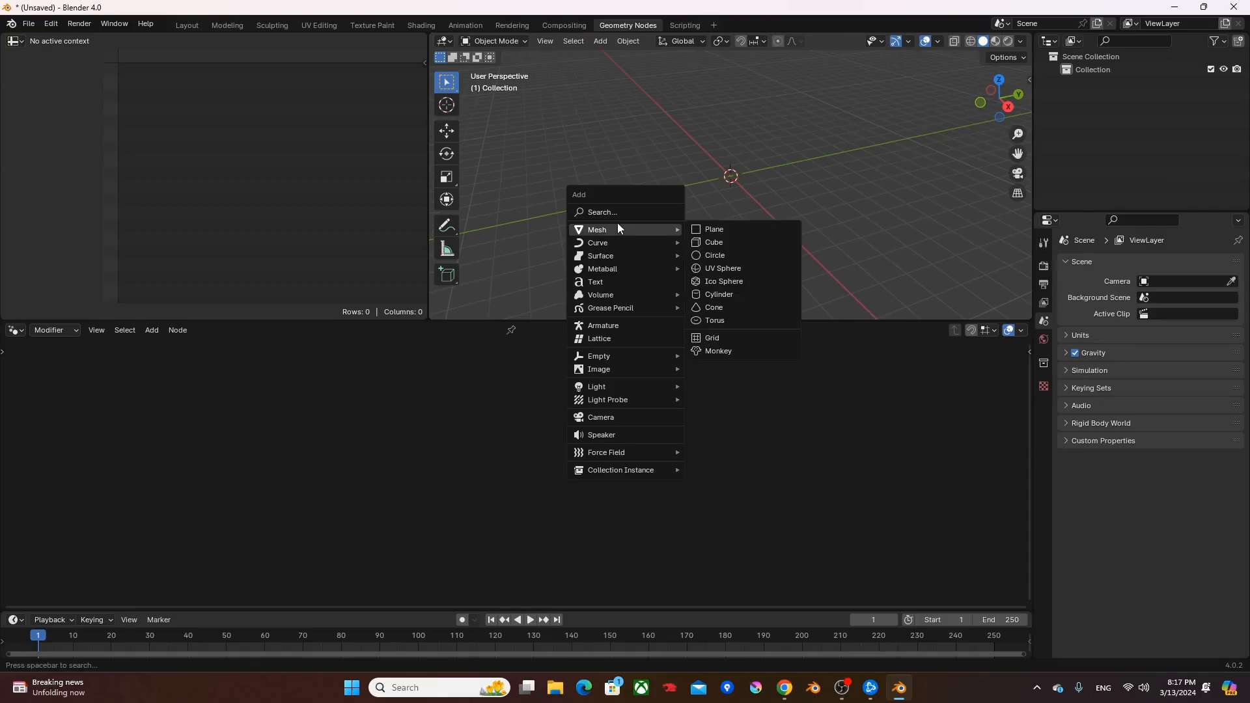
{"action": "left_click", "coordinate": [711, 224]}
{"action": "key", "text": "KP_7"}
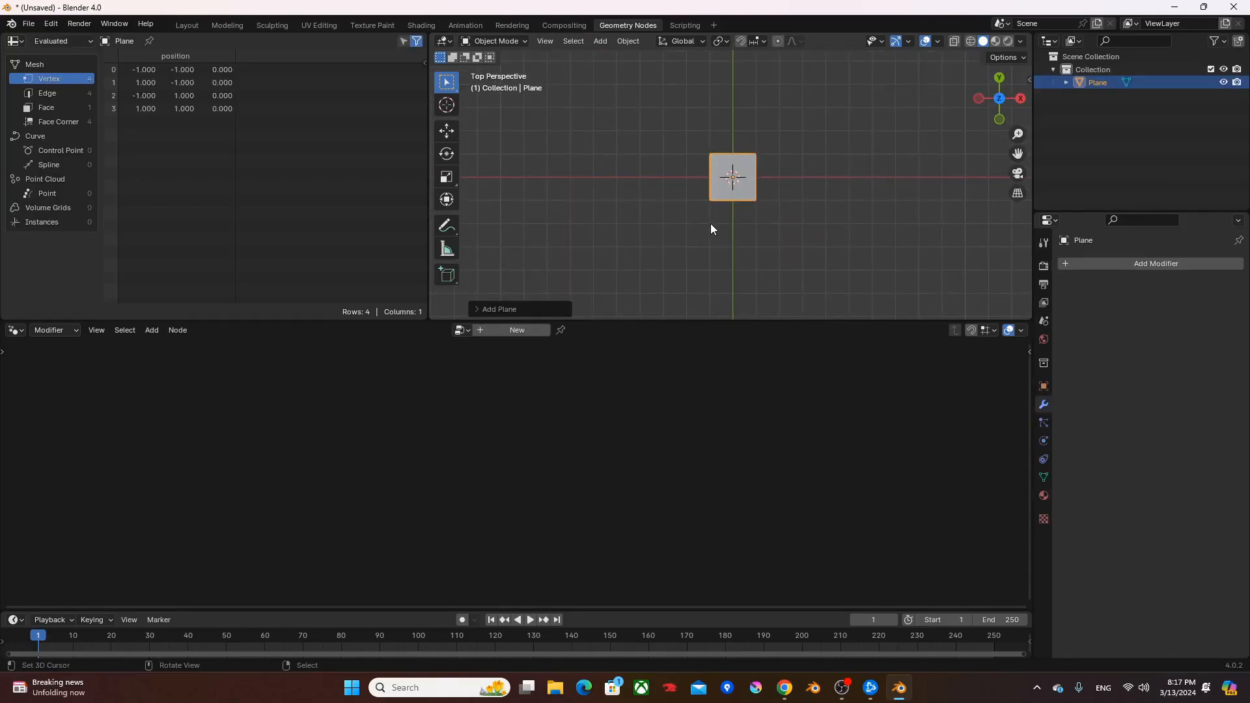
{"action": "key", "text": "KP_Decimal"}
- Enlarge the node editor, create a new geometry node tree on the plane and delete its Group Input node
{"action": "left_click_drag", "start_coordinate": [688, 320], "coordinate": [700, 250]}
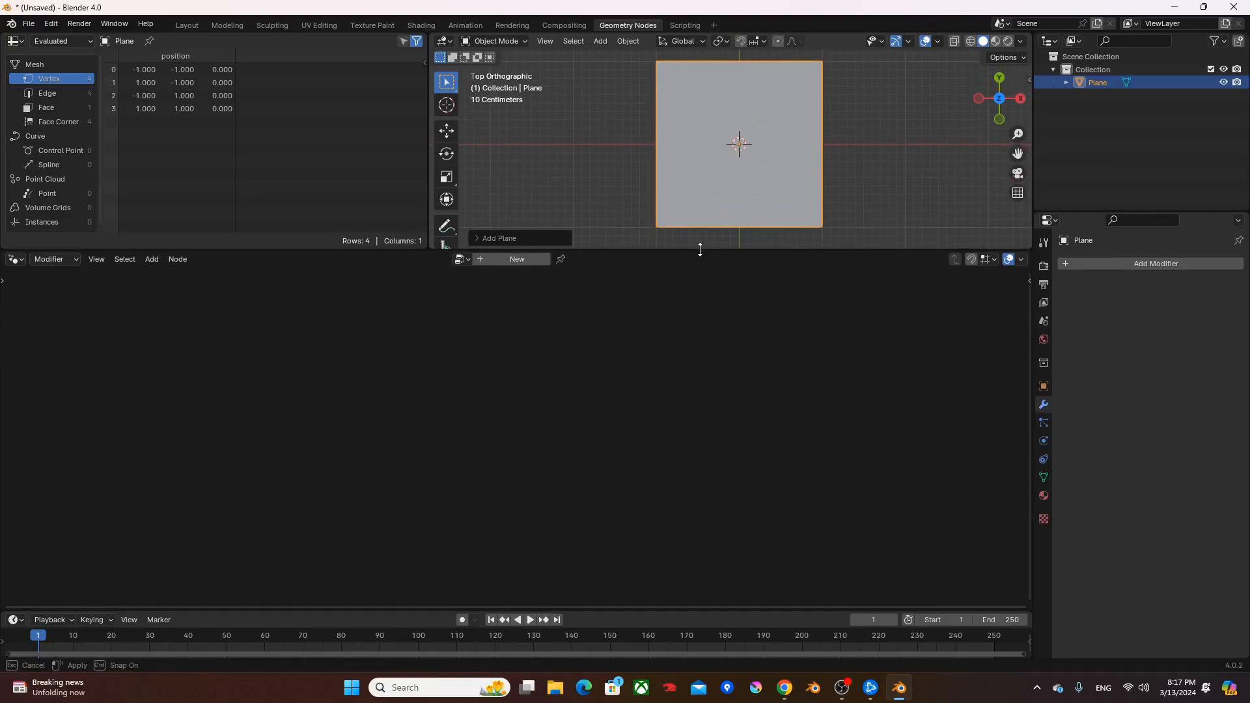
{"action": "left_click", "coordinate": [490, 260]}
{"action": "left_click_drag", "start_coordinate": [236, 413], "coordinate": [401, 504]}
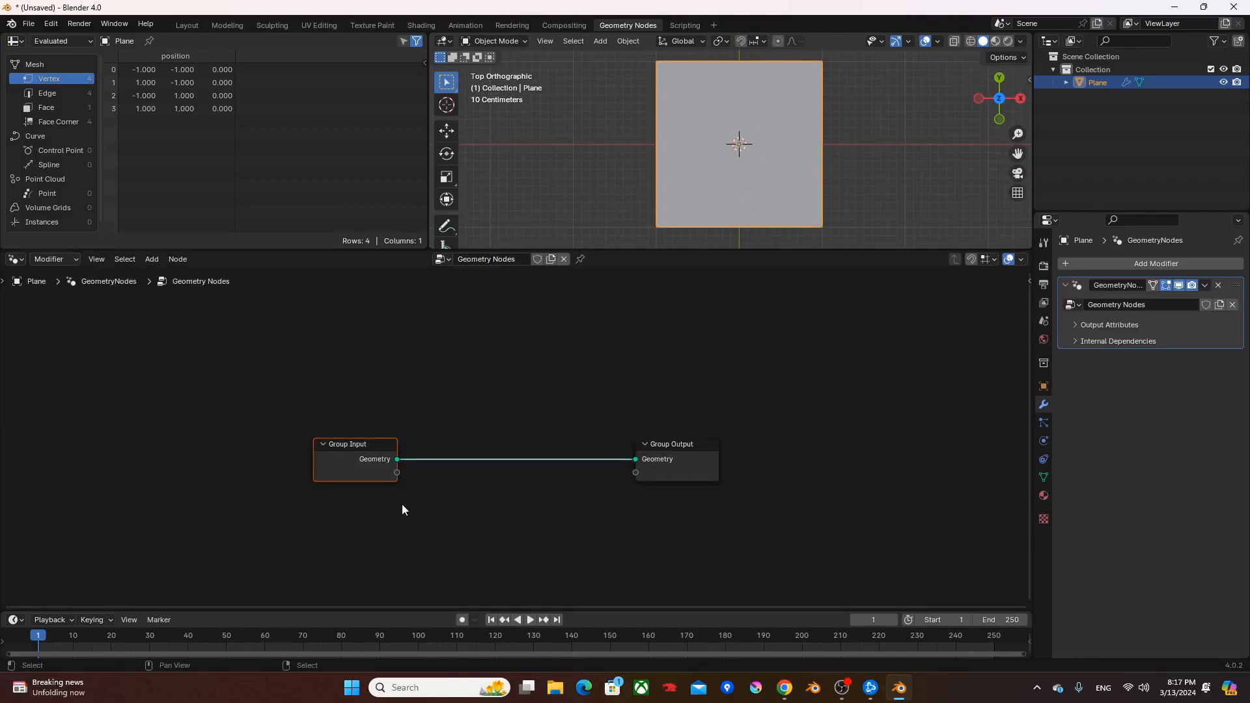
{"action": "key", "text": "x"}
- Add a String node and set its text to "tom\nbob\ncat"
{"action": "key", "text": "shift+a"}
{"action": "type", "text": "string"}
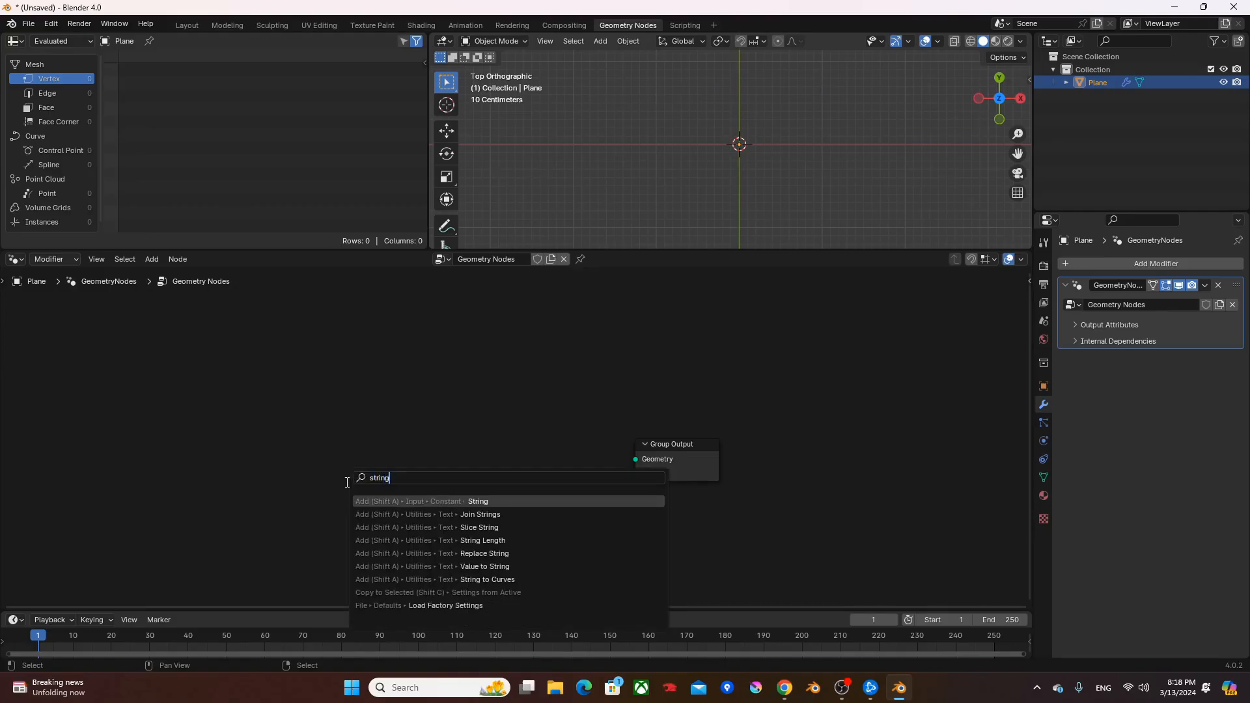
{"action": "key", "text": "Return"}
{"action": "left_click", "coordinate": [275, 447]}
{"action": "left_click", "coordinate": [306, 487]}
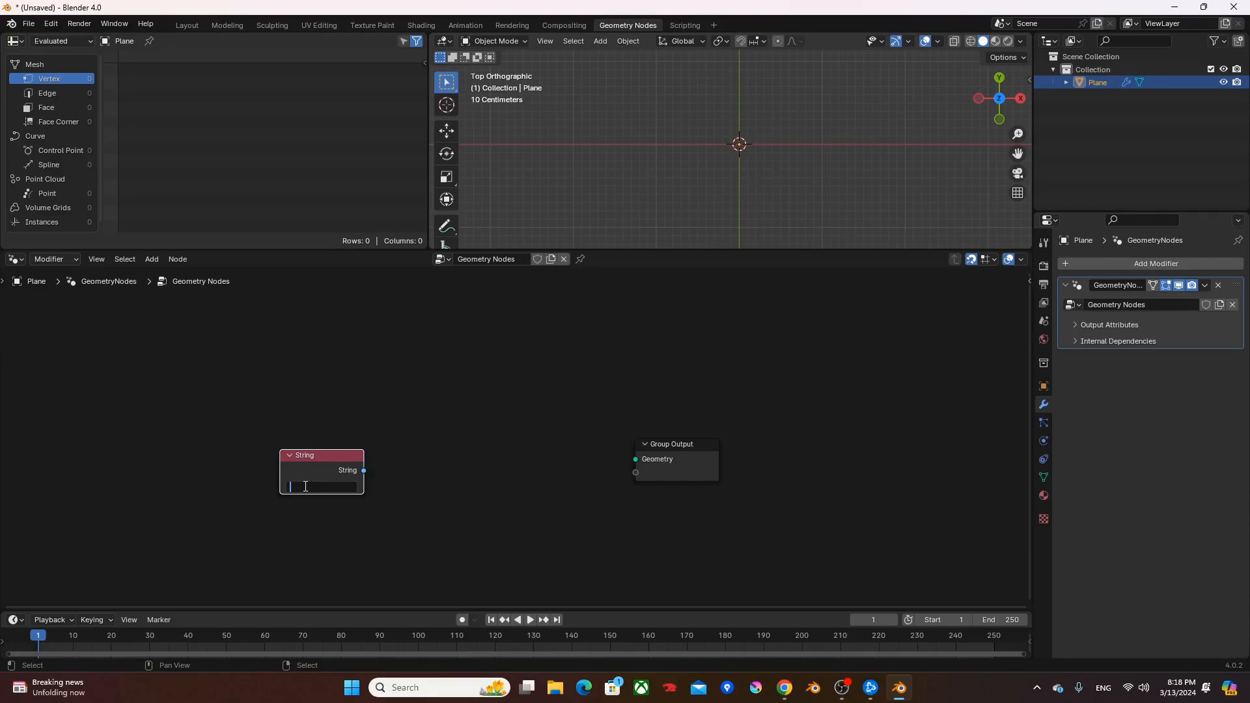
{"action": "type", "text": "tom"}
{"action": "type", "text": " h"}
{"action": "type", "text": "bob "}
{"action": "type", "text": "cat"}
{"action": "key", "text": "Return"}
- Feed the String node into a new Replace String node and set its Find value to "\n"
{"action": "scroll", "coordinate": [445, 493], "scroll_direction": "up", "scroll_amount": 2}
{"action": "middle_click_drag", "start_coordinate": [390, 483], "coordinate": [435, 426]}
{"action": "left_click_drag", "start_coordinate": [299, 406], "coordinate": [369, 412]}
{"action": "type", "text": "rs"}
{"action": "left_click", "coordinate": [400, 439]}
{"action": "left_click", "coordinate": [381, 443]}
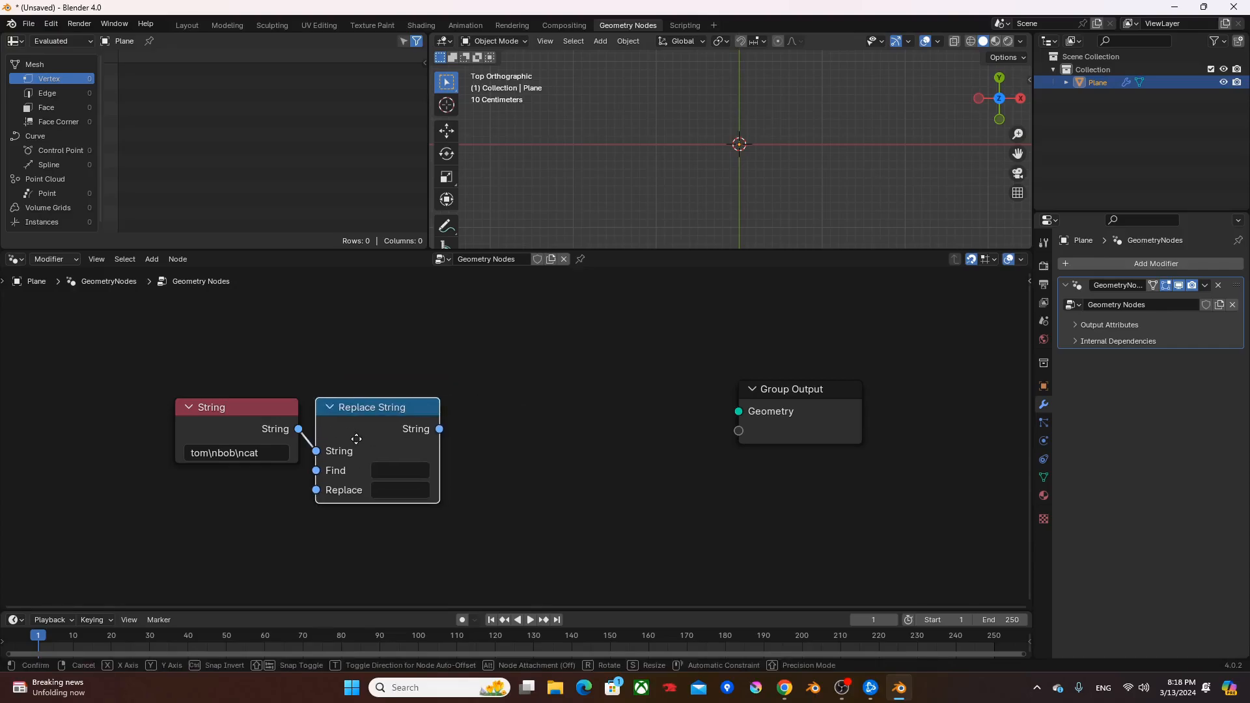
{"action": "left_click", "coordinate": [384, 465]}
{"action": "type", "text": "\\n"}
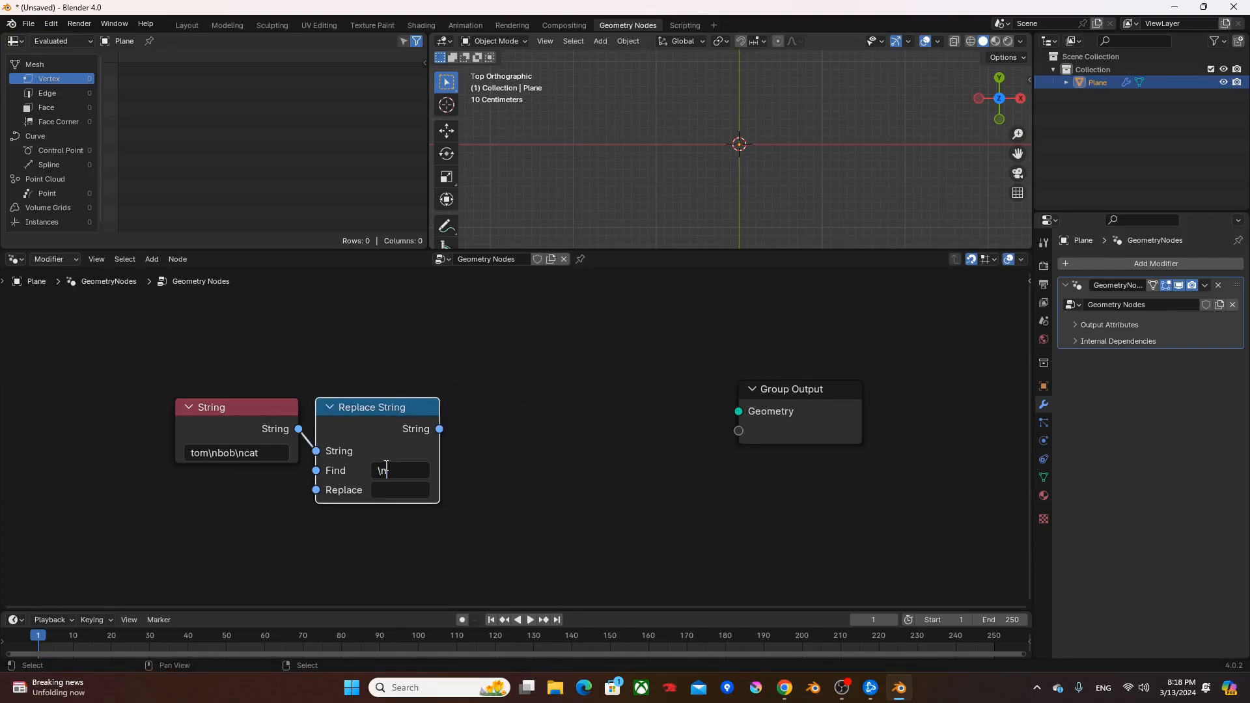
{"action": "key", "text": "Return"}
- Add a Special Characters node with its Line Break output feeding Replace String's Replace input
{"action": "left_click_drag", "start_coordinate": [316, 489], "coordinate": [297, 499]}
{"action": "type", "text": "li"}
{"action": "key", "text": "Return"}
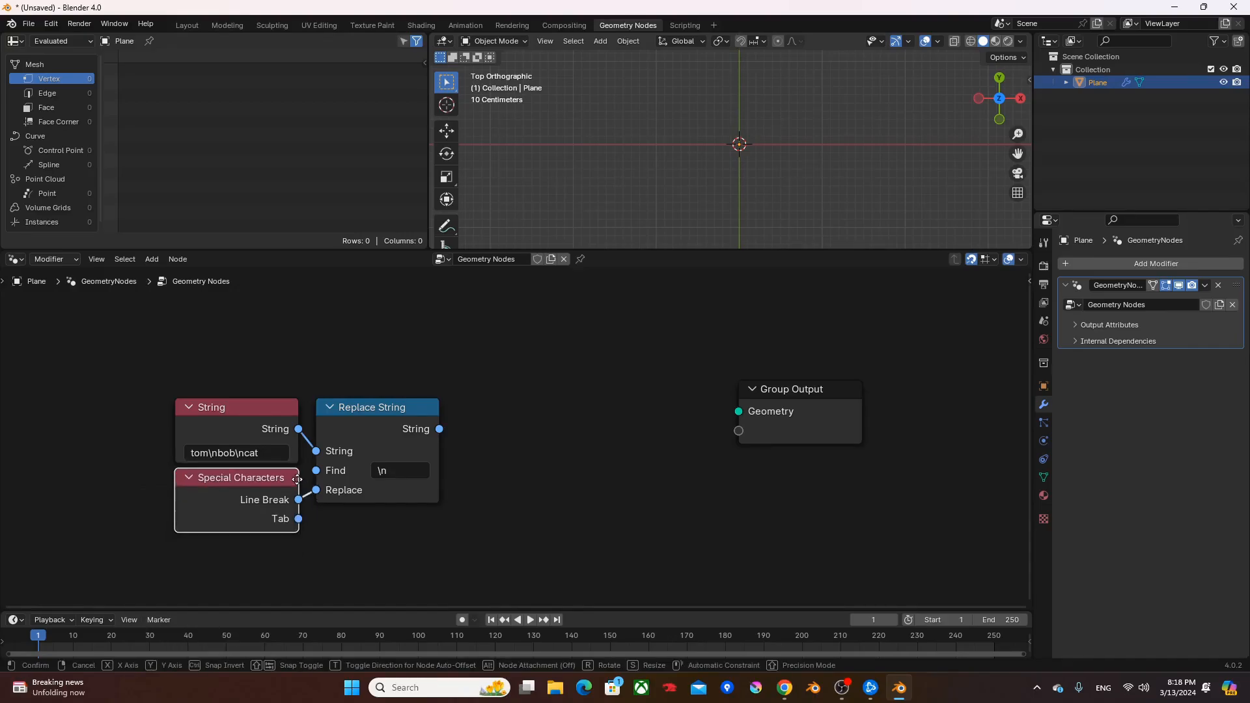
{"action": "left_click", "coordinate": [305, 484]}
- Add a String to Curves node fed by the Replace String output
{"action": "middle_click_drag", "start_coordinate": [525, 433], "coordinate": [465, 450]}
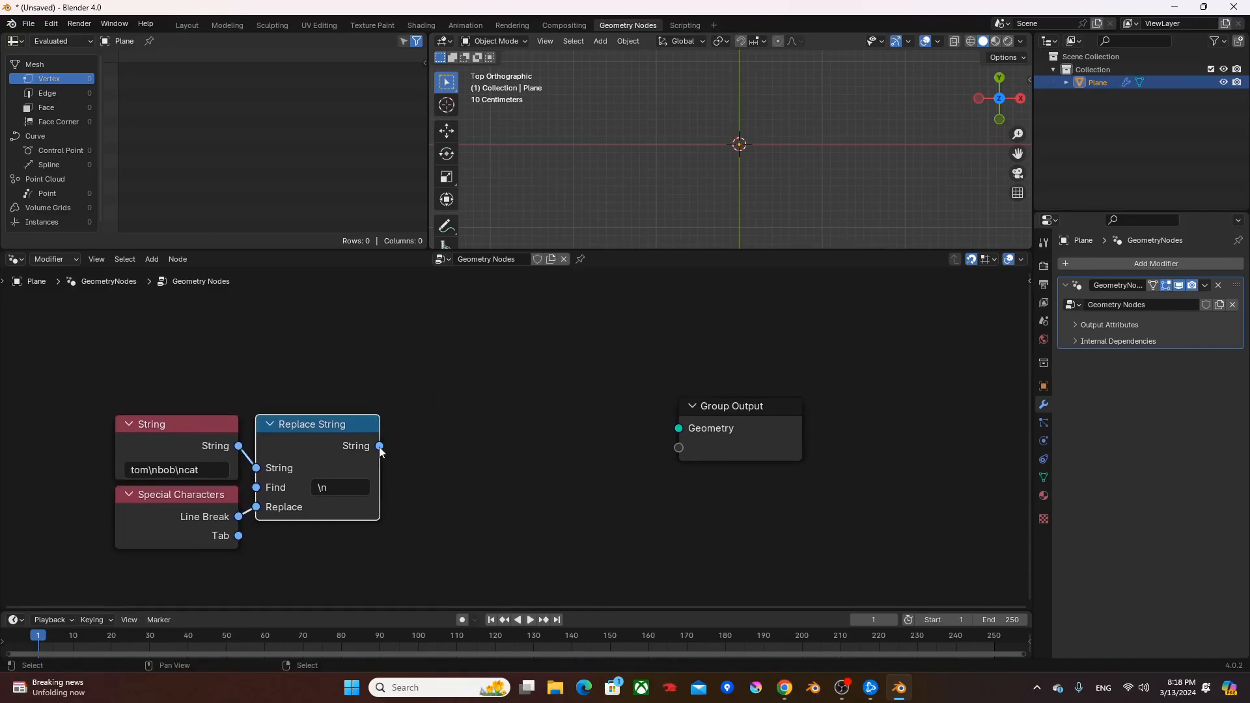
{"action": "left_click_drag", "start_coordinate": [379, 447], "coordinate": [421, 412]}
{"action": "type", "text": "stc"}
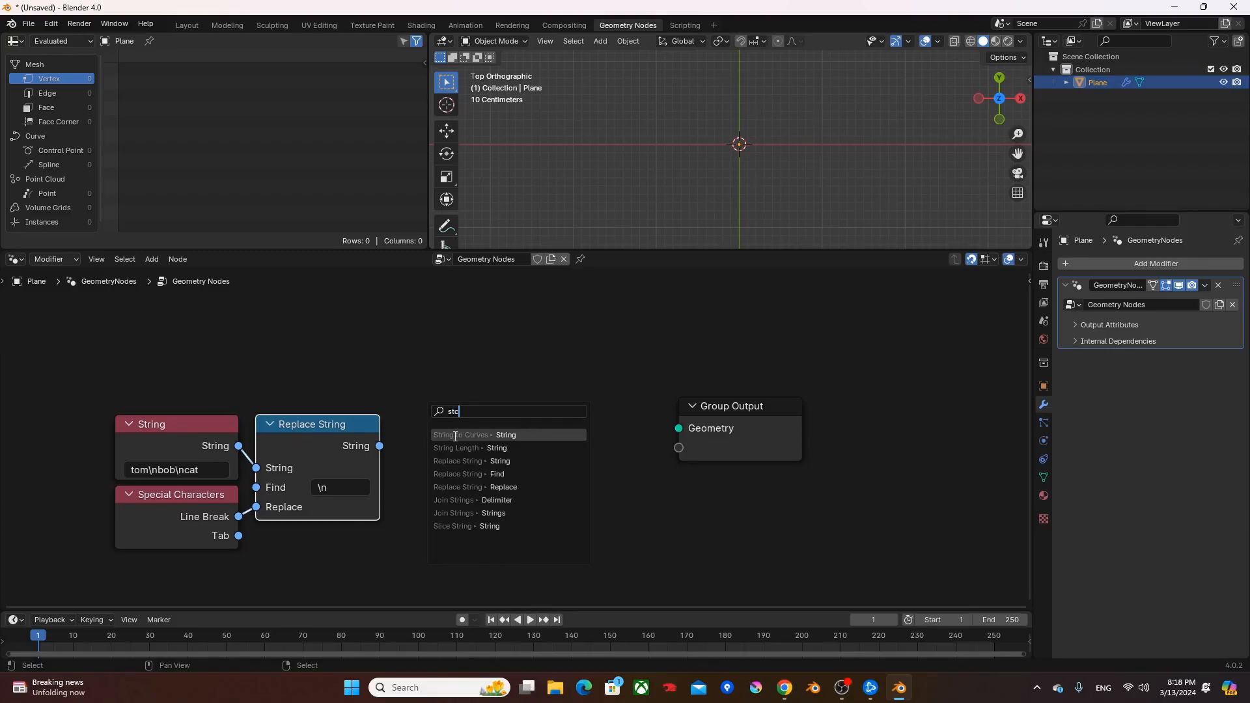
{"action": "key", "text": "Return"}
{"action": "left_click", "coordinate": [501, 439]}
- Connect Curve Instances to the Group Output's Geometry and move the Group Output away to make room for more nodes
{"action": "left_click_drag", "start_coordinate": [564, 445], "coordinate": [678, 428]}
{"action": "middle_click_drag", "start_coordinate": [851, 158], "coordinate": [768, 172], "text": "shift"}
{"action": "scroll", "coordinate": [768, 172], "scroll_direction": "up", "scroll_amount": 1}
{"action": "left_click_drag", "start_coordinate": [723, 410], "coordinate": [933, 427]}
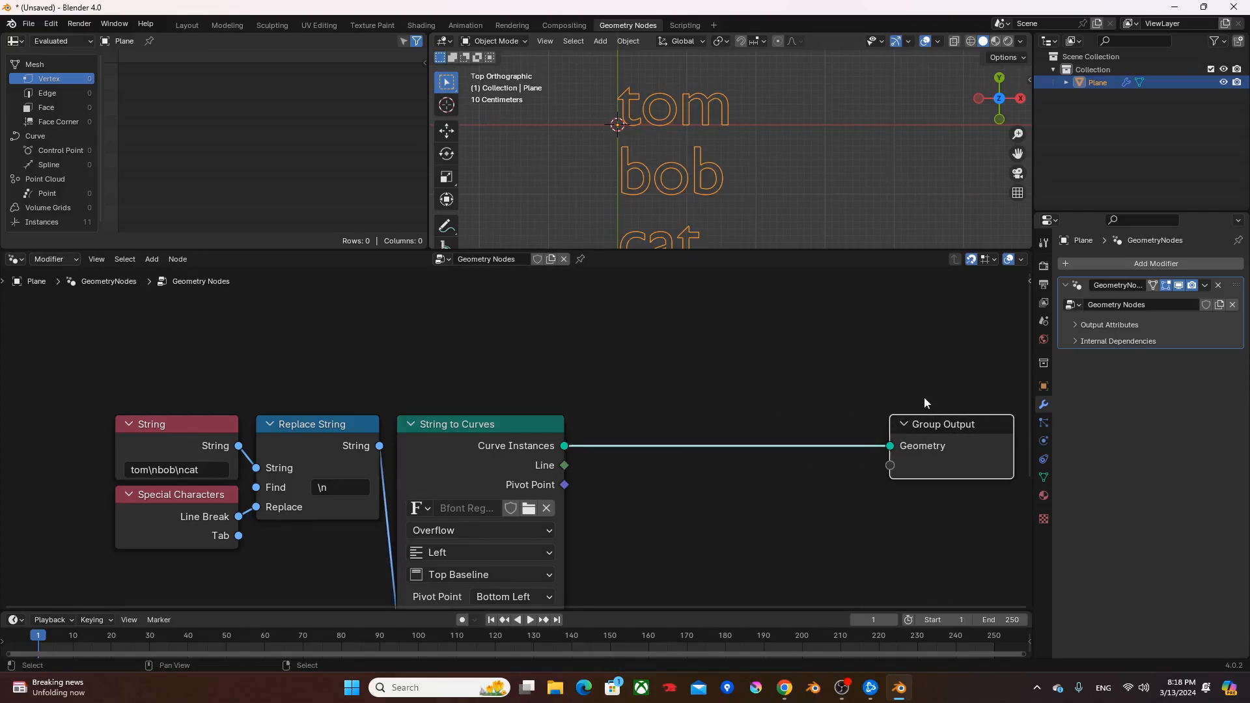
{"action": "middle_click_drag", "start_coordinate": [924, 399], "coordinate": [615, 382]}
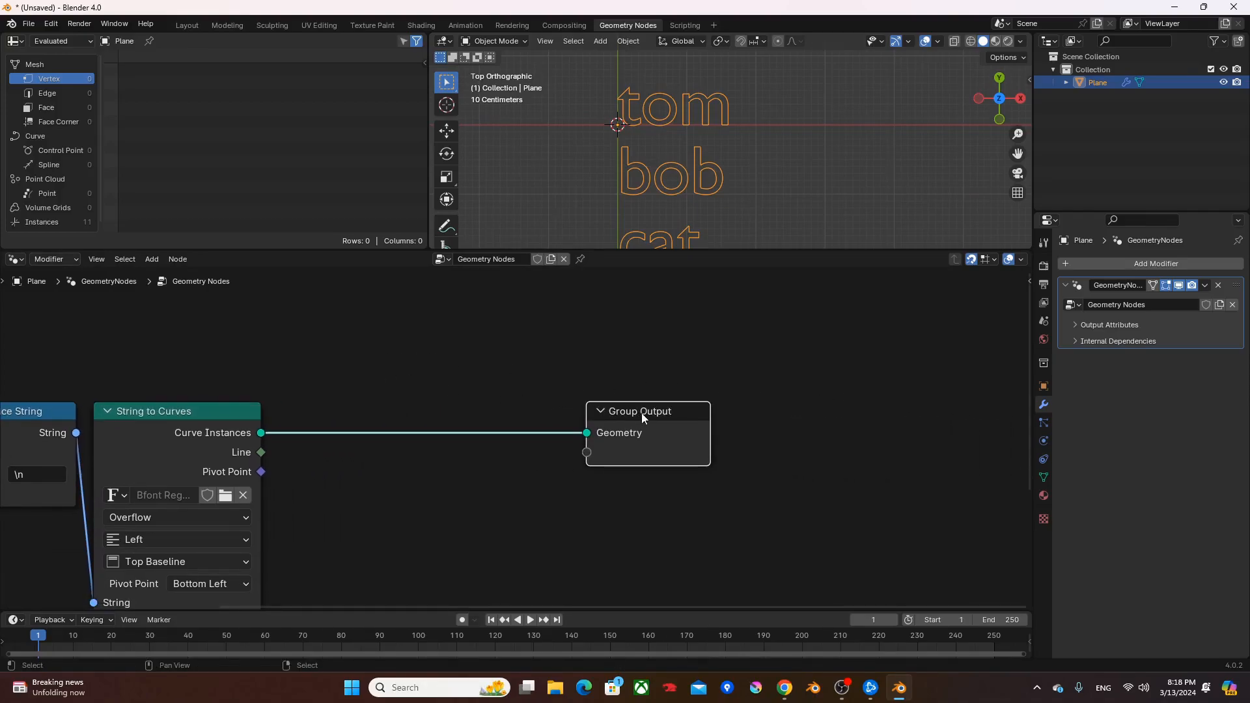
{"action": "left_click_drag", "start_coordinate": [642, 412], "coordinate": [729, 413]}
- Add a Separate Geometry node fed by Curve Instances and set its domain to Instance
{"action": "left_click_drag", "start_coordinate": [261, 433], "coordinate": [350, 473]}
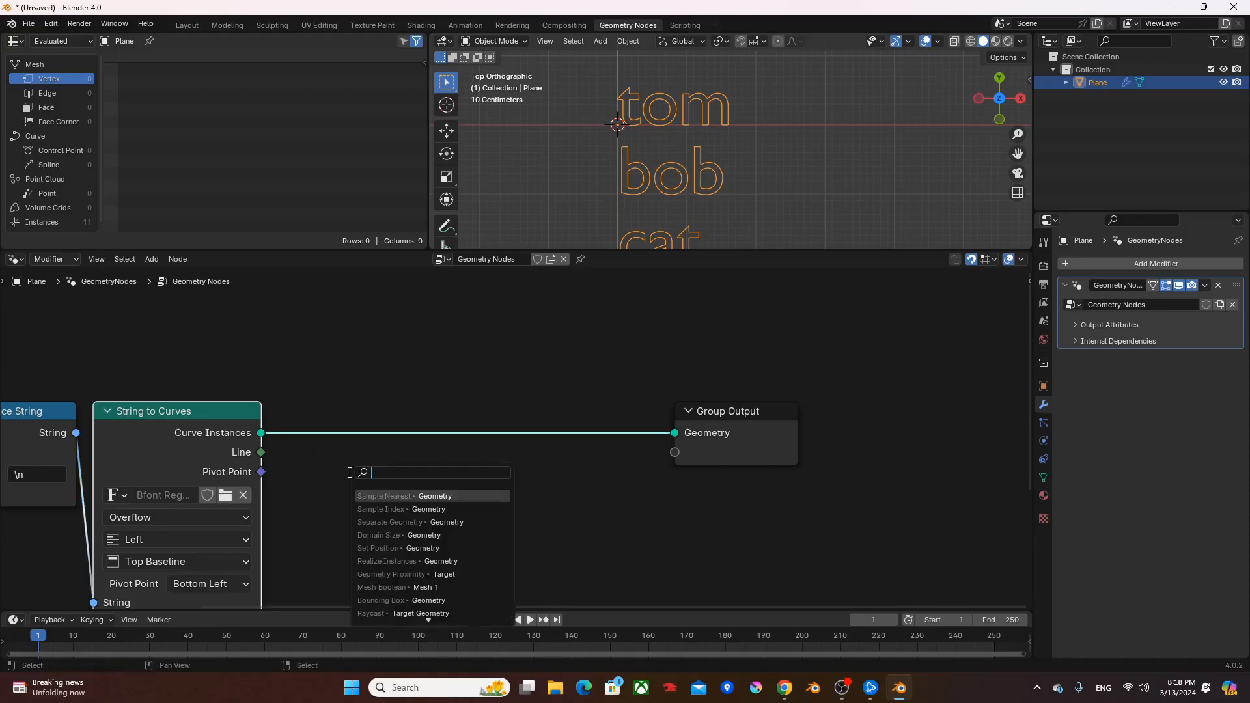
{"action": "type", "text": "sg"}
{"action": "key", "text": "Down"}
{"action": "key", "text": "Down"}
{"action": "key", "text": "Down"}
{"action": "key", "text": "Down"}
{"action": "key", "text": "Down"}
{"action": "key", "text": "Down"}
{"action": "key", "text": "Down"}
{"action": "key", "text": "Down"}
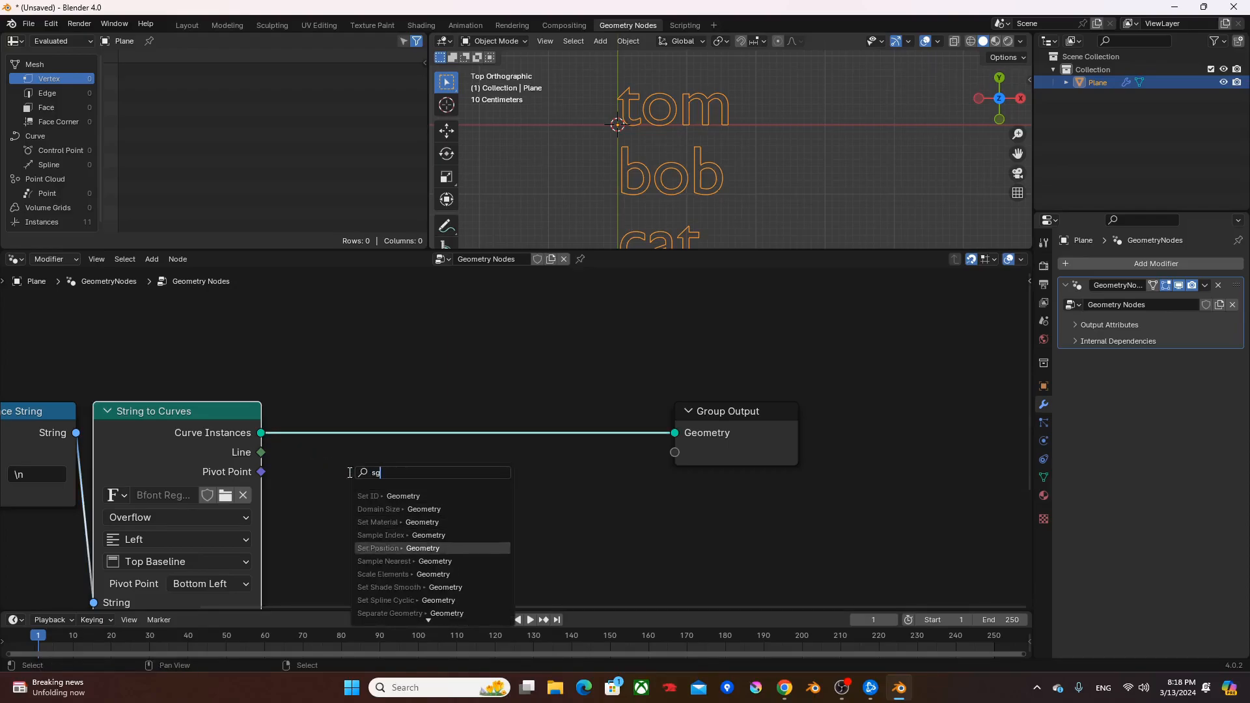
{"action": "key", "text": "Down"}
{"action": "key", "text": "Return"}
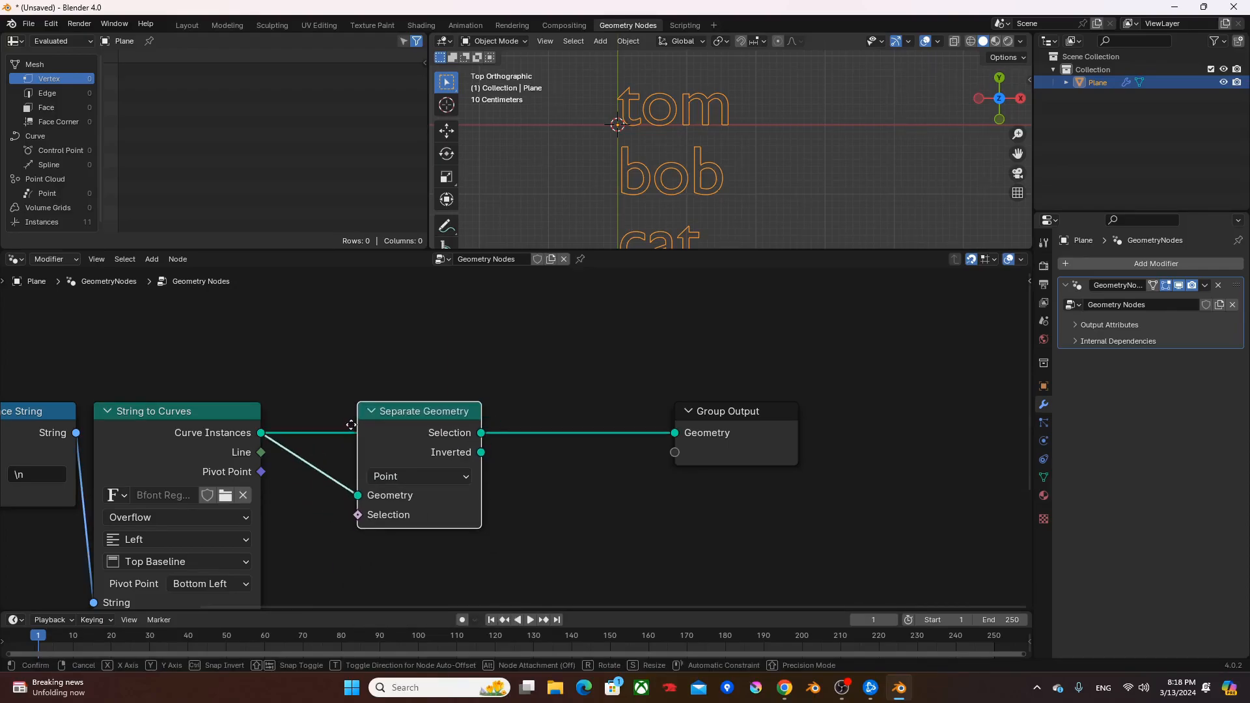
{"action": "left_click", "coordinate": [460, 459]}
{"action": "left_click", "coordinate": [420, 477]}
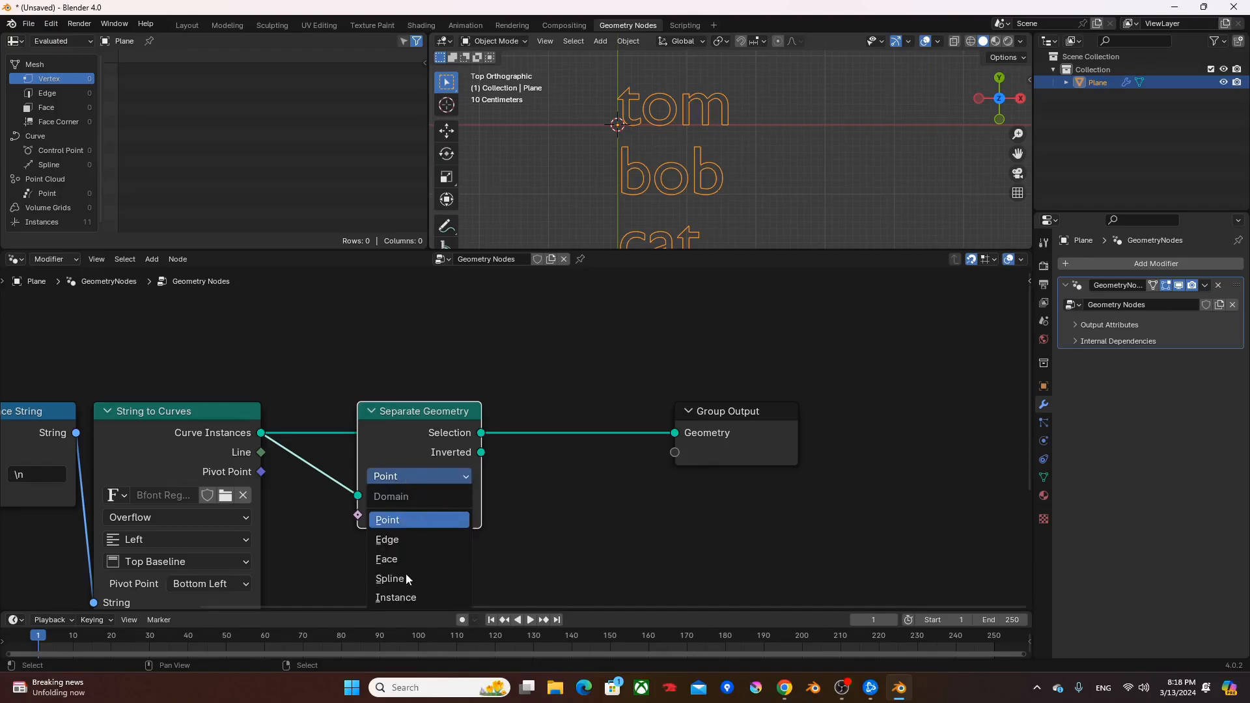
{"action": "left_click", "coordinate": [394, 596]}
- Add an integer Equal compare node fed by the Line output and connect its Result to Separate Geometry's Selection input
{"action": "left_click_drag", "start_coordinate": [261, 452], "coordinate": [356, 560]}
{"action": "type", "text": "e"}
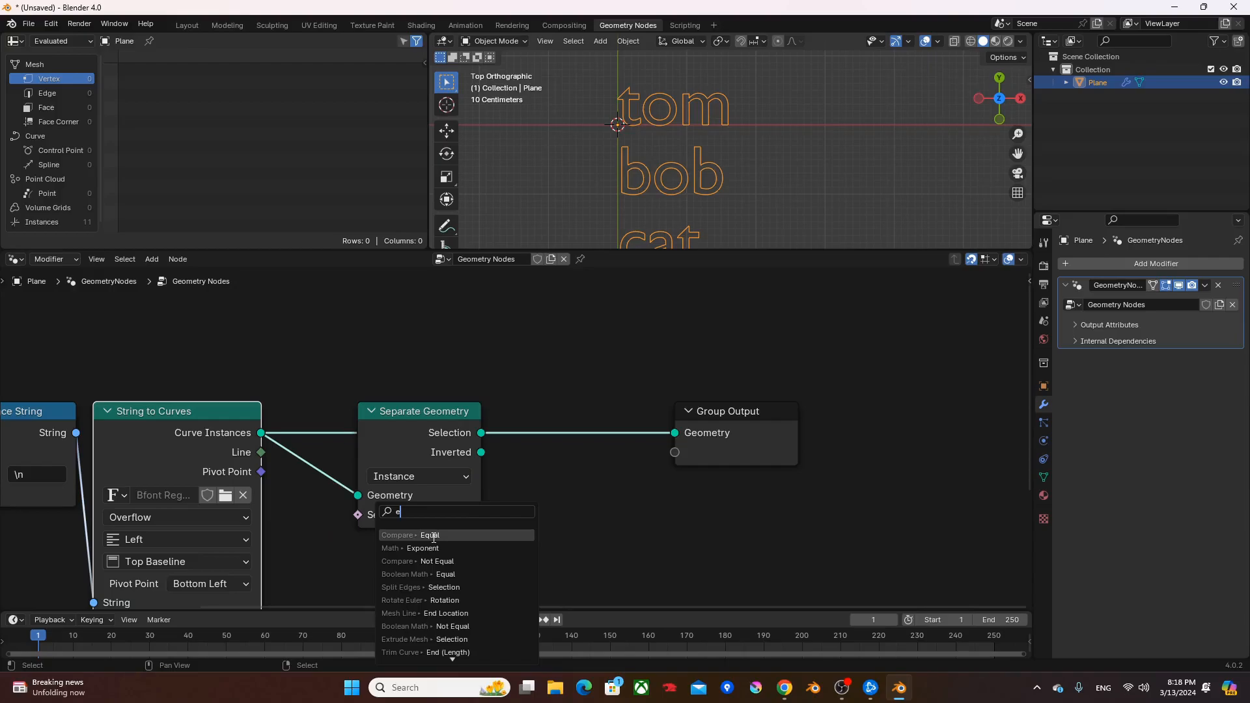
{"action": "left_click", "coordinate": [433, 538]}
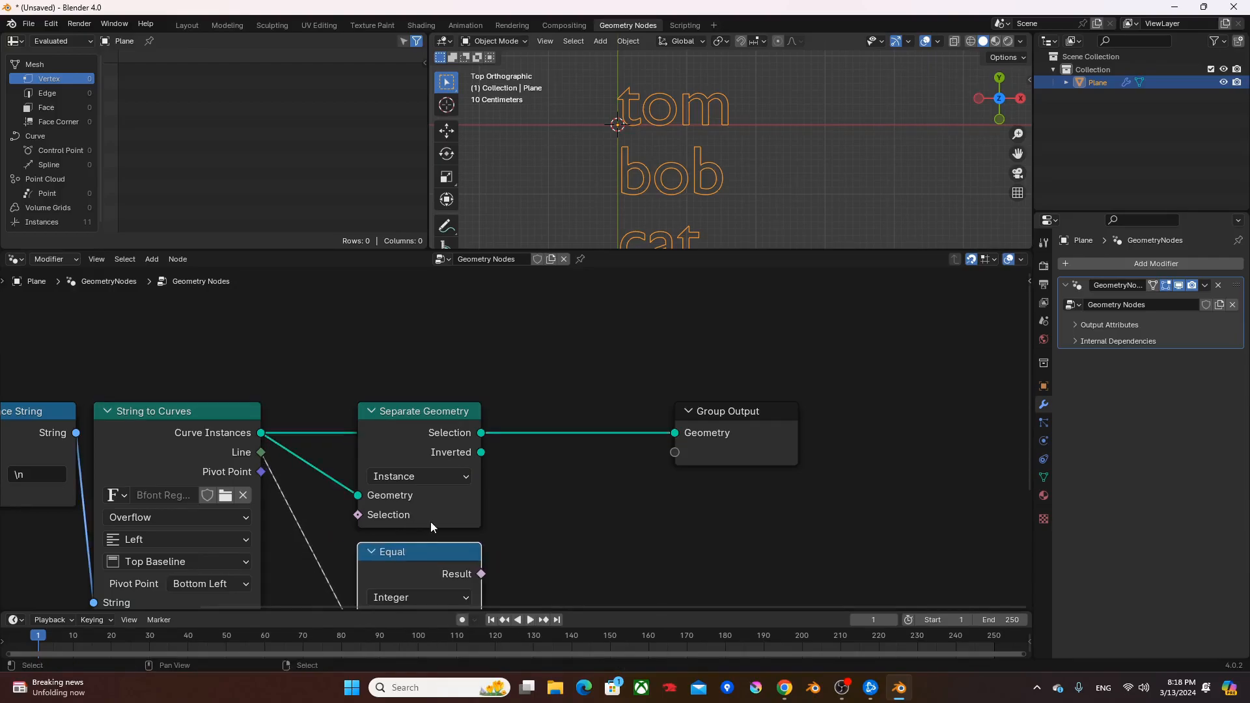
{"action": "left_click", "coordinate": [583, 444]}
{"action": "right_click_drag", "start_coordinate": [446, 550], "coordinate": [412, 391], "text": "alt"}
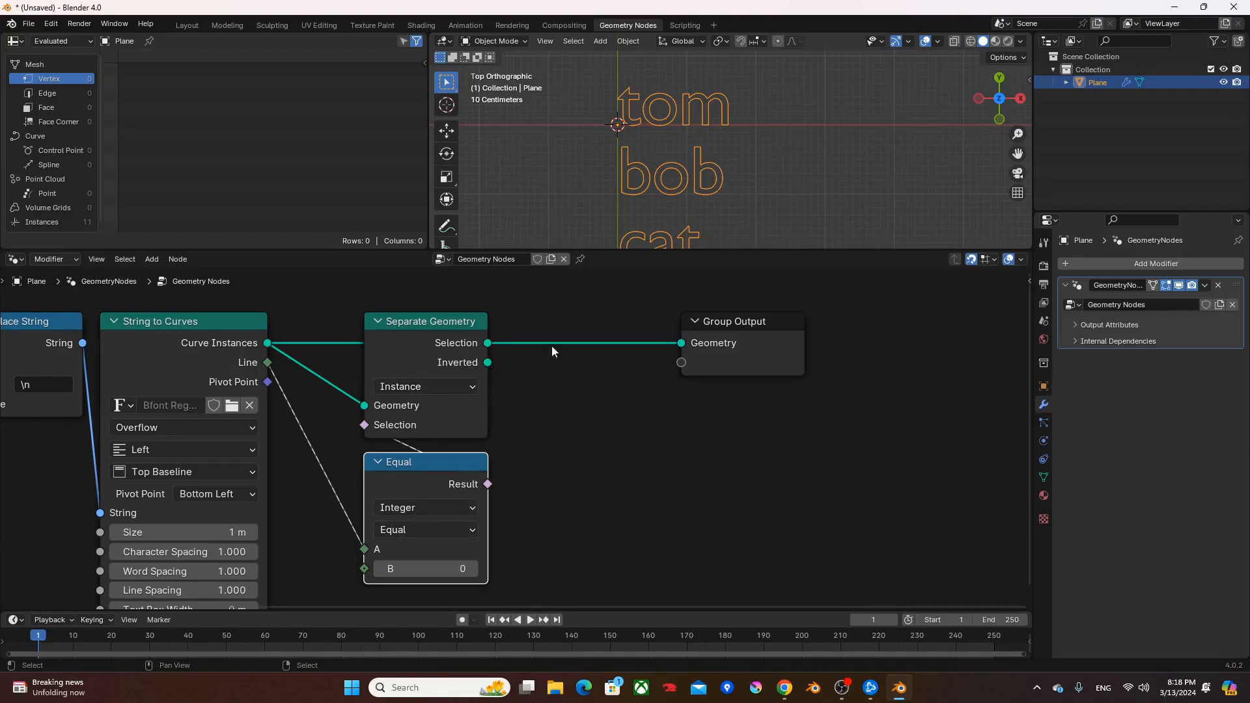
- Route Separate Geometry's Selection output into the Group Output and space the Group Output farther from it
{"action": "left_click", "coordinate": [466, 335]}
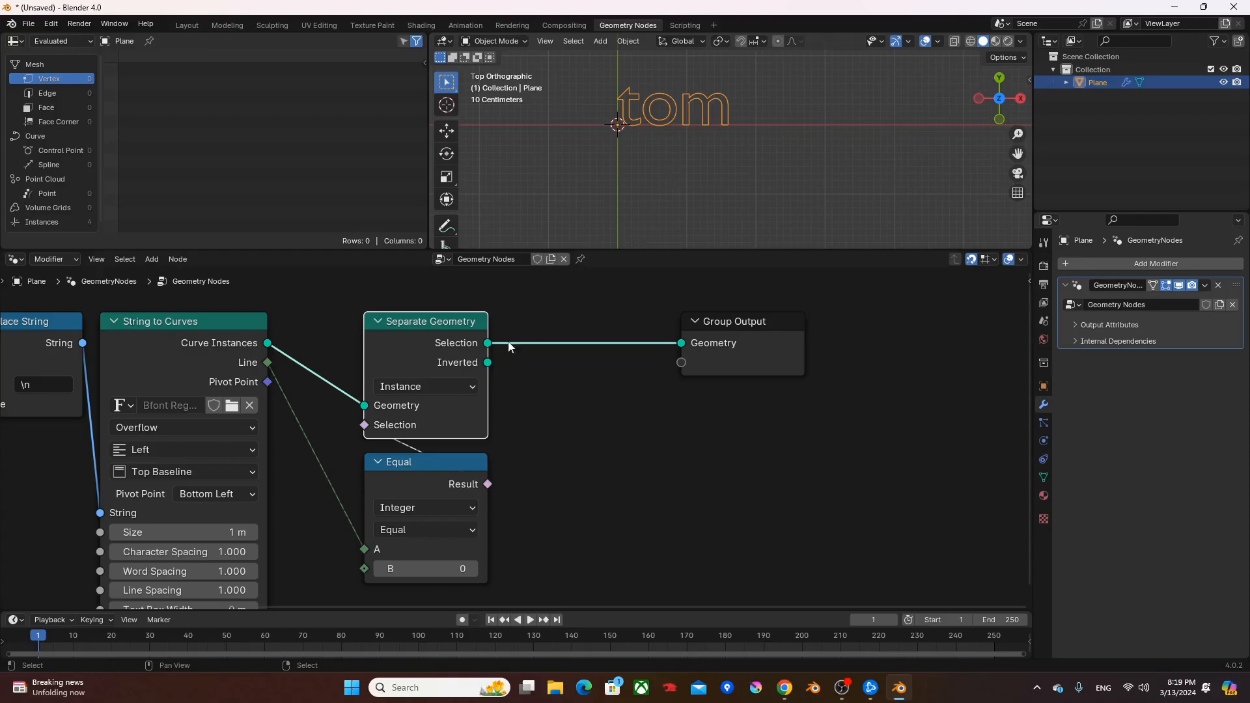
{"action": "middle_click_drag", "start_coordinate": [534, 409], "coordinate": [480, 445]}
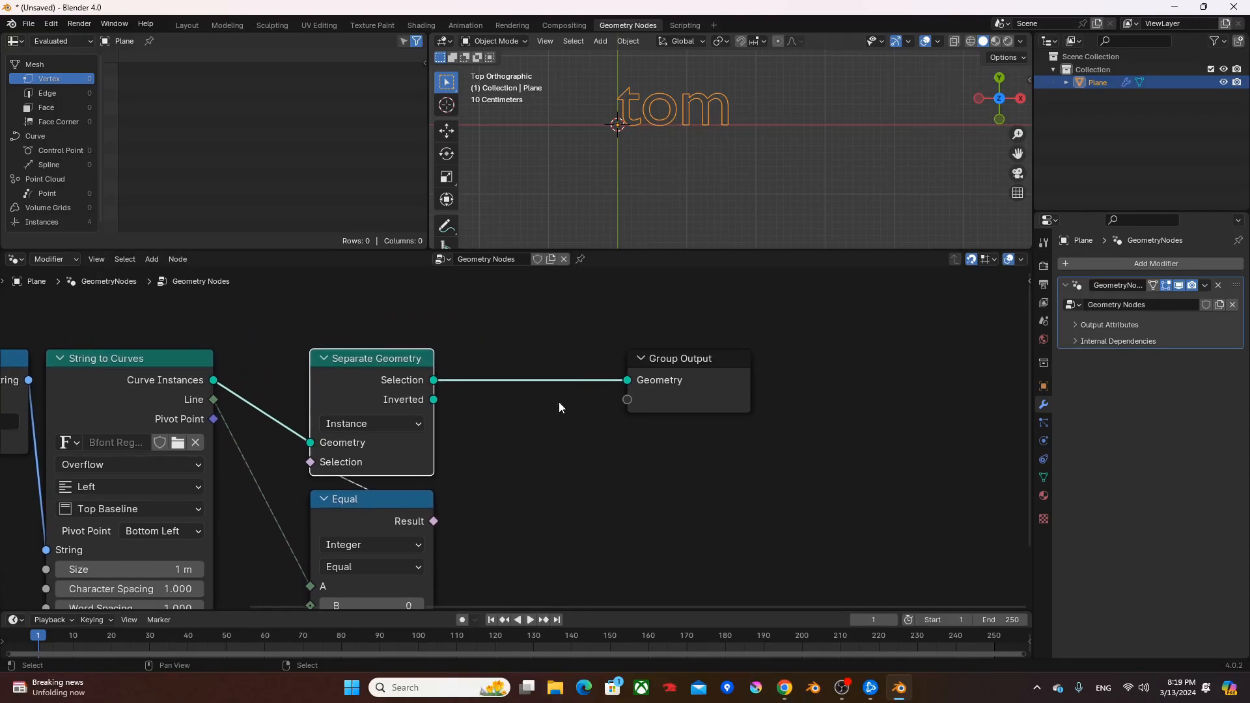
{"action": "left_click_drag", "start_coordinate": [454, 323], "coordinate": [323, 562]}
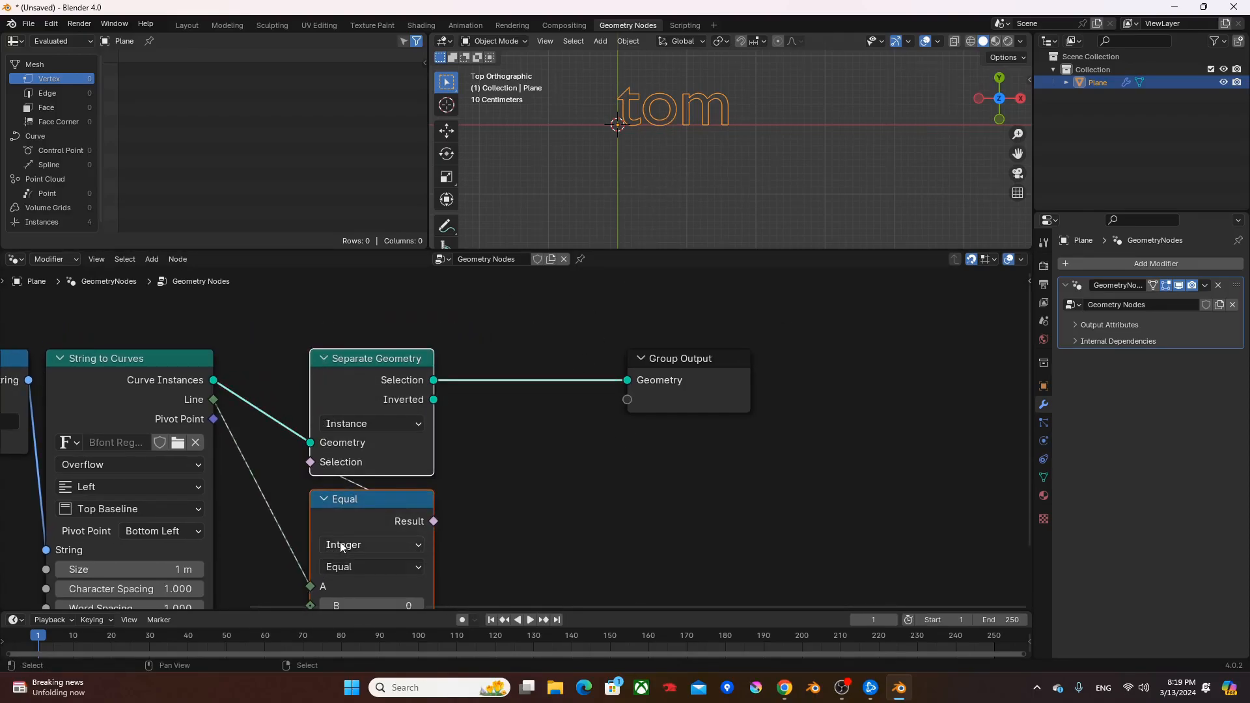
{"action": "key", "text": "g"}
{"action": "left_click", "coordinate": [289, 541]}
{"action": "middle_click_drag", "start_coordinate": [541, 418], "coordinate": [466, 483]}
{"action": "left_click_drag", "start_coordinate": [603, 444], "coordinate": [815, 445]}
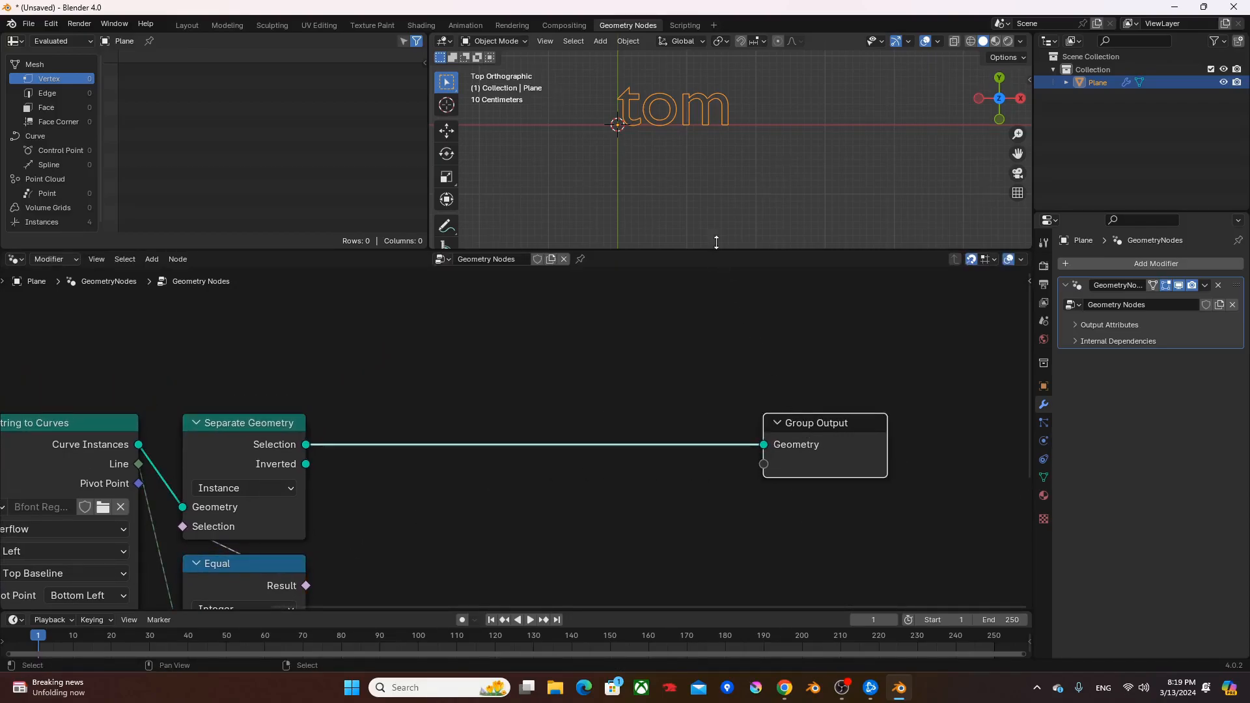
- Add a Realize Instances node above the main link, fed by Separate Geometry's Selection output
{"action": "scroll", "coordinate": [628, 114], "scroll_direction": "up", "scroll_amount": 3}
{"action": "middle_click_drag", "start_coordinate": [623, 104], "coordinate": [664, 146], "text": "shift"}
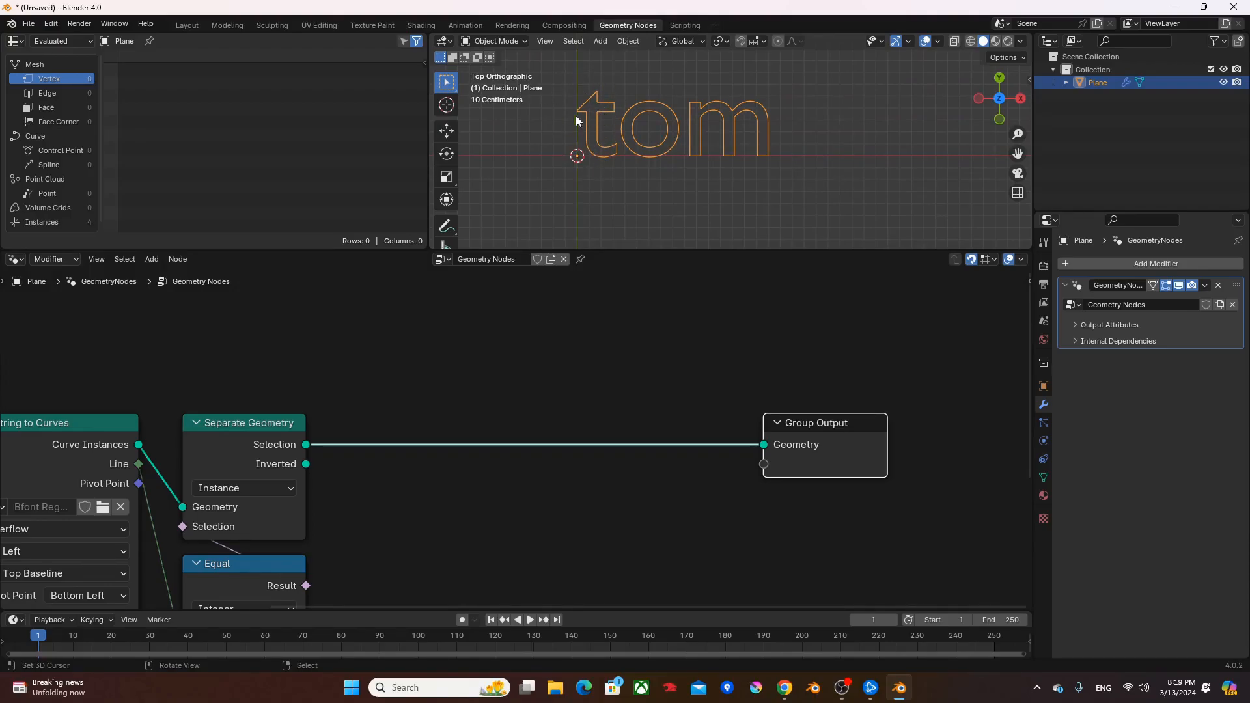
{"action": "middle_click_drag", "start_coordinate": [568, 373], "coordinate": [564, 420]}
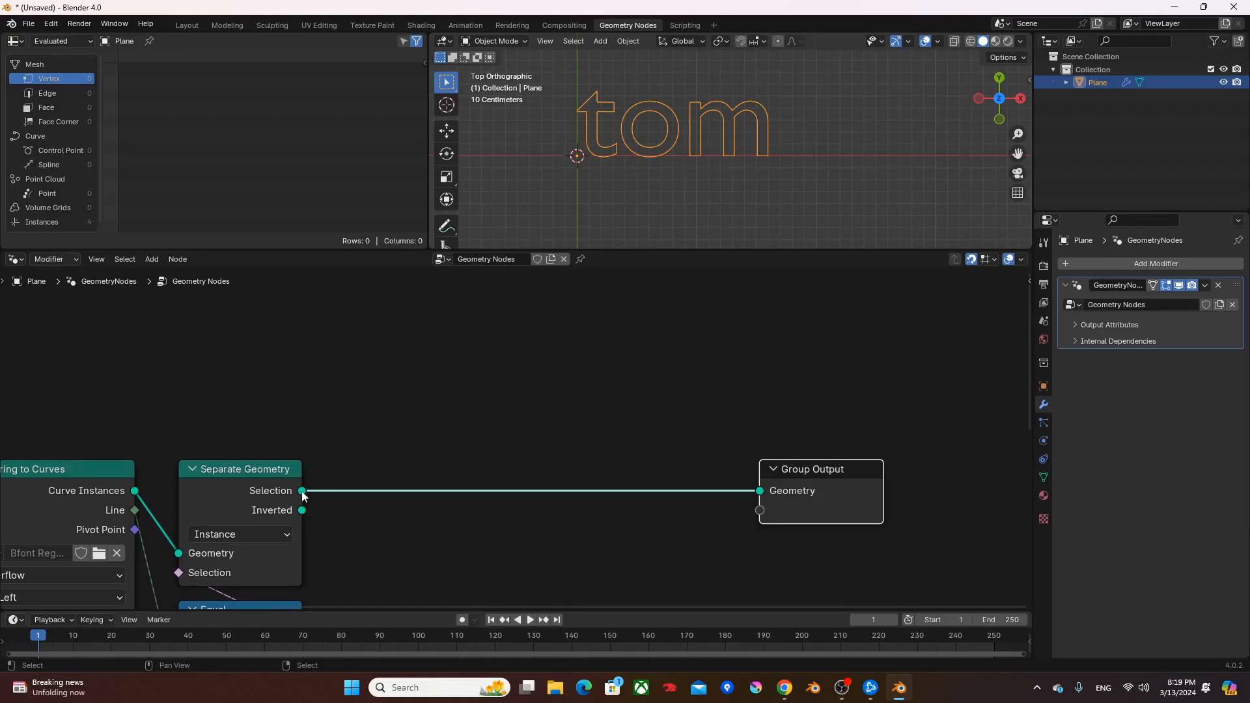
{"action": "left_click_drag", "start_coordinate": [302, 490], "coordinate": [359, 454]}
{"action": "type", "text": "r"}
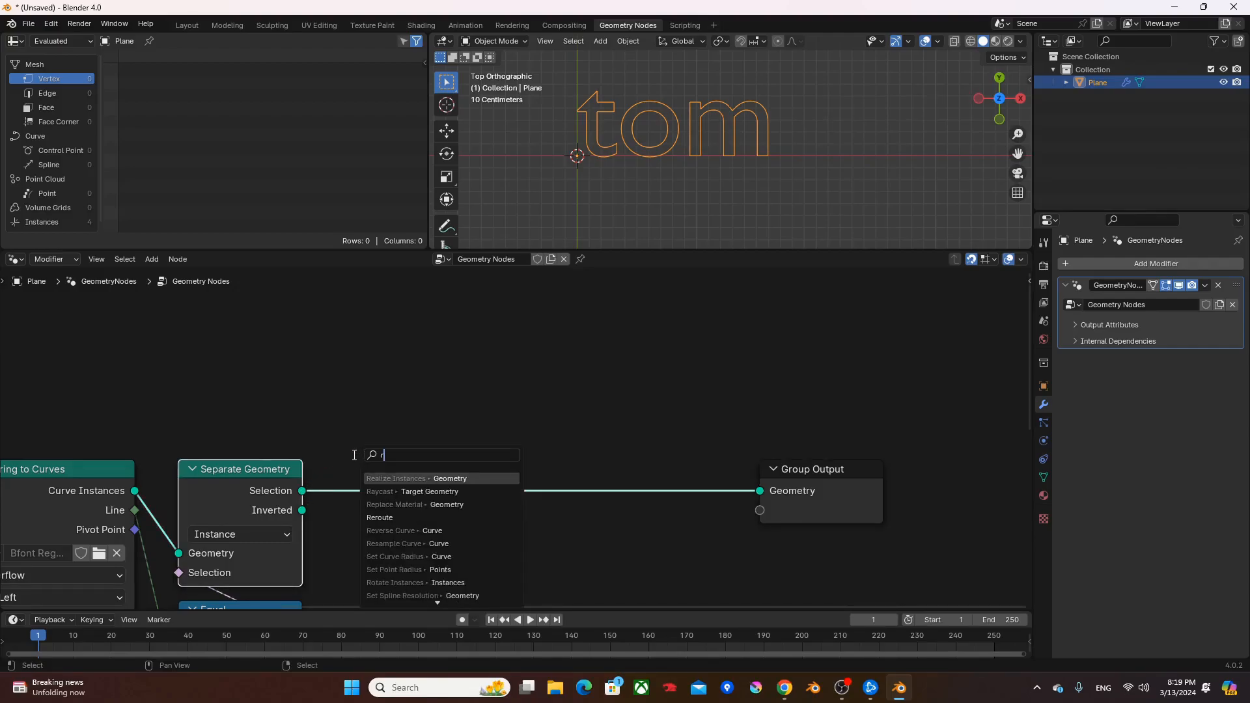
{"action": "type", "text": "ea"}
{"action": "key", "text": "Return"}
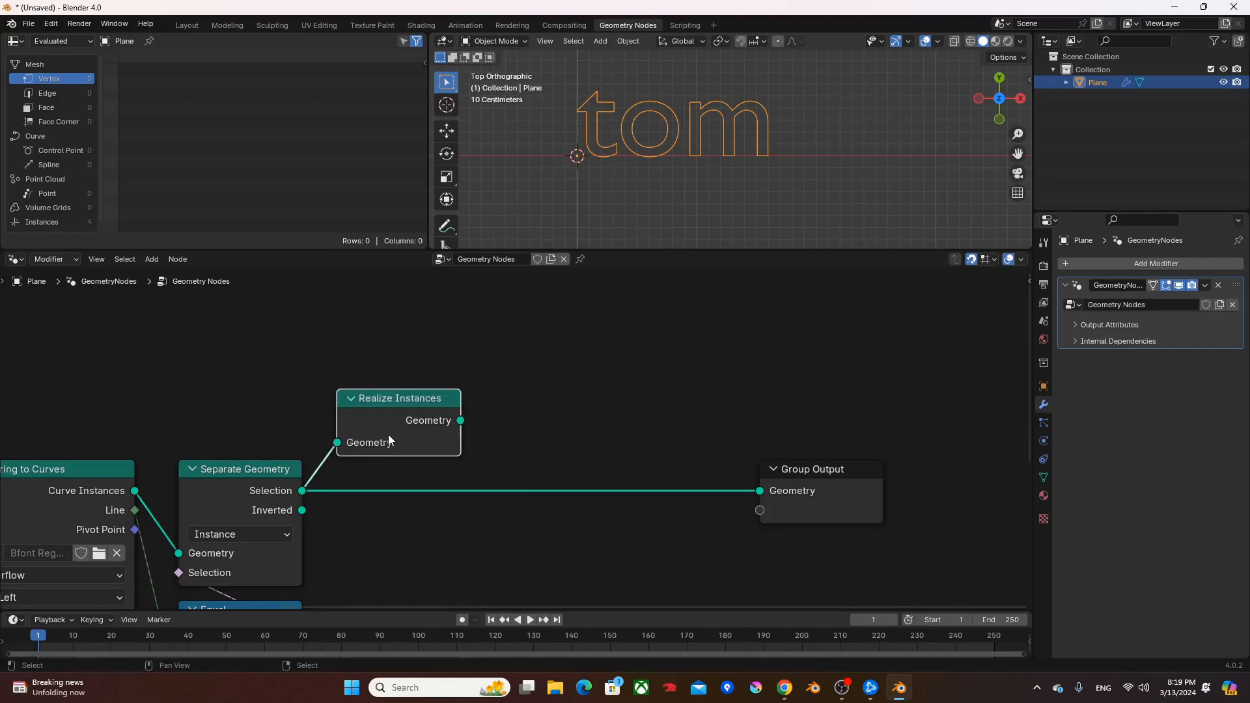
{"action": "left_click", "coordinate": [388, 435]}
- Add a Bounding Box node fed by the Realize Instances geometry
{"action": "key", "text": "shift+a"}
{"action": "type", "text": "bb"}
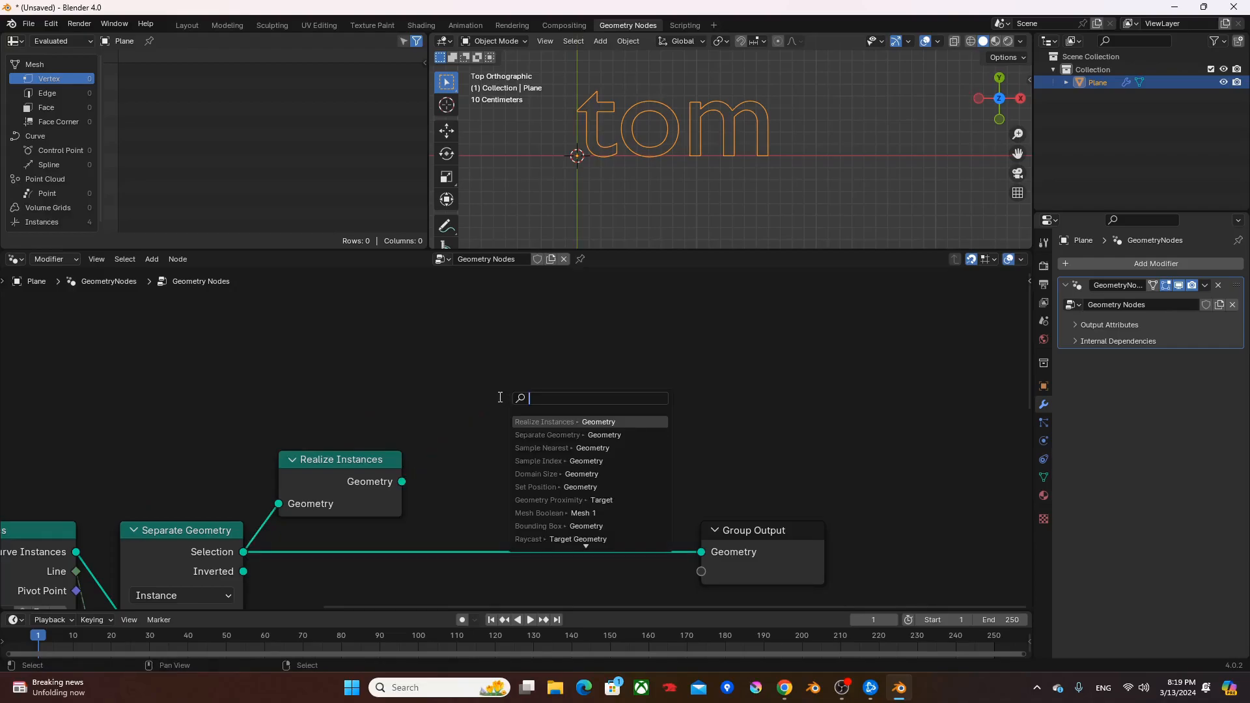
{"action": "key", "text": "Return"}
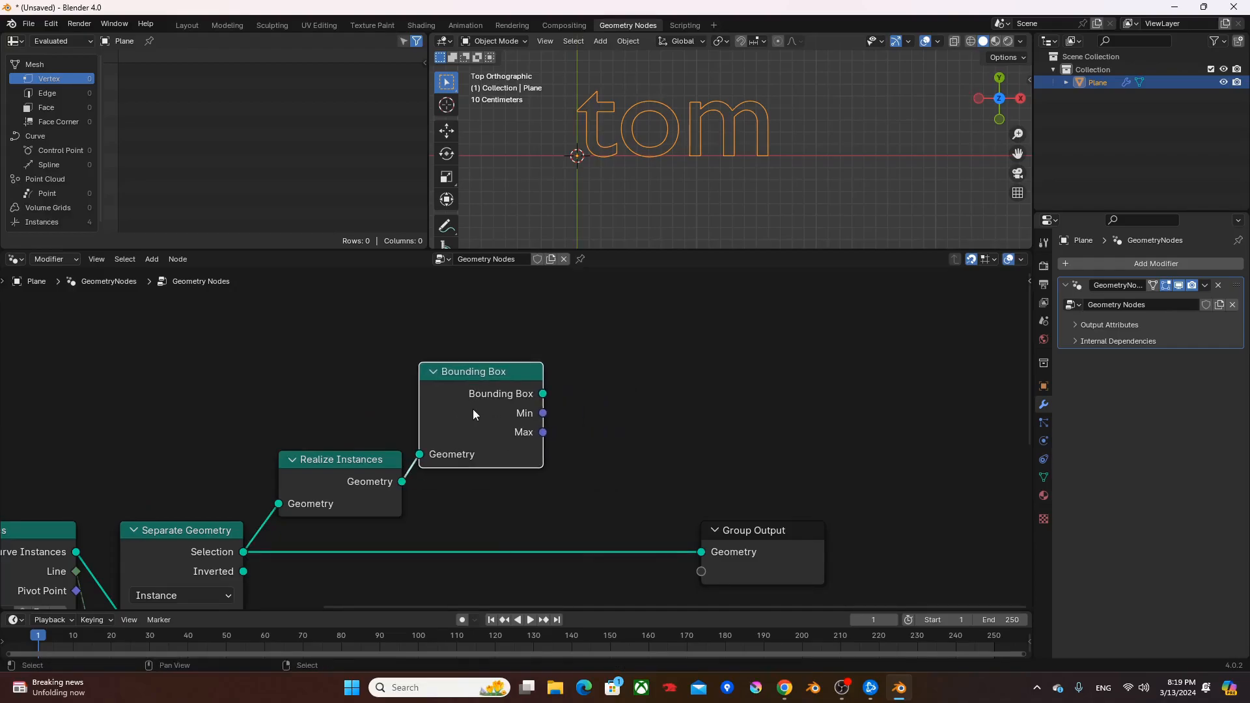
{"action": "left_click", "coordinate": [473, 409]}
- Add a Vector Math Subtract node that subtracts the Bounding Box's Min from its Max
{"action": "key", "text": "shift+a"}
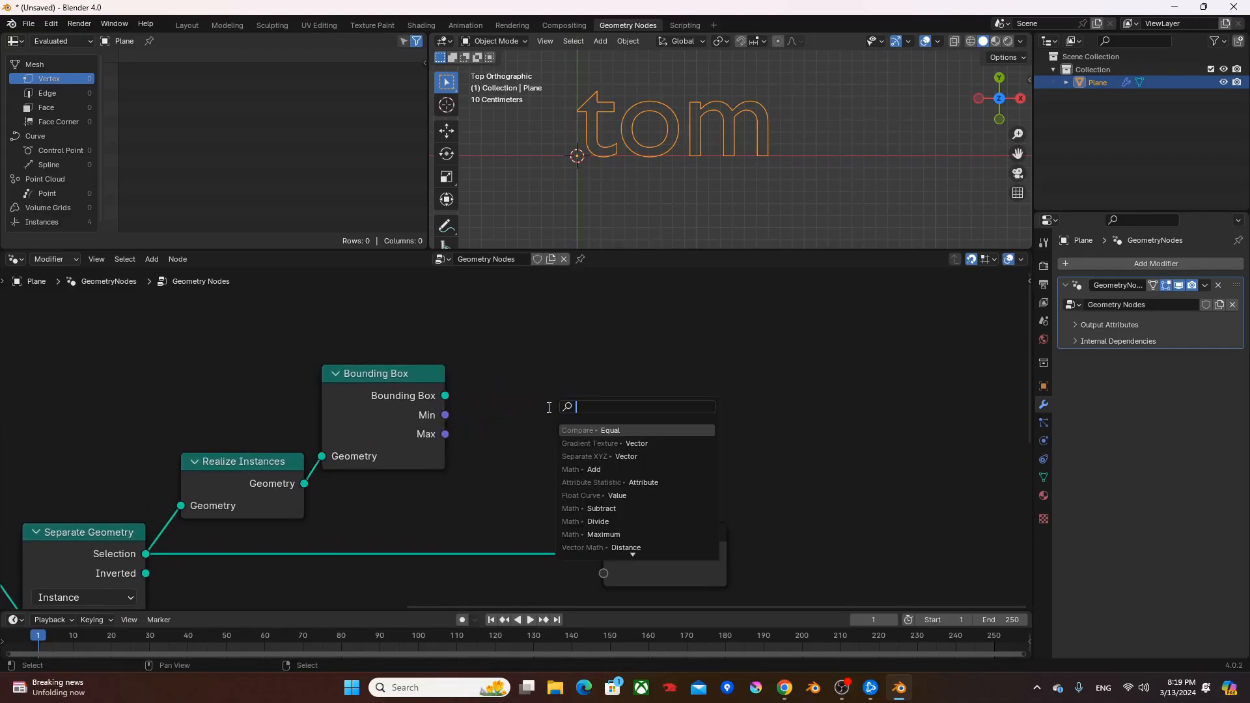
{"action": "type", "text": "vm"}
{"action": "key", "text": "Return"}
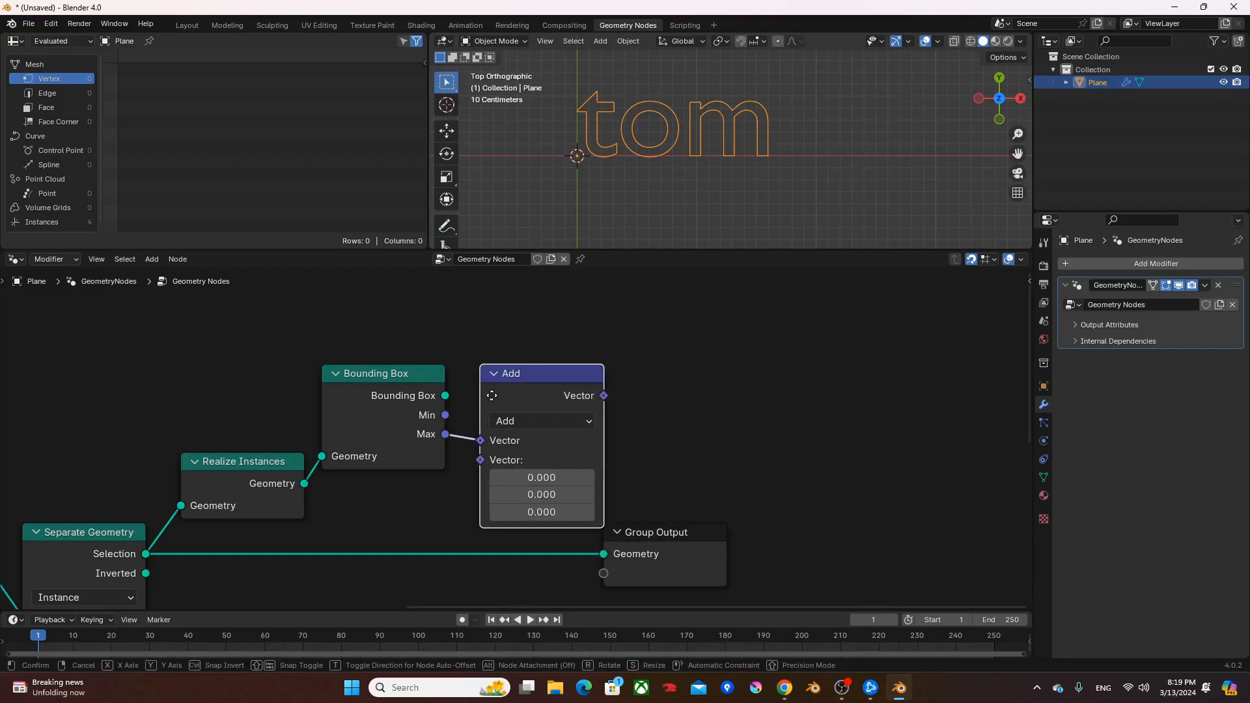
{"action": "left_click", "coordinate": [483, 398]}
{"action": "left_click", "coordinate": [520, 422]}
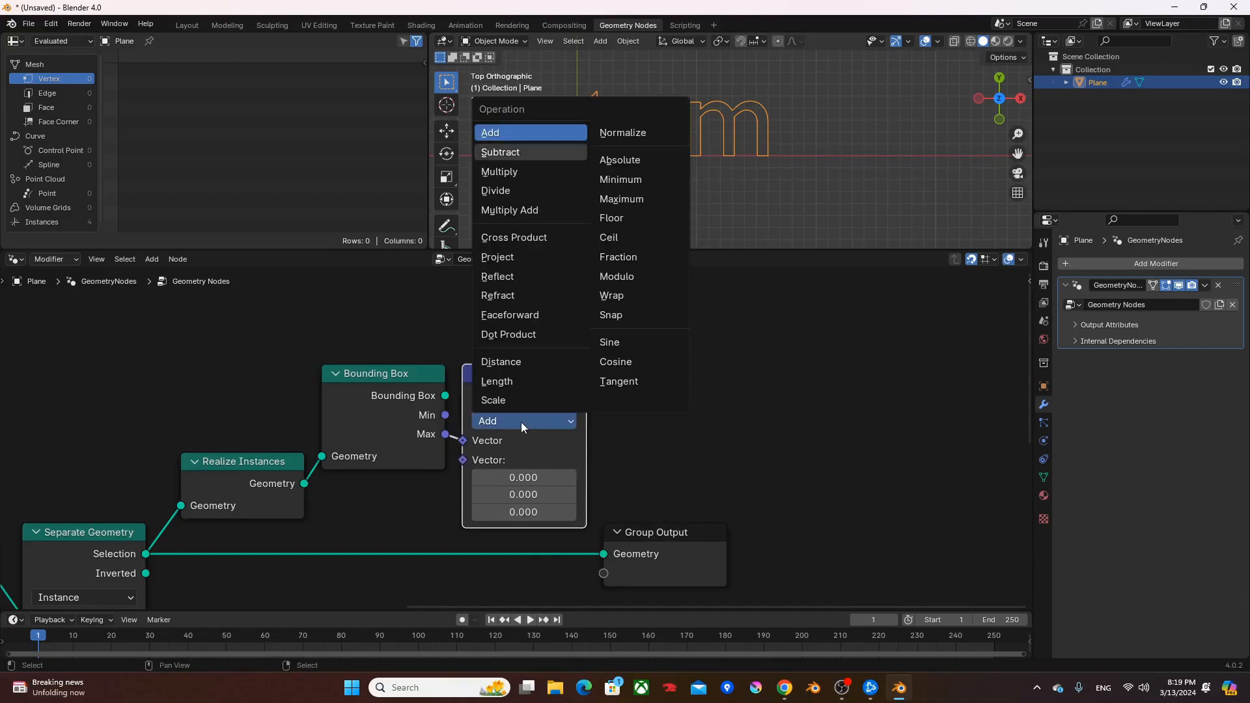
{"action": "key", "text": "s"}
{"action": "left_click_drag", "start_coordinate": [445, 415], "coordinate": [463, 459]}
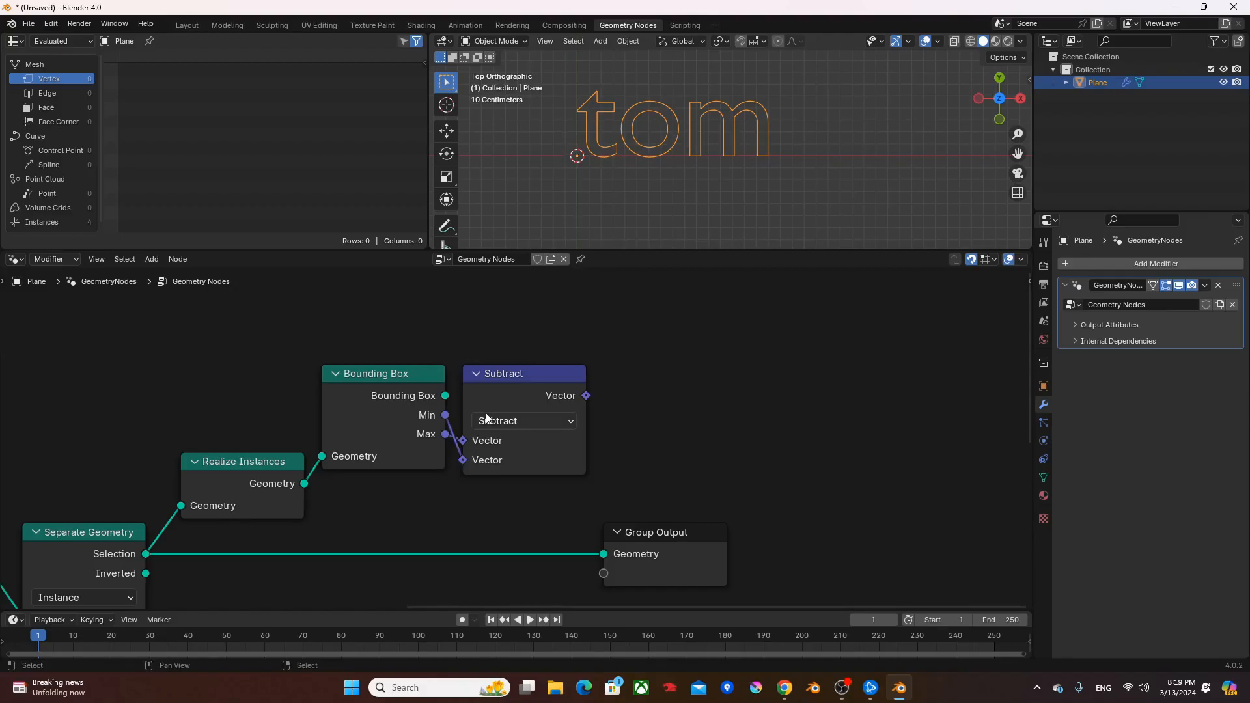
- Add a Separate XYZ node fed by the Subtract node's Vector output
{"action": "middle_click_drag", "start_coordinate": [664, 417], "coordinate": [550, 409]}
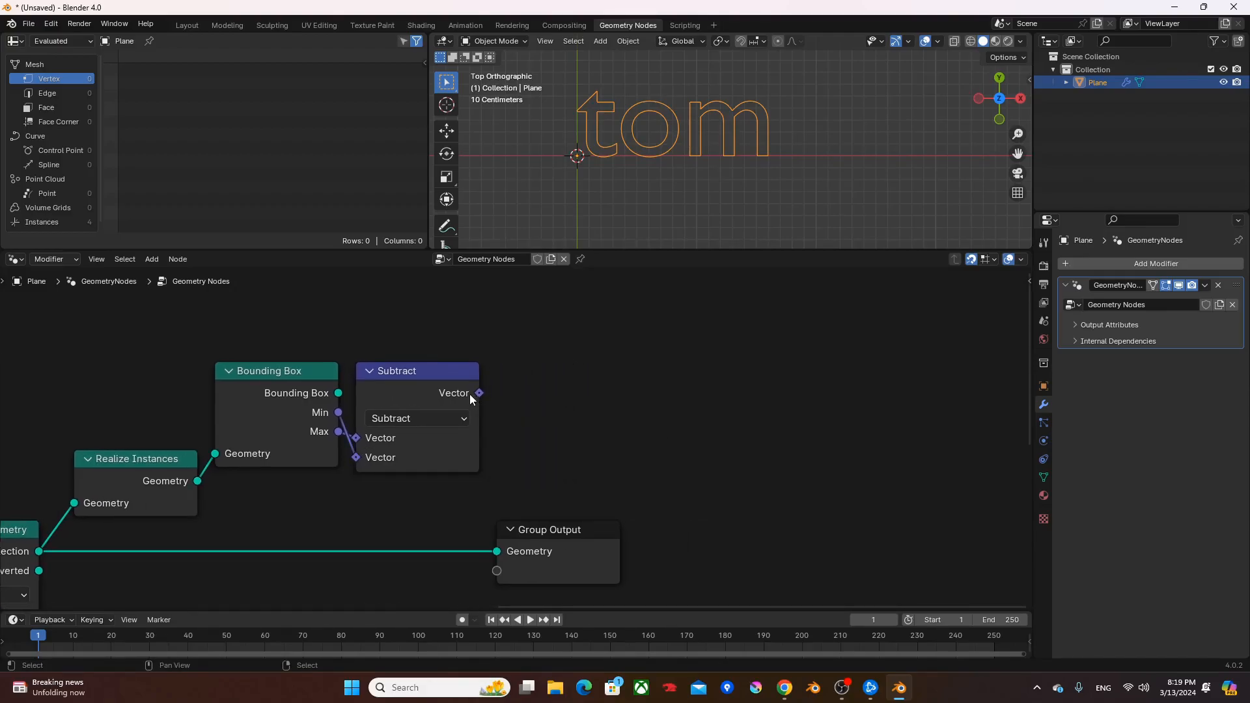
{"action": "left_click_drag", "start_coordinate": [478, 393], "coordinate": [543, 395]}
{"action": "type", "text": "sx"}
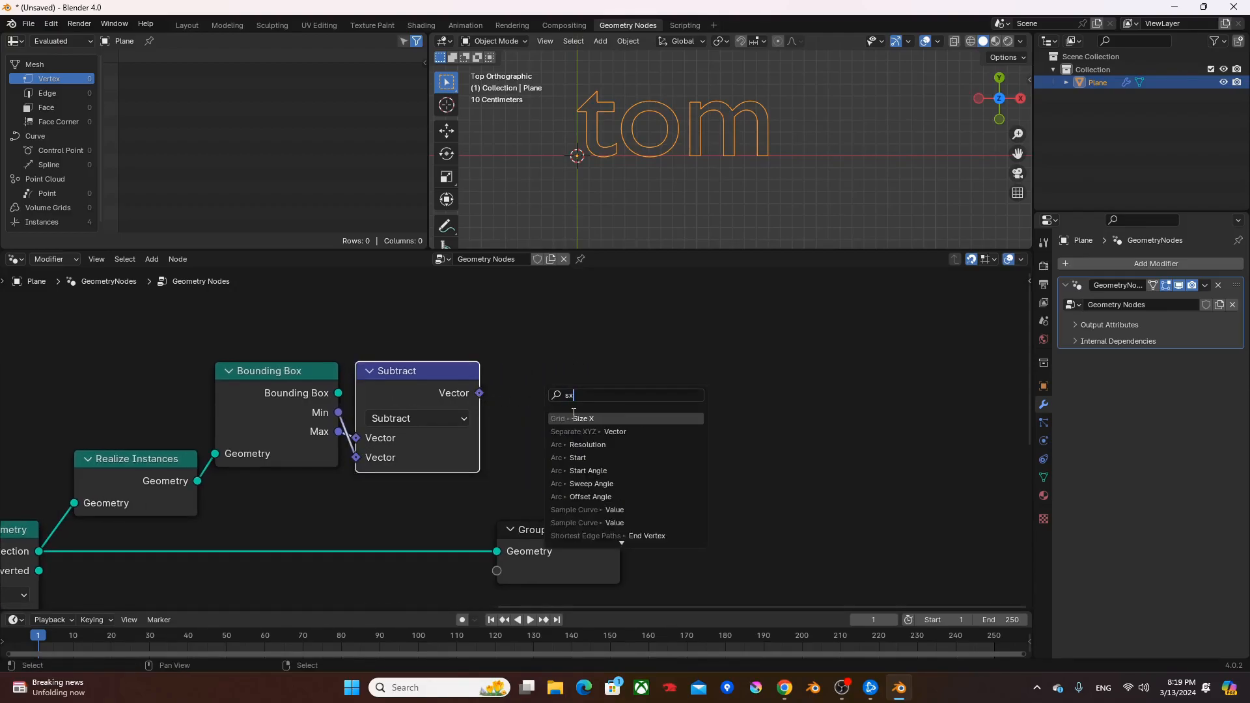
{"action": "key", "text": "Down"}
{"action": "key", "text": "Return"}
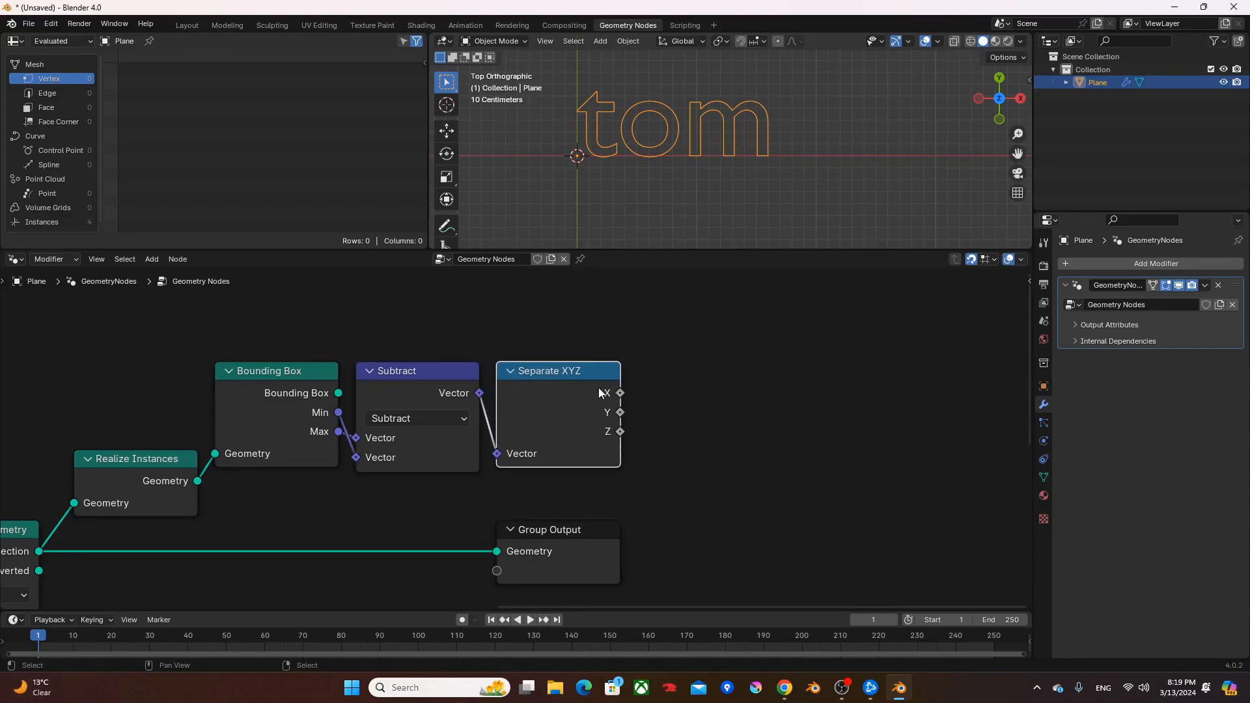
- Add a Grid node with Size X and Size Y driven by the Separate XYZ node's X and Y
{"action": "middle_click_drag", "start_coordinate": [566, 408], "coordinate": [445, 426]}
{"action": "left_click_drag", "start_coordinate": [498, 411], "coordinate": [599, 391]}
{"action": "type", "text": "gri"}
{"action": "key", "text": "Return"}
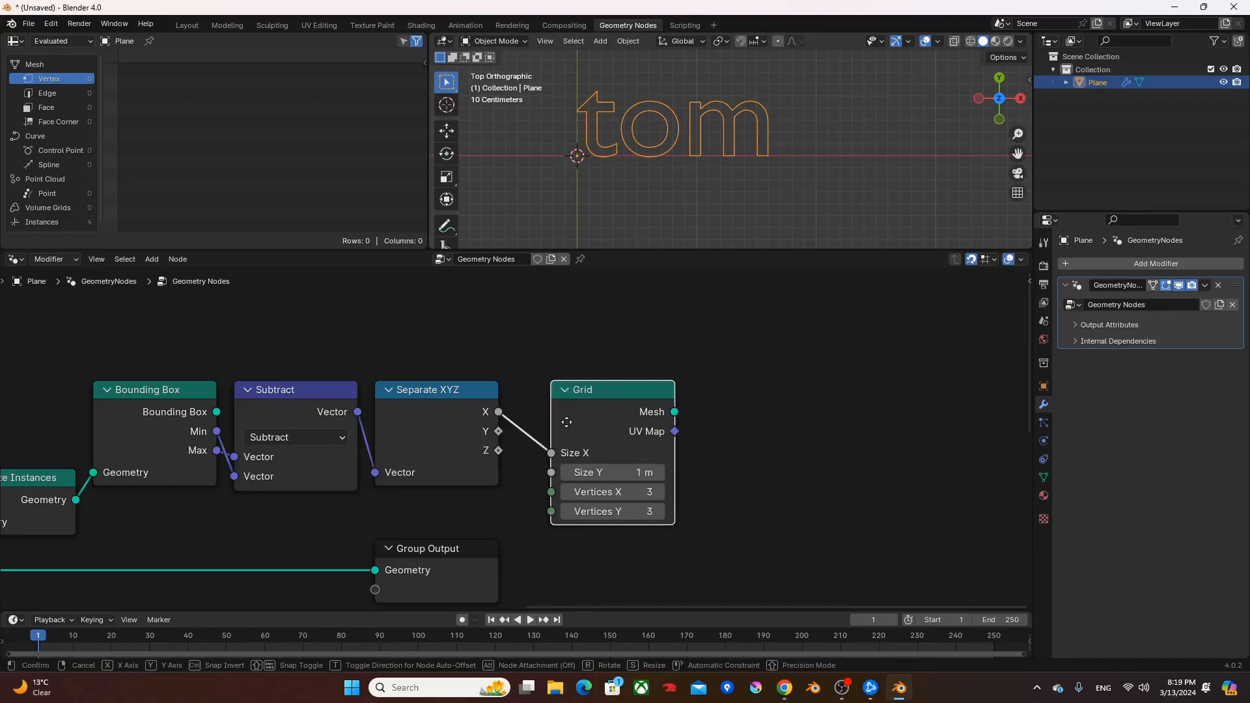
{"action": "left_click", "coordinate": [567, 422]}
{"action": "middle_click_drag", "start_coordinate": [586, 489], "coordinate": [617, 427]}
{"action": "left_click_drag", "start_coordinate": [466, 520], "coordinate": [469, 573]}
{"action": "left_click_drag", "start_coordinate": [530, 369], "coordinate": [583, 410]}
- Move the Group Output out of the way below the node chain and preview the Grid node through it
{"action": "middle_click_drag", "start_coordinate": [456, 451], "coordinate": [631, 477]}
{"action": "left_click_drag", "start_coordinate": [616, 521], "coordinate": [294, 558]}
{"action": "middle_click_drag", "start_coordinate": [697, 335], "coordinate": [485, 476]}
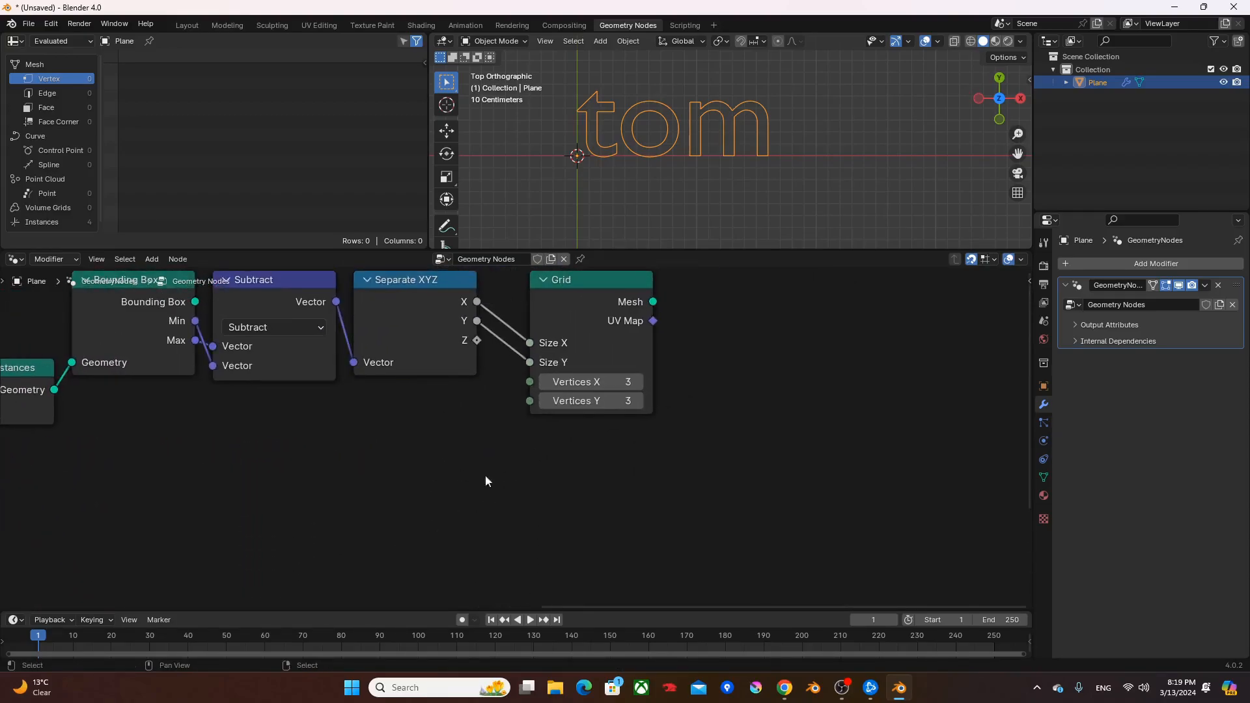
{"action": "left_click", "coordinate": [612, 316], "text": "ctrl+shift"}
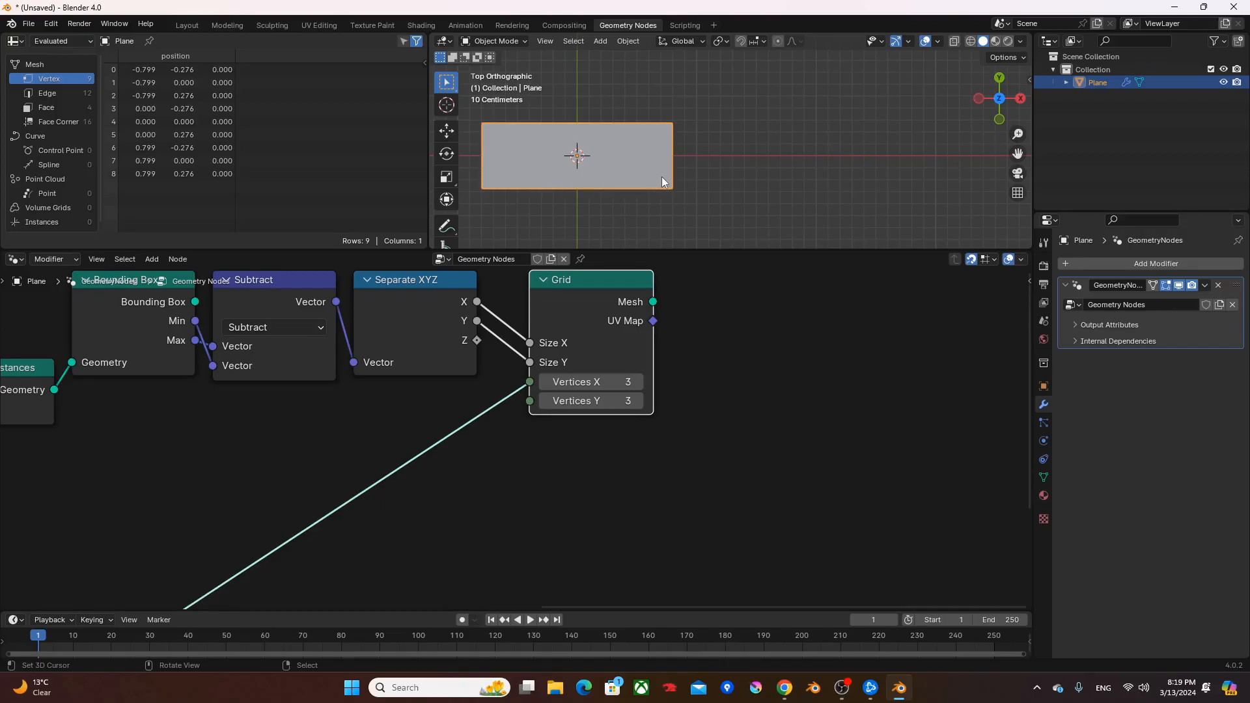
{"action": "middle_click_drag", "start_coordinate": [598, 154], "coordinate": [722, 141], "text": "shift"}
{"action": "middle_click_drag", "start_coordinate": [511, 372], "coordinate": [647, 378]}
- Add a Value node below the Bounding Box node and set it to 0.01
{"action": "left_click", "coordinate": [250, 427]}
{"action": "key", "text": "F3"}
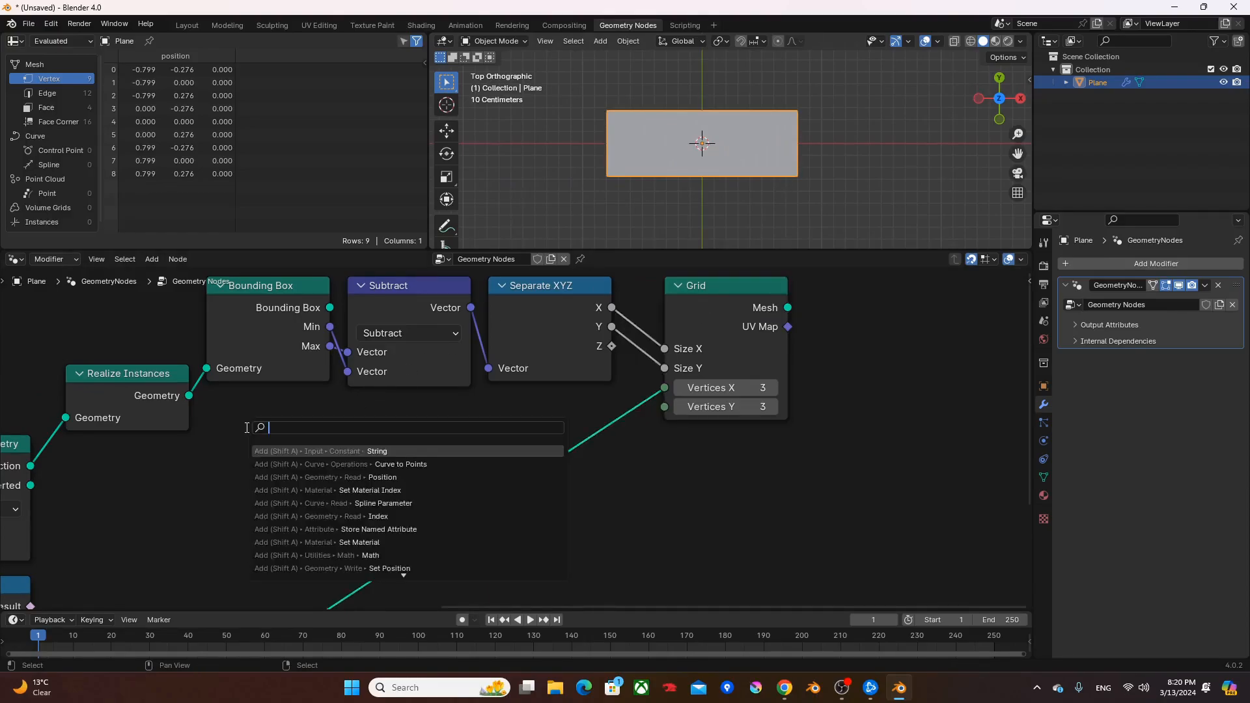
{"action": "type", "text": "value"}
{"action": "key", "text": "Return"}
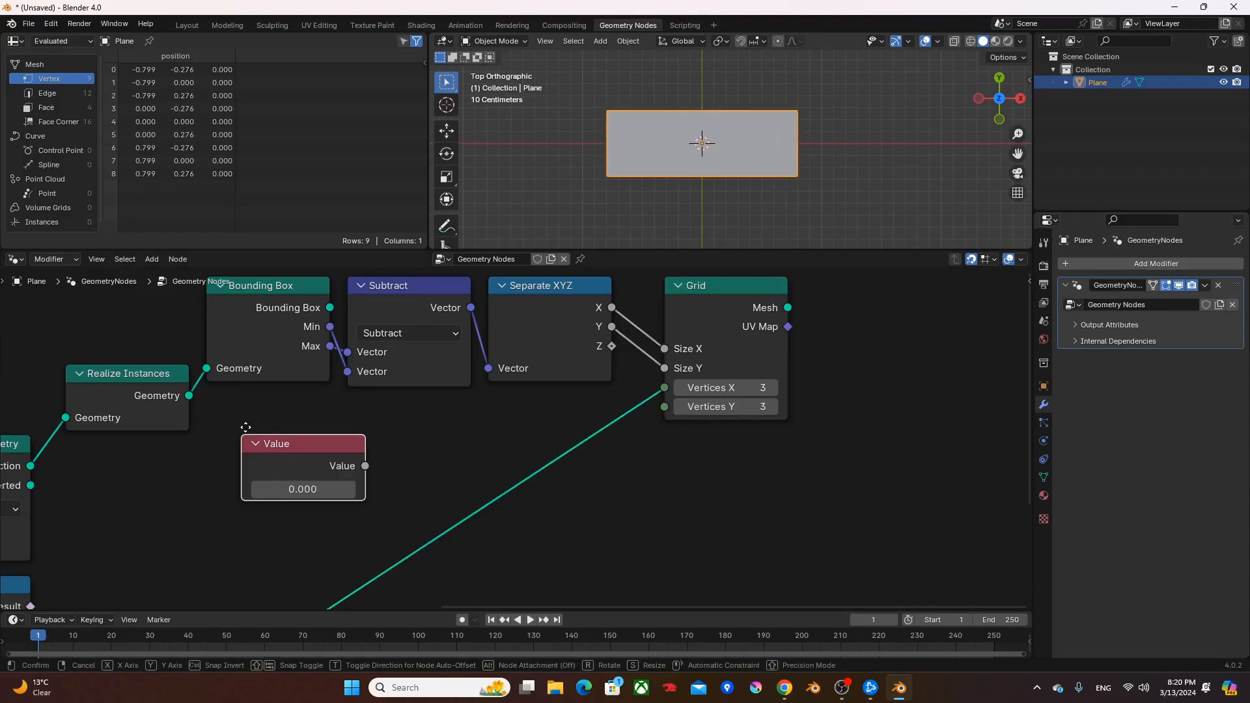
{"action": "left_click", "coordinate": [190, 444]}
{"action": "left_click", "coordinate": [253, 488]}
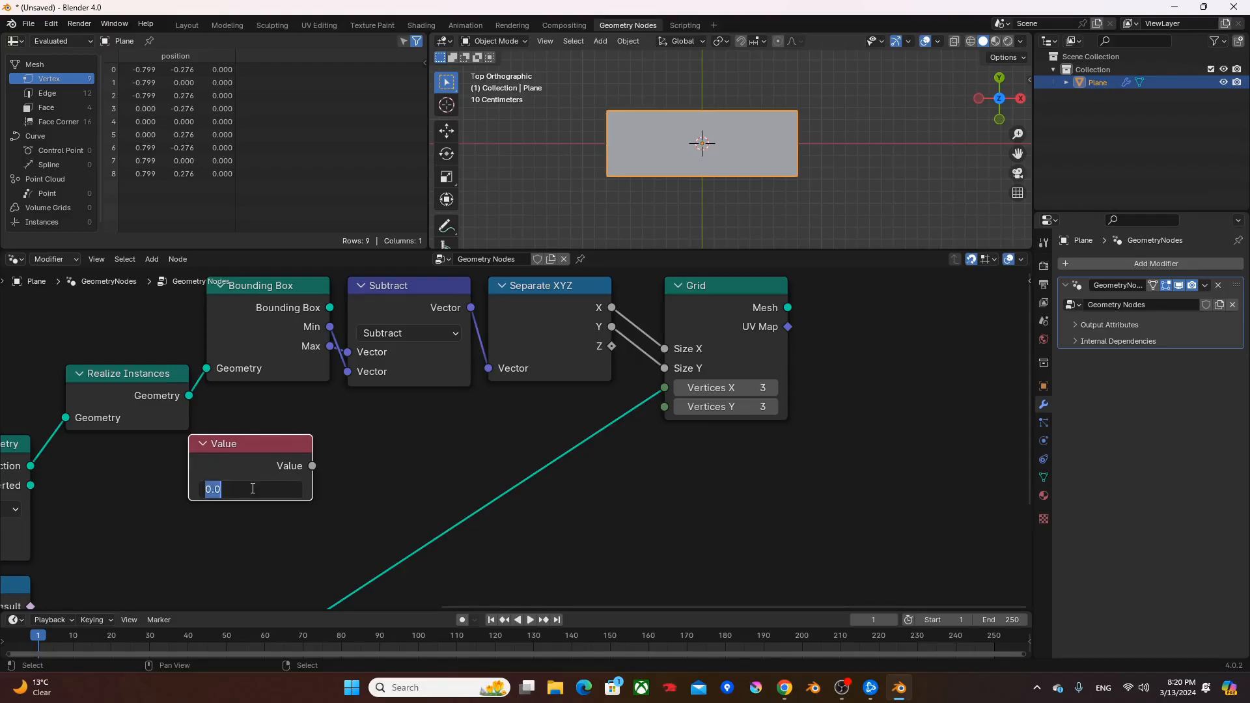
{"action": "key", "text": "BackSpace"}
{"action": "type", "text": ".01"}
{"action": "key", "text": "Return"}
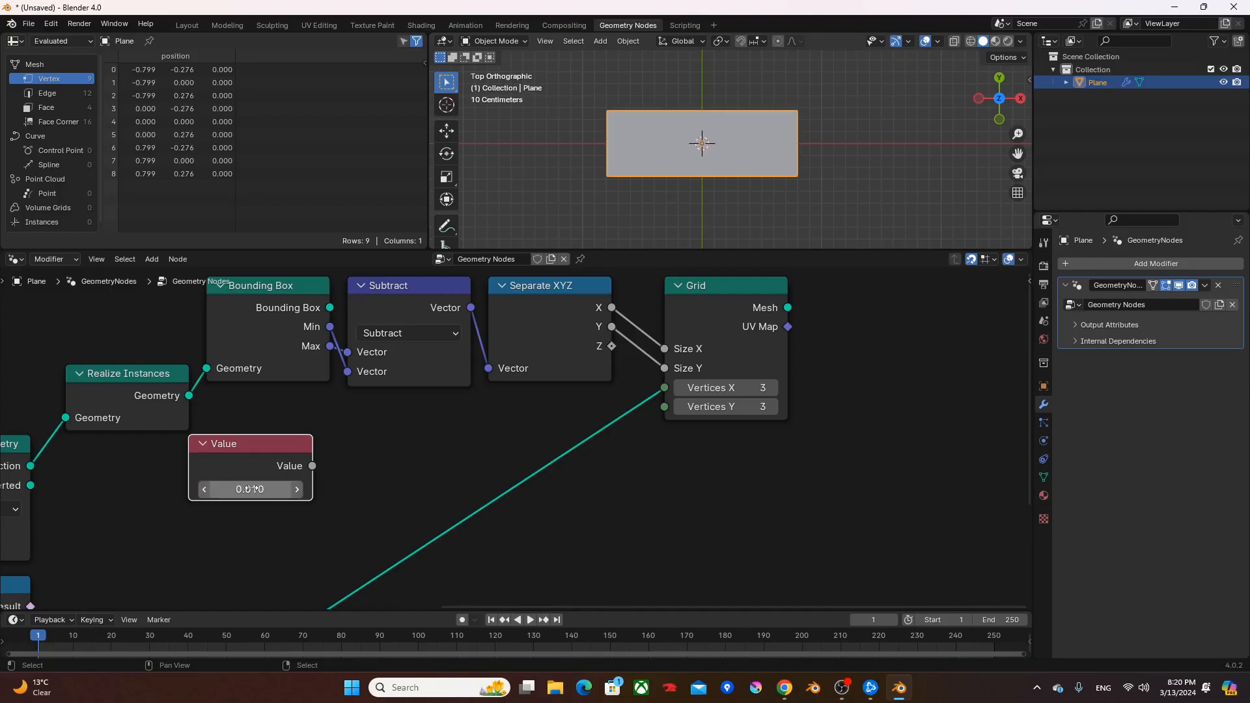
{"action": "mouse_move", "coordinate": [273, 447]}
{"action": "left_mouse_down"}
{"action": "mouse_move", "coordinate": [258, 446]}
{"action": "mouse_move", "coordinate": [291, 446]}
{"action": "left_mouse_up"}
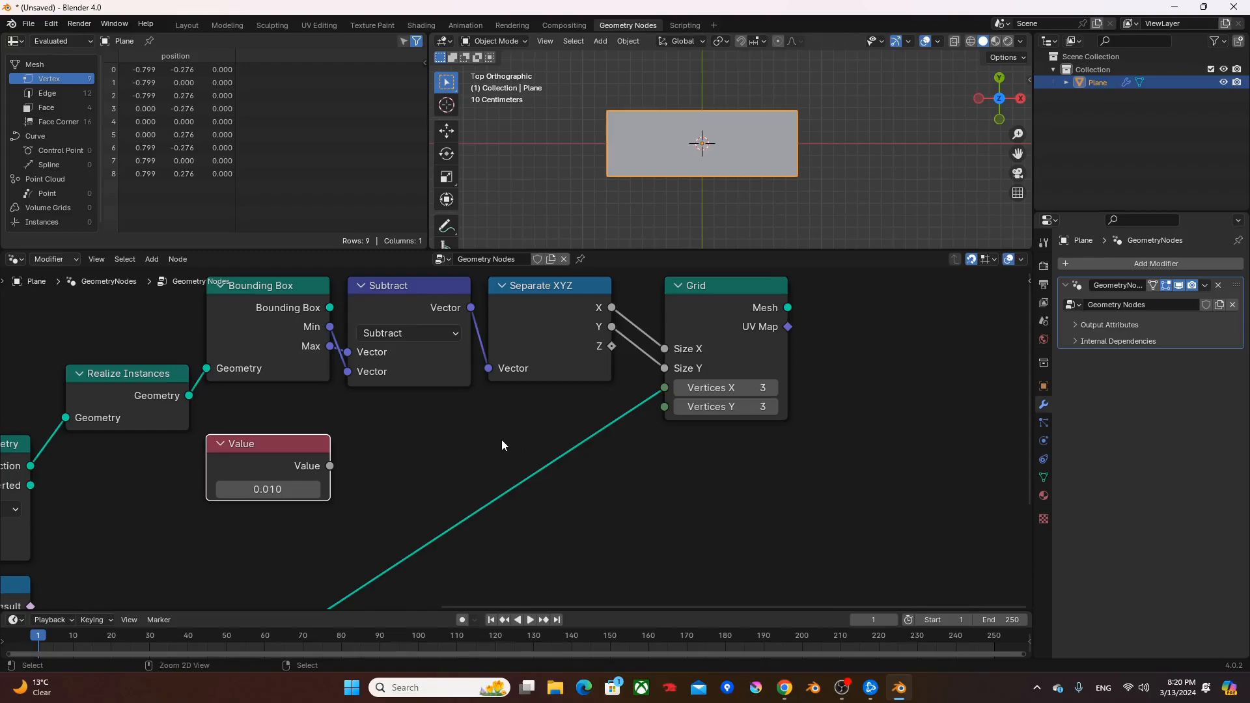
- Cut the link between the Grid and the Group Output and move the Grid farther from the Separate XYZ node
{"action": "right_click_drag", "start_coordinate": [502, 441], "coordinate": [615, 497], "text": "ctrl"}
{"action": "middle_click_drag", "start_coordinate": [721, 292], "coordinate": [627, 333]}
{"action": "left_click_drag", "start_coordinate": [627, 333], "coordinate": [750, 333]}
- Duplicate the Subtract node below Separate XYZ as a Divide node that divides the Subtract result by the Value node
{"action": "left_click", "coordinate": [345, 350]}
{"action": "key", "text": "shift+d"}
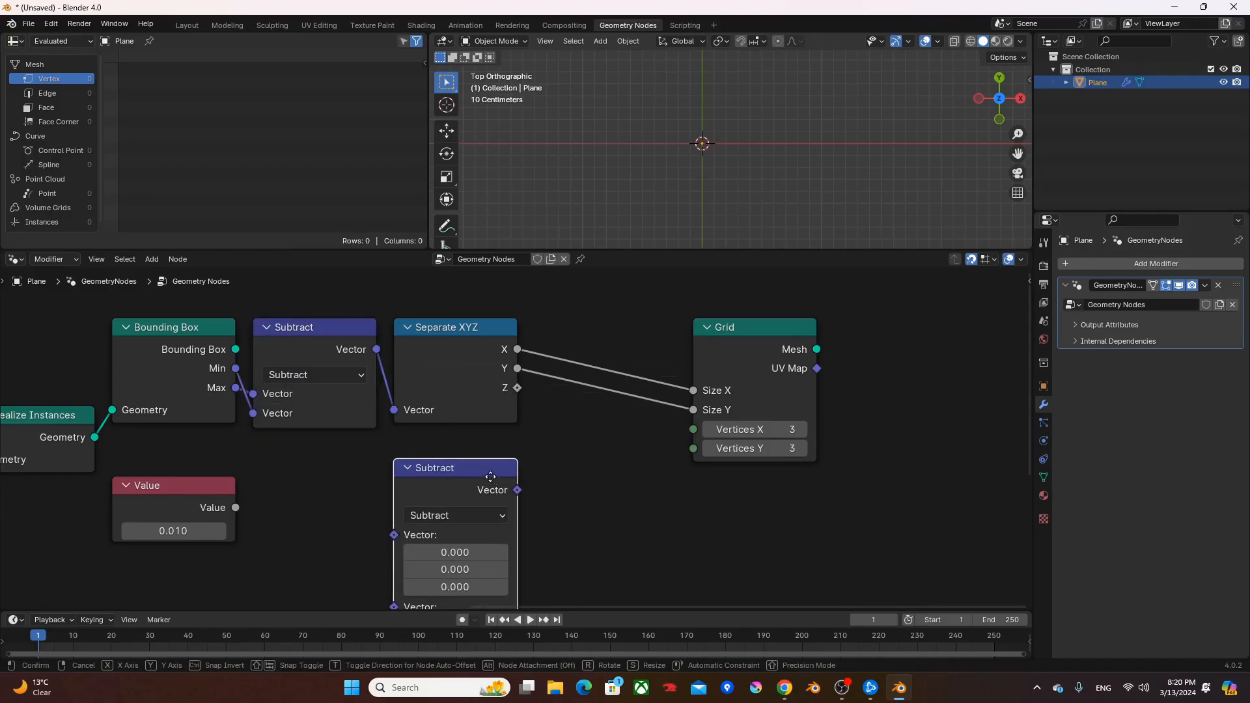
{"action": "left_click", "coordinate": [463, 496]}
{"action": "left_click", "coordinate": [462, 498]}
{"action": "left_click", "coordinate": [438, 267]}
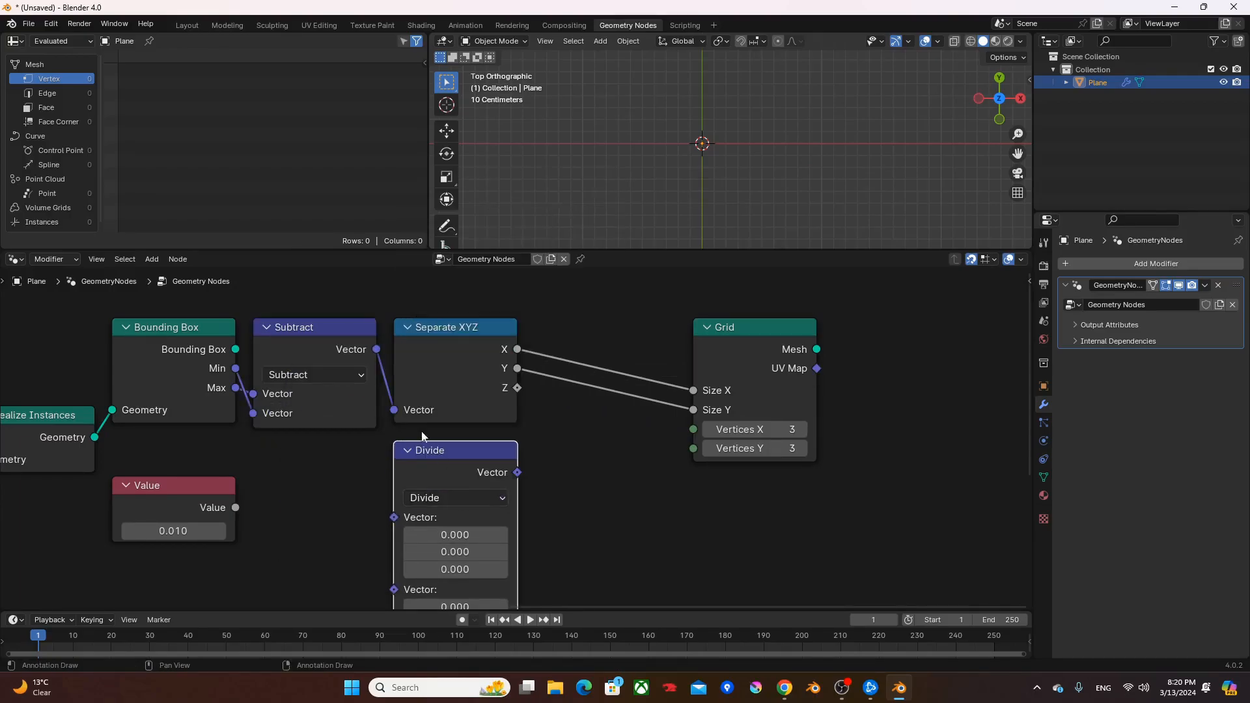
{"action": "mouse_move", "coordinate": [333, 341]}
{"action": "right_mouse_down", "text": "alt"}
{"action": "mouse_move", "coordinate": [401, 416]}
{"action": "mouse_move", "coordinate": [443, 520]}
{"action": "right_mouse_up", "text": "alt"}
{"action": "right_click_drag", "start_coordinate": [164, 497], "coordinate": [440, 533], "text": "alt"}
- Add a Vector Math Add node after Divide and set all three components of its second vector to 1
{"action": "middle_click_drag", "start_coordinate": [482, 446], "coordinate": [349, 468]}
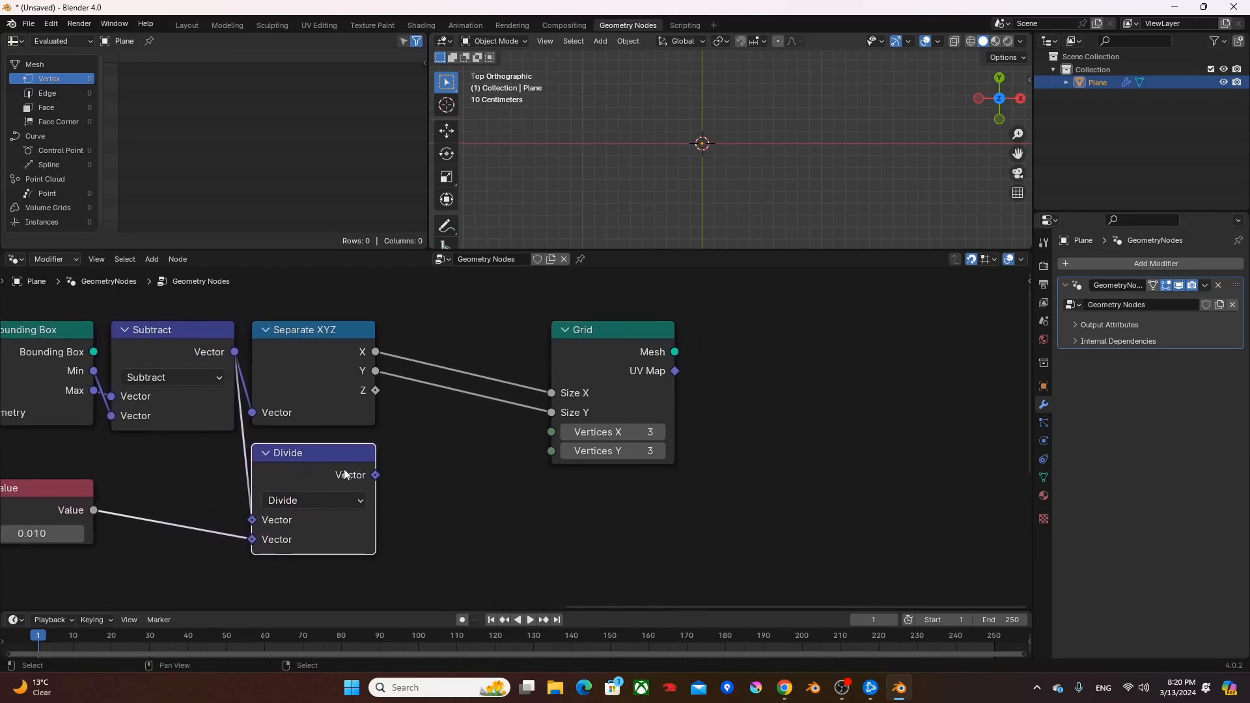
{"action": "left_click_drag", "start_coordinate": [375, 475], "coordinate": [410, 473]}
{"action": "type", "text": "add"}
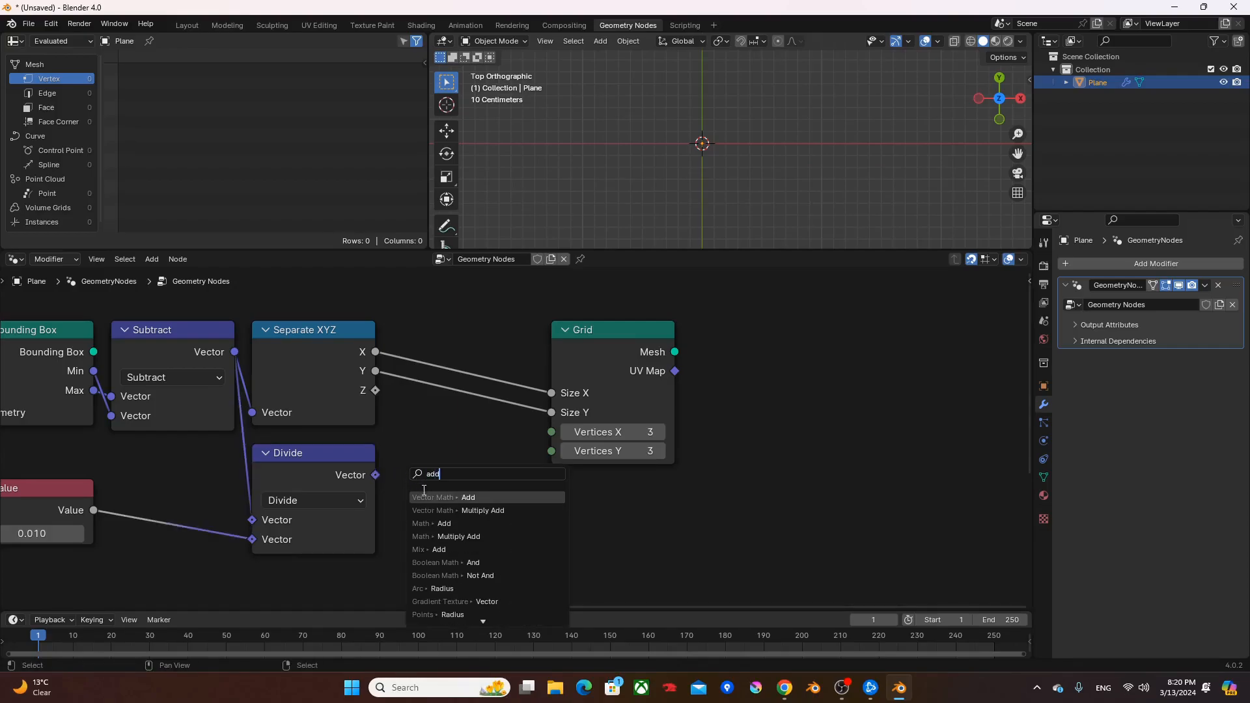
{"action": "key", "text": "Return"}
{"action": "left_click", "coordinate": [409, 469]}
{"action": "left_click", "coordinate": [443, 550]}
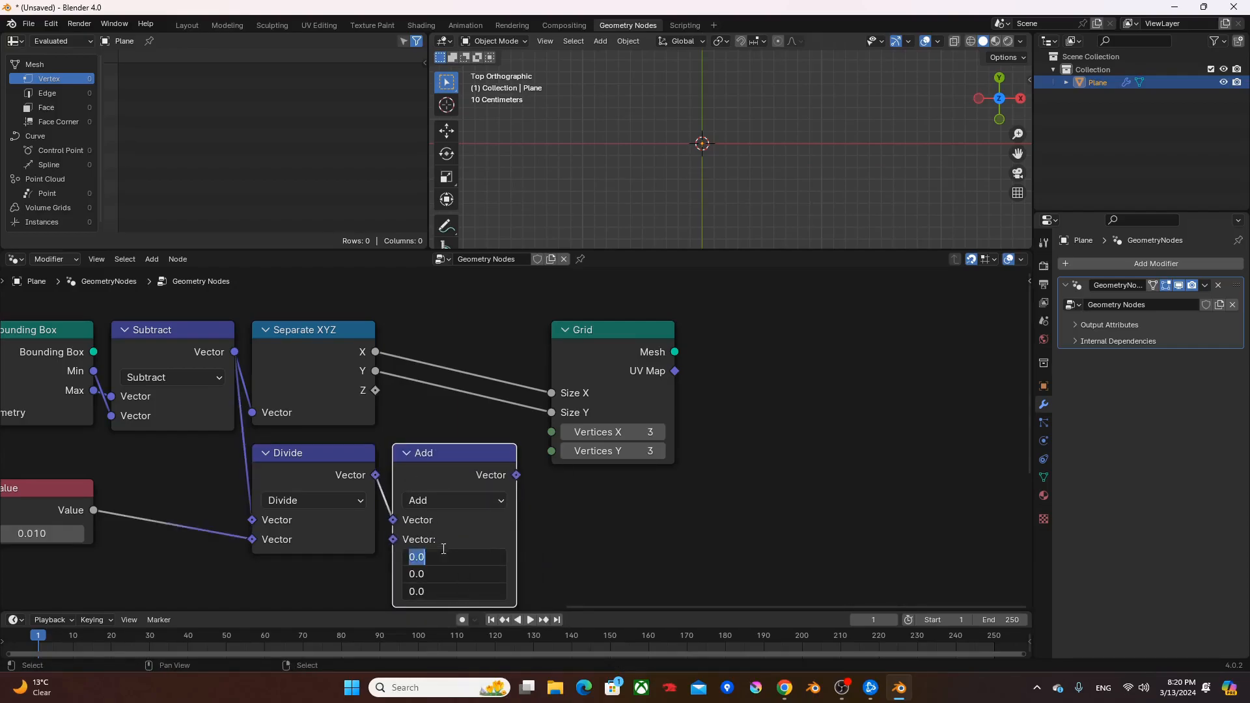
{"action": "type", "text": "1"}
{"action": "key", "text": "Return"}
- Add a second Separate XYZ node after Add and connect its X and Y to the Grid's Vertices X and Vertices Y
{"action": "left_click", "coordinate": [608, 332]}
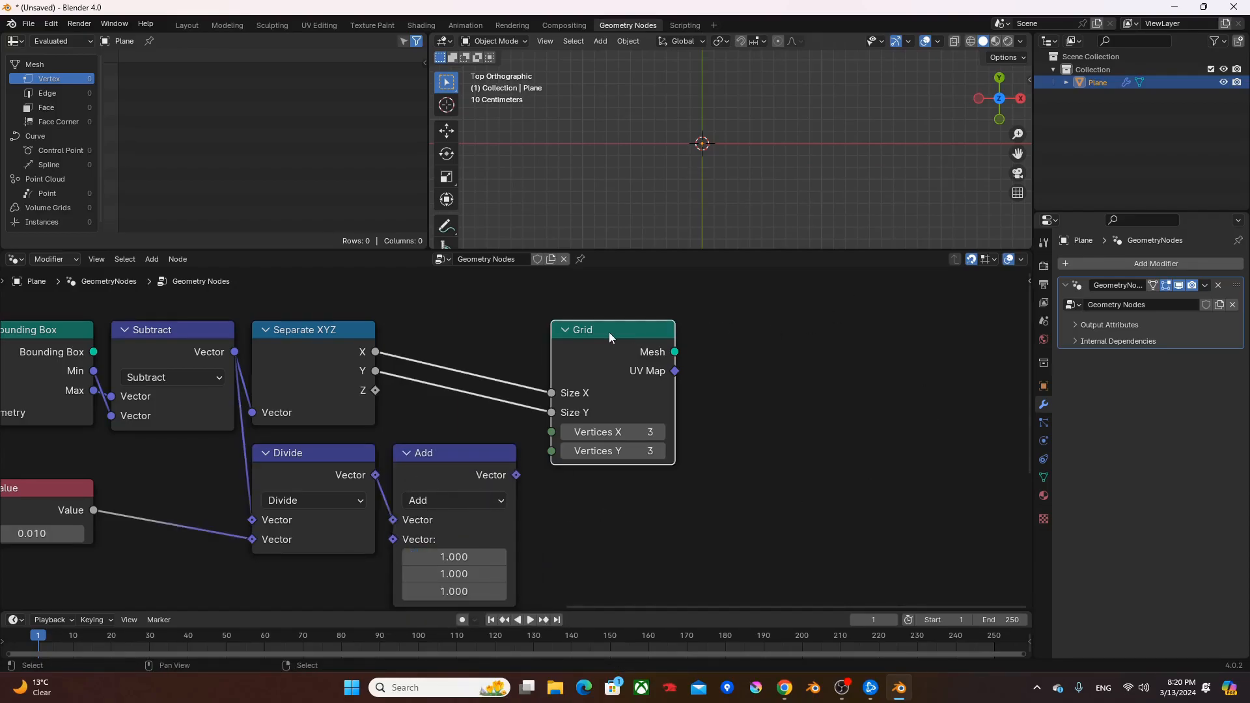
{"action": "left_click_drag", "start_coordinate": [608, 332], "coordinate": [749, 332]}
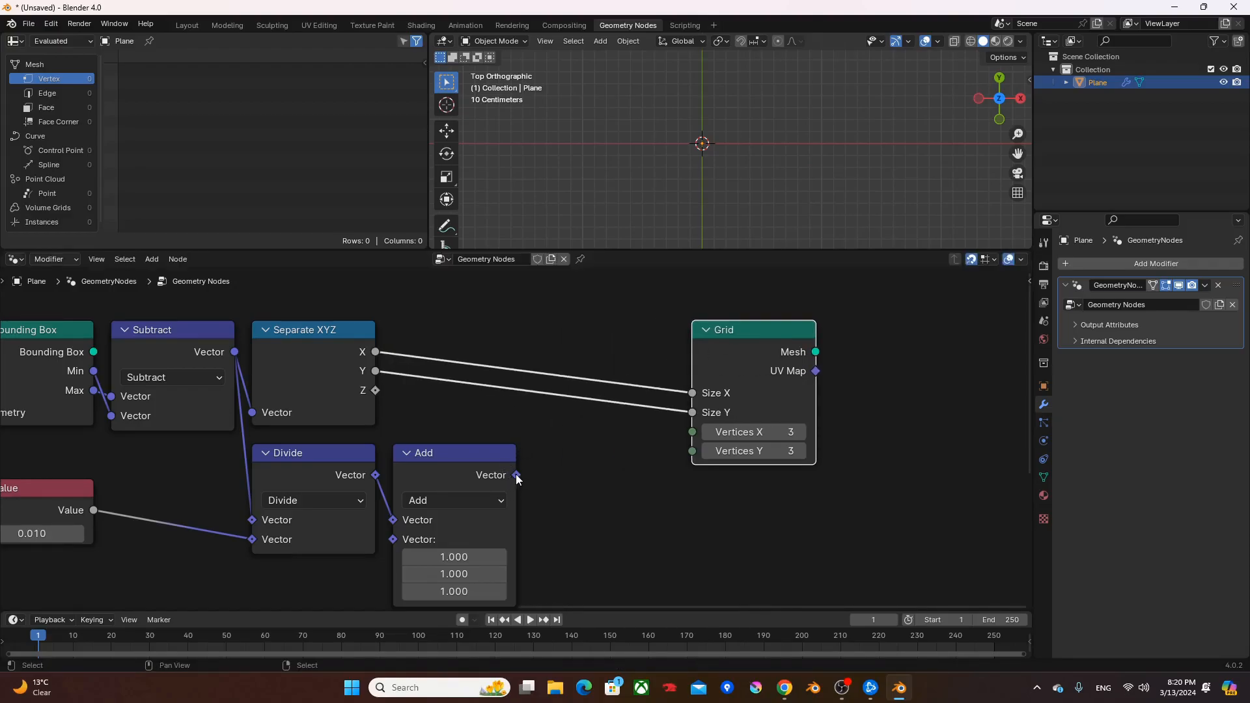
{"action": "left_click_drag", "start_coordinate": [517, 474], "coordinate": [611, 505]}
{"action": "type", "text": "sx"}
{"action": "left_click", "coordinate": [635, 541]}
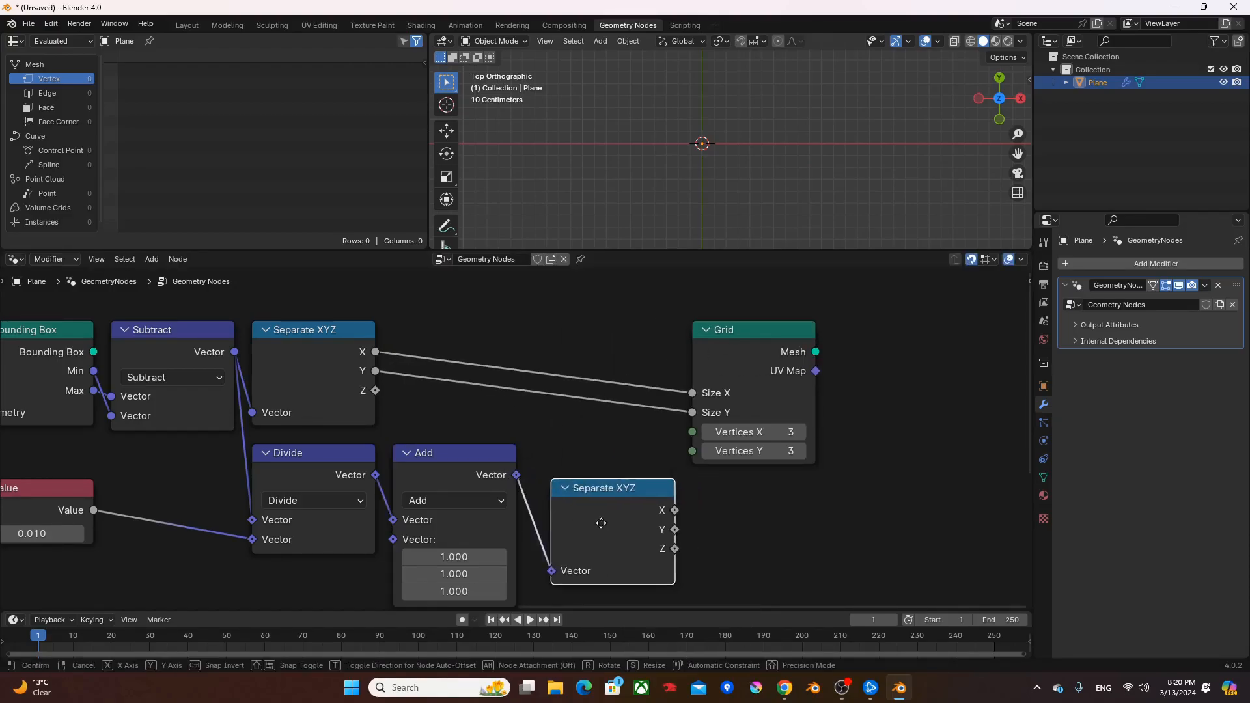
{"action": "left_click", "coordinate": [573, 499]}
{"action": "left_click_drag", "start_coordinate": [657, 474], "coordinate": [680, 448]}
{"action": "left_click_drag", "start_coordinate": [658, 494], "coordinate": [693, 451]}
- Preview the Grid node's output, inspect its subdivision in wireframe shading, and return the viewport to solid shading
{"action": "middle_click_drag", "start_coordinate": [750, 336], "coordinate": [781, 382]}
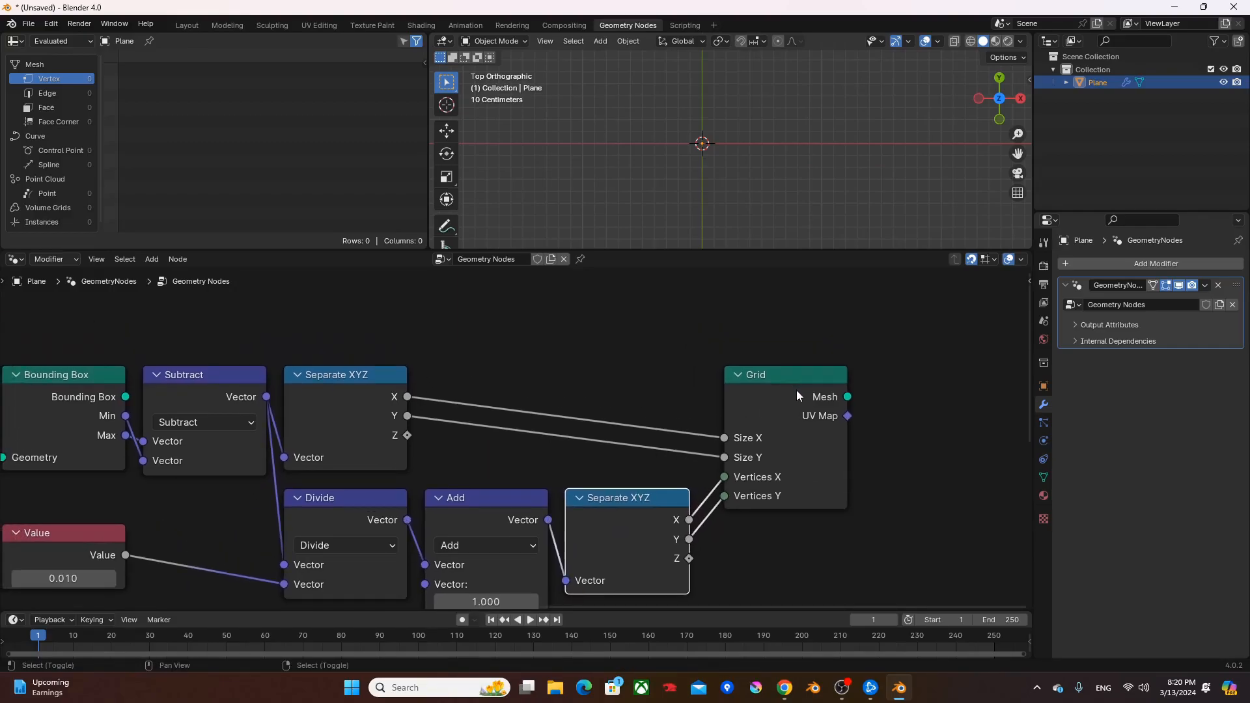
{"action": "left_click", "coordinate": [796, 389], "text": "ctrl+shift"}
{"action": "key", "text": "shift+z"}
{"action": "scroll", "coordinate": [607, 166], "scroll_direction": "up", "scroll_amount": 5}
{"action": "scroll", "coordinate": [613, 120], "scroll_direction": "down", "scroll_amount": 5}
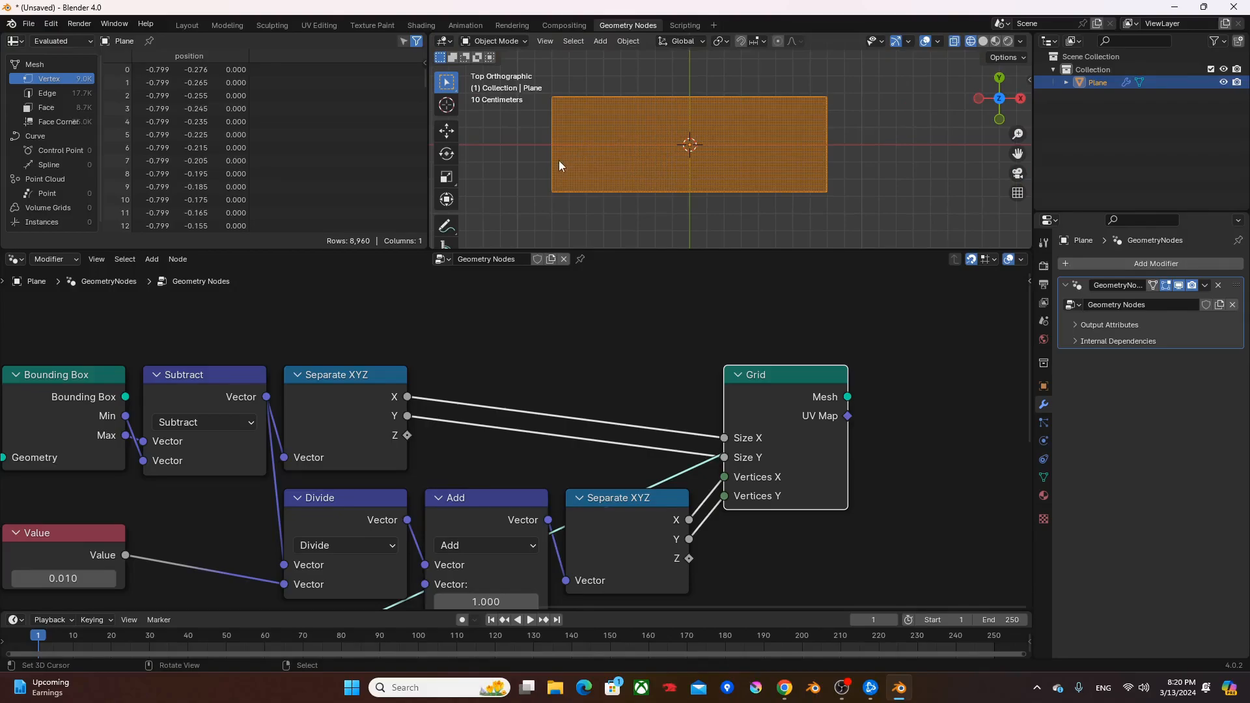
{"action": "key", "text": "z"}
{"action": "left_click", "coordinate": [724, 158]}
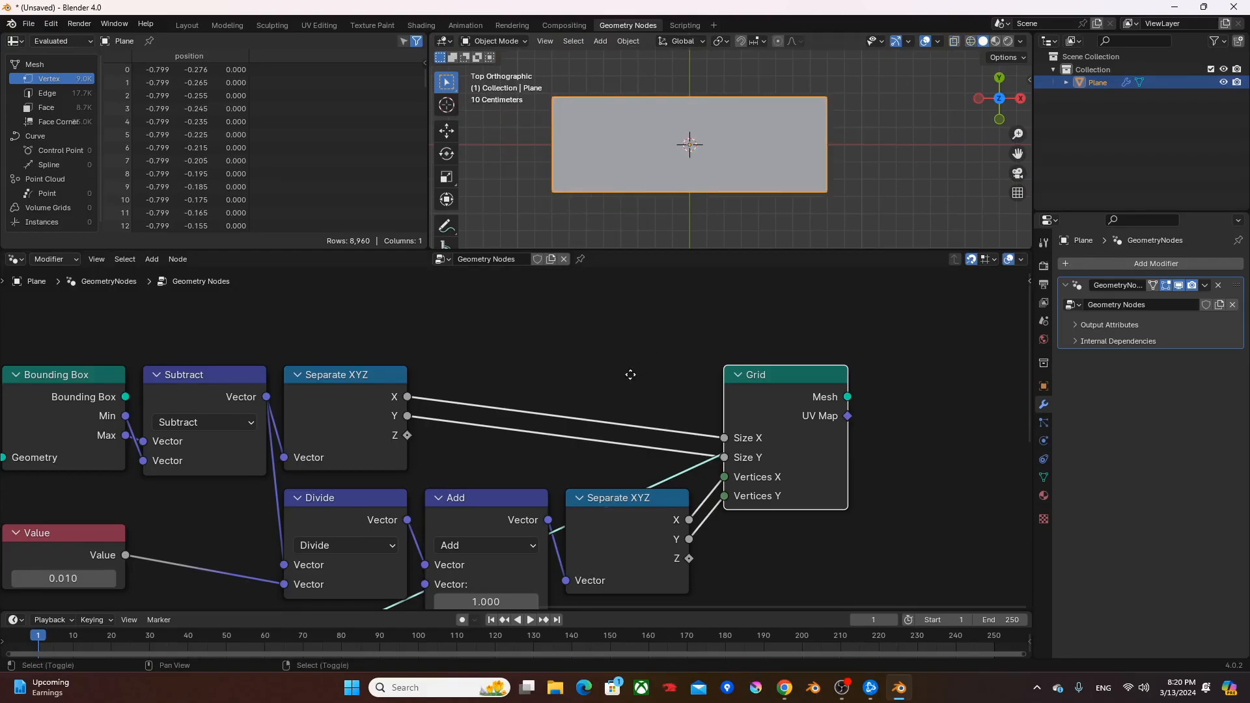
- Duplicate the Subtract node with its Min and Max links above the original and change the copy's operation to Add
{"action": "scroll", "coordinate": [604, 385], "scroll_direction": "down", "scroll_amount": 2}
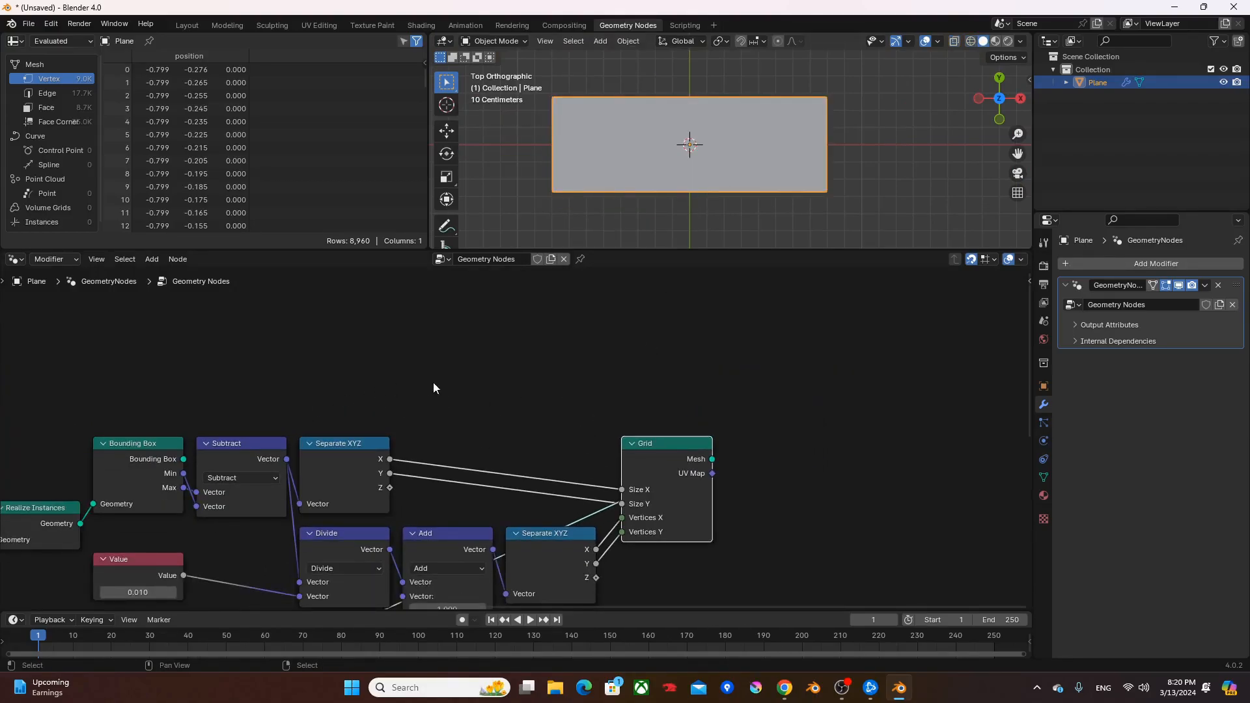
{"action": "left_click", "coordinate": [239, 463]}
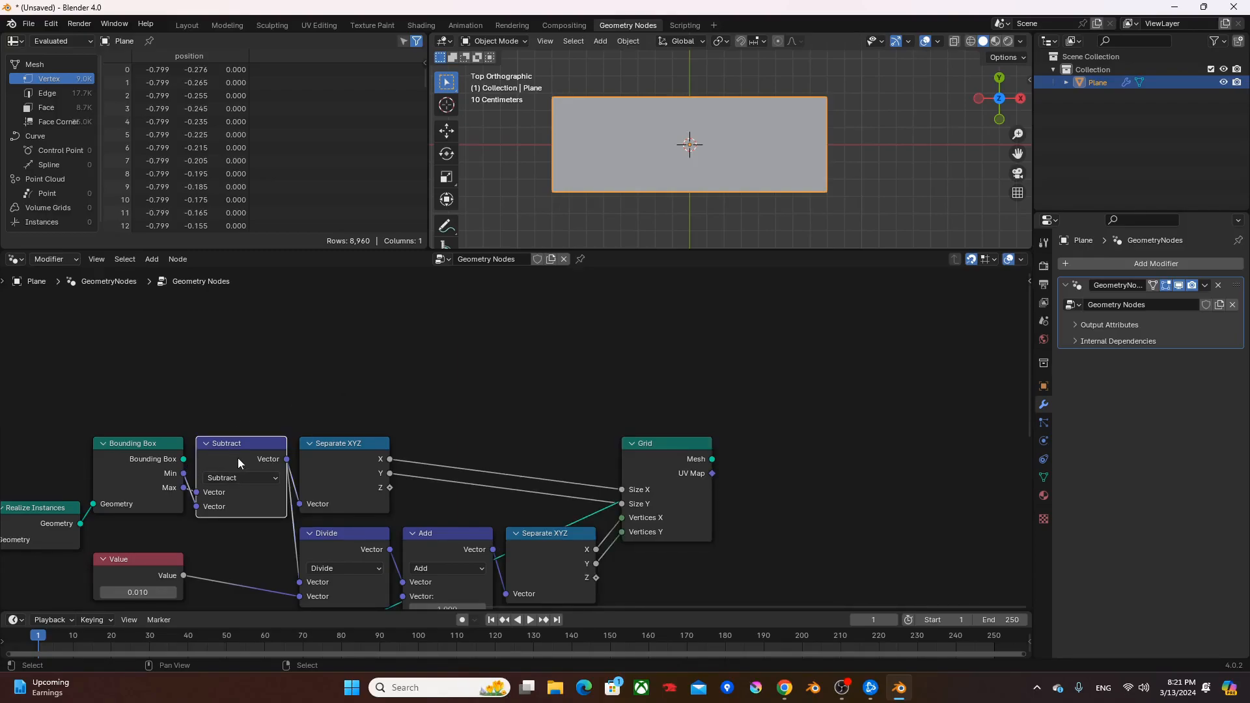
{"action": "key", "text": "shift+d"}
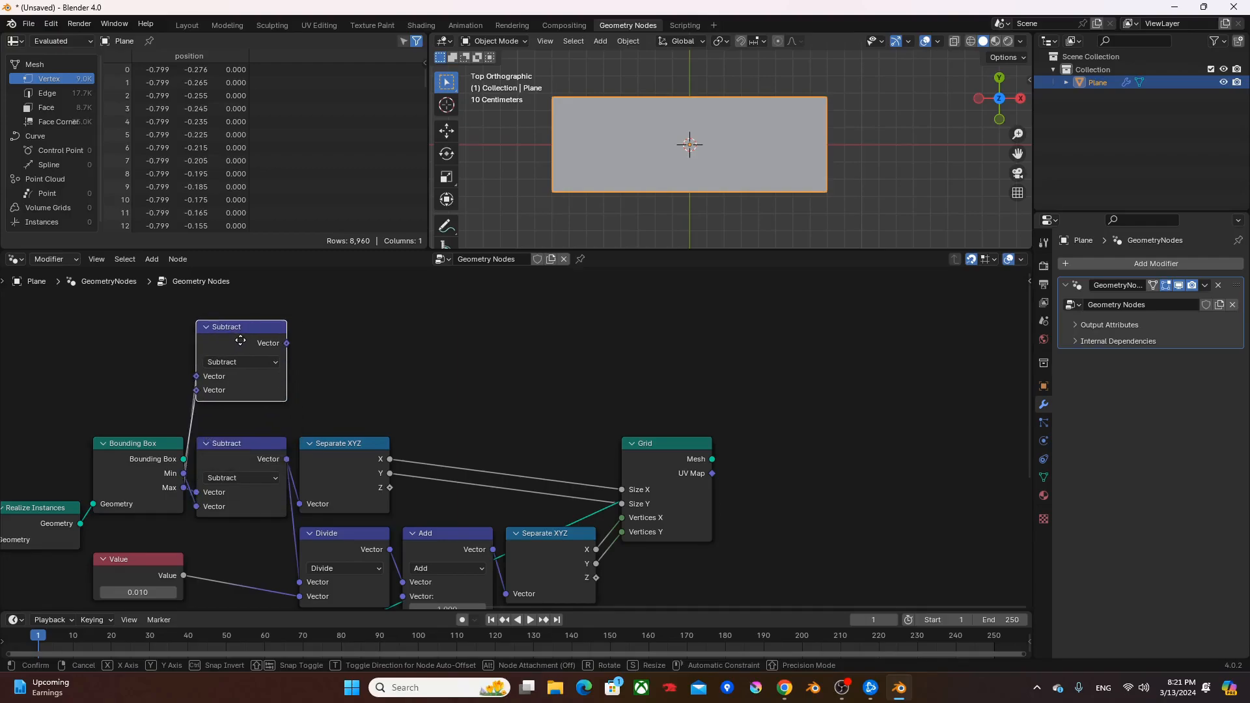
{"action": "left_click", "coordinate": [236, 345]}
{"action": "left_click", "coordinate": [238, 362]}
{"action": "key", "text": "a"}
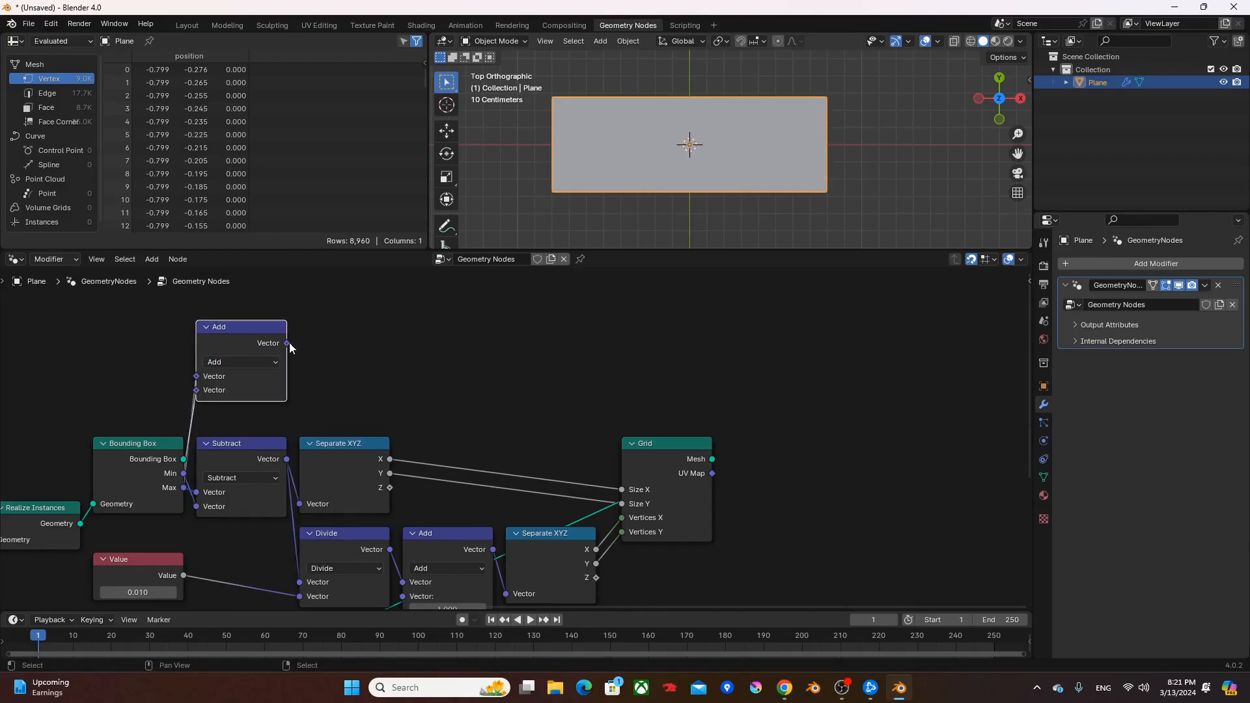
- Add a Vector Math Scale node fed by the upper Add node and set its Scale to 0.5
{"action": "left_click_drag", "start_coordinate": [286, 343], "coordinate": [326, 353]}
{"action": "type", "text": "scale"}
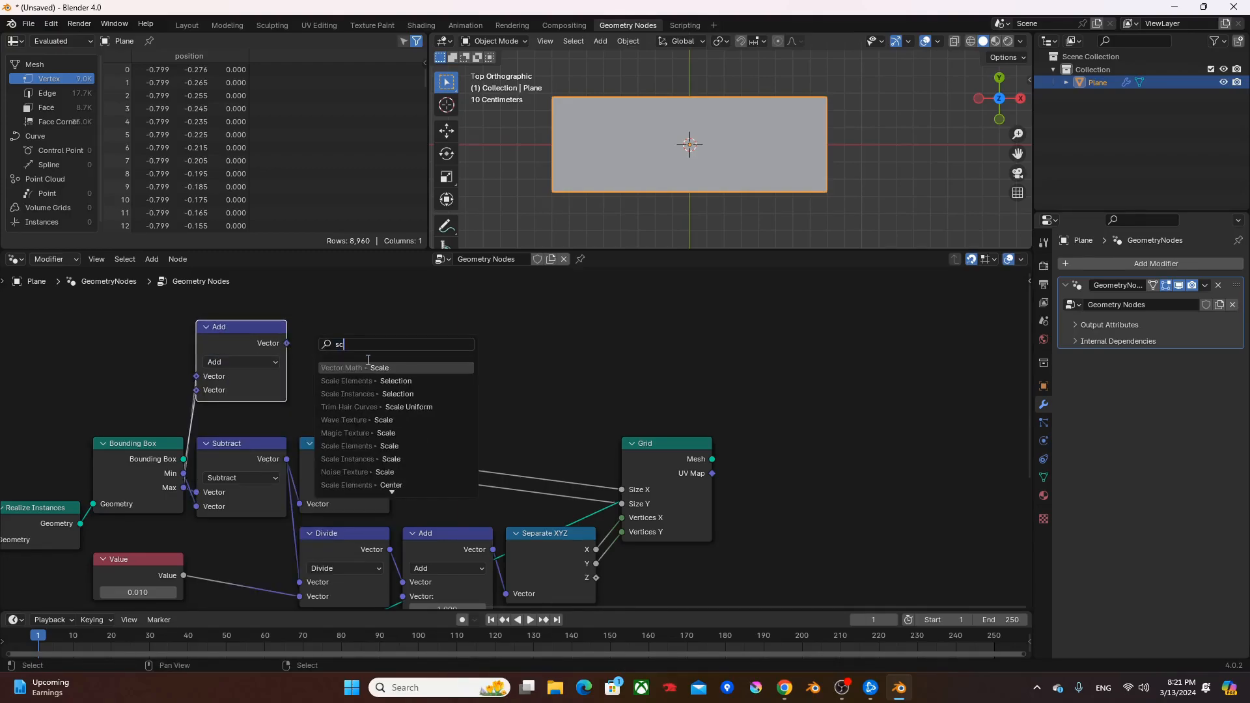
{"action": "key", "text": "Return"}
{"action": "left_click", "coordinate": [349, 357]}
{"action": "left_click", "coordinate": [351, 387]}
{"action": "type", "text": "0.5"}
{"action": "key", "text": "Return"}
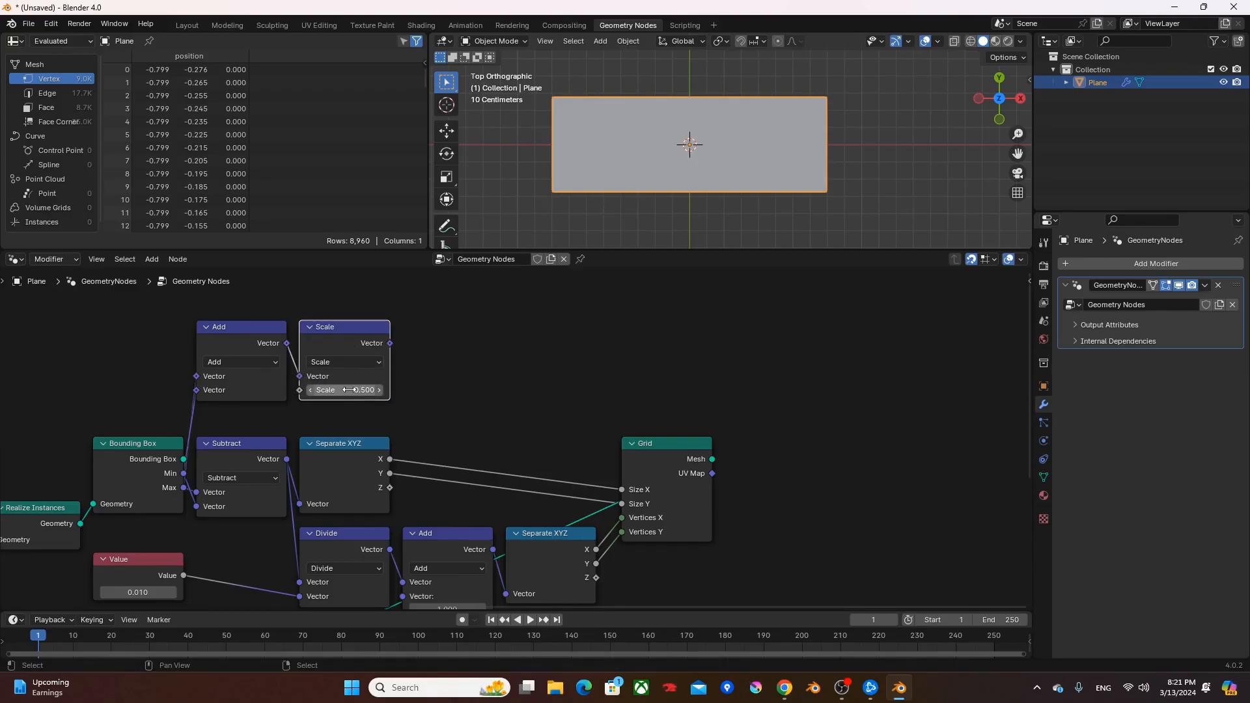
- Add a Transform Geometry node fed by the Grid's Mesh and drive its Translation with the Scale node's Vector
{"action": "left_click_drag", "start_coordinate": [706, 461], "coordinate": [763, 470]}
{"action": "type", "text": "tr"}
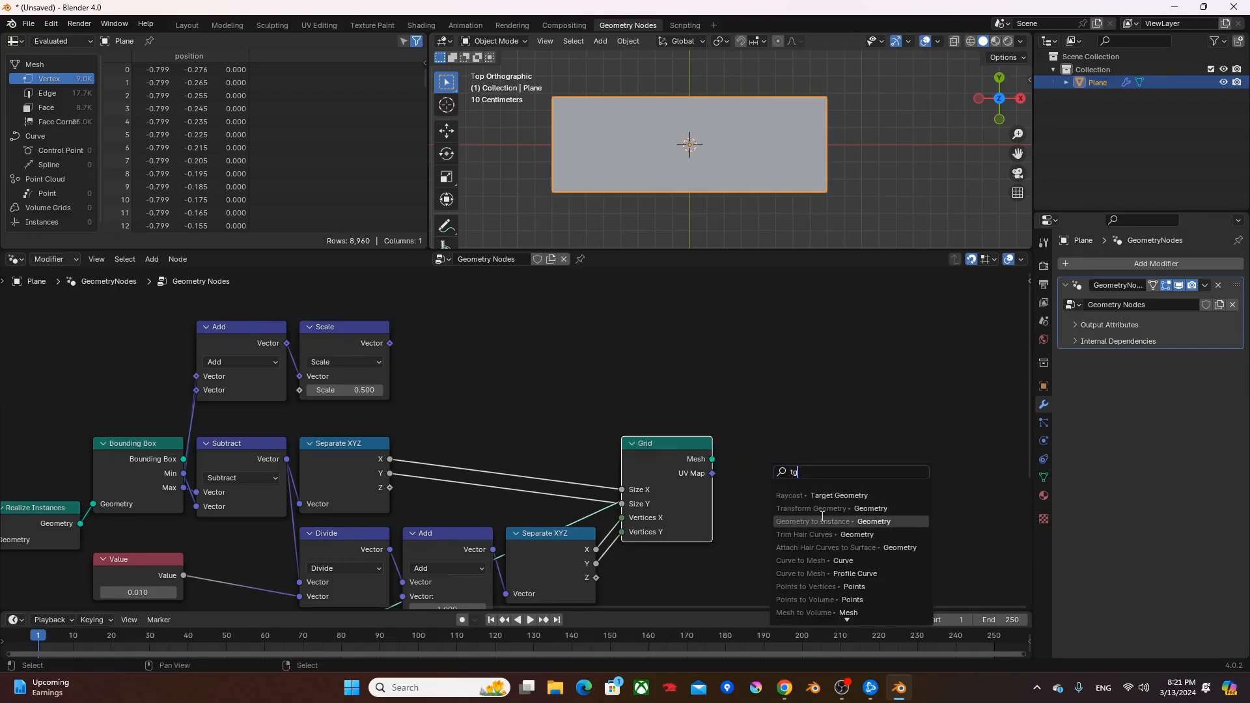
{"action": "left_click", "coordinate": [821, 508]}
{"action": "left_click", "coordinate": [781, 492]}
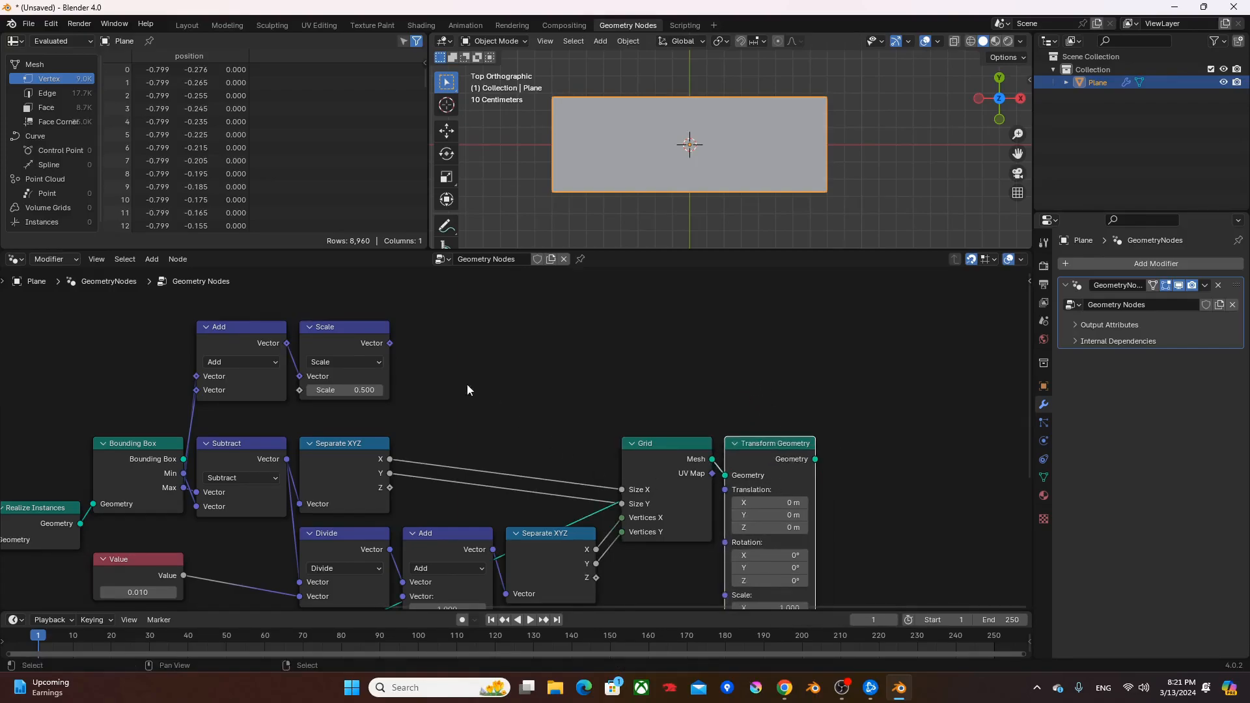
{"action": "right_click_drag", "start_coordinate": [342, 336], "coordinate": [780, 502], "text": "alt"}
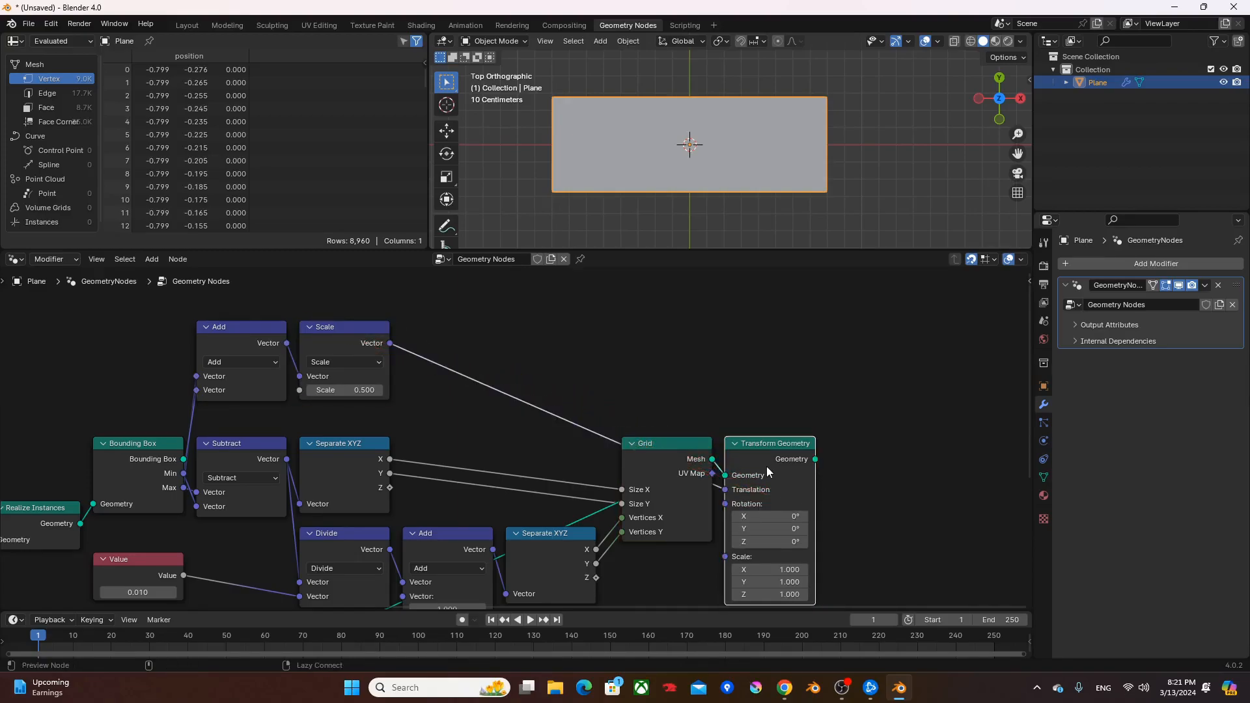
- Compare the moved grid with the original word by previewing the Separate Geometry and Transform Geometry outputs in turn
{"action": "middle_click_drag", "start_coordinate": [726, 141], "coordinate": [661, 151], "text": "shift"}
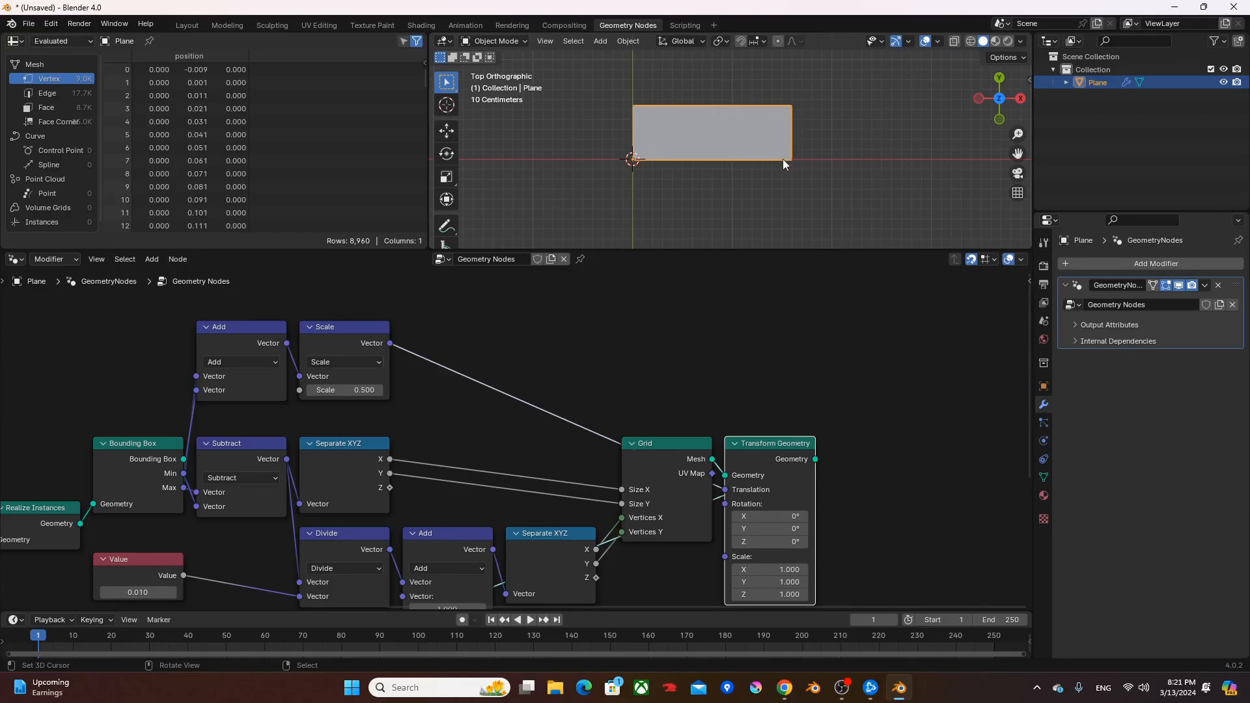
{"action": "middle_click_drag", "start_coordinate": [234, 577], "coordinate": [366, 466]}
{"action": "middle_click_drag", "start_coordinate": [173, 477], "coordinate": [259, 409]}
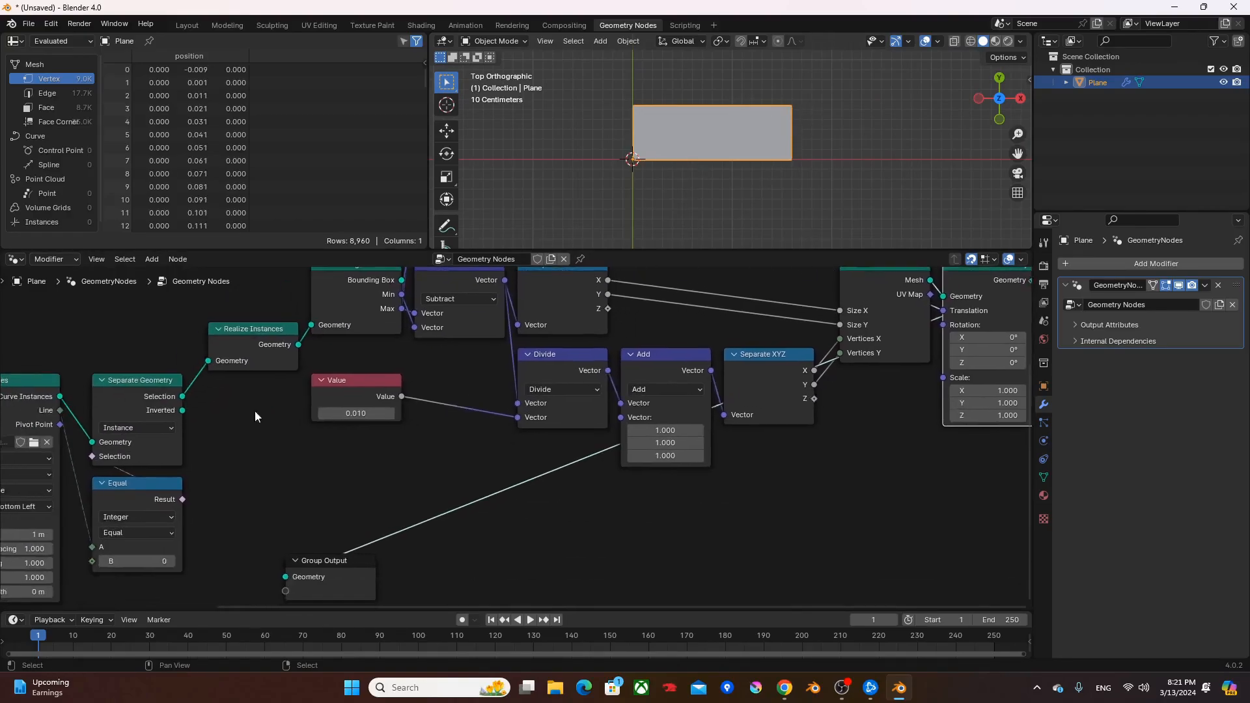
{"action": "left_click", "coordinate": [154, 393], "text": "ctrl+shift"}
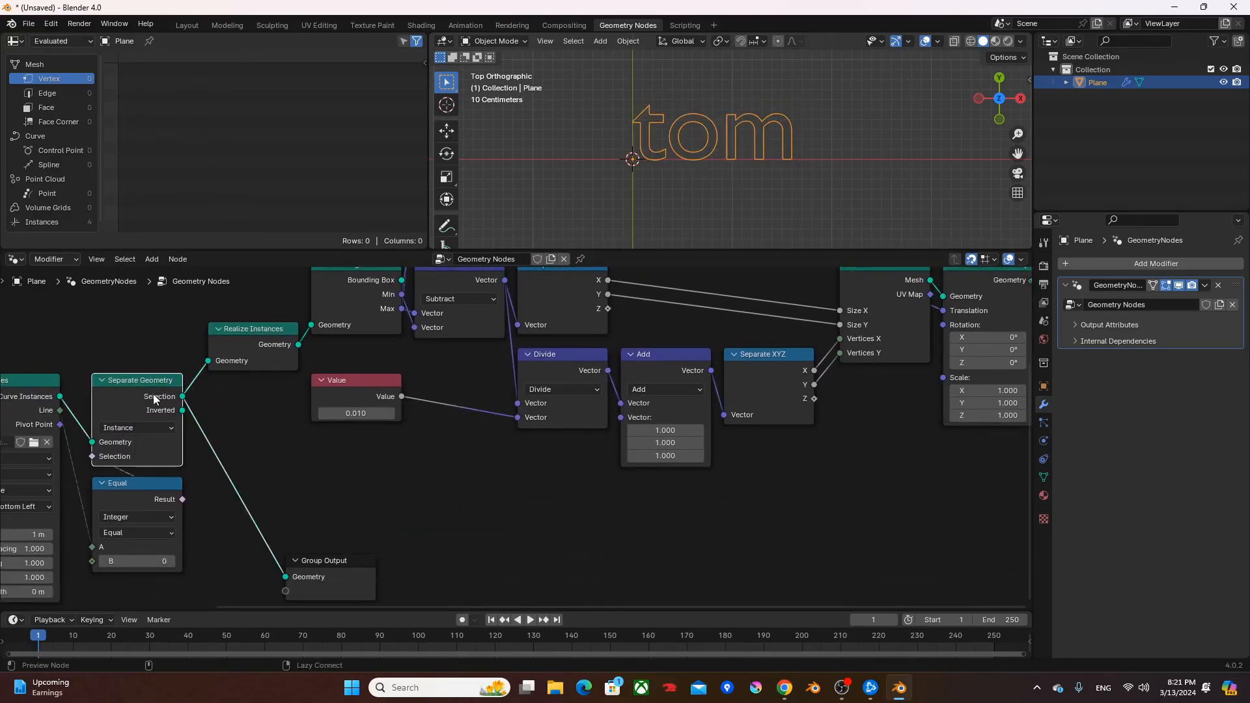
{"action": "middle_click_drag", "start_coordinate": [686, 390], "coordinate": [408, 462]}
{"action": "left_click", "coordinate": [683, 364], "text": "ctrl+shift"}
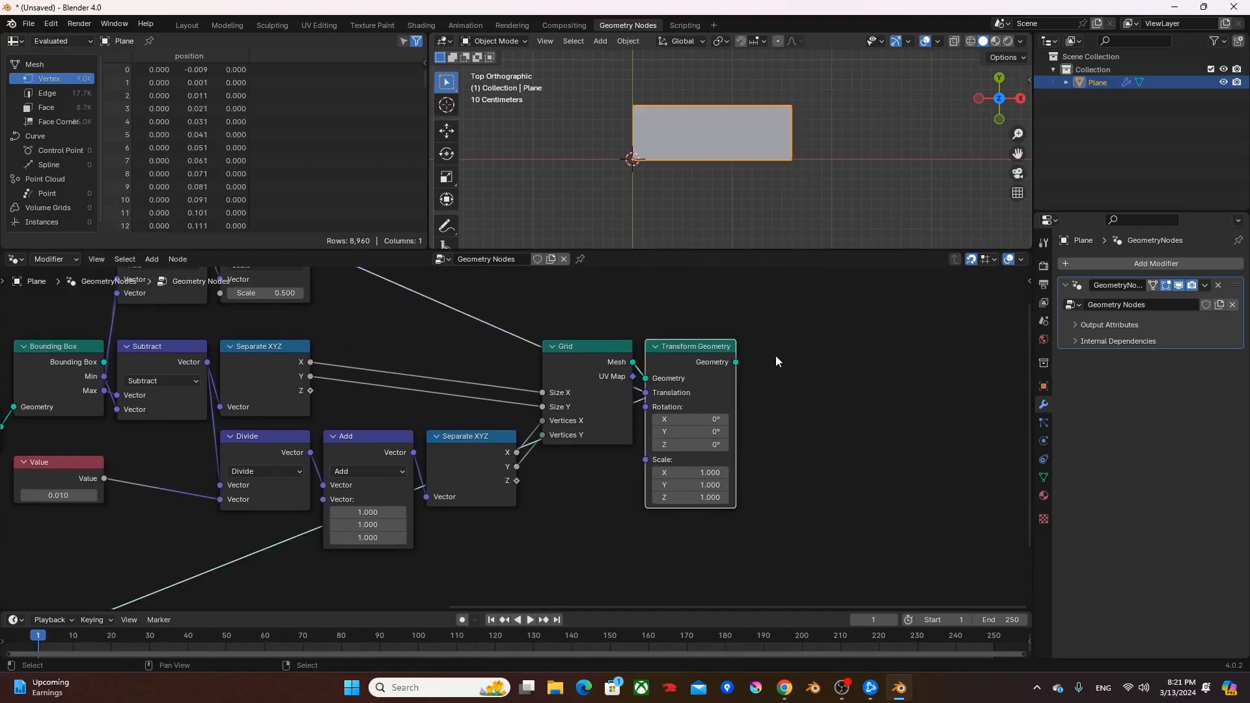
{"action": "scroll", "coordinate": [782, 163], "scroll_direction": "up", "scroll_amount": 4}
{"action": "middle_click_drag", "start_coordinate": [758, 166], "coordinate": [786, 173], "text": "shift"}
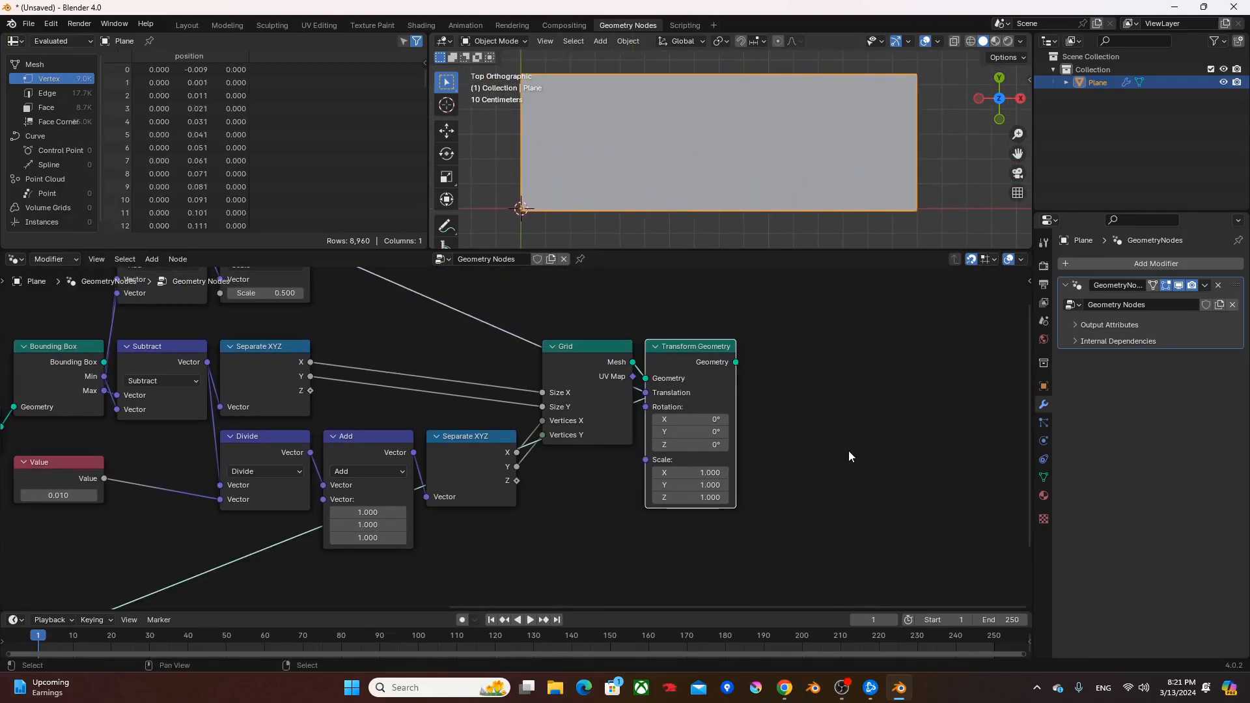
- Add an Instance on Points node with the Transform Geometry output feeding its Points input
{"action": "left_click_drag", "start_coordinate": [732, 370], "coordinate": [785, 383]}
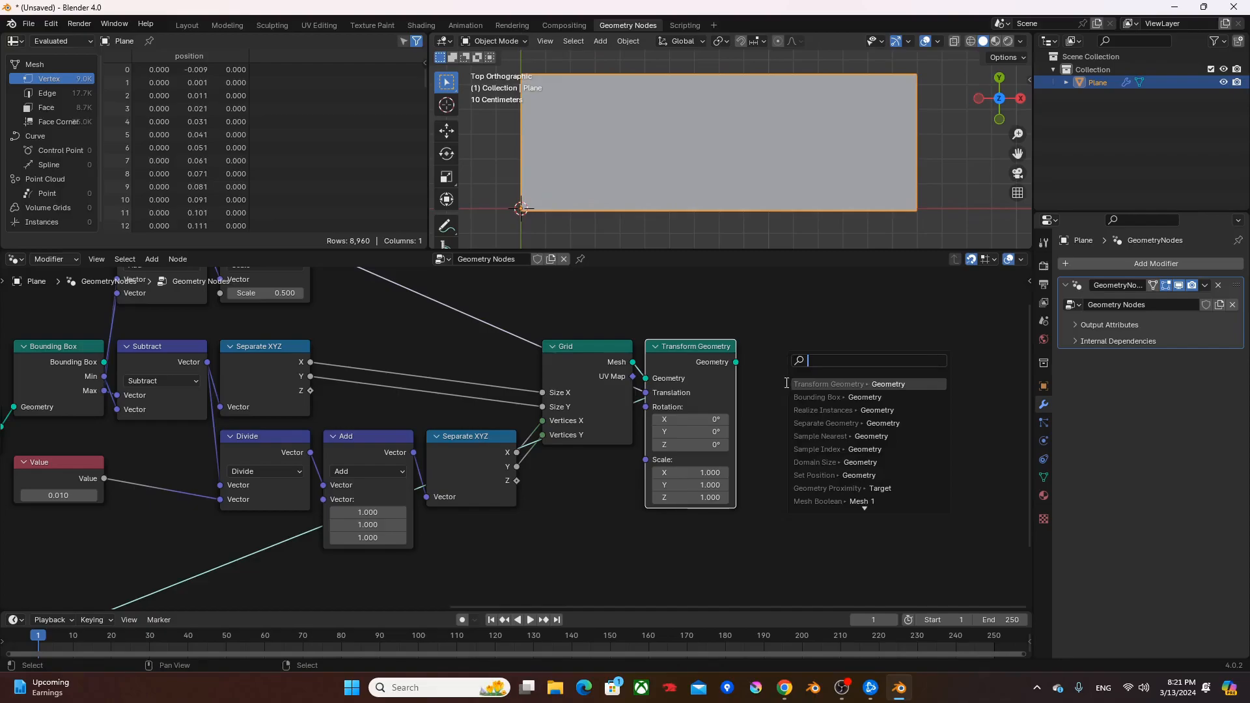
{"action": "type", "text": "iop"}
{"action": "key", "text": "Return"}
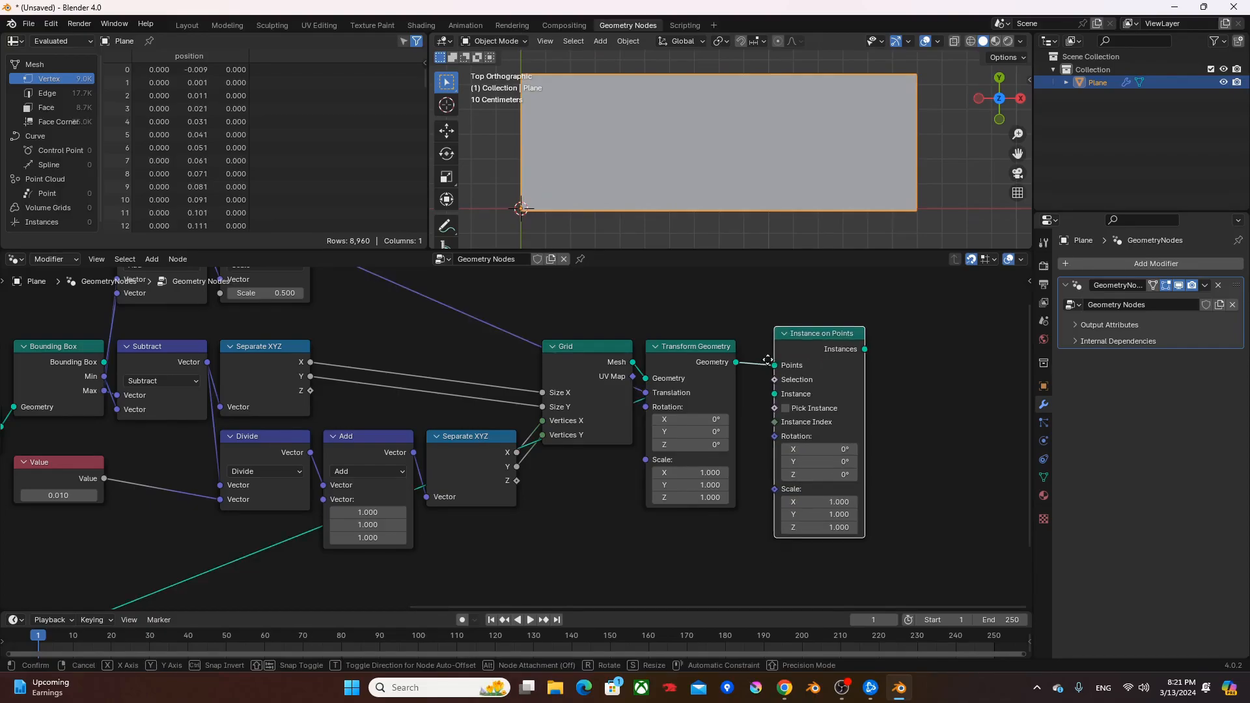
{"action": "left_click", "coordinate": [759, 373]}
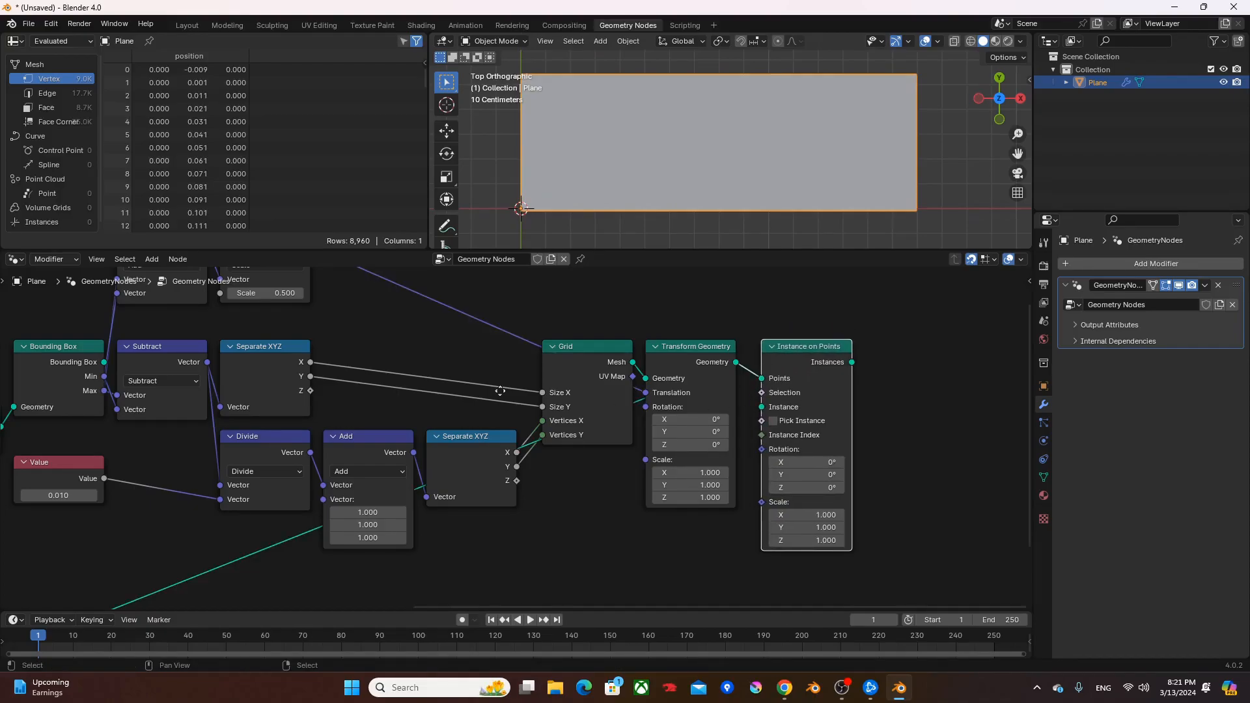
- Move the Group Output node to the end of the chain, just beyond Instance on Points
{"action": "middle_click_drag", "start_coordinate": [494, 397], "coordinate": [615, 303]}
{"action": "scroll", "coordinate": [615, 303], "scroll_direction": "down", "scroll_amount": 4}
{"action": "left_click_drag", "start_coordinate": [249, 521], "coordinate": [961, 303]}
{"action": "middle_click_drag", "start_coordinate": [415, 443], "coordinate": [428, 450]}
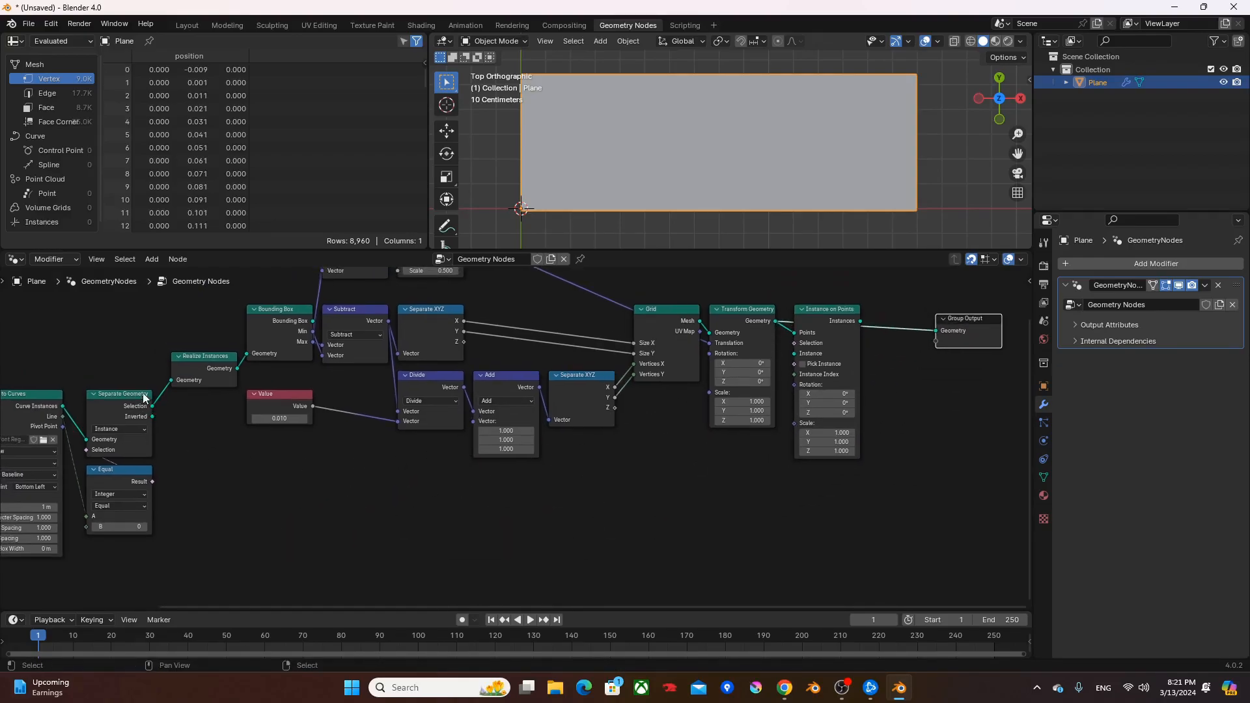
- Add a Fill Curve node below the chain with its Curve input fed by the Realize Instances geometry
{"action": "left_click", "coordinate": [200, 359], "text": "ctrl+shift"}
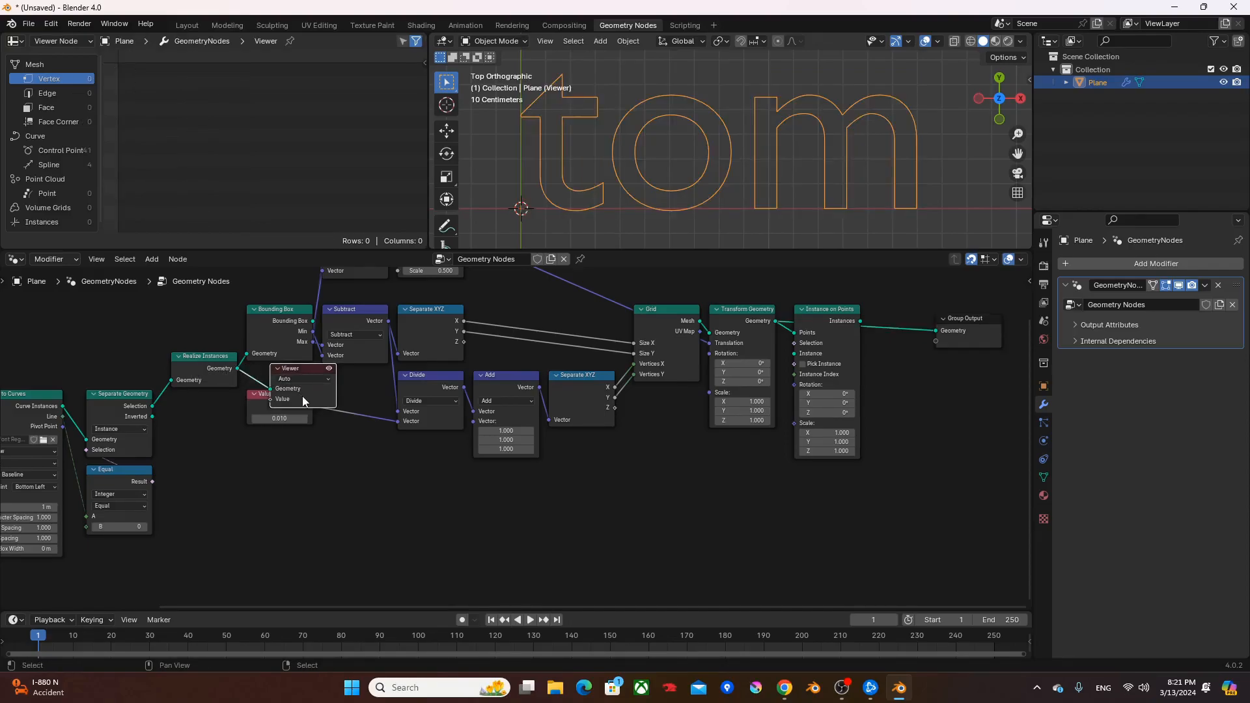
{"action": "key", "text": "Delete"}
{"action": "left_click_drag", "start_coordinate": [238, 369], "coordinate": [610, 511]}
{"action": "type", "text": "fill"}
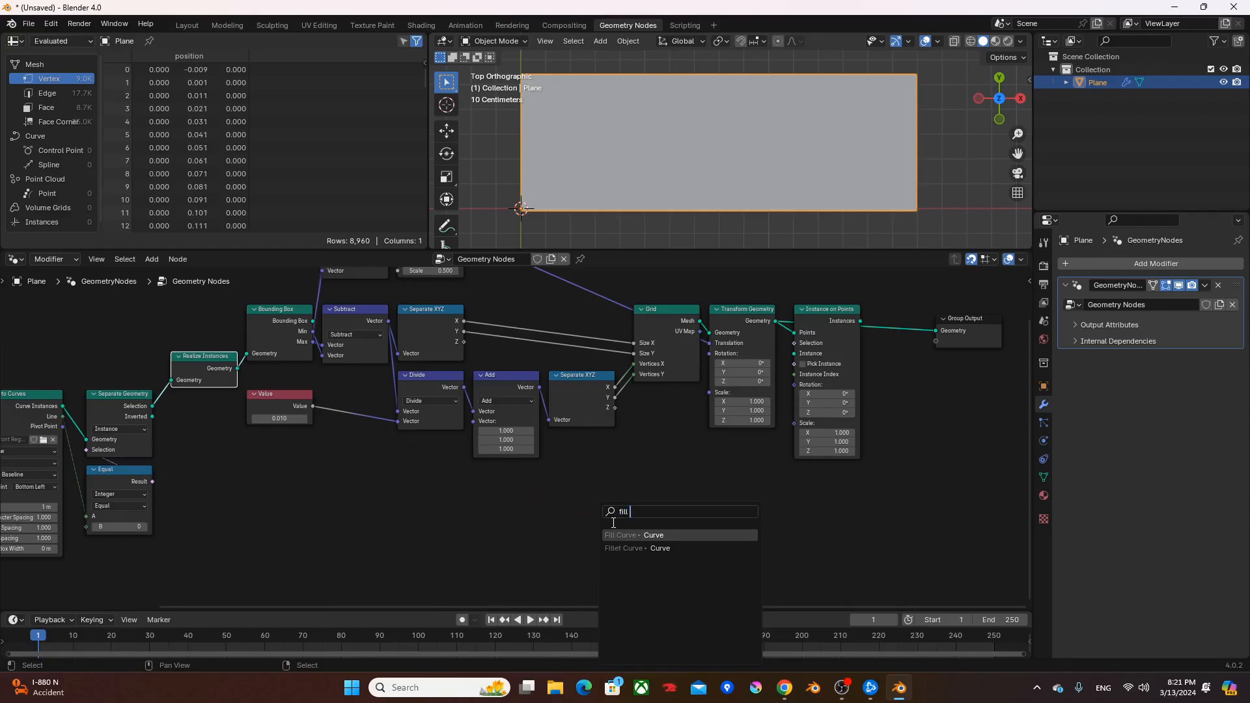
{"action": "key", "text": "Return"}
{"action": "left_click", "coordinate": [572, 523]}
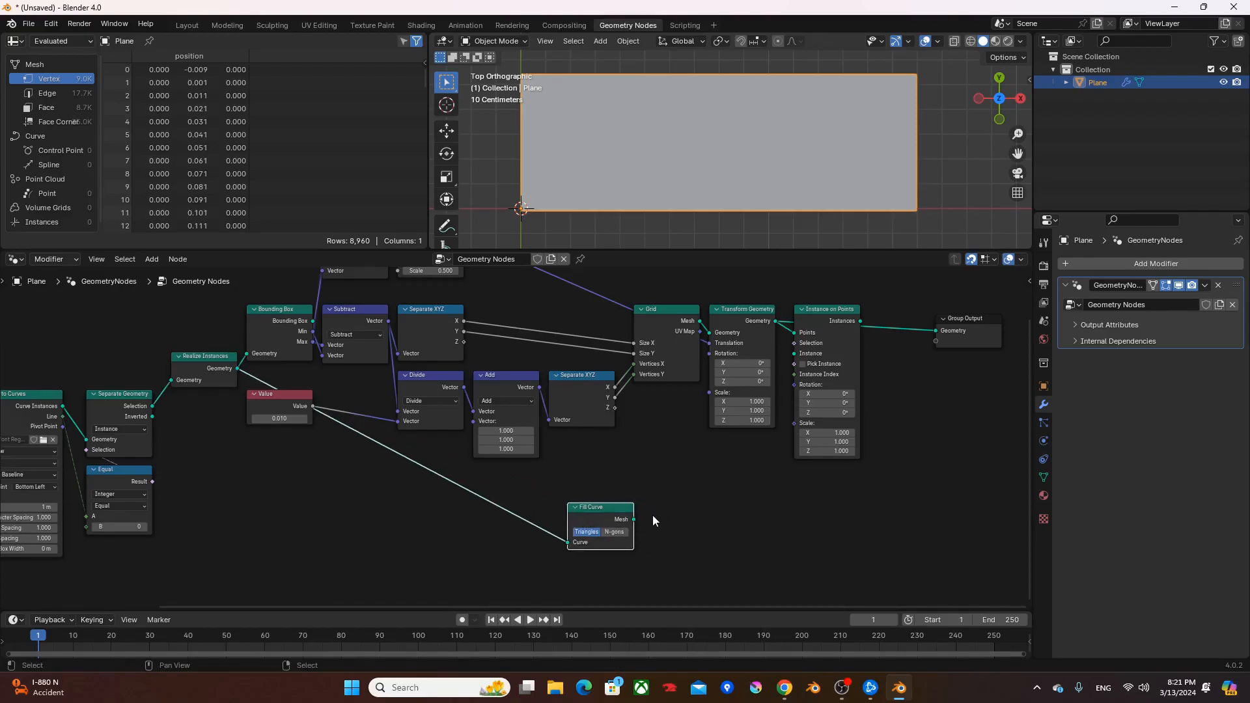
- Add a Raycast node that takes the Fill Curve's Mesh as its Target Geometry
{"action": "middle_click_drag", "start_coordinate": [651, 518], "coordinate": [568, 505]}
{"action": "left_click_drag", "start_coordinate": [546, 507], "coordinate": [645, 487]}
{"action": "type", "text": "rayca"}
{"action": "key", "text": "Return"}
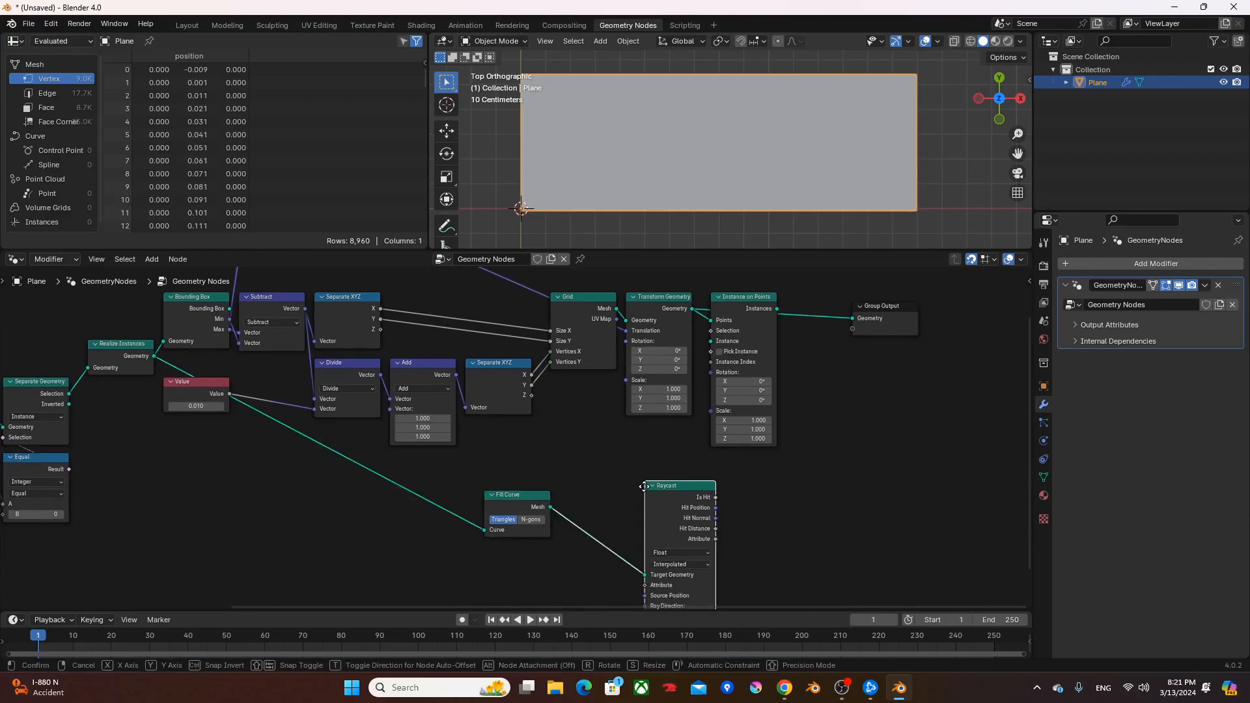
- Connect the Raycast's Is Hit output to the Selection of Instance on Points and hide the Raycast node's unused sockets
{"action": "right_click_drag", "start_coordinate": [638, 525], "coordinate": [749, 385], "text": "alt"}
{"action": "scroll", "coordinate": [765, 416], "scroll_direction": "up", "scroll_amount": 2}
{"action": "left_click_drag", "start_coordinate": [720, 494], "coordinate": [734, 494]}
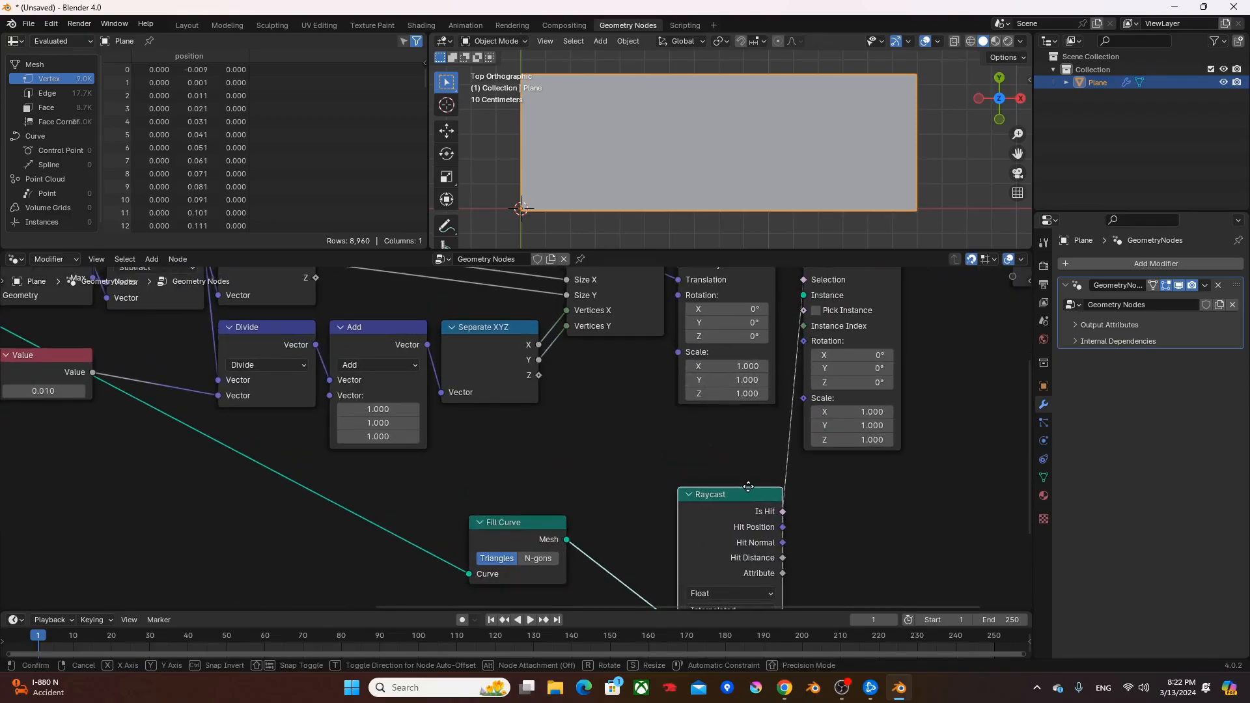
{"action": "key", "text": "ctrl+h"}
{"action": "scroll", "coordinate": [749, 439], "scroll_direction": "down", "scroll_amount": 1}
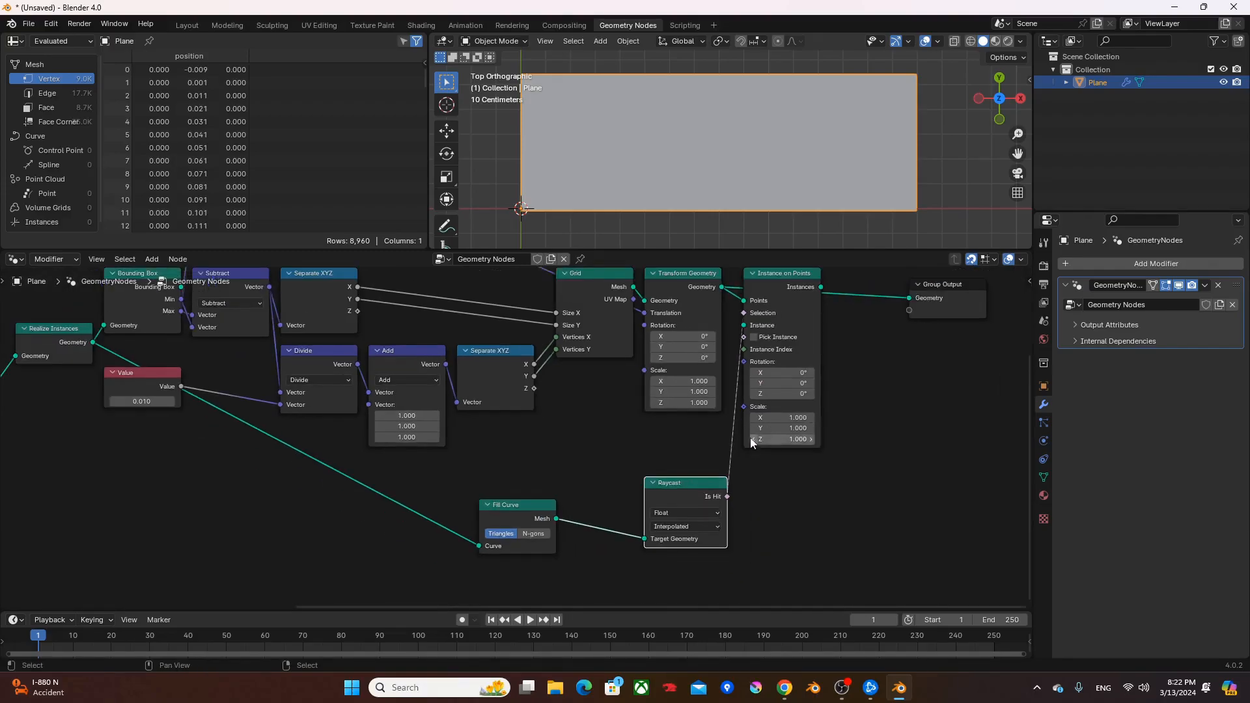
{"action": "left_click_drag", "start_coordinate": [699, 485], "coordinate": [686, 516]}
- Add a Points node below the Grid node
{"action": "key", "text": "F3"}
{"action": "type", "text": "points"}
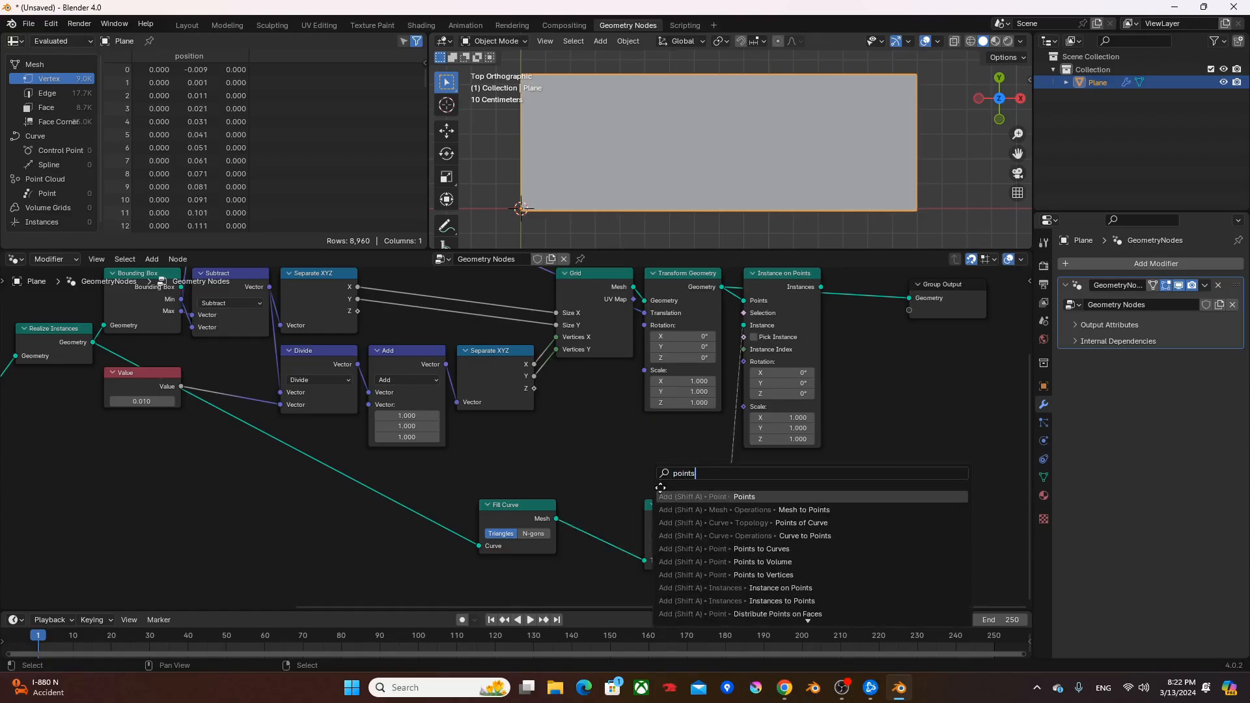
{"action": "key", "text": "Return"}
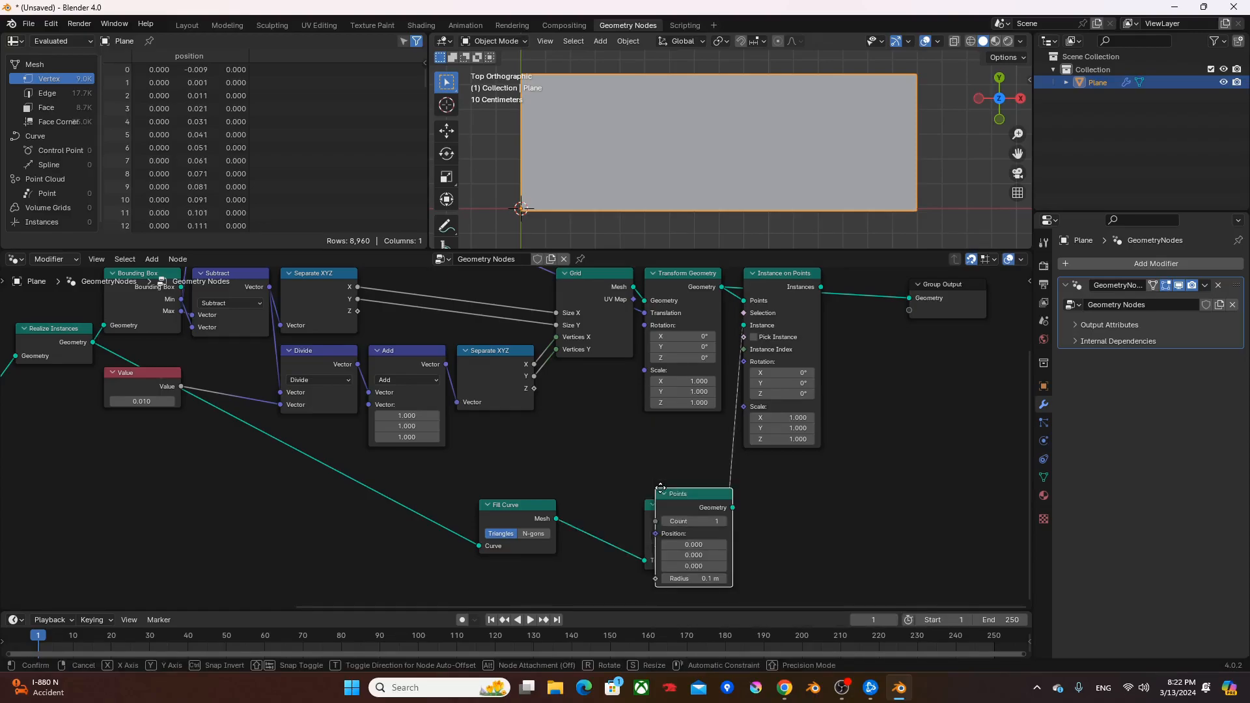
{"action": "left_click", "coordinate": [559, 400]}
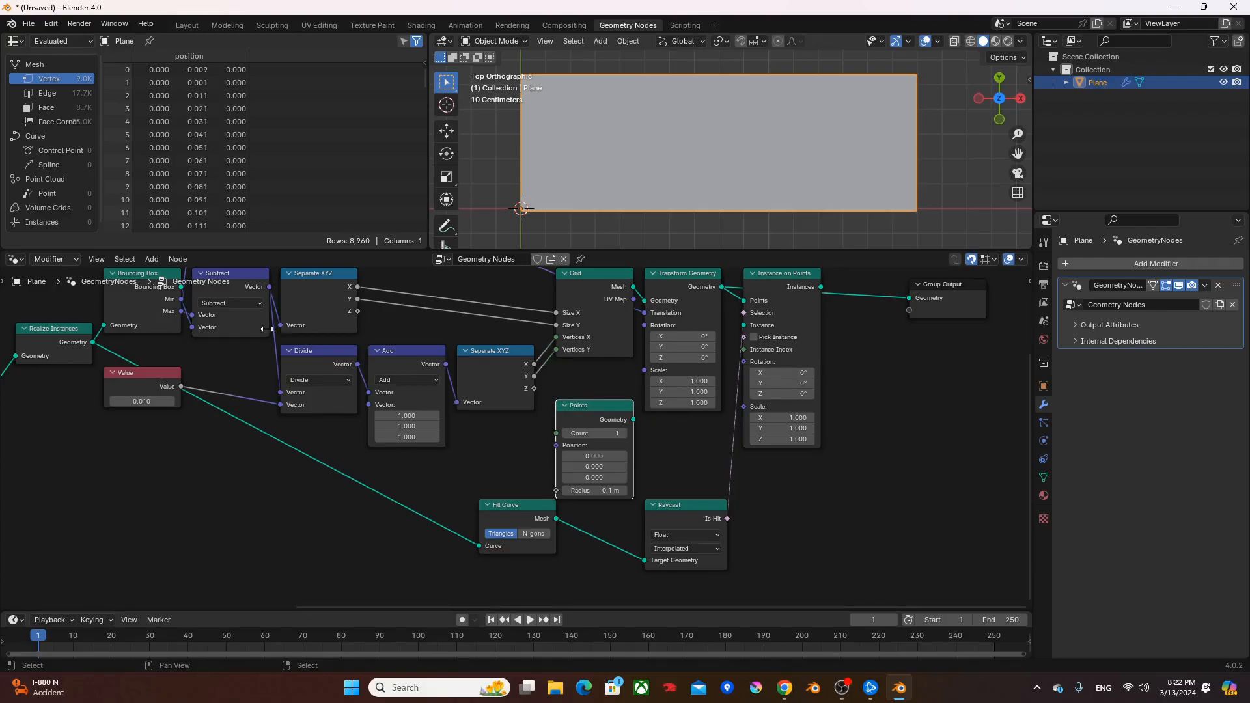
- Multiply the 0.010 Value by 0.5 with a Math node and use the result as the Radius of the Points node
{"action": "left_click_drag", "start_coordinate": [182, 385], "coordinate": [476, 467]}
{"action": "type", "text": "multiply"}
{"action": "key", "text": "Return"}
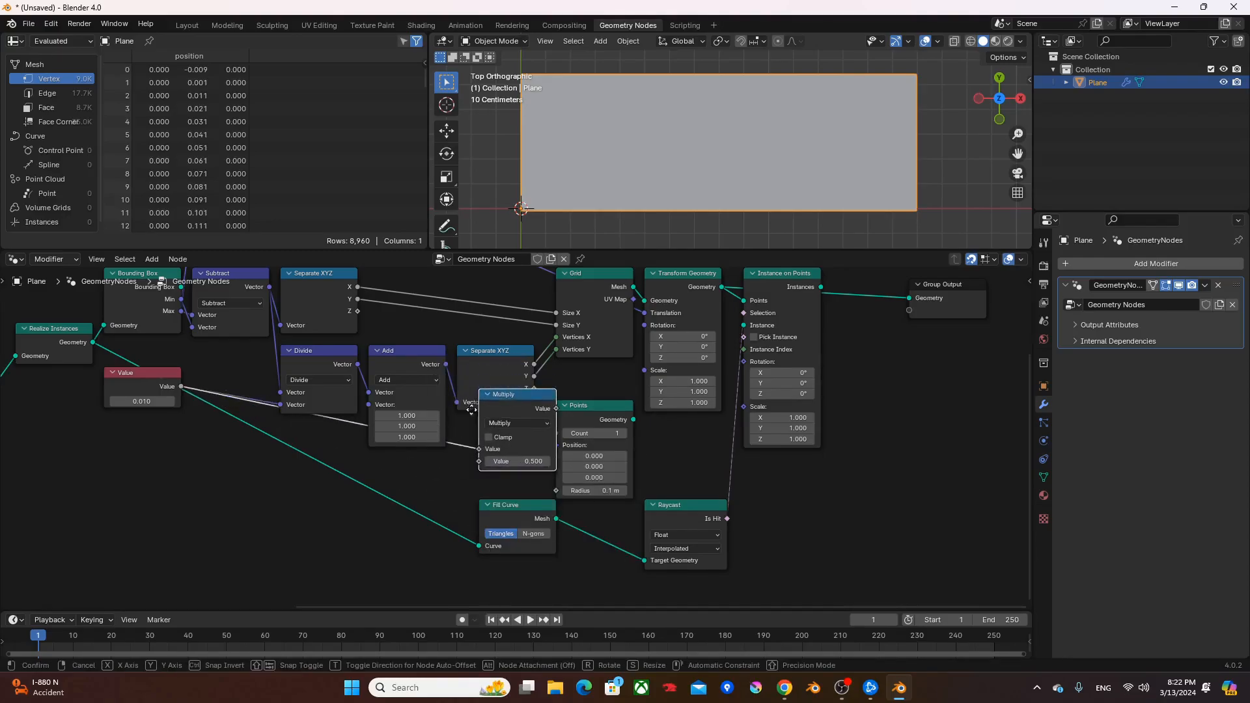
{"action": "left_click", "coordinate": [457, 430]}
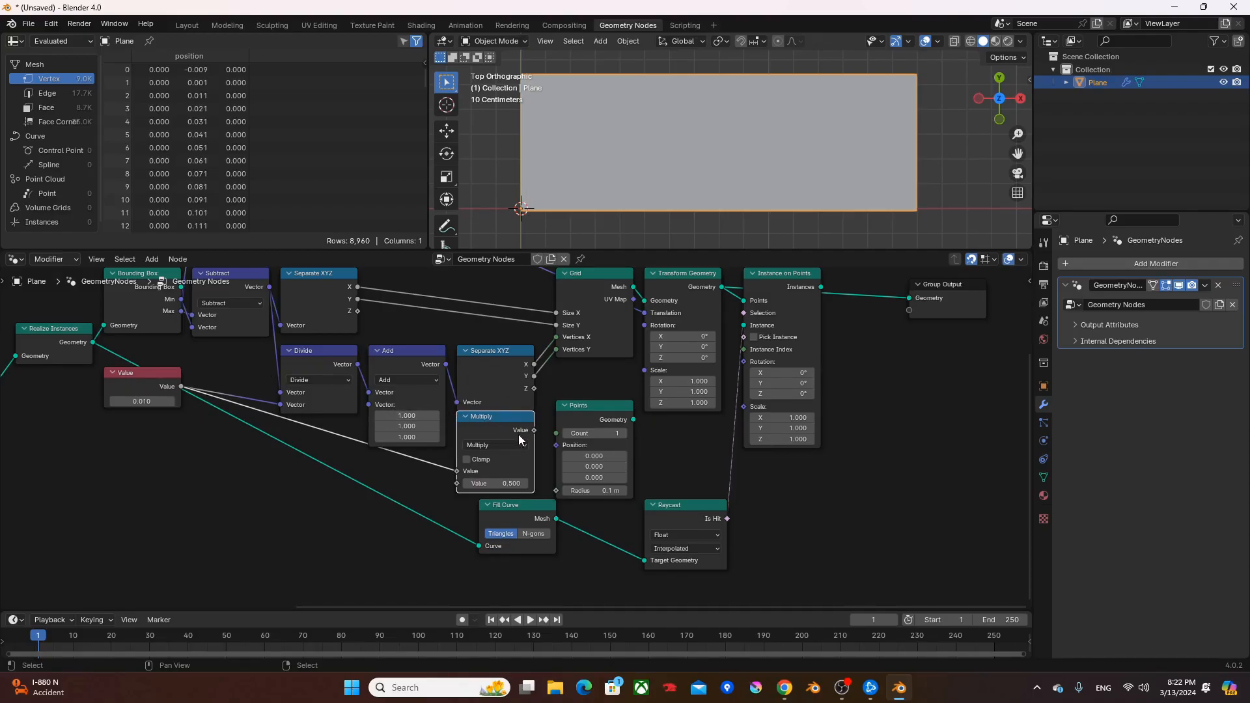
{"action": "right_click_drag", "start_coordinate": [500, 424], "coordinate": [604, 476], "text": "alt"}
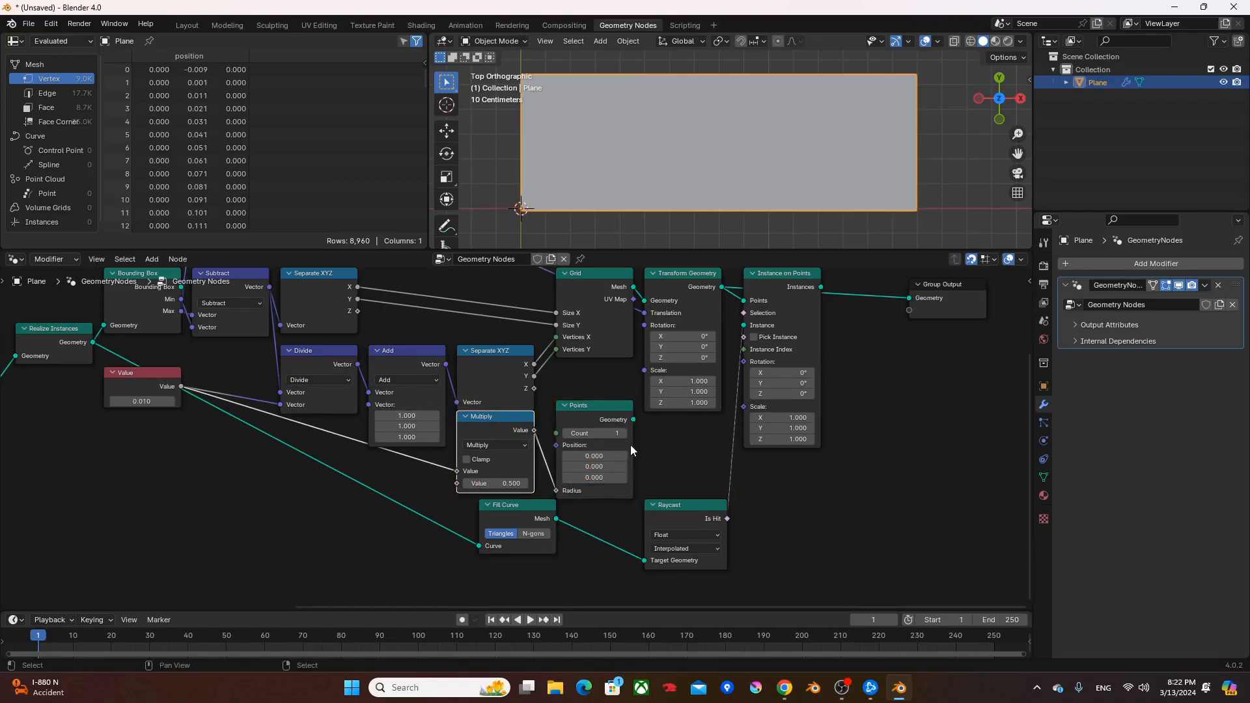
- Link the Points geometry to the Instance input of Instance on Points and line up the Points, Raycast, Fill Curve and Multiply nodes
{"action": "left_click_drag", "start_coordinate": [633, 419], "coordinate": [745, 328]}
{"action": "left_click_drag", "start_coordinate": [591, 404], "coordinate": [679, 416]}
{"action": "left_click_drag", "start_coordinate": [678, 528], "coordinate": [678, 551]}
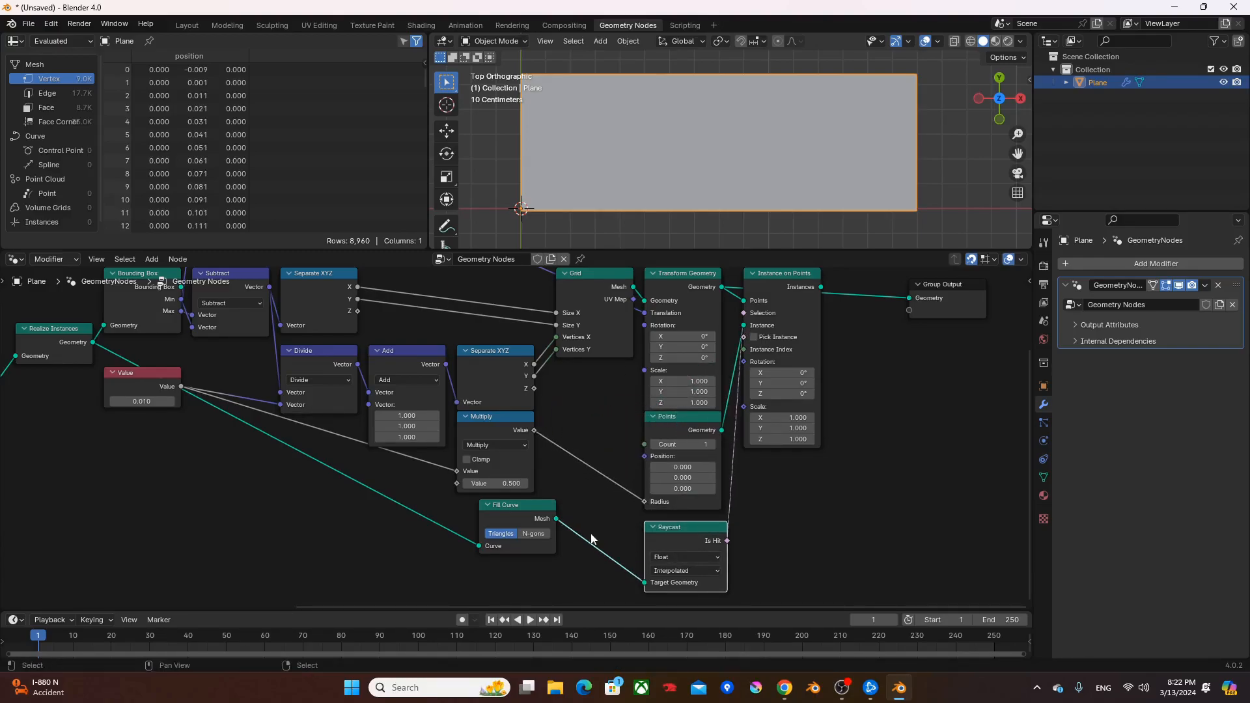
{"action": "left_click_drag", "start_coordinate": [525, 515], "coordinate": [602, 536]}
{"action": "left_click_drag", "start_coordinate": [506, 427], "coordinate": [612, 433]}
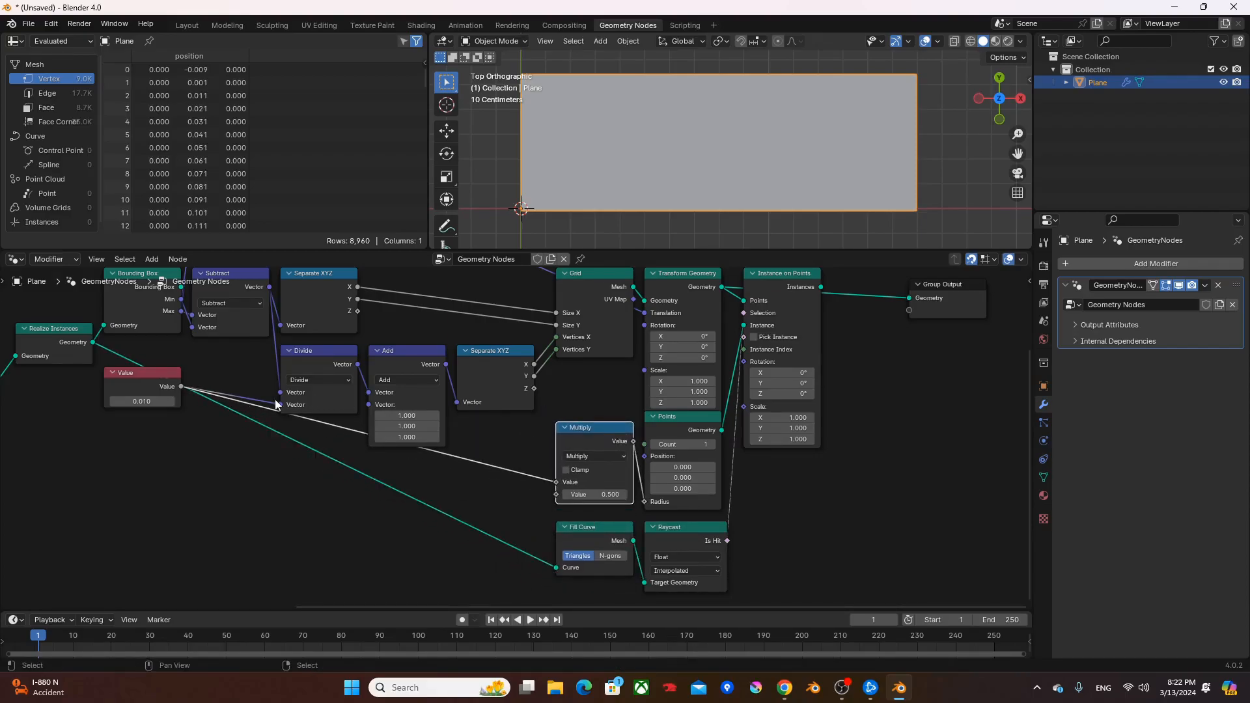
- Add reroutes to the Value link and the Fill Curve link and shift them below the nodes they cross
{"action": "right_click_drag", "start_coordinate": [271, 381], "coordinate": [256, 412], "text": "shift"}
{"action": "mouse_move", "coordinate": [262, 405]}
{"action": "left_mouse_down"}
{"action": "mouse_move", "coordinate": [214, 429]}
{"action": "mouse_move", "coordinate": [227, 458]}
{"action": "left_mouse_up"}
{"action": "right_click_drag", "start_coordinate": [434, 493], "coordinate": [410, 519], "text": "shift"}
{"action": "key", "text": "g"}
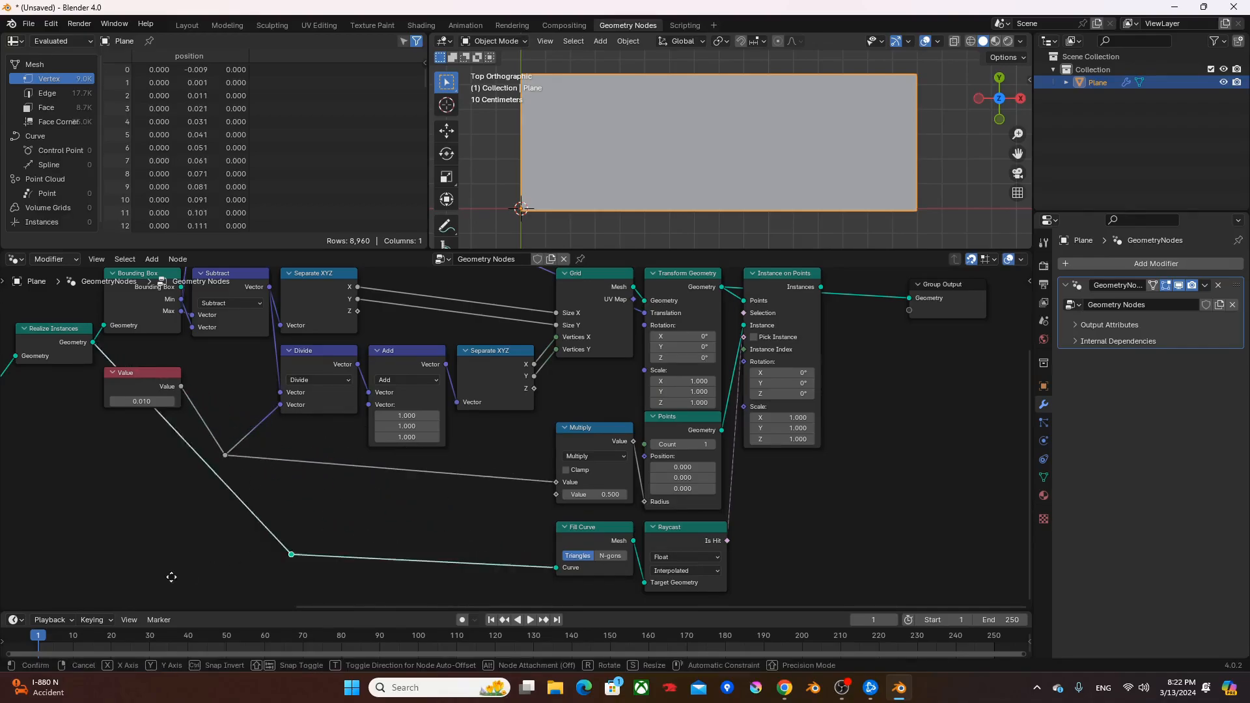
{"action": "left_click", "coordinate": [185, 571]}
- Connect Instance on Points to the Group Output and inspect the resulting point-filled word up close in the viewport
{"action": "middle_click_drag", "start_coordinate": [611, 438], "coordinate": [433, 486]}
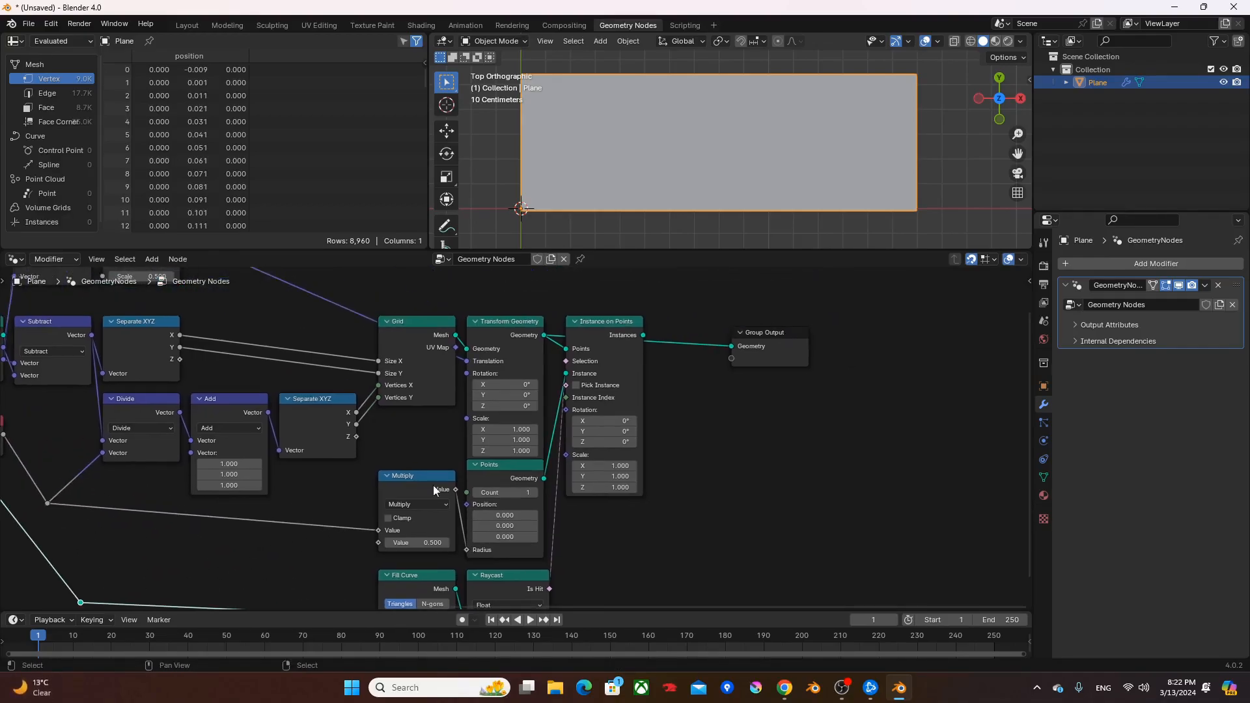
{"action": "left_click", "coordinate": [617, 335]}
{"action": "scroll", "coordinate": [742, 144], "scroll_direction": "up", "scroll_amount": 5}
{"action": "scroll", "coordinate": [739, 150], "scroll_direction": "up", "scroll_amount": 2}
{"action": "scroll", "coordinate": [716, 154], "scroll_direction": "down", "scroll_amount": 6}
{"action": "middle_click_drag", "start_coordinate": [649, 161], "coordinate": [620, 138], "text": "shift"}
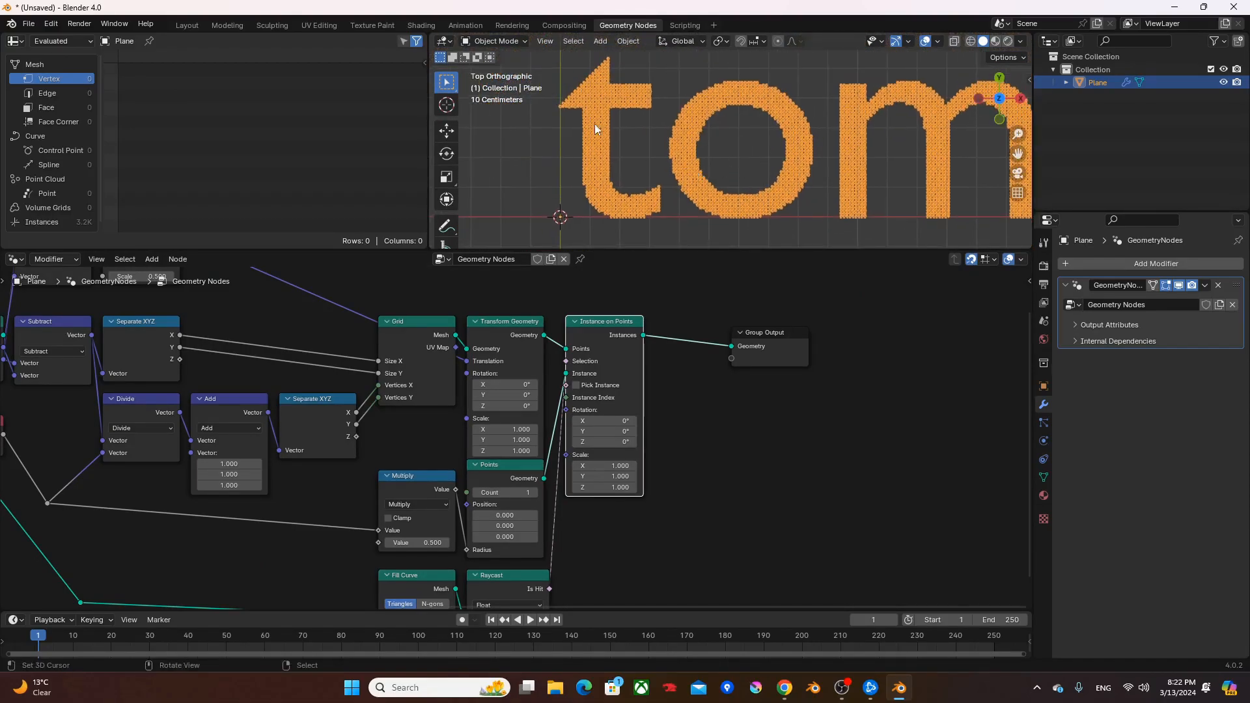
{"action": "scroll", "coordinate": [768, 137], "scroll_direction": "up", "scroll_amount": 4}
{"action": "scroll", "coordinate": [719, 149], "scroll_direction": "up", "scroll_amount": 2}
{"action": "scroll", "coordinate": [762, 154], "scroll_direction": "down", "scroll_amount": 6}
{"action": "middle_click_drag", "start_coordinate": [815, 166], "coordinate": [725, 165], "text": "shift"}
- Move the Group Output farther along and insert a Realize Instances node between it and Instance on Points
{"action": "left_click_drag", "start_coordinate": [795, 332], "coordinate": [893, 319]}
{"action": "key", "text": "F3"}
{"action": "type", "text": "realize"}
{"action": "key", "text": "Return"}
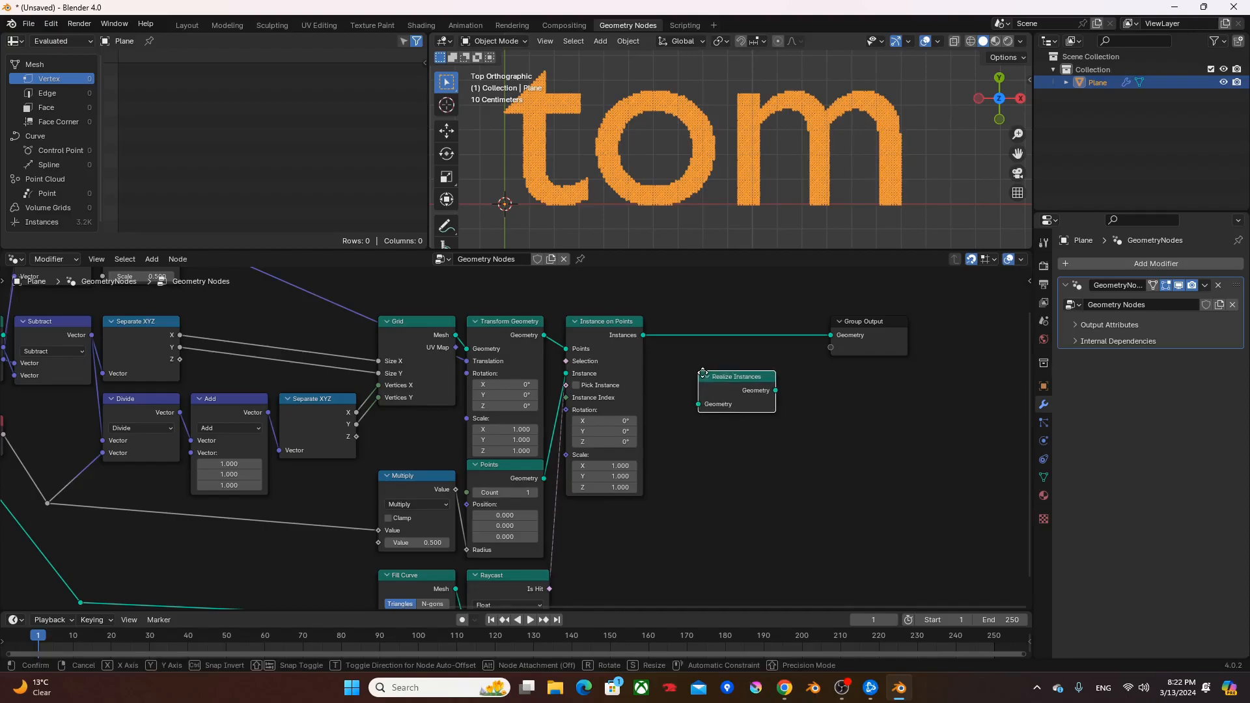
{"action": "left_click", "coordinate": [657, 319]}
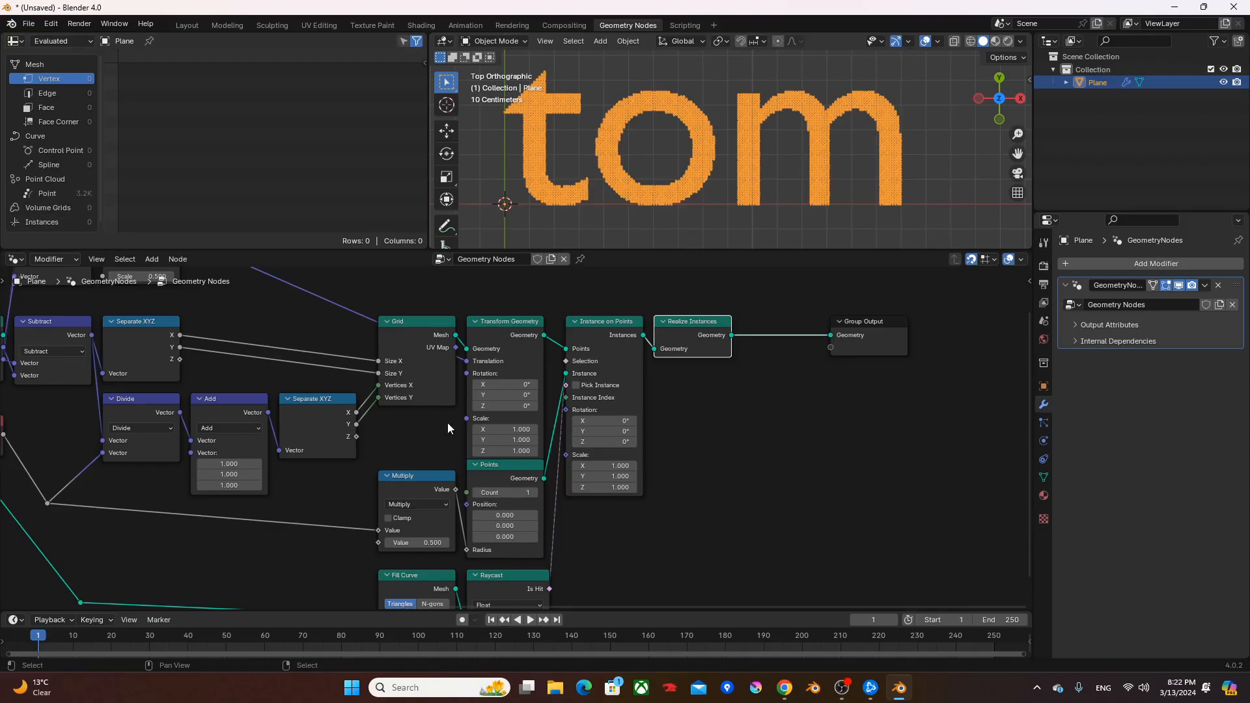
- Hide the unused sockets of the Transform Geometry, Instance on Points and Points nodes
{"action": "left_click", "coordinate": [518, 334]}
{"action": "left_click", "coordinate": [597, 374], "text": "shift"}
{"action": "left_click", "coordinate": [514, 468], "text": "shift"}
{"action": "key", "text": "ctrl+h"}
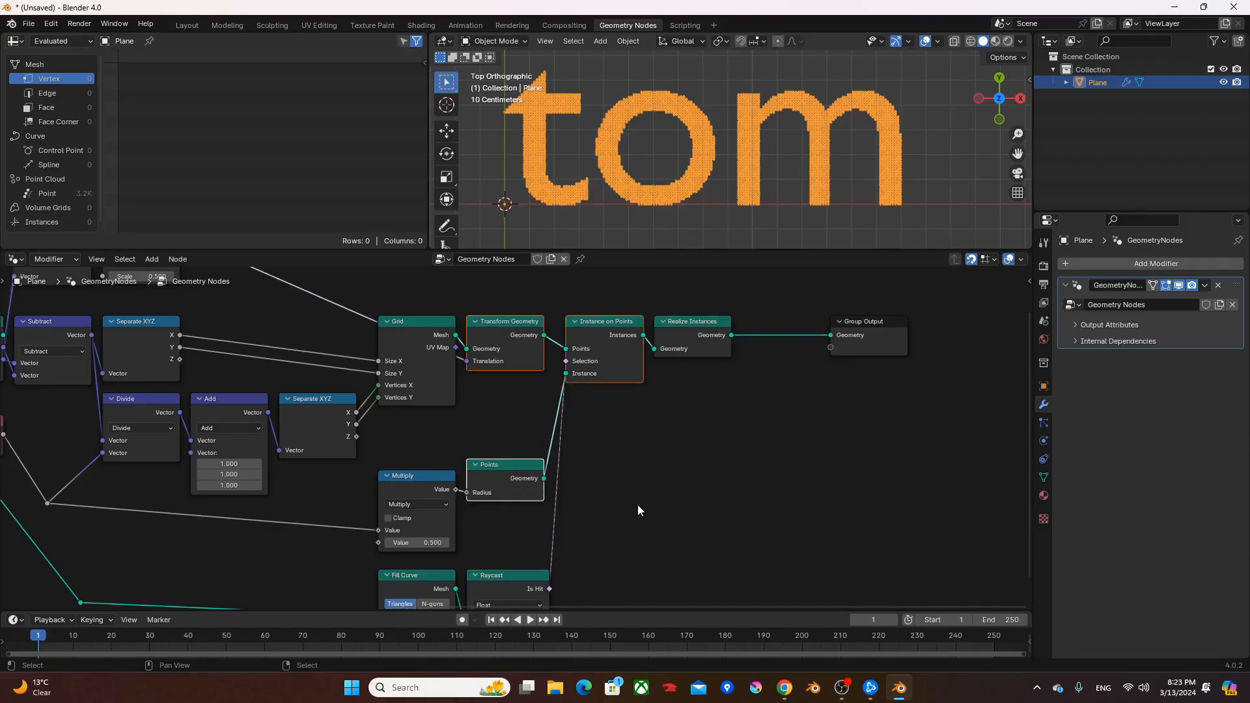
- Move the Multiply, Points, Fill Curve and Raycast nodes up, closer beneath the Grid and Transform Geometry nodes
{"action": "middle_click_drag", "start_coordinate": [638, 507], "coordinate": [659, 394]}
{"action": "scroll", "coordinate": [661, 430], "scroll_direction": "down", "scroll_amount": 1}
{"action": "left_click_drag", "start_coordinate": [638, 511], "coordinate": [455, 340]}
{"action": "middle_click_drag", "start_coordinate": [454, 339], "coordinate": [580, 488]}
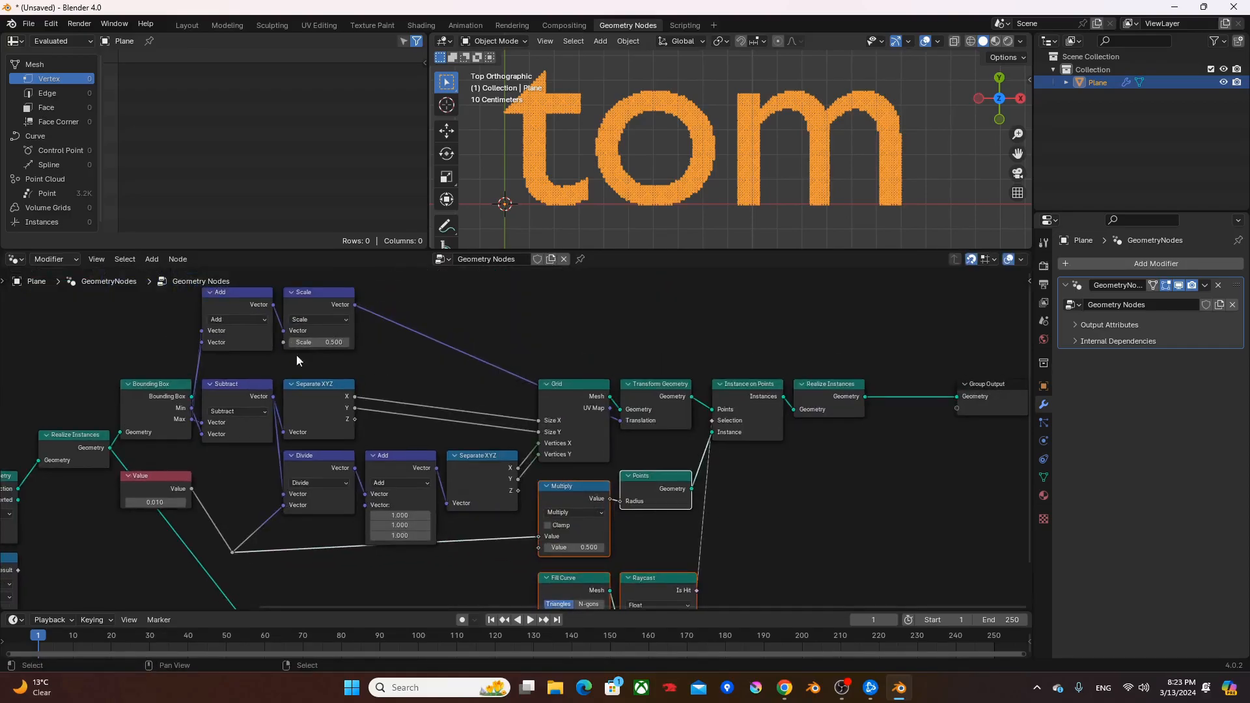
- Move the Value node out of the main chain to above the Separate Geometry node
{"action": "middle_click_drag", "start_coordinate": [201, 440], "coordinate": [378, 383]}
{"action": "left_click_drag", "start_coordinate": [331, 417], "coordinate": [154, 344]}
{"action": "scroll", "coordinate": [325, 381], "scroll_direction": "down", "scroll_amount": 2}
{"action": "middle_click_drag", "start_coordinate": [393, 396], "coordinate": [376, 418]}
{"action": "scroll", "coordinate": [376, 417], "scroll_direction": "down", "scroll_amount": 1}
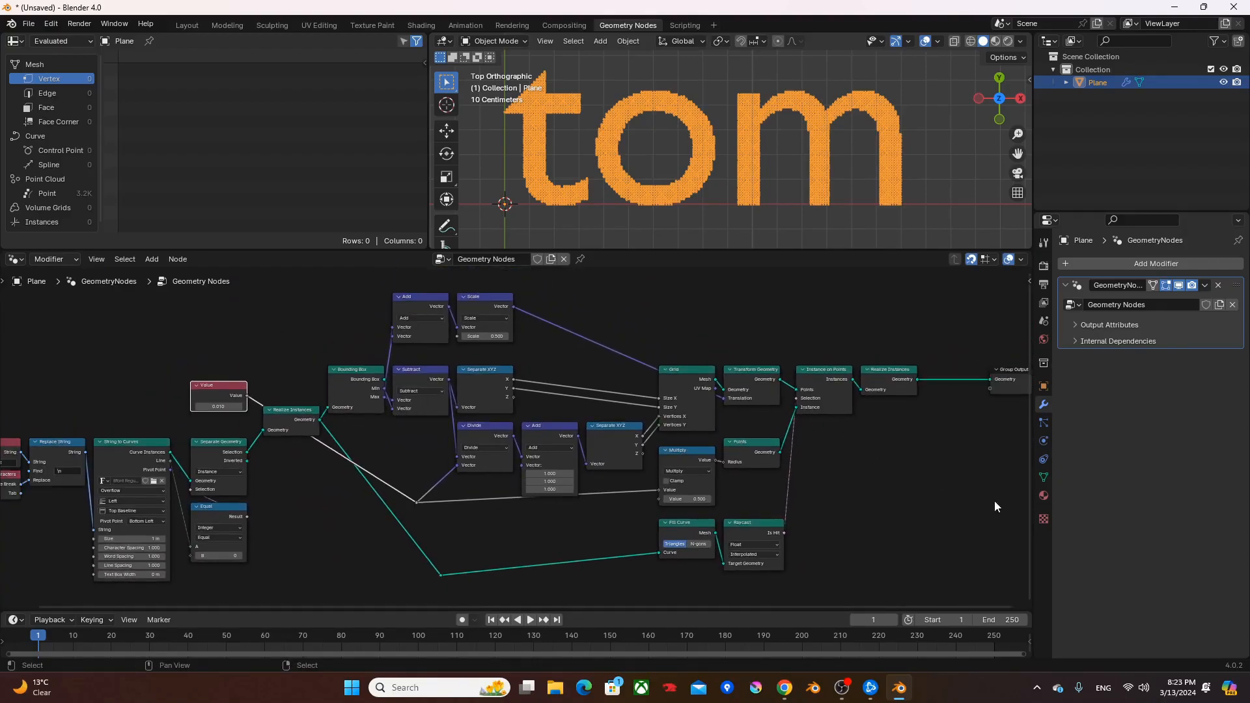
{"action": "scroll", "coordinate": [290, 431], "scroll_direction": "up", "scroll_amount": 1}
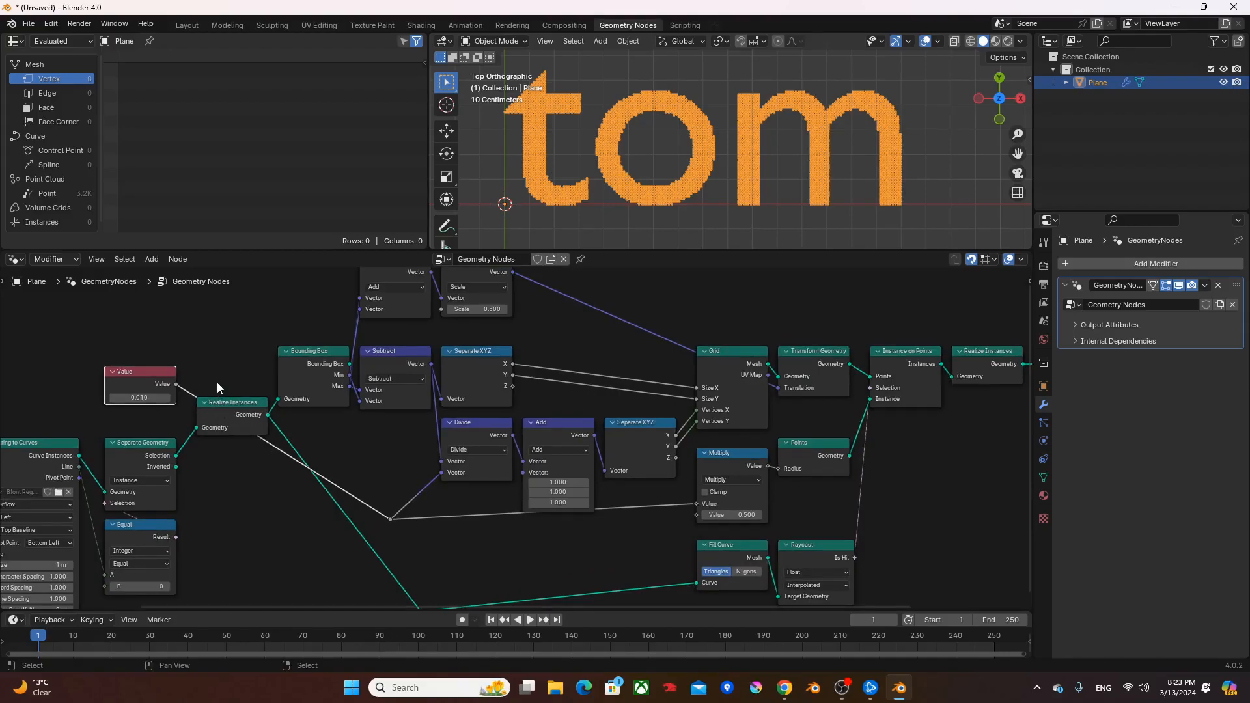
- Group all nodes from the first to the last Realize Instances into one node group and show the group's interface settings
{"action": "scroll", "coordinate": [273, 328], "scroll_direction": "down", "scroll_amount": 1}
{"action": "left_click_drag", "start_coordinate": [298, 293], "coordinate": [884, 588]}
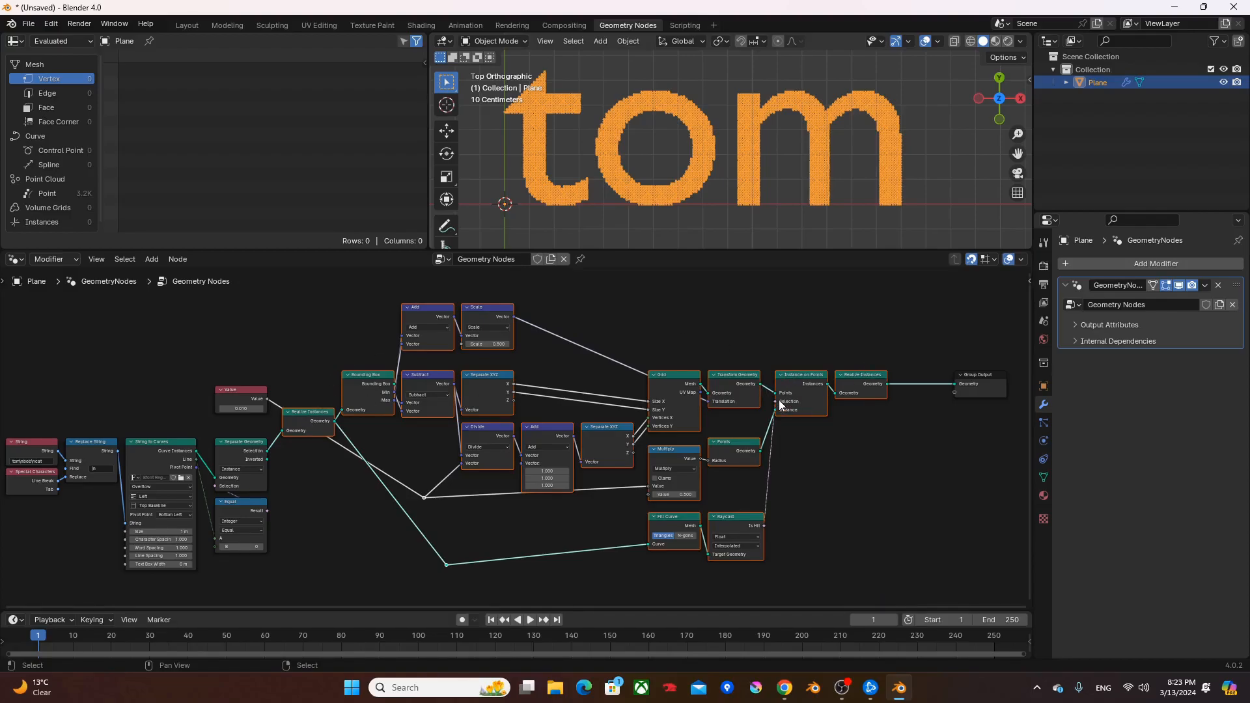
{"action": "key", "text": "ctrl+g"}
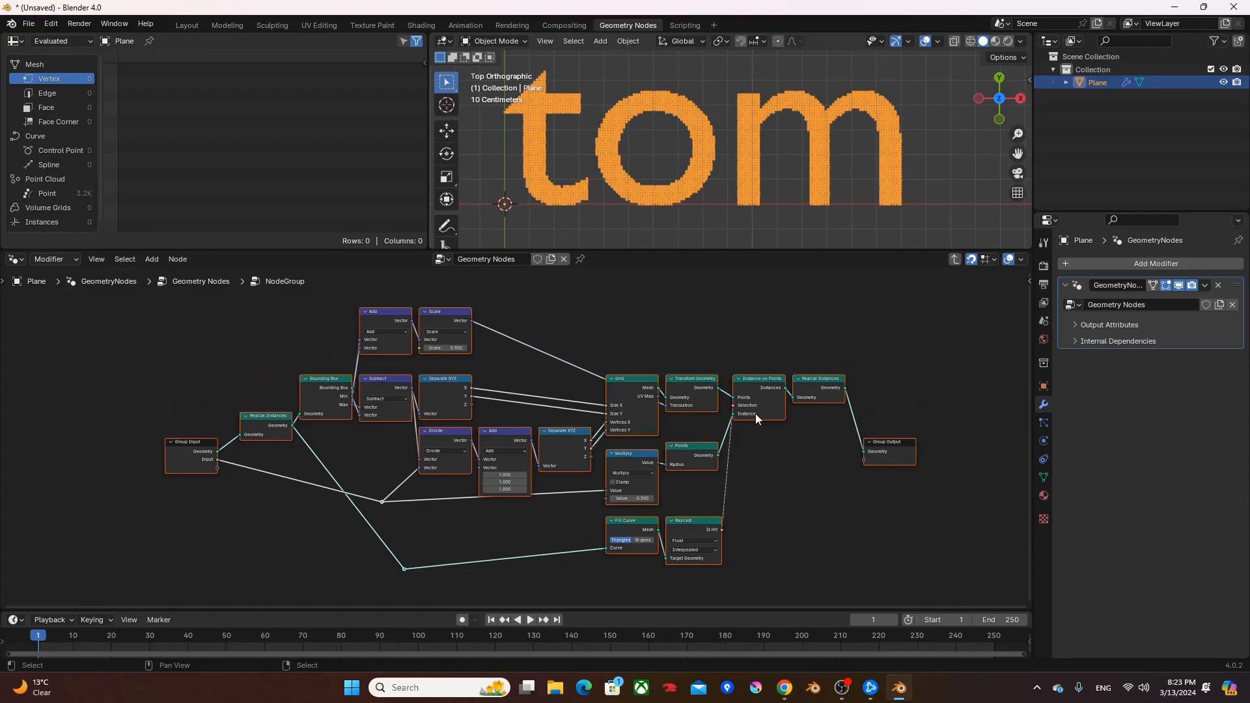
{"action": "key", "text": "n"}
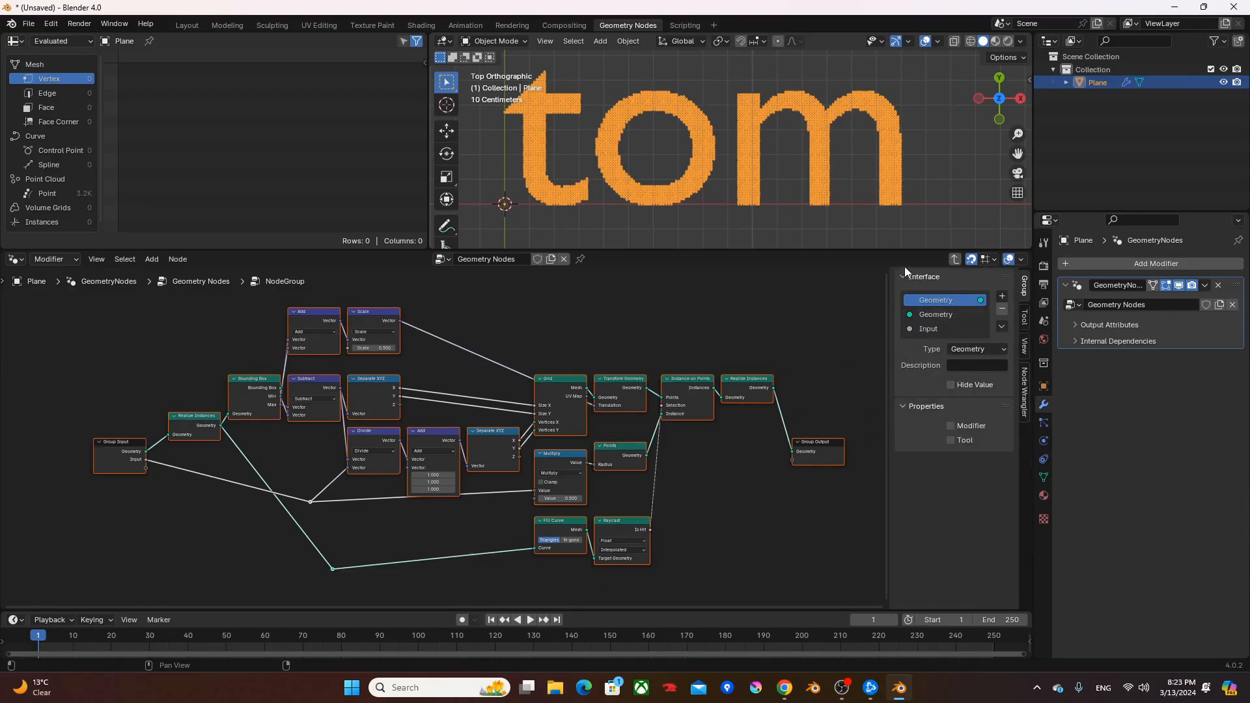
- Rename the node group's Input socket to Resolution and leave the group
{"action": "double_click", "coordinate": [933, 329]}
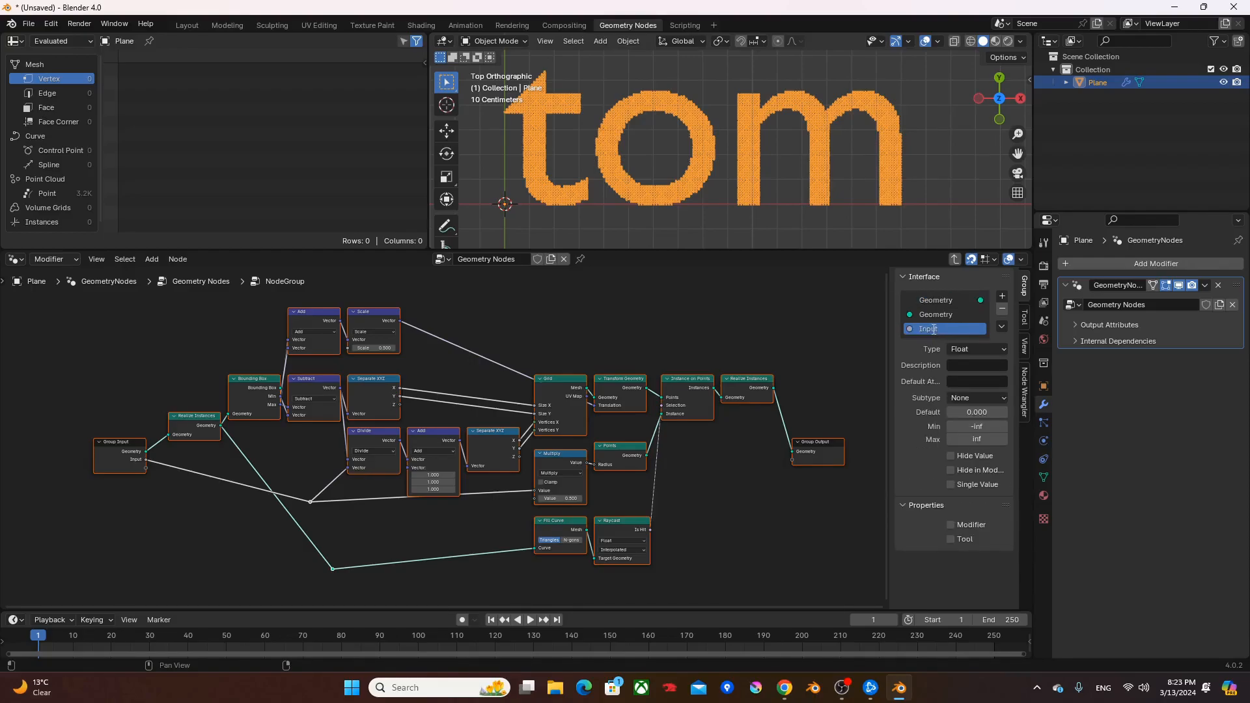
{"action": "type", "text": "Resolution"}
{"action": "key", "text": "Return"}
{"action": "key", "text": "Tab"}
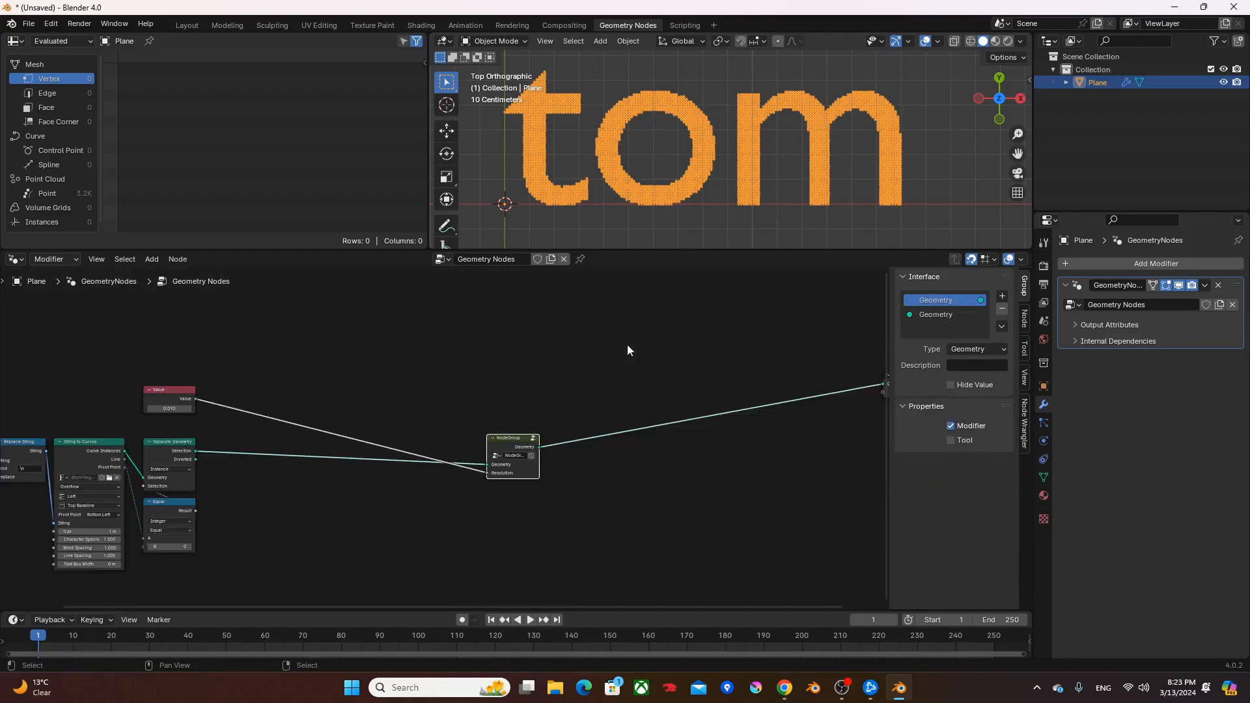
- Rename the node group to cnvTextToPoints and place it right beside the Separate Geometry node
{"action": "scroll", "coordinate": [564, 412], "scroll_direction": "up", "scroll_amount": 4}
{"action": "left_click_drag", "start_coordinate": [606, 452], "coordinate": [286, 448]}
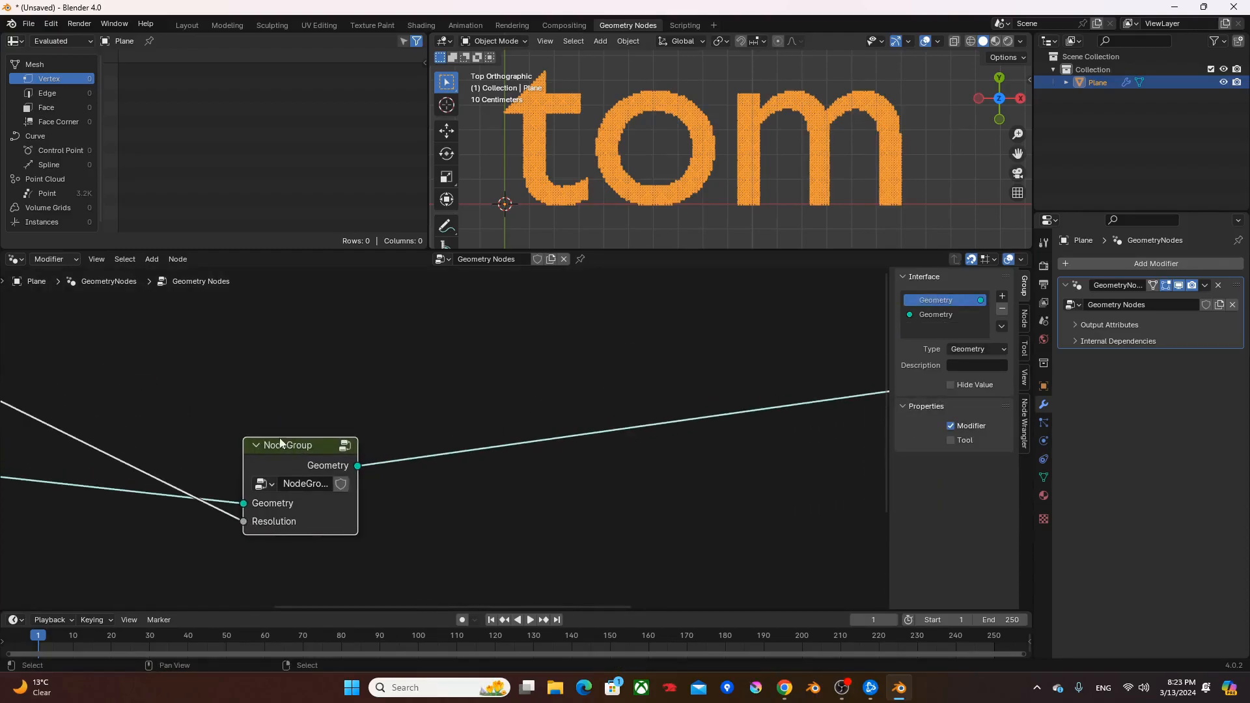
{"action": "middle_click_drag", "start_coordinate": [260, 391], "coordinate": [533, 358]}
{"action": "left_click_drag", "start_coordinate": [578, 428], "coordinate": [294, 432]}
{"action": "left_click", "coordinate": [300, 448]}
{"action": "type", "text": "cnvTextToPoints"}
{"action": "key", "text": "Return"}
{"action": "middle_click_drag", "start_coordinate": [374, 376], "coordinate": [433, 382]}
{"action": "scroll", "coordinate": [423, 383], "scroll_direction": "down", "scroll_amount": 2}
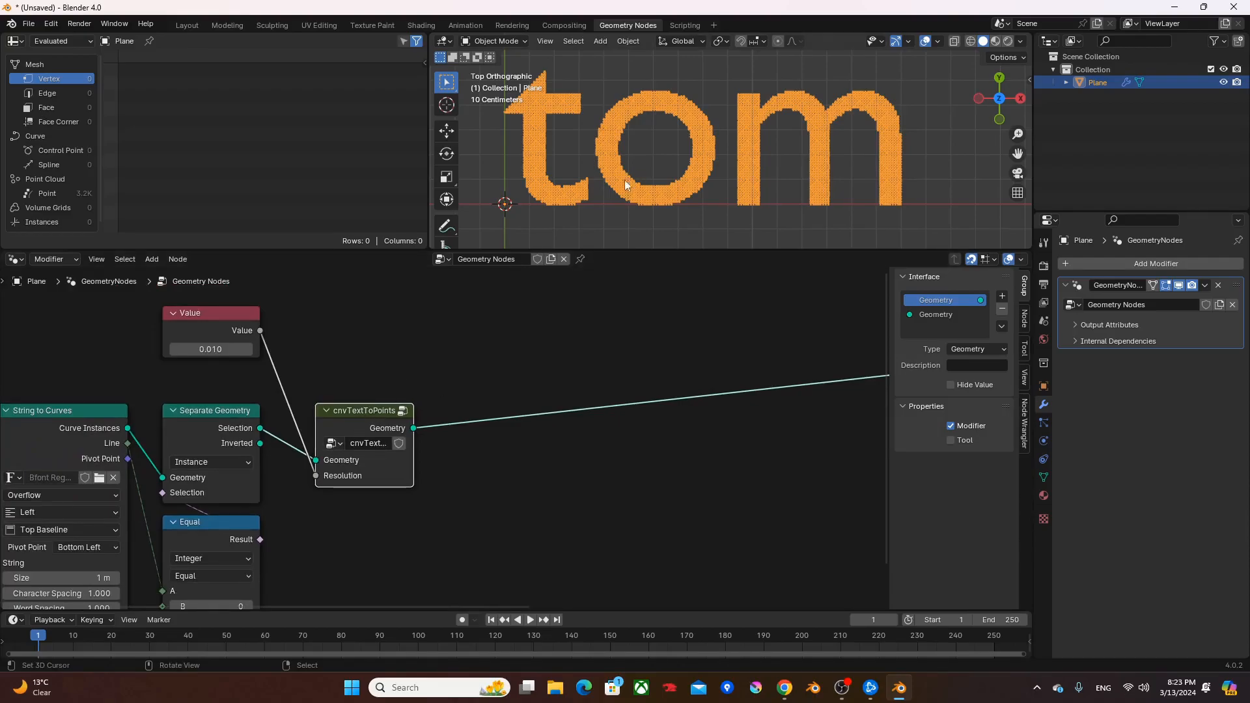
- Duplicate the Separate Geometry, Equal and cnvTextToPoints nodes with their incoming links kept, placing the copies directly below the originals
{"action": "scroll", "coordinate": [742, 157], "scroll_direction": "down", "scroll_amount": 4}
{"action": "scroll", "coordinate": [451, 410], "scroll_direction": "down", "scroll_amount": 2}
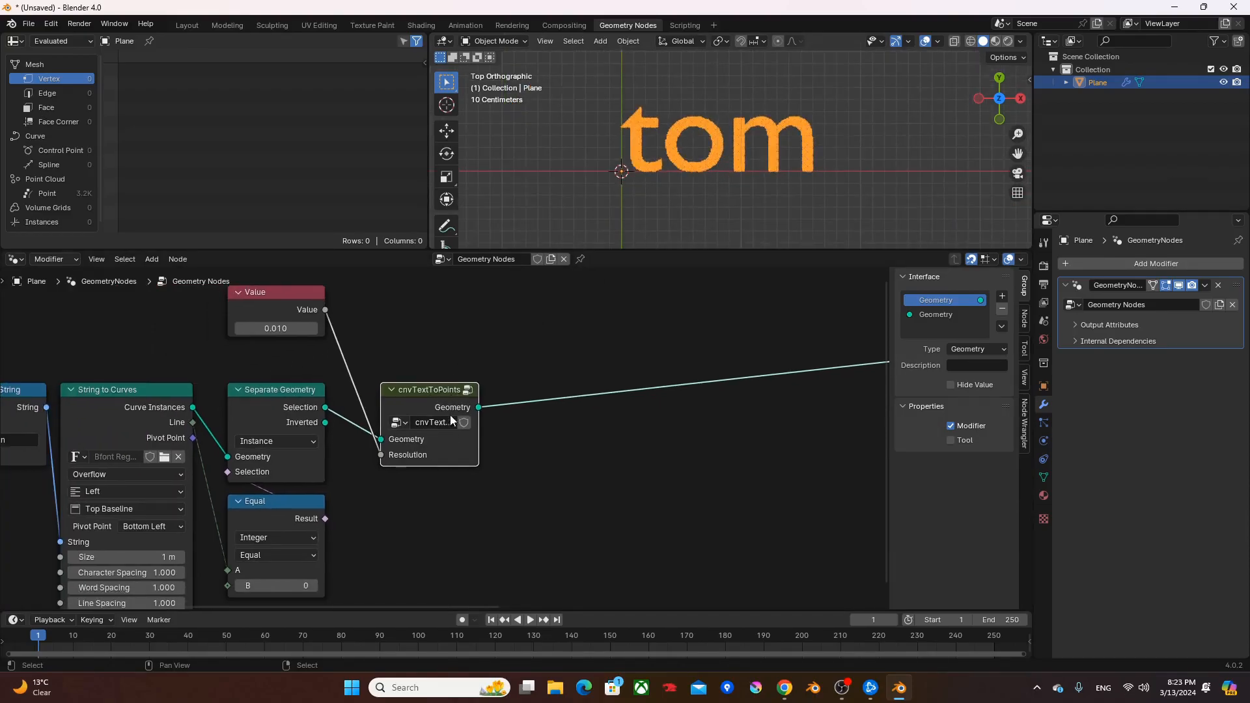
{"action": "middle_click_drag", "start_coordinate": [485, 555], "coordinate": [486, 535]}
{"action": "left_click_drag", "start_coordinate": [501, 555], "coordinate": [326, 415]}
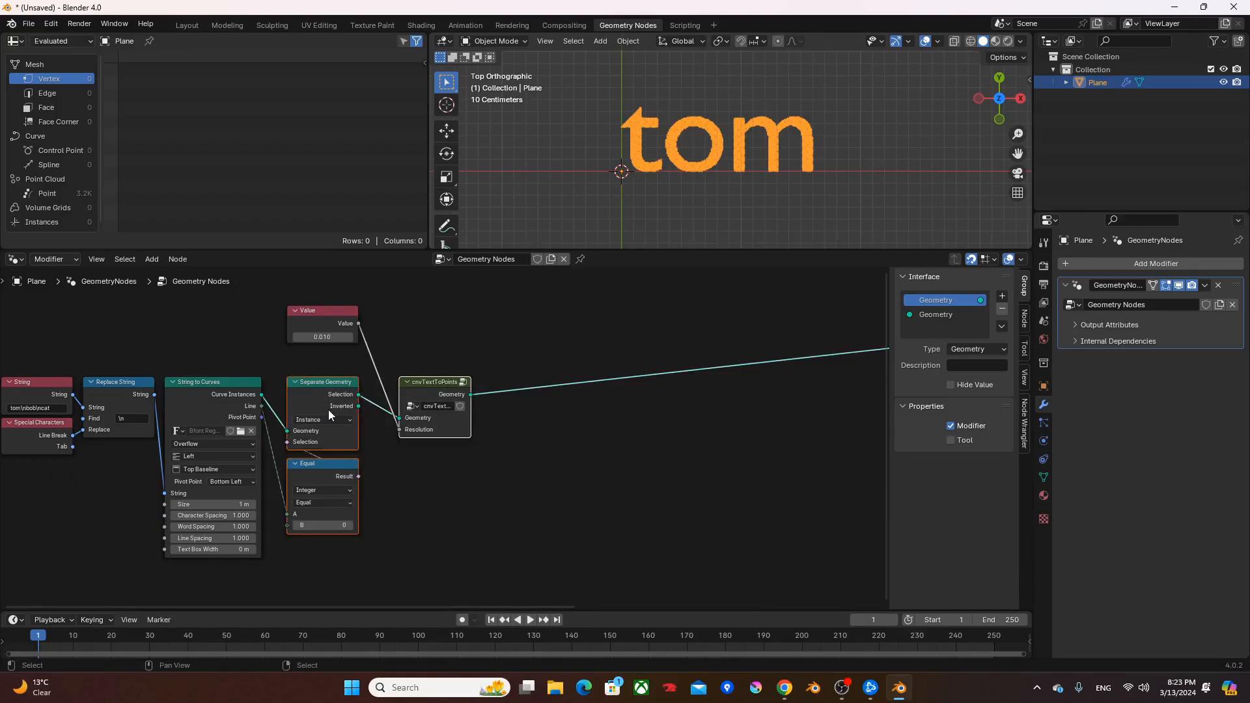
{"action": "key", "text": "shift+d"}
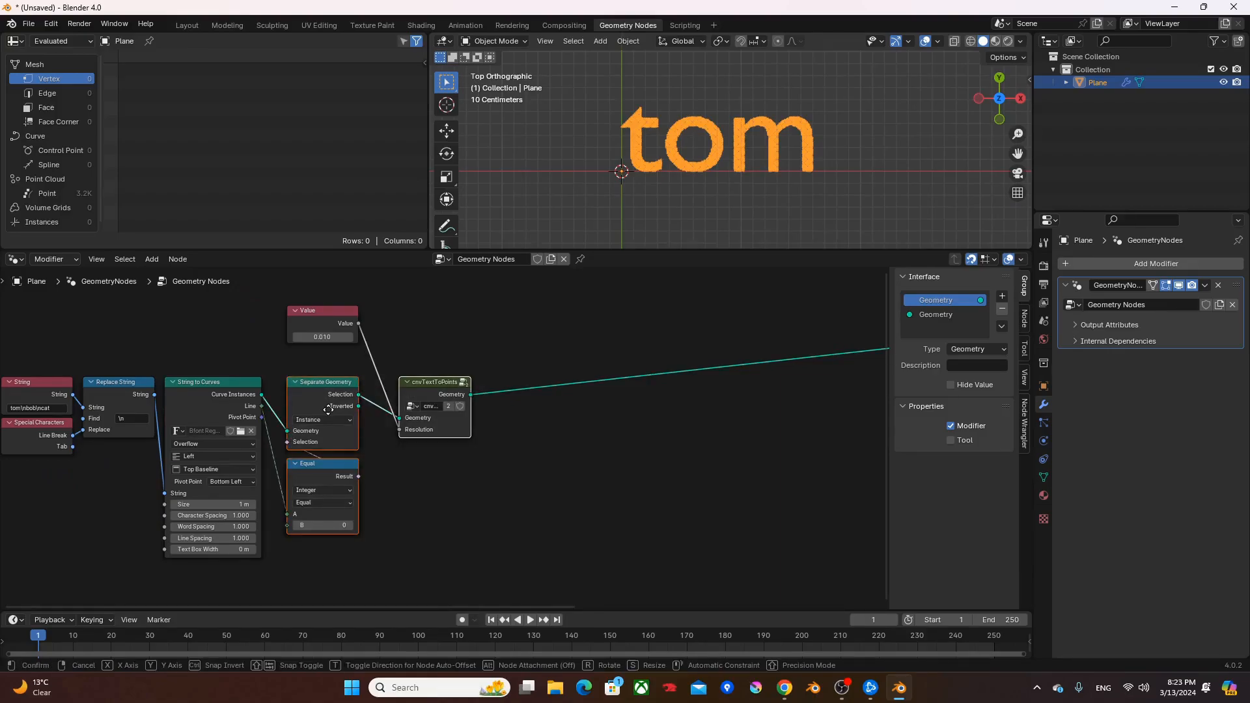
{"action": "key", "text": "y"}
{"action": "left_click", "coordinate": [326, 570]}
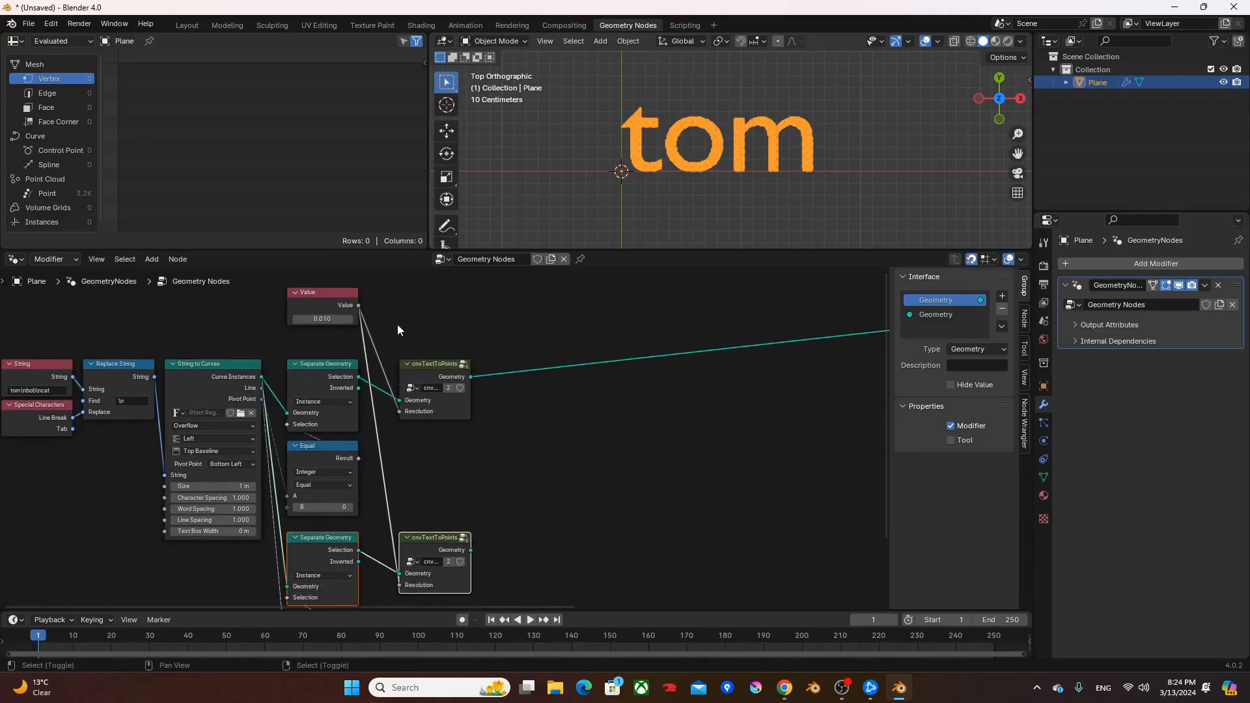
- Add reroute points to the Value links and align them into a vertical line feeding both Resolution inputs
{"action": "right_click_drag", "start_coordinate": [354, 339], "coordinate": [376, 339], "text": "shift"}
{"action": "left_click_drag", "start_coordinate": [379, 396], "coordinate": [390, 408]}
{"action": "right_click_drag", "start_coordinate": [359, 341], "coordinate": [373, 337], "text": "shift"}
{"action": "mouse_move", "coordinate": [363, 336]}
{"action": "left_mouse_down"}
{"action": "mouse_move", "coordinate": [376, 335]}
{"action": "mouse_move", "coordinate": [369, 323]}
{"action": "left_mouse_up"}
{"action": "middle_click_drag", "start_coordinate": [391, 427], "coordinate": [414, 341], "text": "shift"}
{"action": "right_click_drag", "start_coordinate": [428, 399], "coordinate": [407, 428], "text": "shift"}
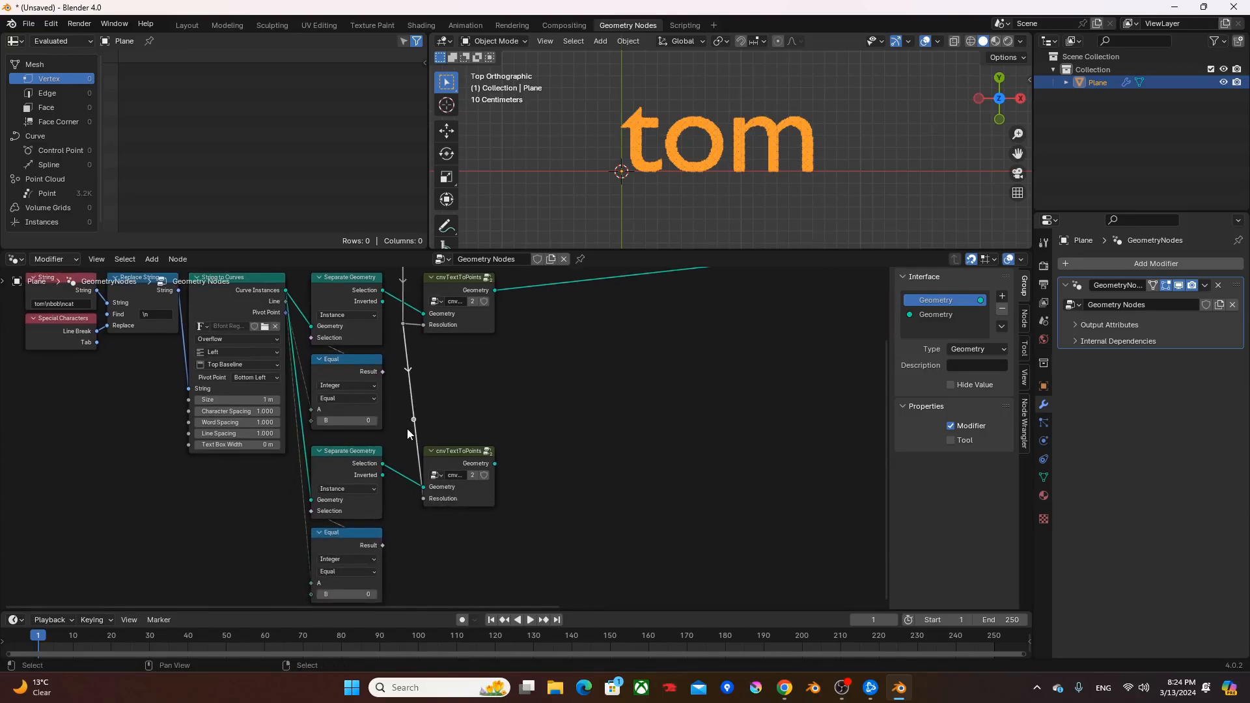
{"action": "key", "text": "g"}
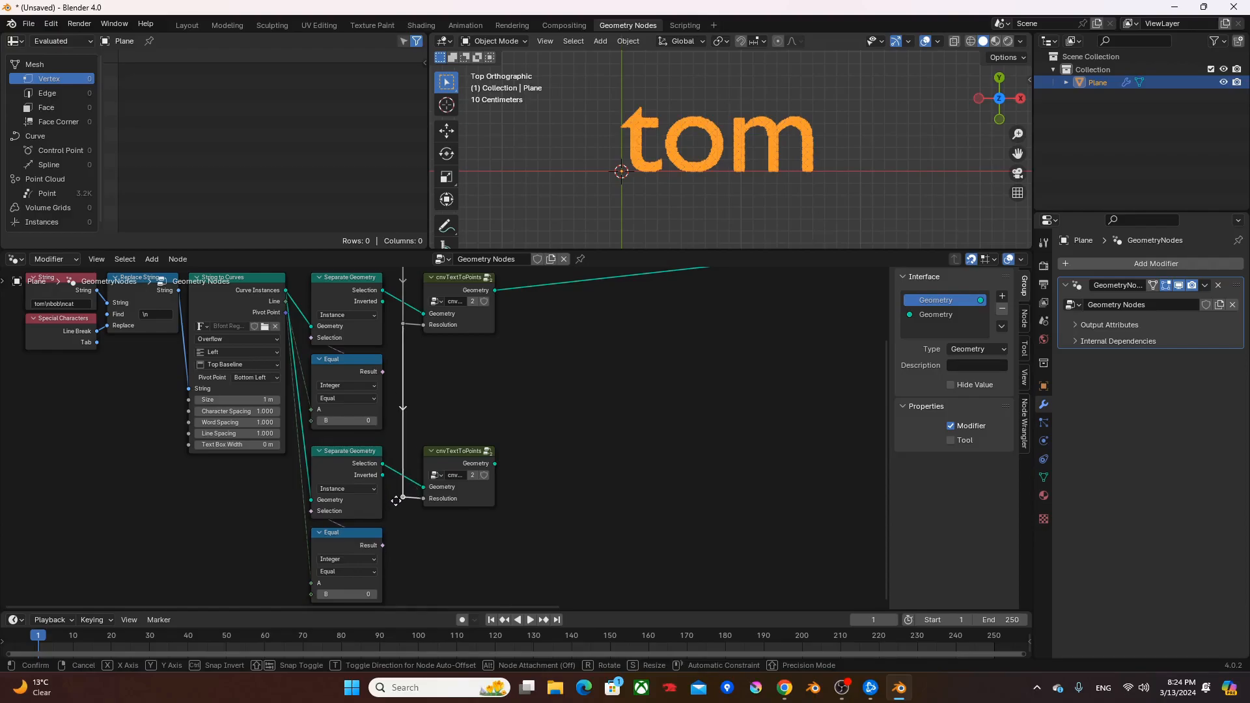
{"action": "left_click", "coordinate": [396, 500]}
{"action": "middle_click_drag", "start_coordinate": [588, 426], "coordinate": [489, 447], "text": "shift"}
- Set B to 1 in the duplicated Equal node and preview the second cnvTextToPoints group
{"action": "scroll", "coordinate": [724, 173], "scroll_direction": "down", "scroll_amount": 2}
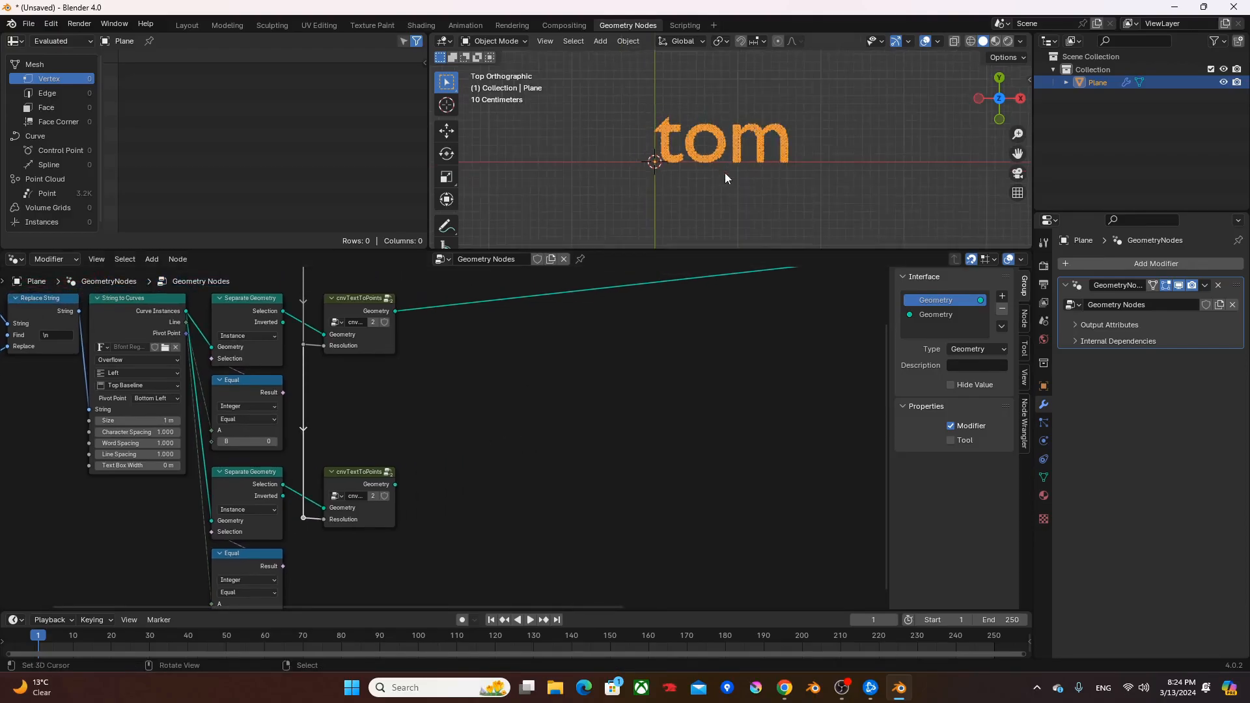
{"action": "scroll", "coordinate": [365, 481], "scroll_direction": "up", "scroll_amount": 2}
{"action": "middle_click_drag", "start_coordinate": [309, 543], "coordinate": [363, 504]}
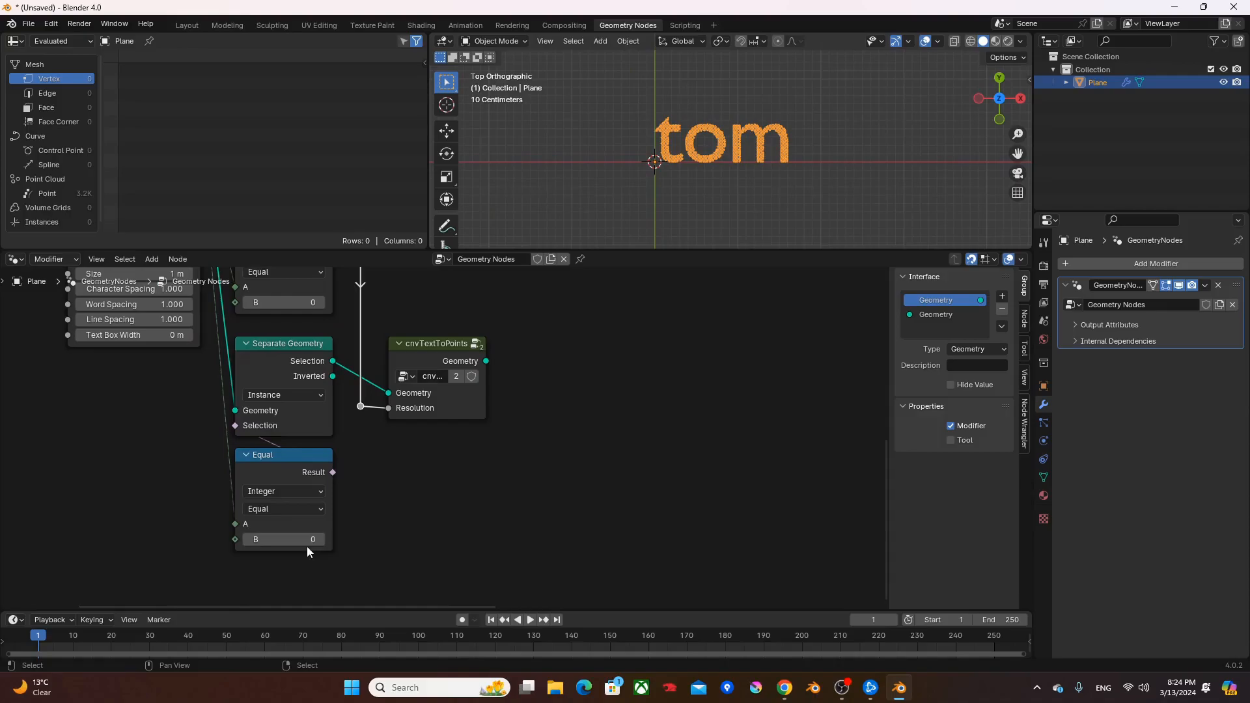
{"action": "left_click", "coordinate": [322, 538]}
{"action": "middle_click_drag", "start_coordinate": [475, 398], "coordinate": [443, 466], "text": "shift"}
{"action": "left_click", "coordinate": [420, 423], "text": "ctrl+shift"}
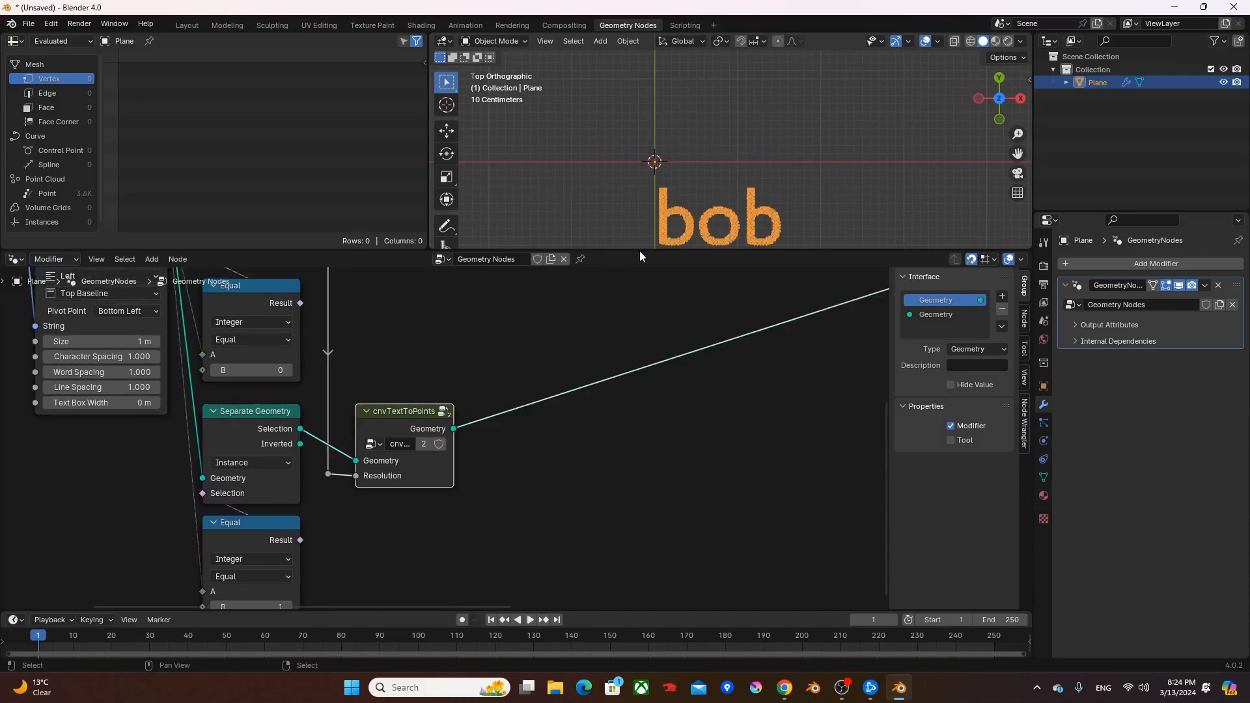
- Examine the second word's points in the viewport and preview the two cnvTextToPoints groups in turn
{"action": "middle_click_drag", "start_coordinate": [743, 127], "coordinate": [731, 183], "text": "shift"}
{"action": "scroll", "coordinate": [716, 187], "scroll_direction": "up", "scroll_amount": 3}
{"action": "scroll", "coordinate": [691, 180], "scroll_direction": "up", "scroll_amount": 5}
{"action": "scroll", "coordinate": [687, 180], "scroll_direction": "down", "scroll_amount": 5}
{"action": "scroll", "coordinate": [612, 371], "scroll_direction": "down", "scroll_amount": 2}
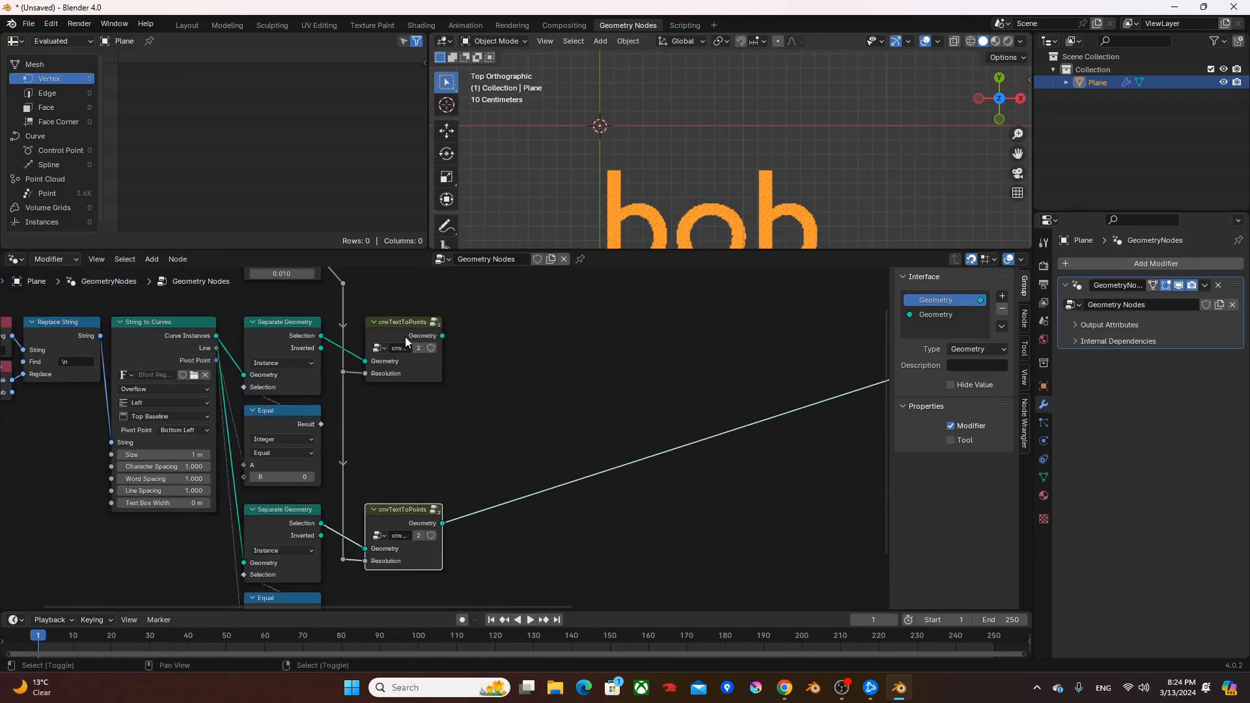
{"action": "left_click", "coordinate": [396, 350], "text": "ctrl+shift"}
{"action": "left_click", "coordinate": [392, 522], "text": "ctrl+shift"}
- Set the String to Curves node's line spacing to 0 and its horizontal alignment to Center
{"action": "middle_click_drag", "start_coordinate": [393, 508], "coordinate": [556, 432]}
{"action": "scroll", "coordinate": [494, 460], "scroll_direction": "up", "scroll_amount": 2}
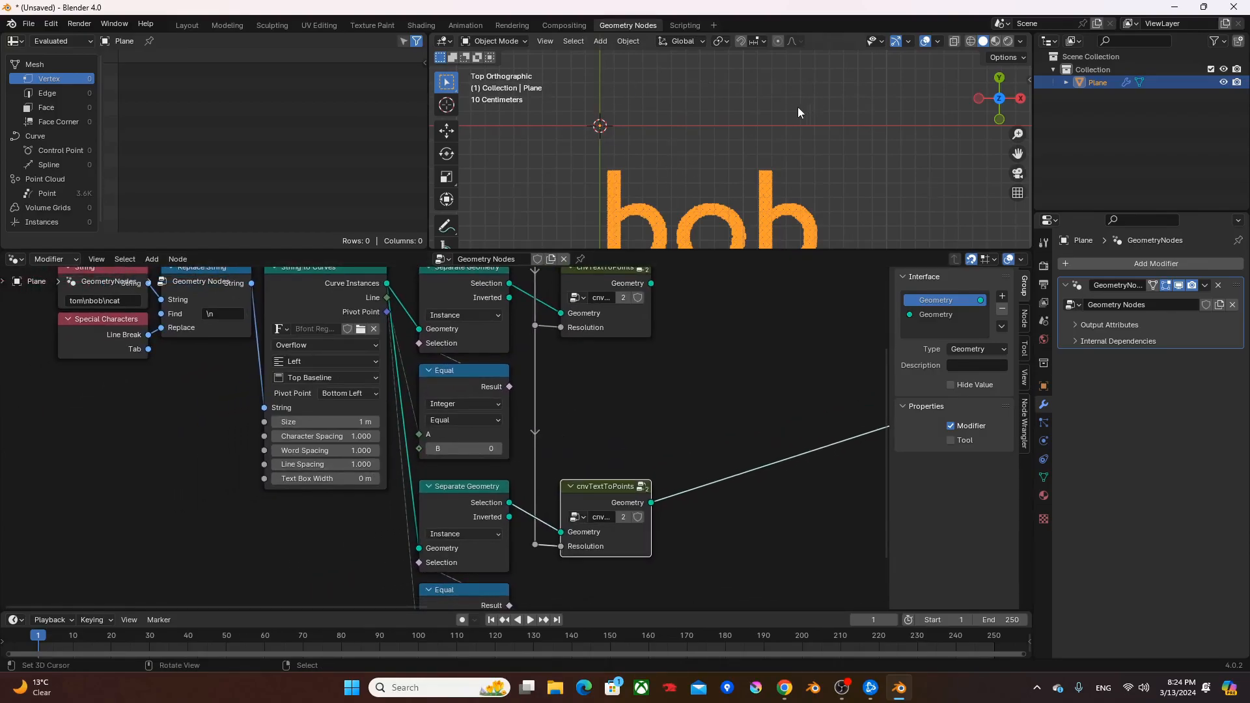
{"action": "middle_click_drag", "start_coordinate": [700, 154], "coordinate": [717, 190], "text": "shift"}
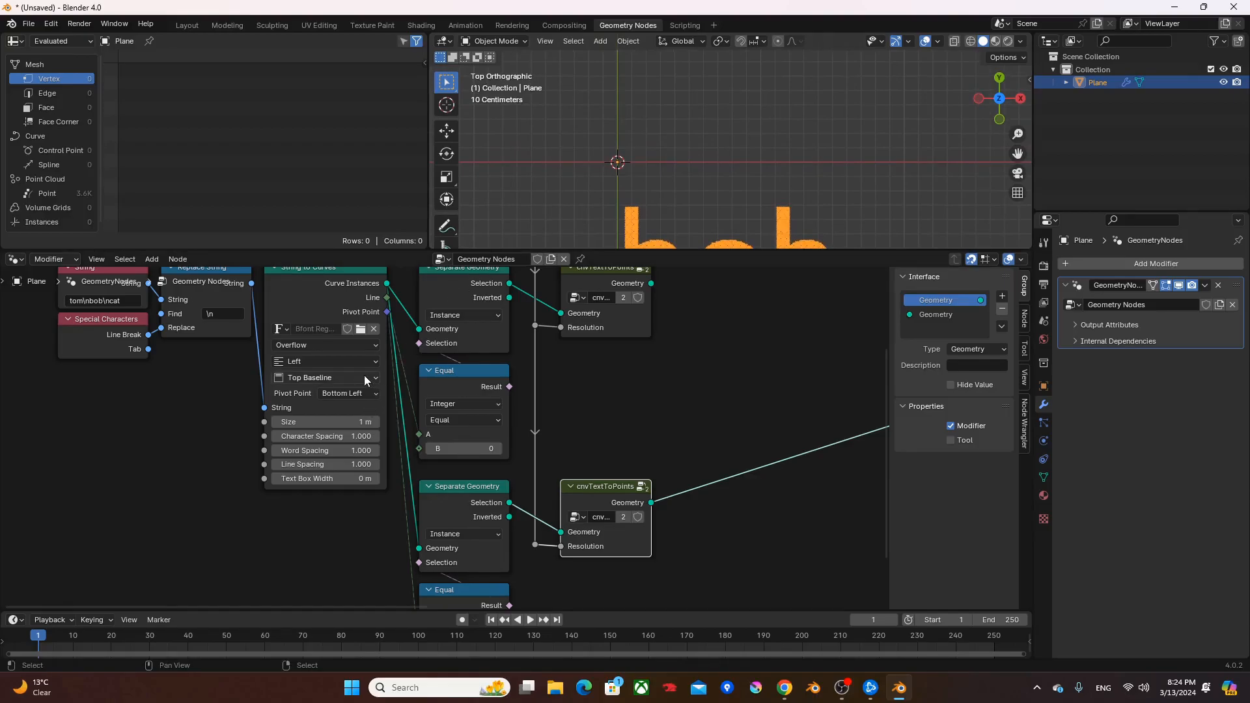
{"action": "scroll", "coordinate": [352, 378], "scroll_direction": "up", "scroll_amount": 3, "text": "shift"}
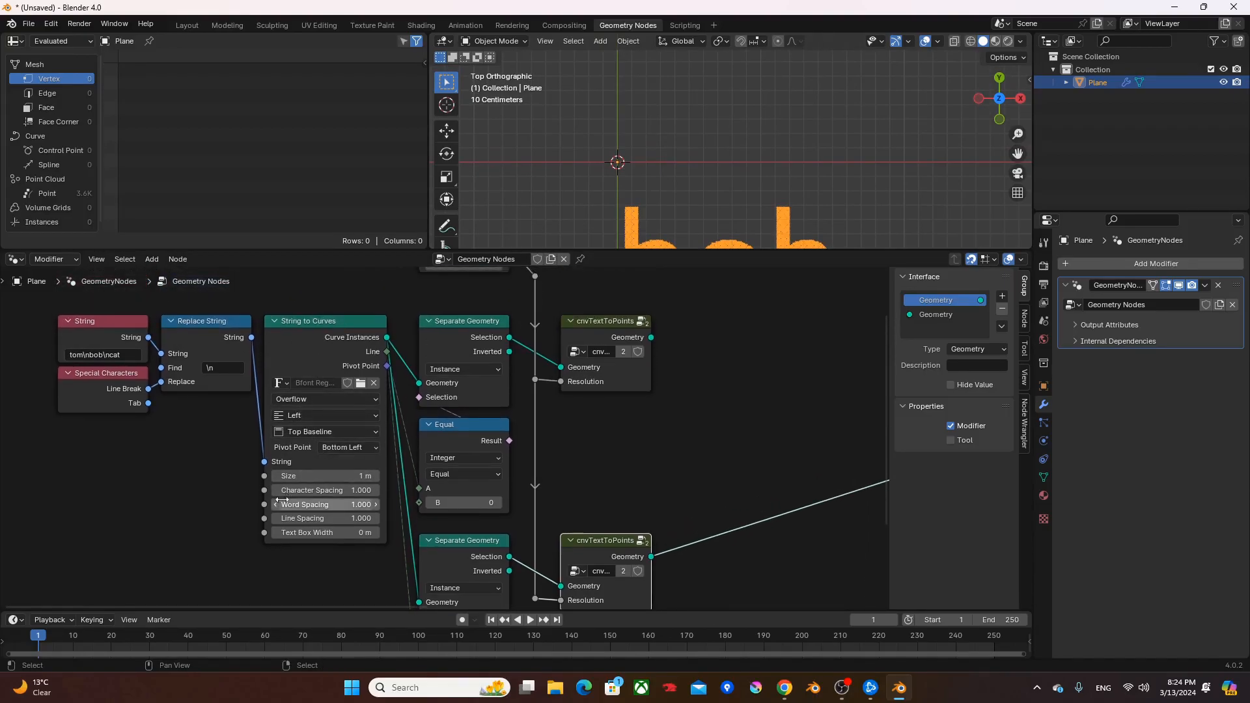
{"action": "left_click", "coordinate": [314, 518]}
{"action": "type", "text": "0"}
{"action": "key", "text": "Return"}
{"action": "left_click", "coordinate": [329, 415]}
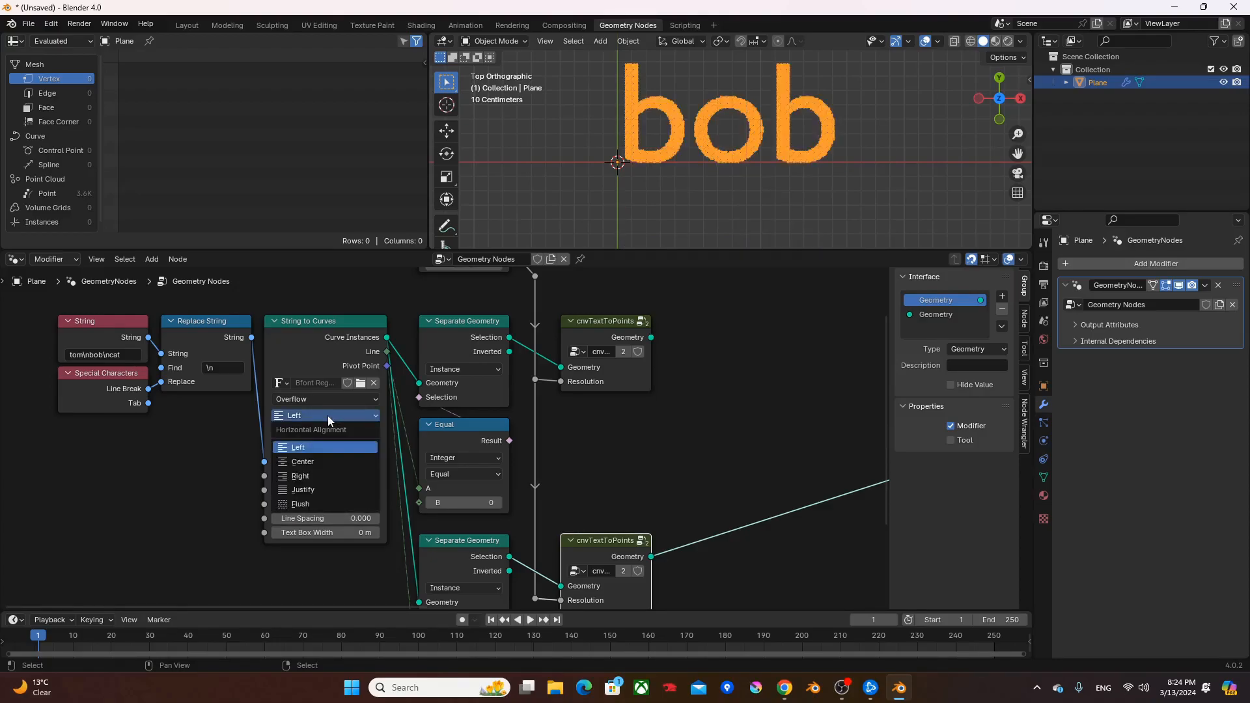
{"action": "left_click", "coordinate": [302, 462]}
- Compare the position of the two centred words by previewing each cnvTextToPoints group alternately
{"action": "middle_click_drag", "start_coordinate": [621, 312], "coordinate": [545, 340]}
{"action": "left_click", "coordinate": [530, 348], "text": "ctrl+shift"}
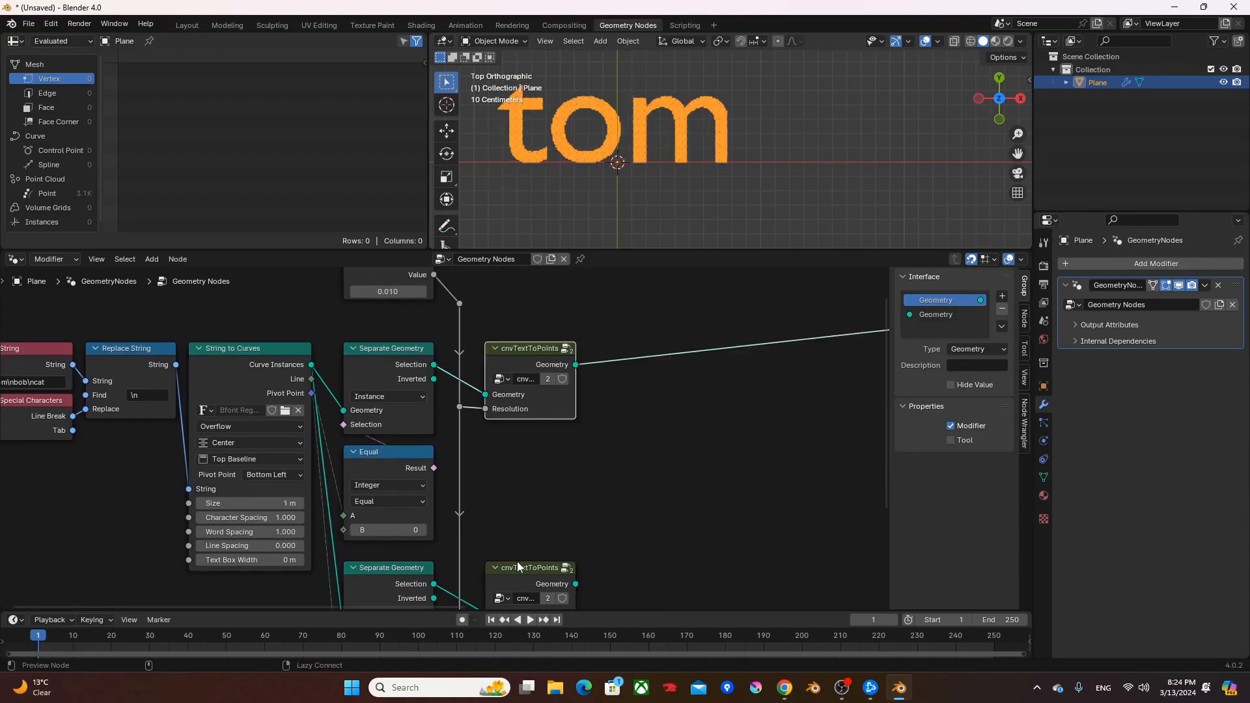
{"action": "left_click", "coordinate": [518, 565], "text": "ctrl+shift"}
{"action": "left_click", "coordinate": [535, 372], "text": "ctrl+shift"}
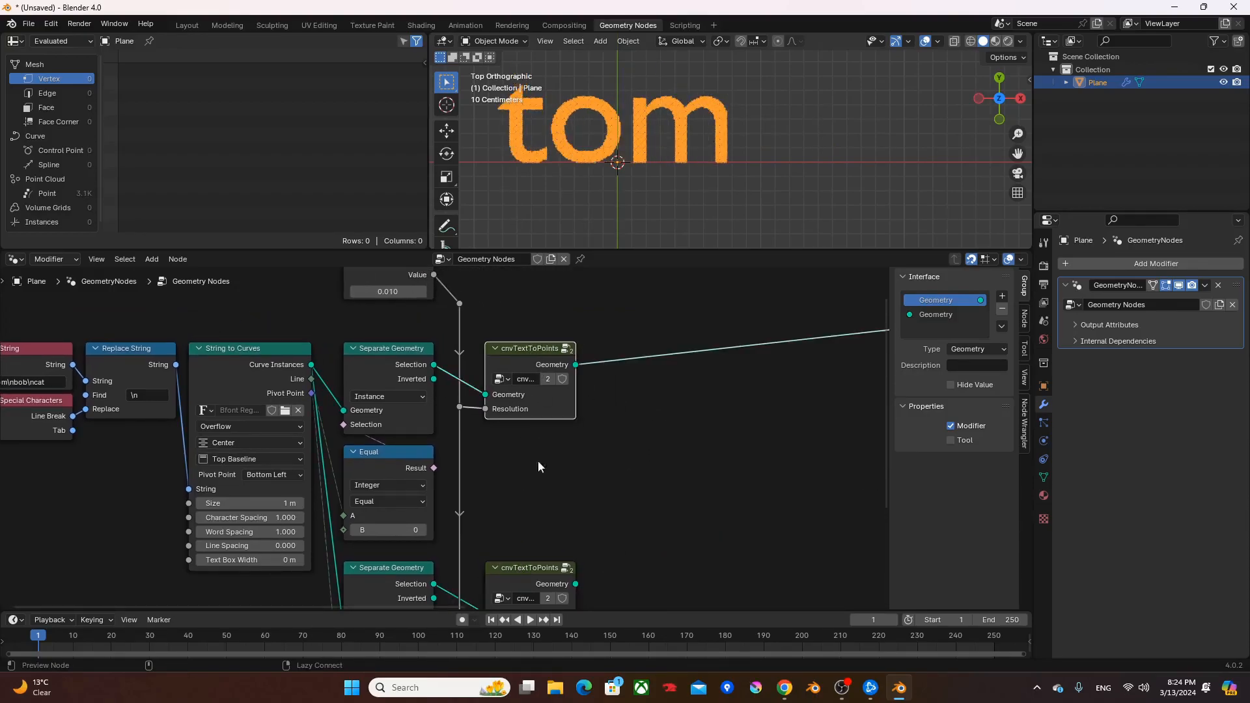
{"action": "left_click", "coordinate": [544, 580], "text": "ctrl+shift"}
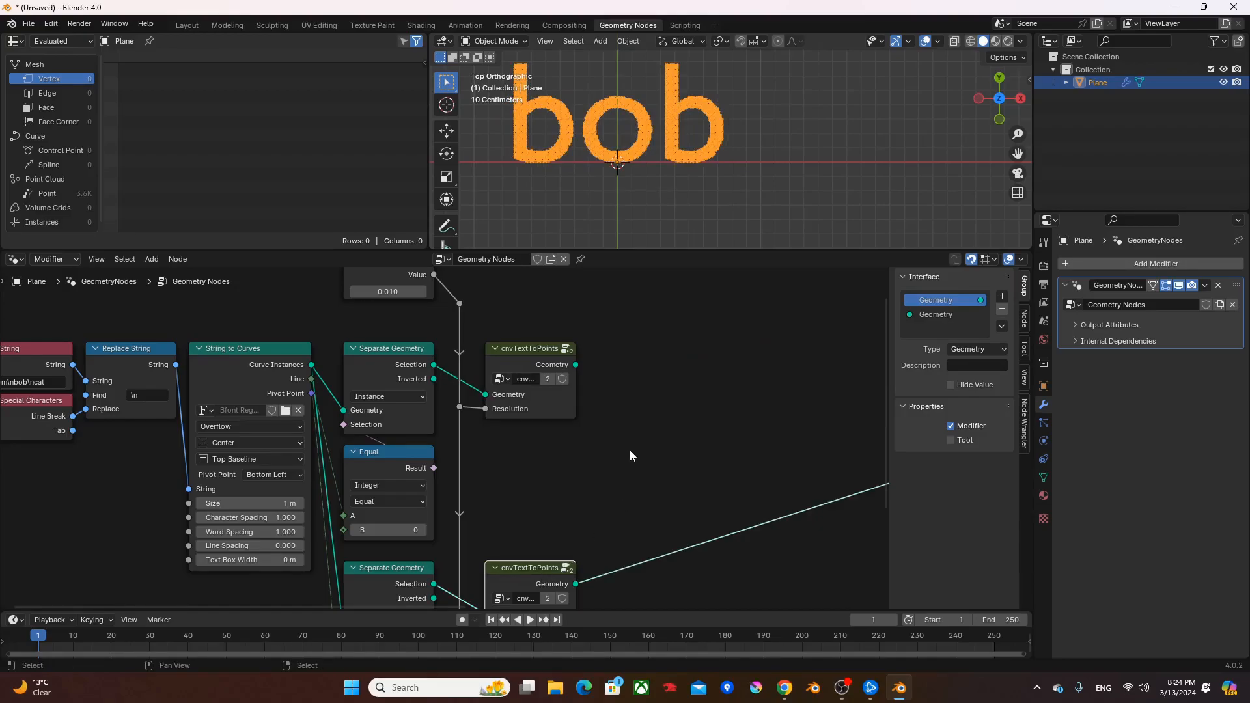
{"action": "scroll", "coordinate": [579, 446], "scroll_direction": "down", "scroll_amount": 1}
{"action": "scroll", "coordinate": [636, 420], "scroll_direction": "down", "scroll_amount": 1}
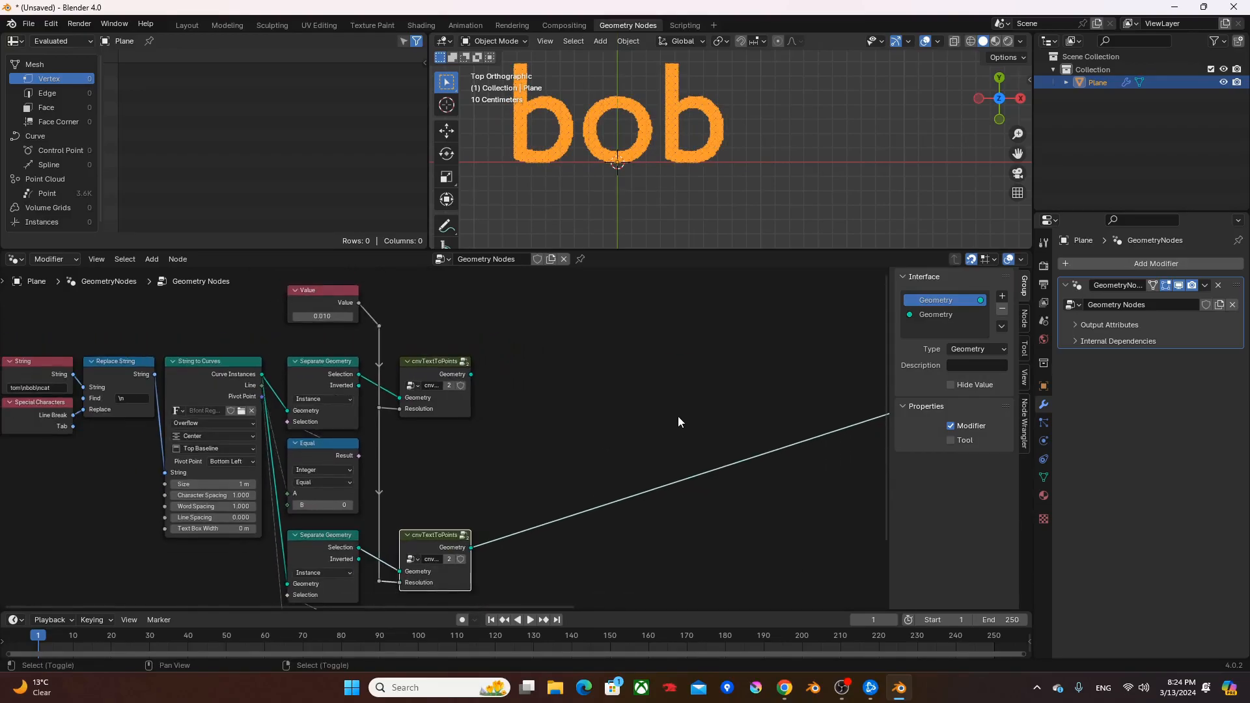
- Show the point cloud data in the spreadsheet and compare the number of points of the two words
{"action": "middle_click_drag", "start_coordinate": [678, 416], "coordinate": [502, 412], "text": "shift"}
{"action": "middle_click_drag", "start_coordinate": [403, 419], "coordinate": [452, 431], "text": "shift"}
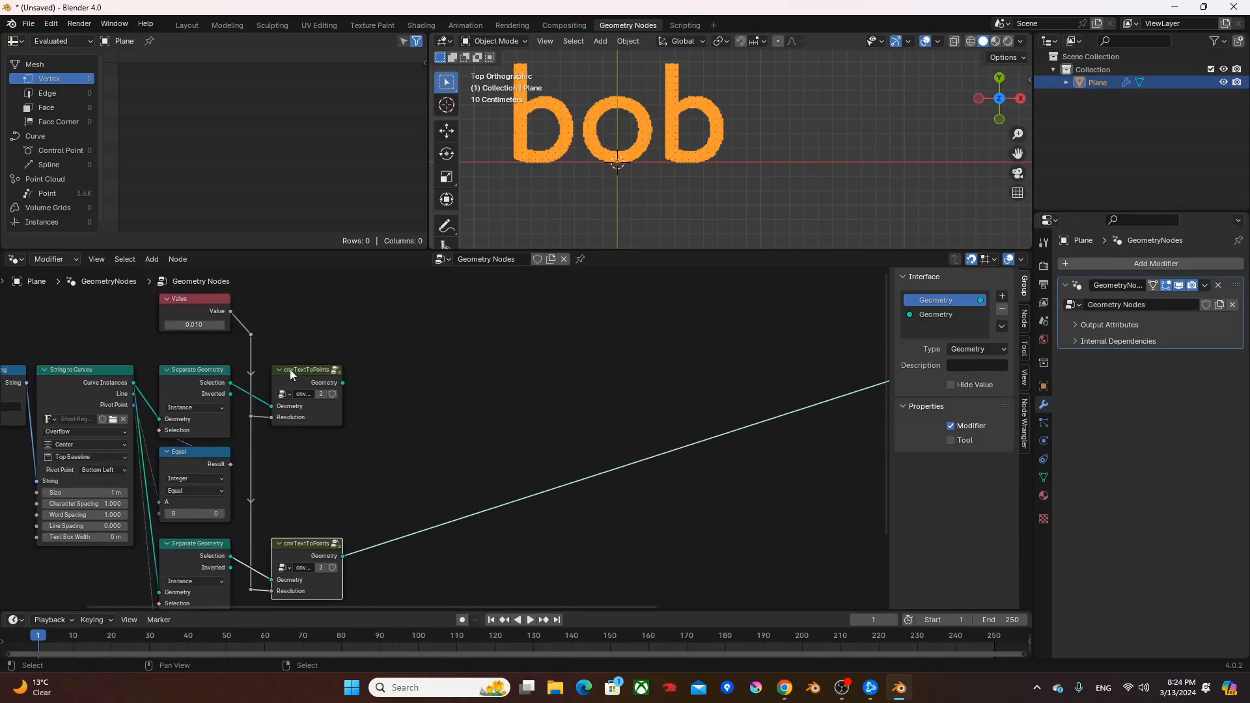
{"action": "left_click", "coordinate": [311, 380], "text": "ctrl+shift"}
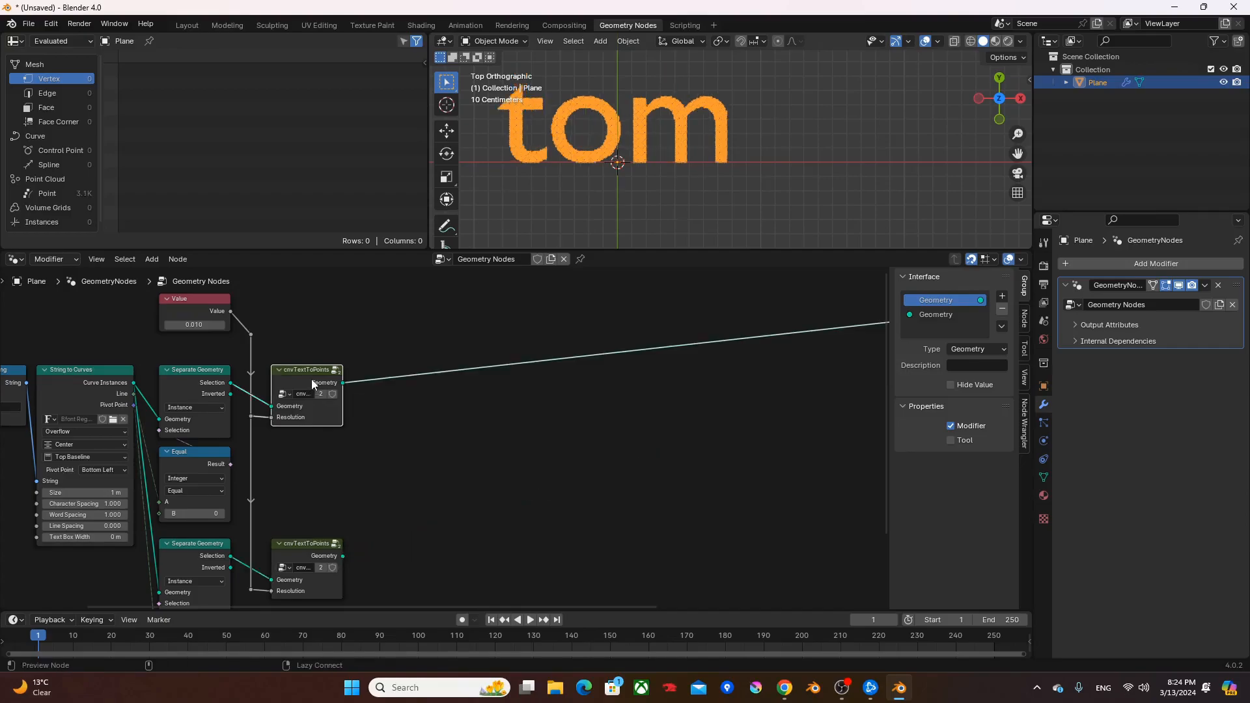
{"action": "left_click", "coordinate": [75, 195]}
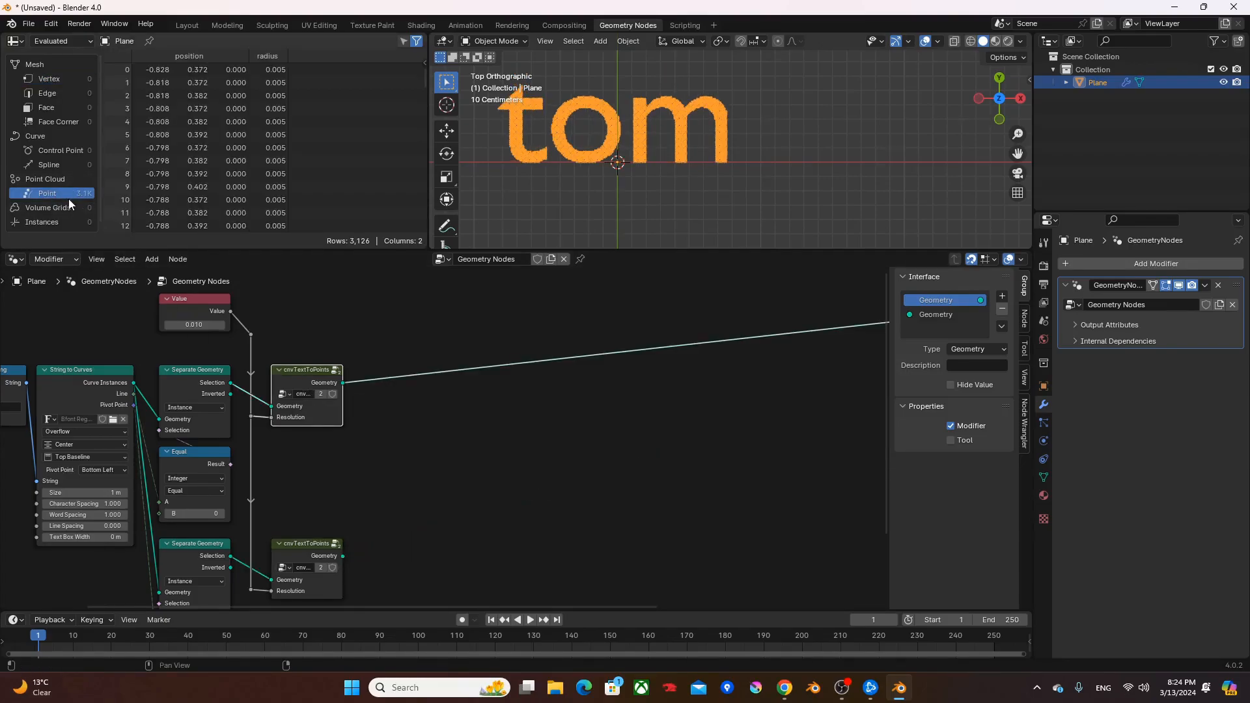
{"action": "left_click_drag", "start_coordinate": [424, 75], "coordinate": [428, 261]}
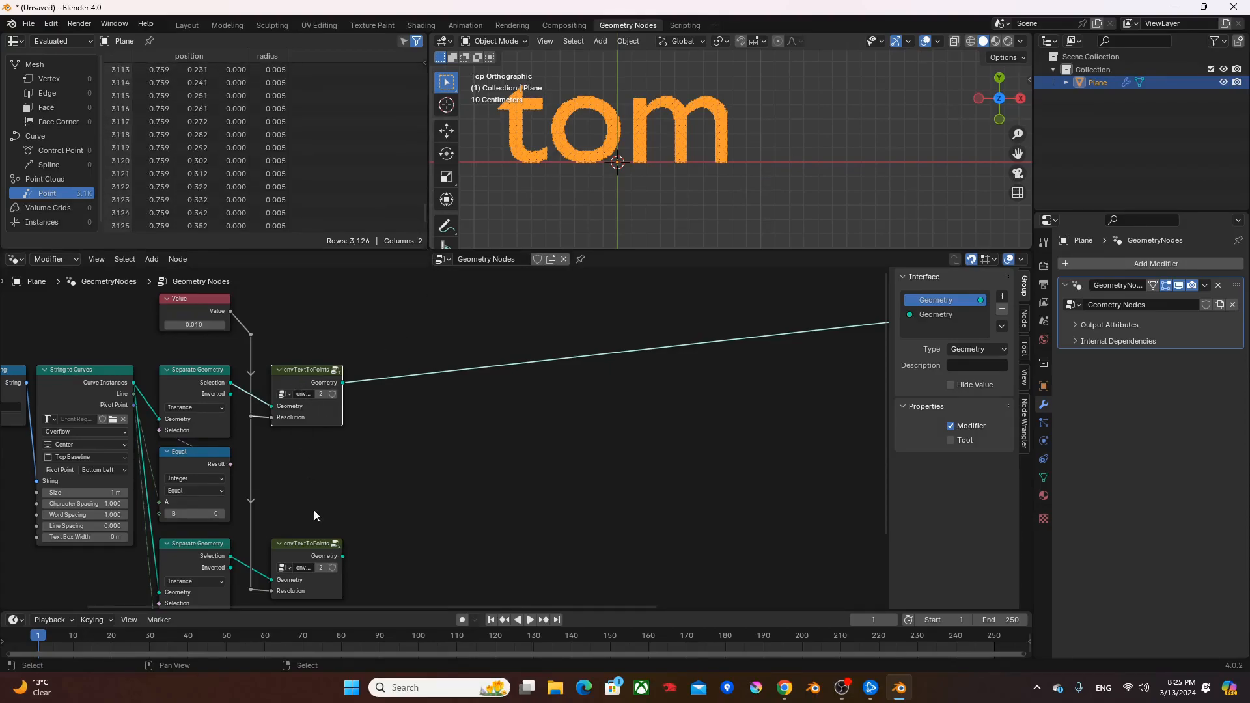
{"action": "left_click", "coordinate": [315, 551], "text": "alt+shift"}
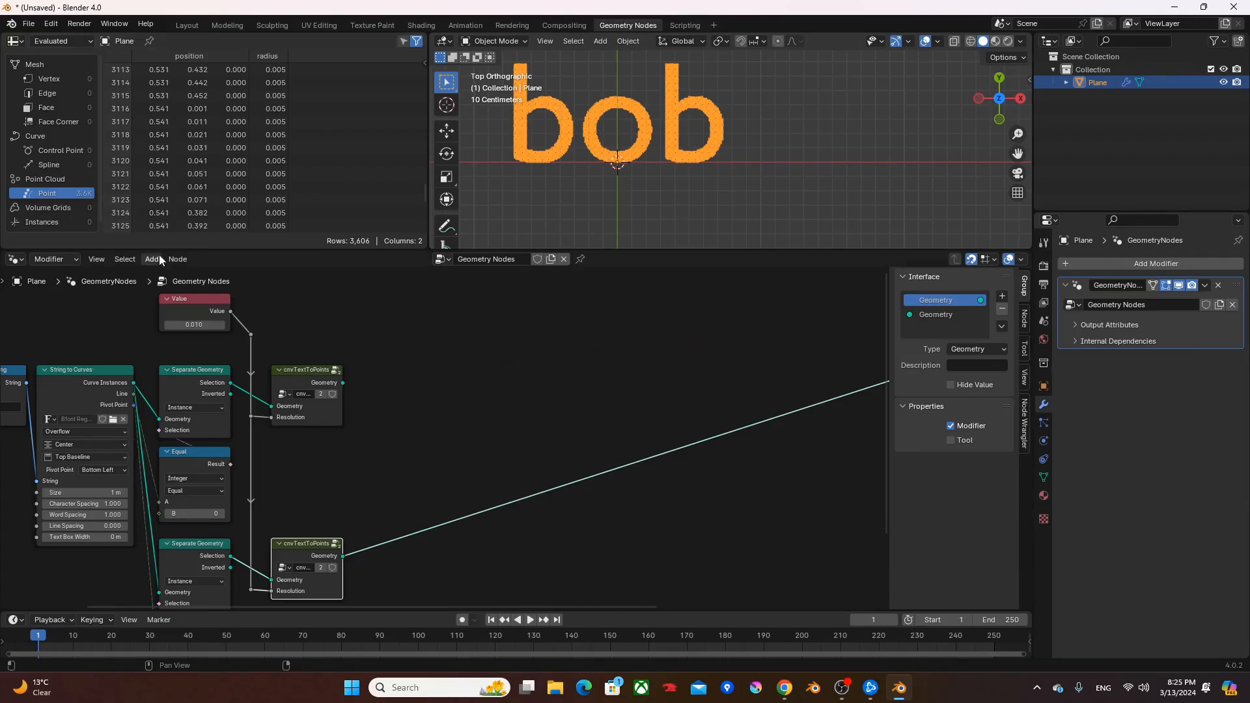
{"action": "left_click", "coordinate": [292, 378], "text": "alt+shift"}
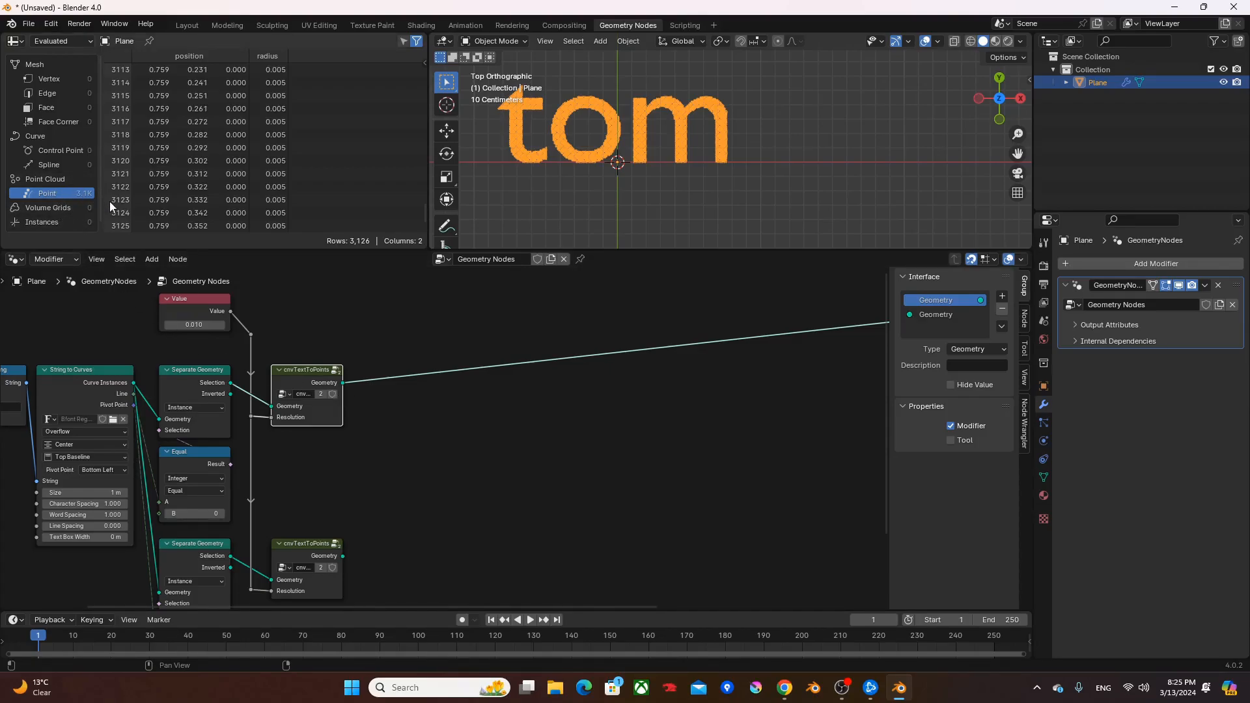
{"action": "left_click", "coordinate": [312, 549], "text": "ctrl+shift"}
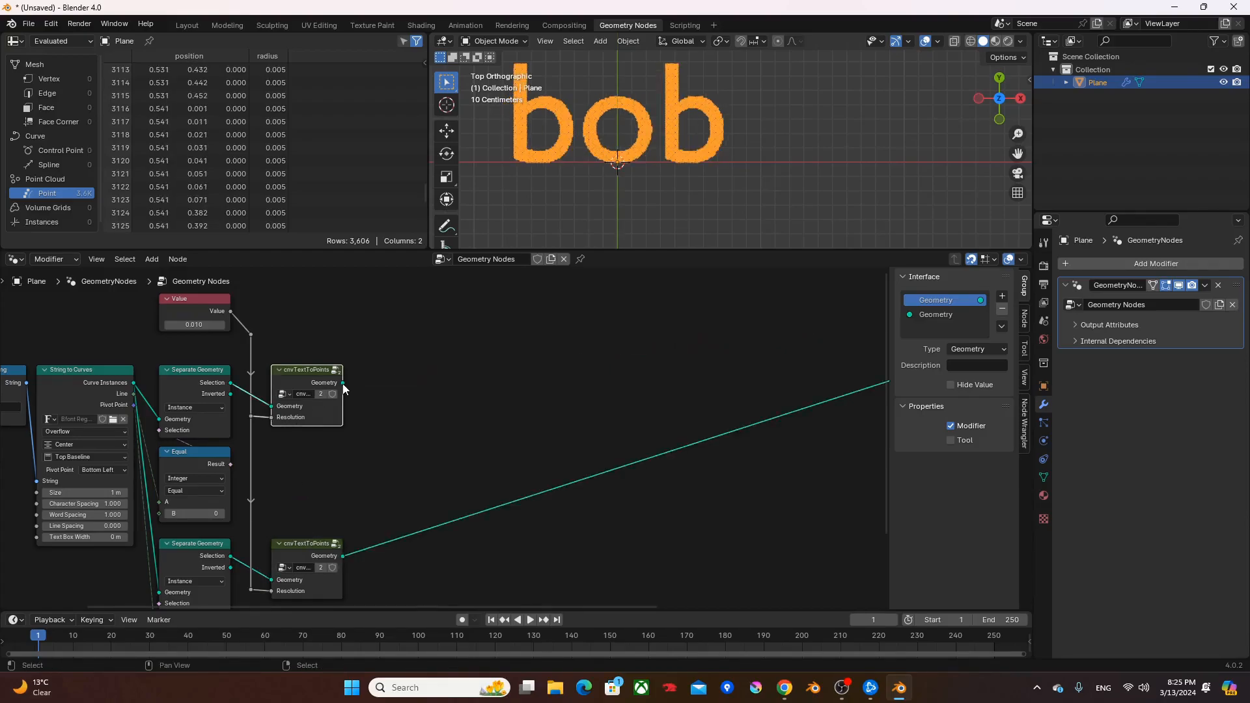
- Add a Domain Size node set to Point Cloud on the first cnvTextToPoints output and place it beside the group
{"action": "left_click_drag", "start_coordinate": [342, 383], "coordinate": [422, 430]}
{"action": "type", "text": "ds"}
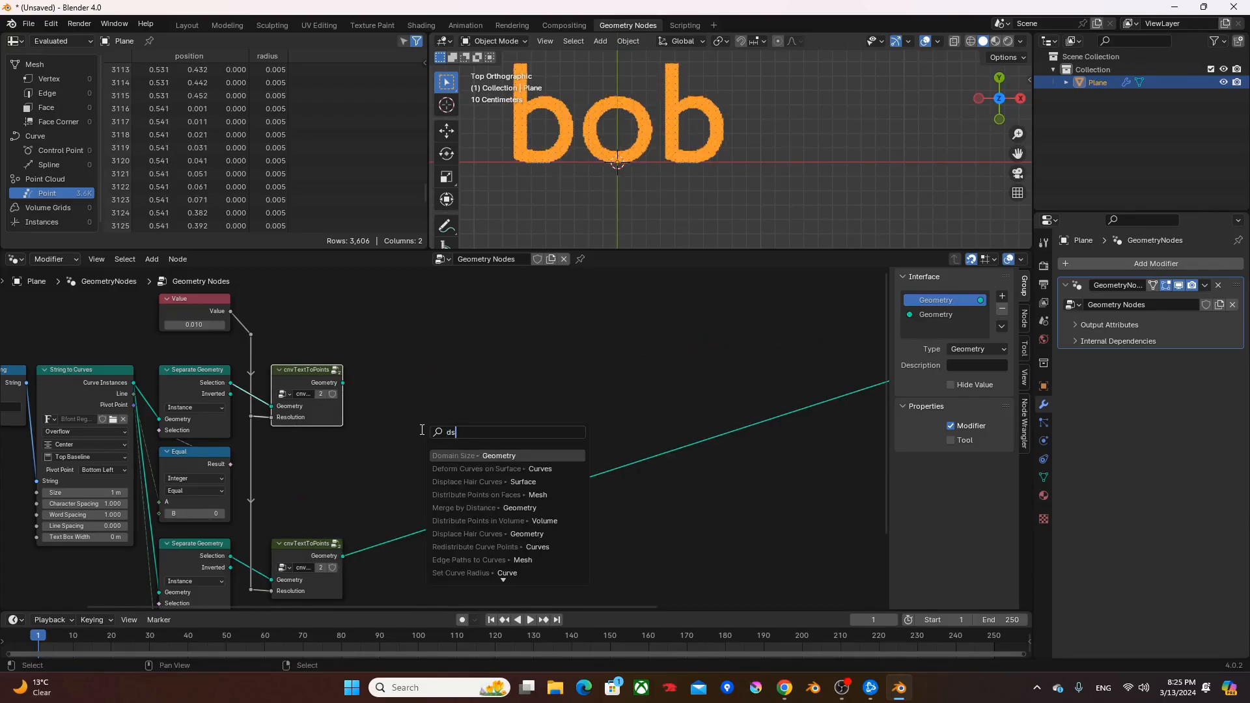
{"action": "key", "text": "Return"}
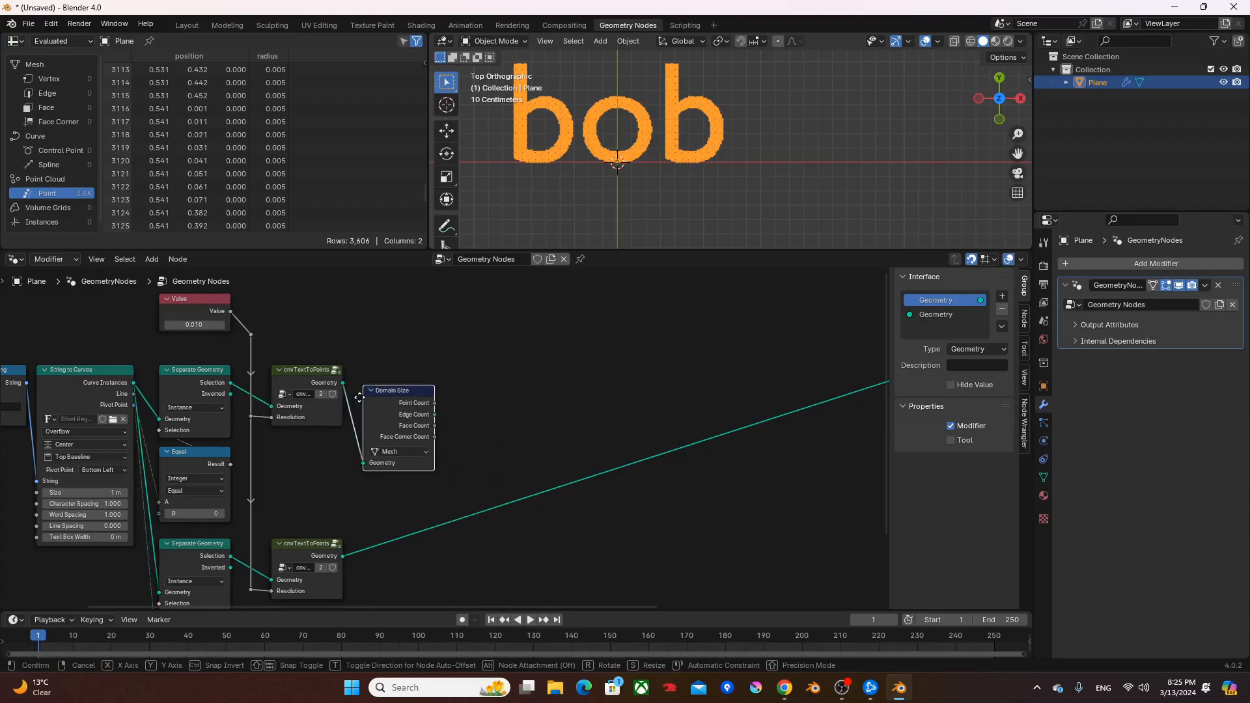
{"action": "left_click", "coordinate": [392, 464]}
{"action": "left_click", "coordinate": [398, 451]}
{"action": "left_click", "coordinate": [401, 464]}
{"action": "key", "text": "g"}
{"action": "left_click", "coordinate": [374, 399]}
- Duplicate the Domain Size node for the second cnvTextToPoints output and cut that group's link to the final output
{"action": "key", "text": "shift+d"}
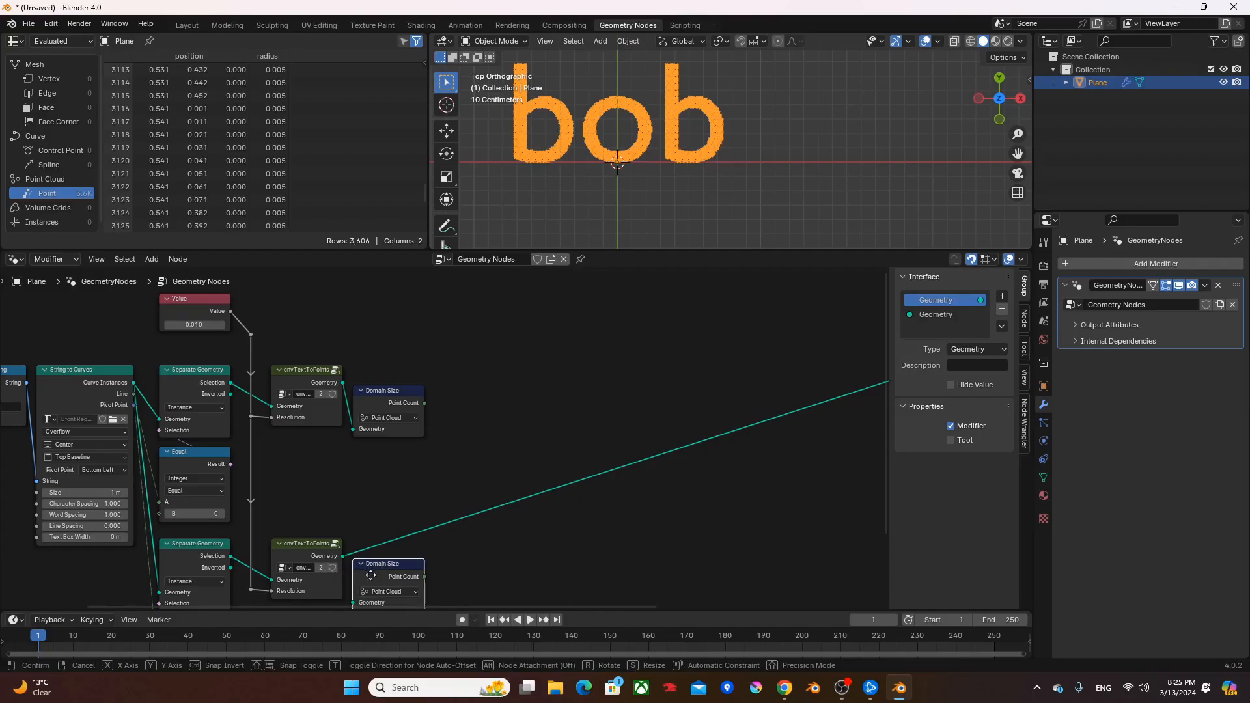
{"action": "left_click", "coordinate": [374, 577]}
{"action": "middle_click_drag", "start_coordinate": [375, 573], "coordinate": [372, 511]}
{"action": "left_click_drag", "start_coordinate": [341, 492], "coordinate": [379, 541]}
{"action": "middle_click_drag", "start_coordinate": [430, 495], "coordinate": [431, 534]}
{"action": "right_click_drag", "start_coordinate": [516, 421], "coordinate": [502, 526], "text": "ctrl"}
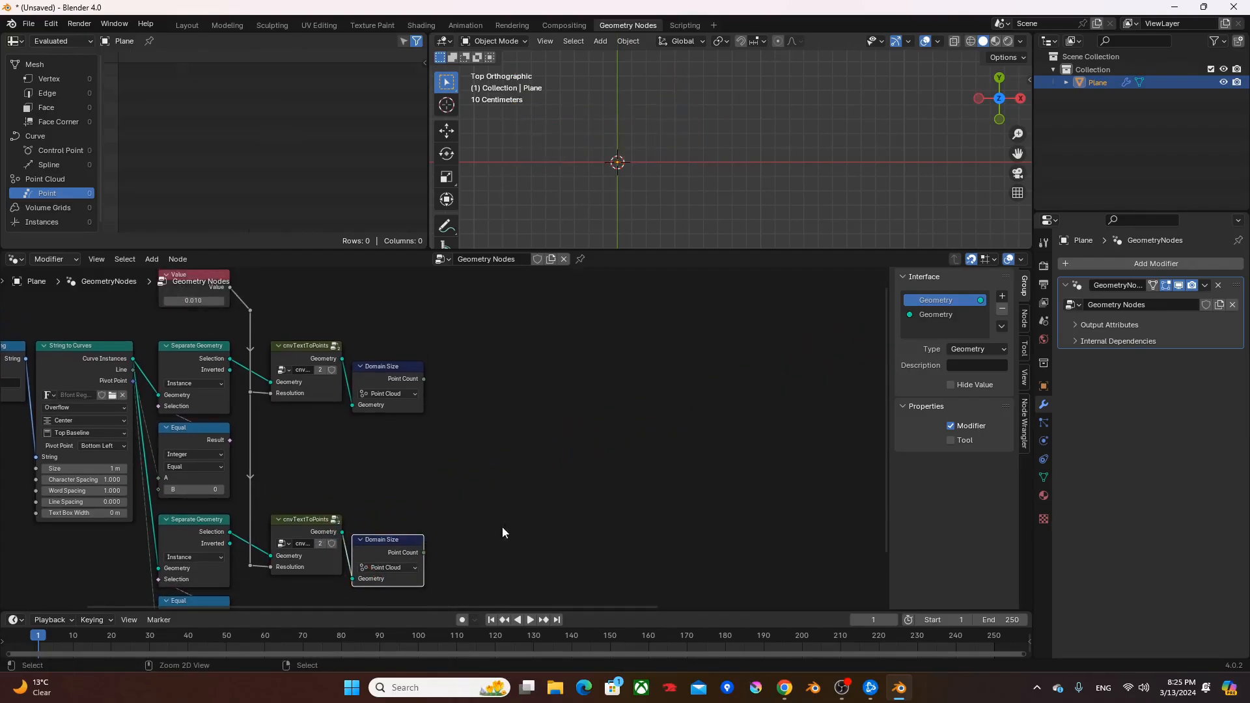
- Add a Maximum math node between the two Domain Size nodes and feed it both Point Count outputs
{"action": "left_click", "coordinate": [422, 386]}
{"action": "key", "text": "shift+a"}
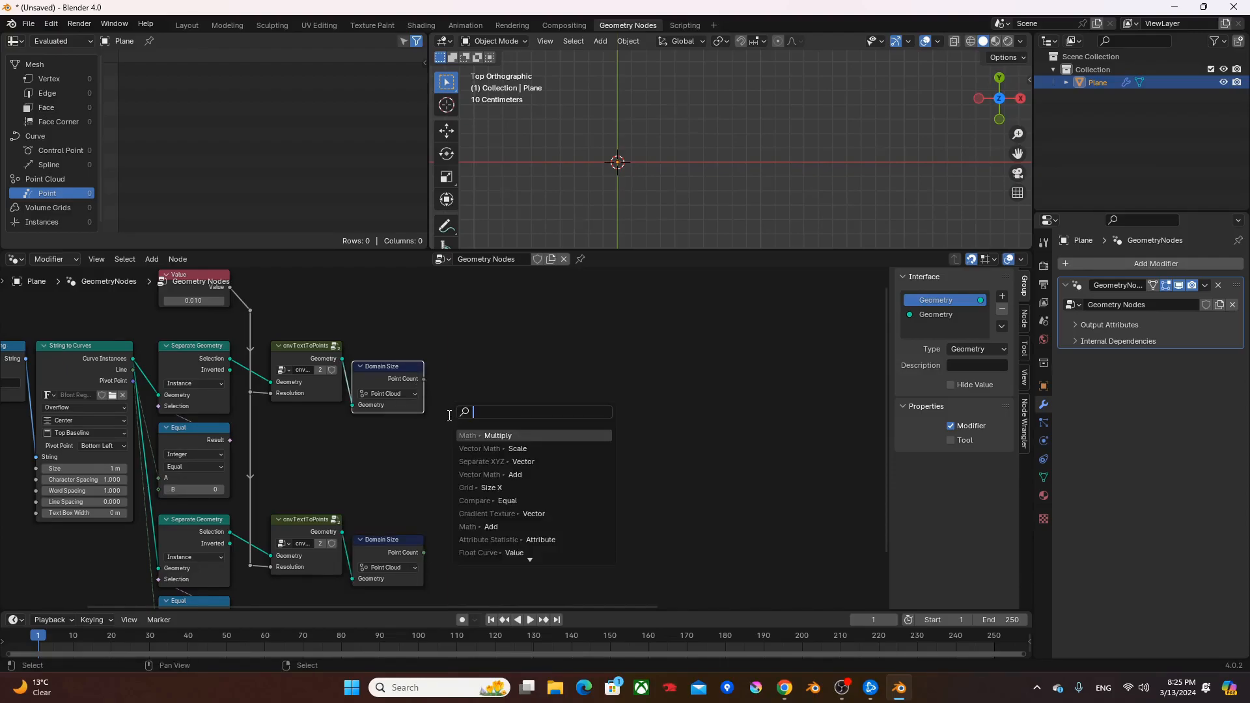
{"action": "type", "text": "max"}
{"action": "key", "text": "Return"}
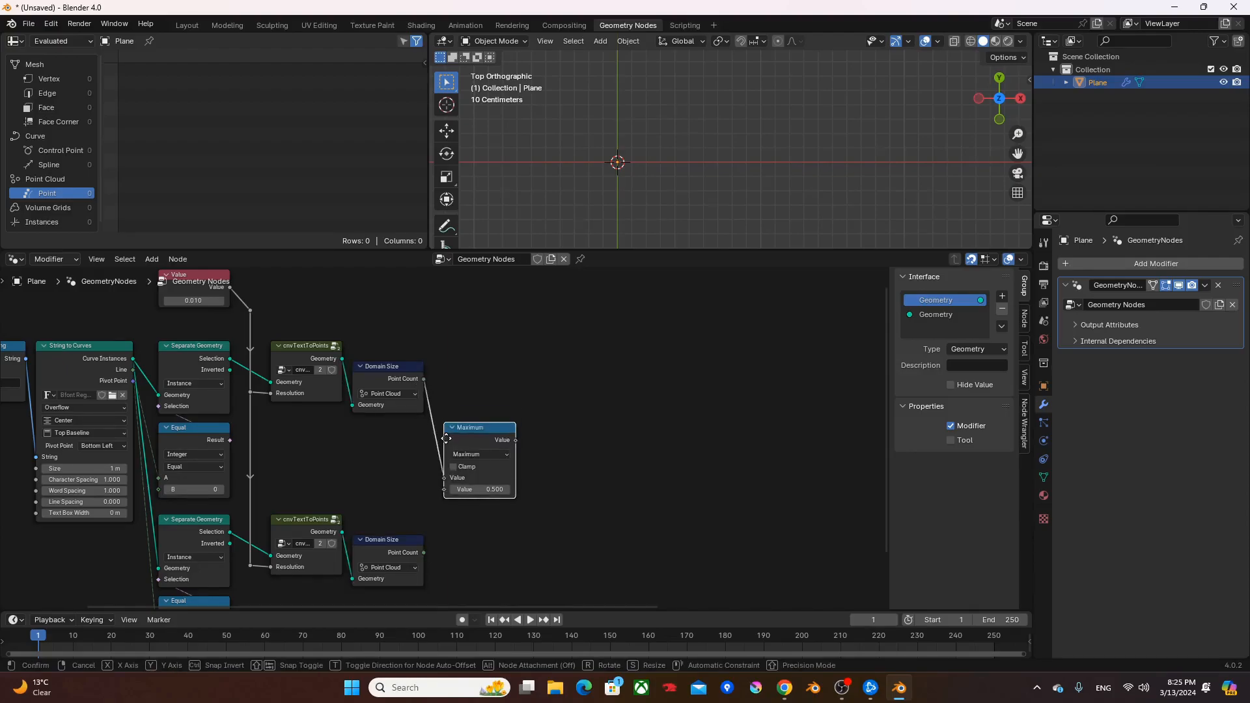
{"action": "left_click", "coordinate": [422, 505]}
{"action": "right_click_drag", "start_coordinate": [390, 553], "coordinate": [494, 457], "text": "alt"}
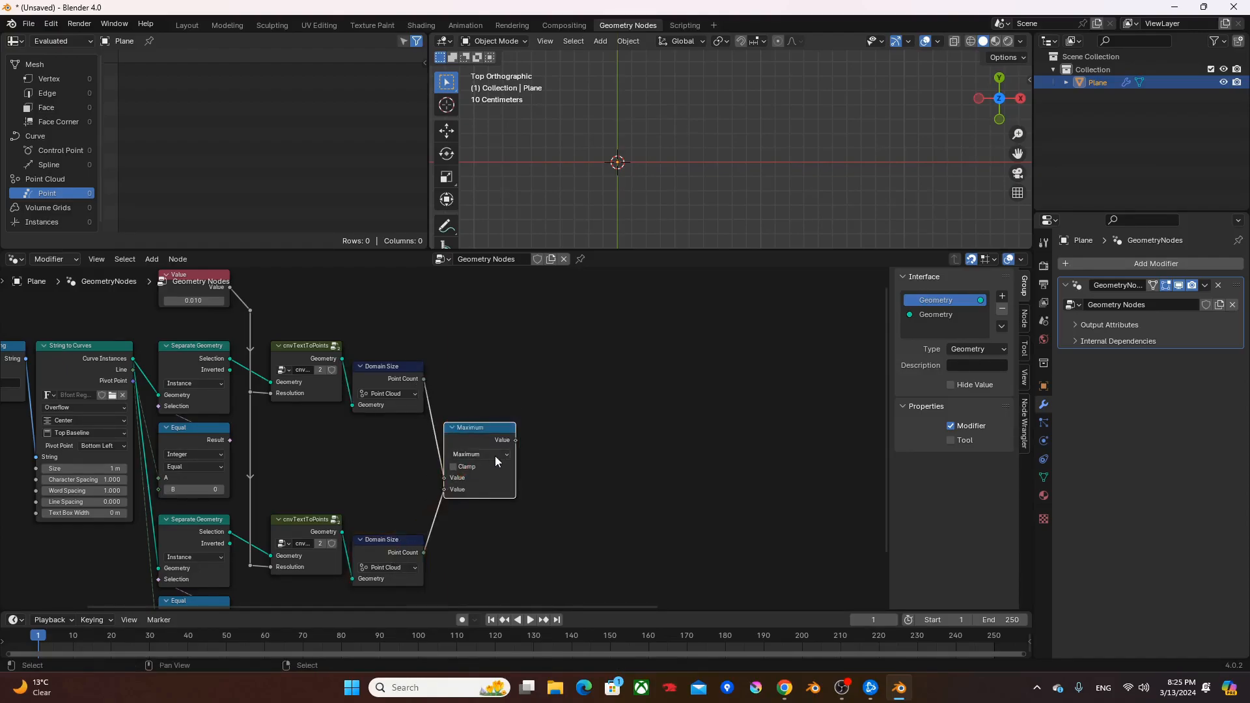
- Add a Subtract math node after Maximum and subtract the first Domain Size's Point Count from the Maximum value
{"action": "middle_click_drag", "start_coordinate": [541, 452], "coordinate": [547, 490]}
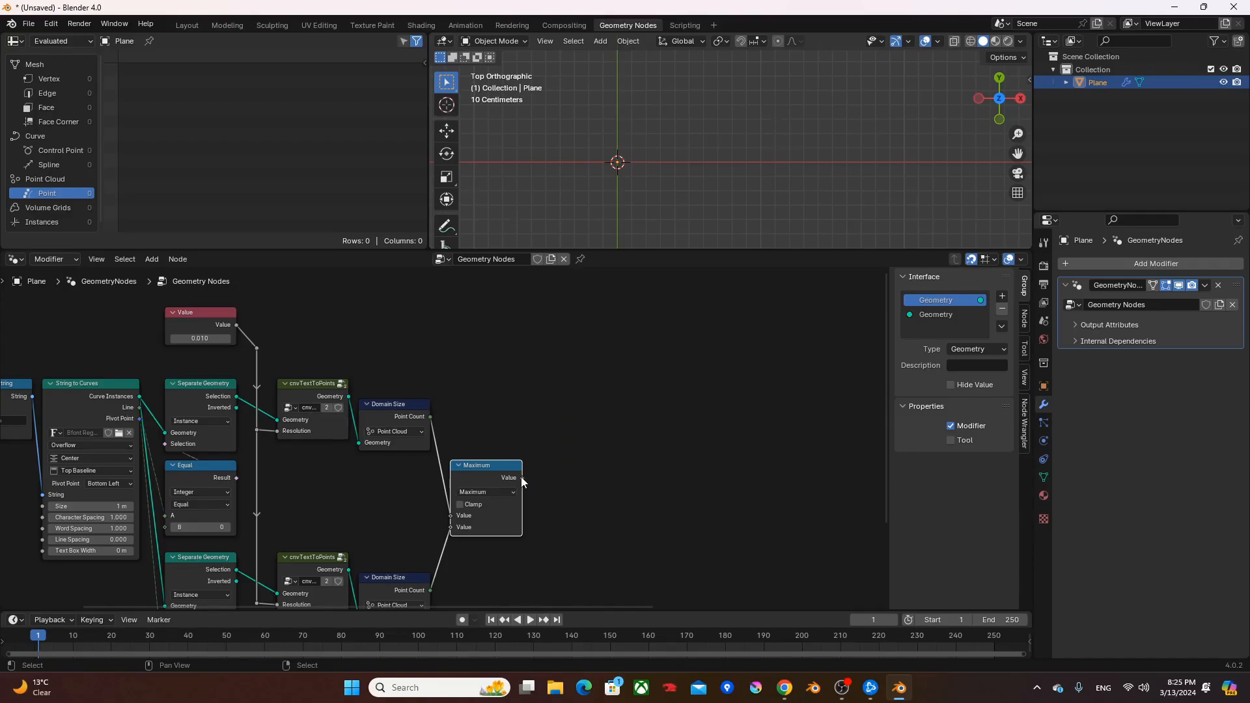
{"action": "left_click_drag", "start_coordinate": [522, 478], "coordinate": [559, 473]}
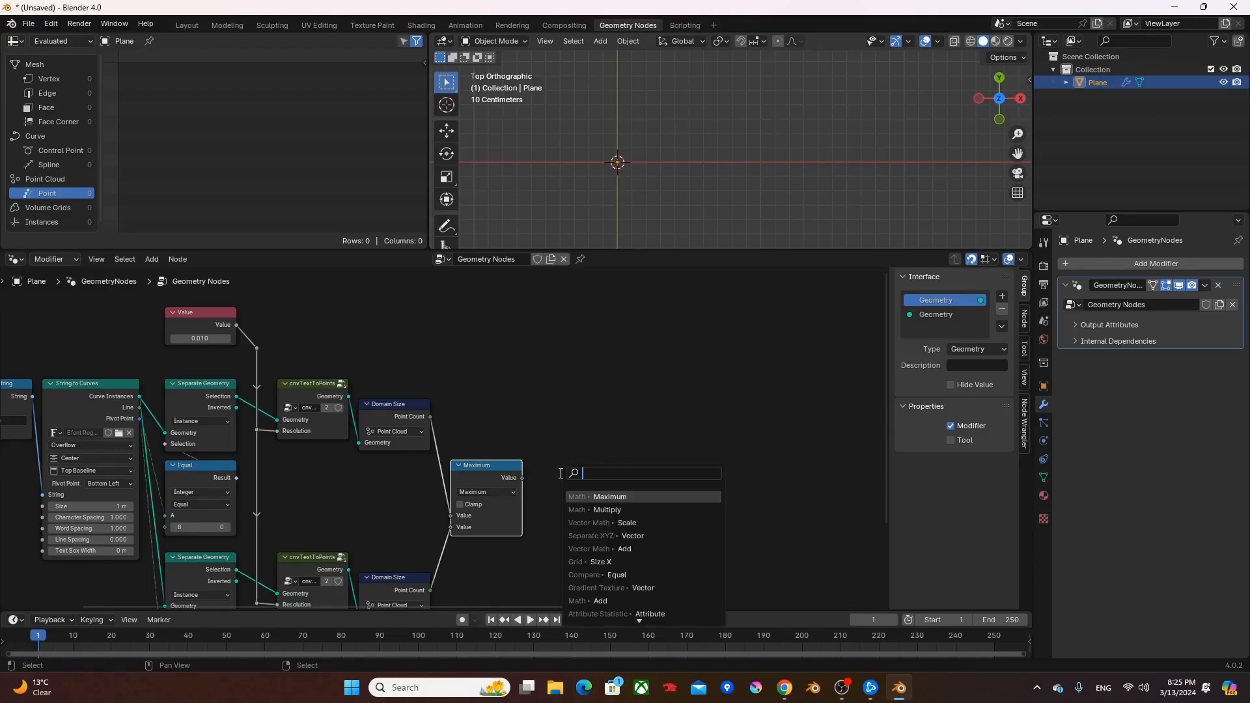
{"action": "type", "text": "sub"}
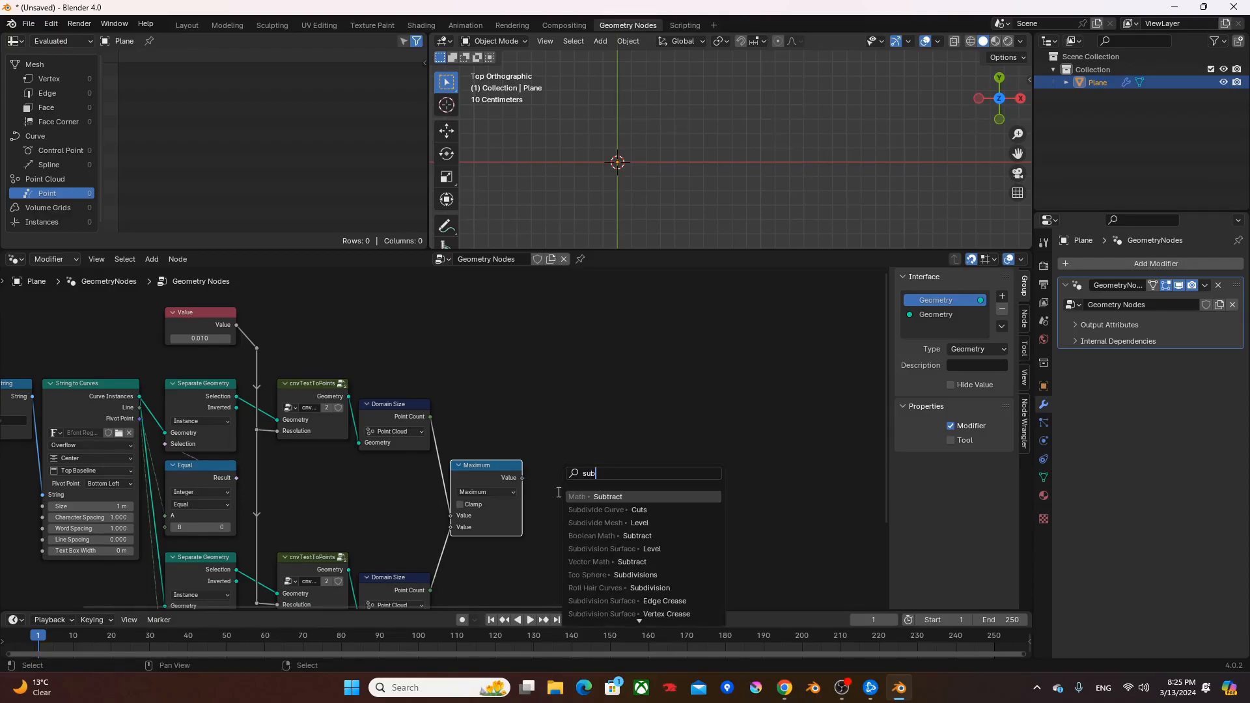
{"action": "key", "text": "Return"}
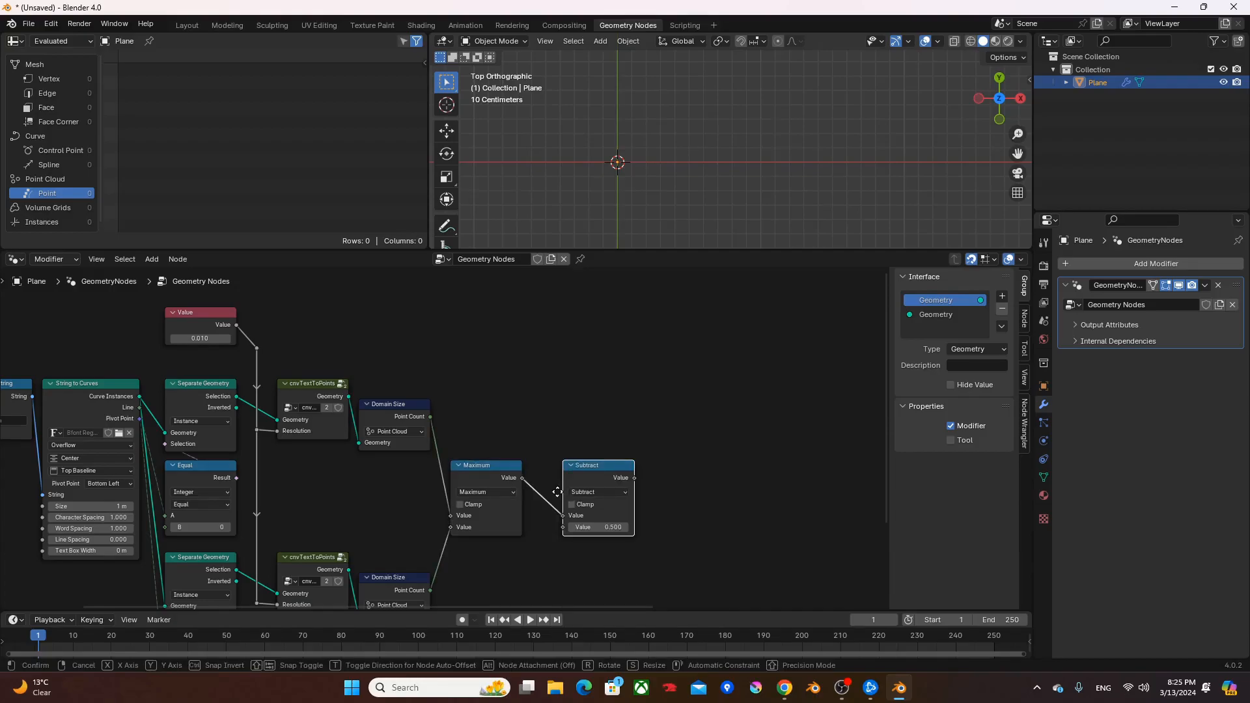
{"action": "left_click", "coordinate": [536, 491]}
{"action": "right_click_drag", "start_coordinate": [399, 411], "coordinate": [550, 486], "text": "alt"}
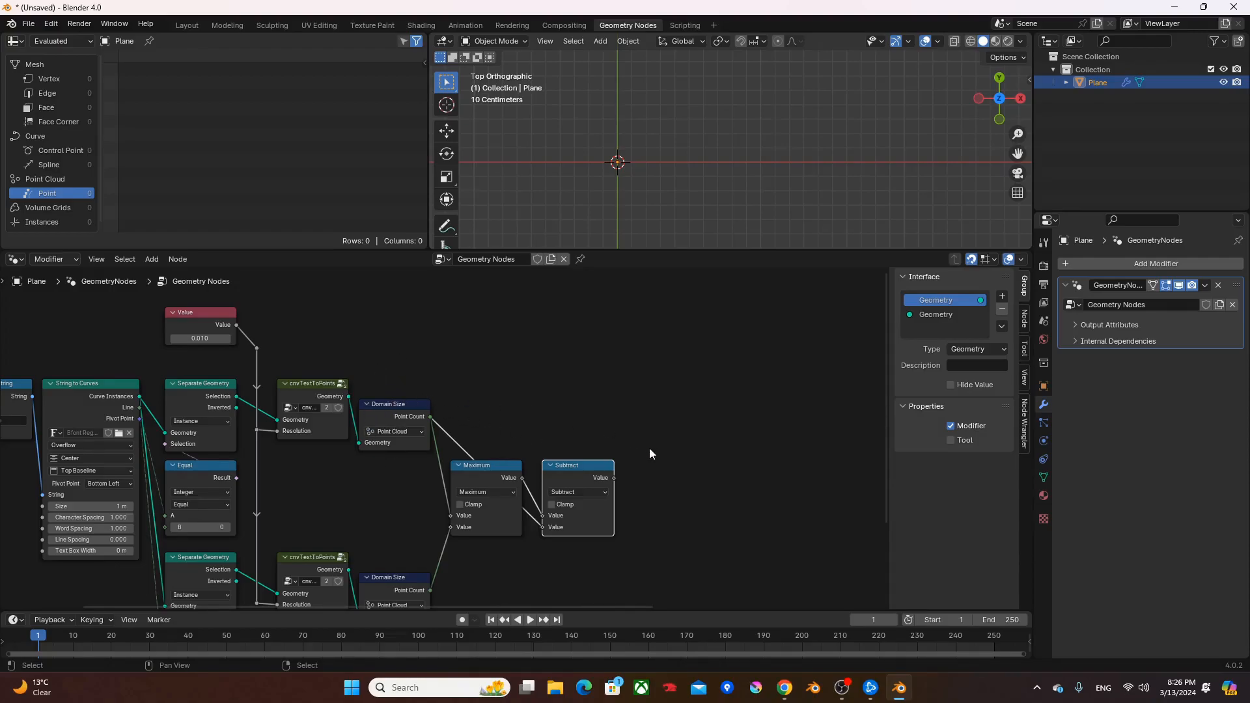
- Duplicate the Subtract node, change the copy to Divide, and divide the Subtract result by the first Domain Size's Point Count
{"action": "middle_click_drag", "start_coordinate": [648, 507], "coordinate": [571, 508]}
{"action": "left_click_drag", "start_coordinate": [501, 474], "coordinate": [487, 471]}
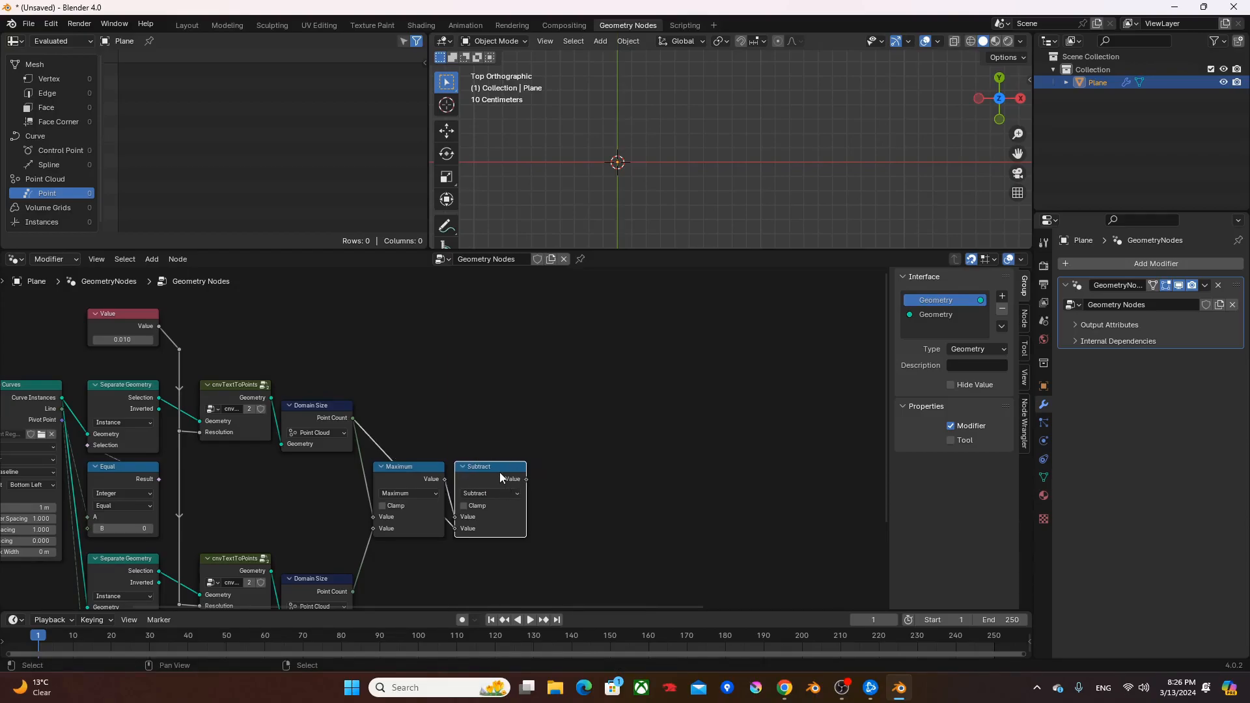
{"action": "key", "text": "shift+d"}
{"action": "left_click", "coordinate": [592, 420]}
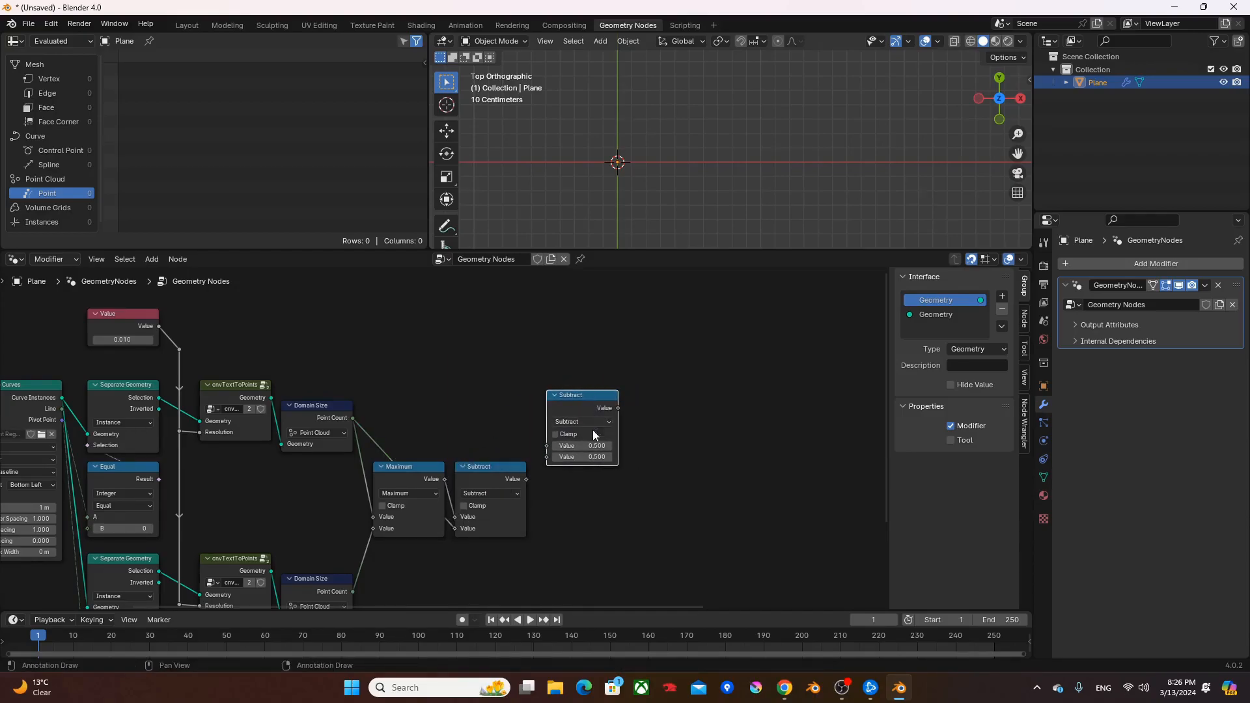
{"action": "left_click", "coordinate": [583, 422]}
{"action": "left_click", "coordinate": [586, 460]}
{"action": "scroll", "coordinate": [656, 466], "scroll_direction": "up", "scroll_amount": 2}
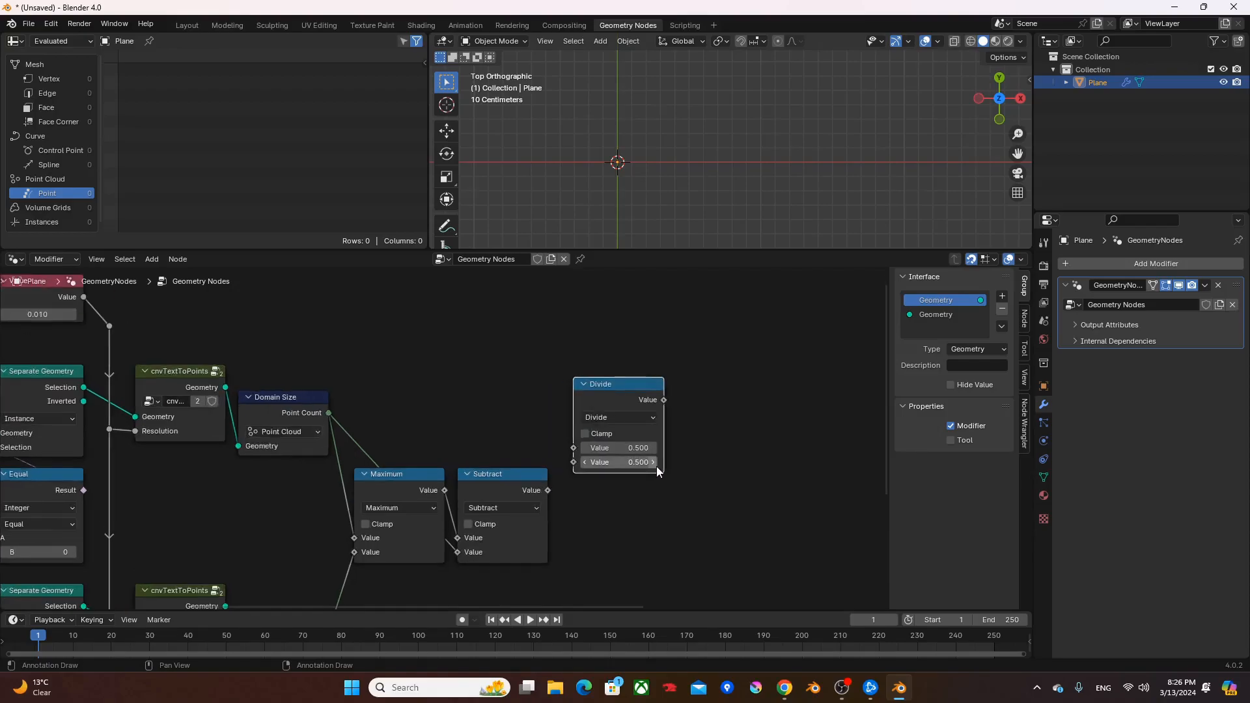
{"action": "right_click_drag", "start_coordinate": [505, 490], "coordinate": [628, 424], "text": "alt"}
{"action": "left_click_drag", "start_coordinate": [328, 412], "coordinate": [575, 462]}
{"action": "left_click_drag", "start_coordinate": [607, 392], "coordinate": [601, 392]}
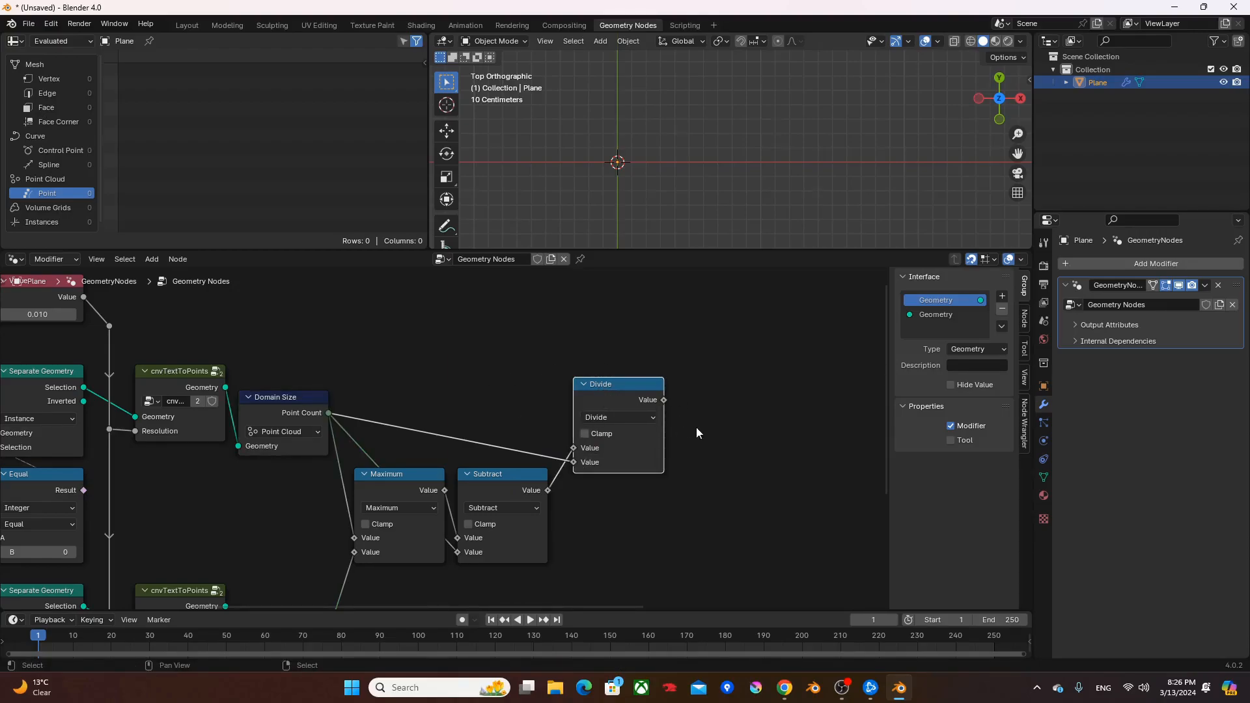
- Add a Repeat Zone beside the Divide node and move its Repeat Output horizontally to widen the zone
{"action": "middle_click_drag", "start_coordinate": [734, 432], "coordinate": [510, 424]}
{"action": "key", "text": "F3"}
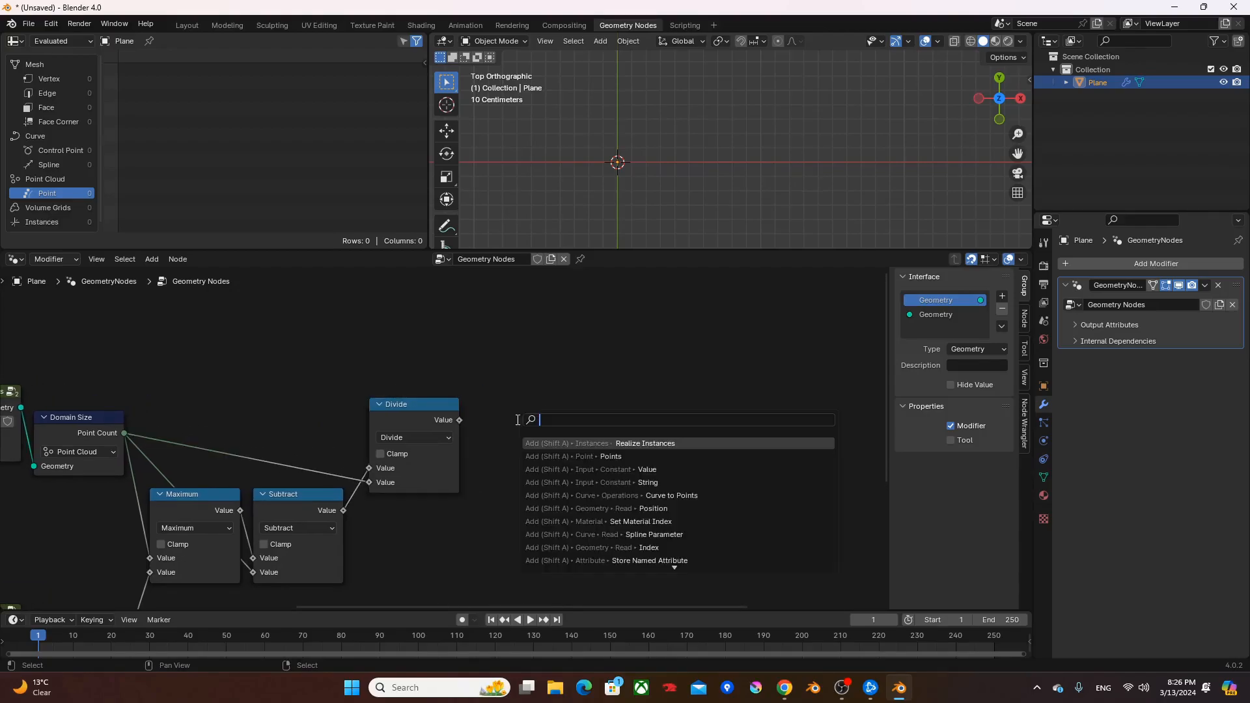
{"action": "type", "text": "rz"}
{"action": "key", "text": "Return"}
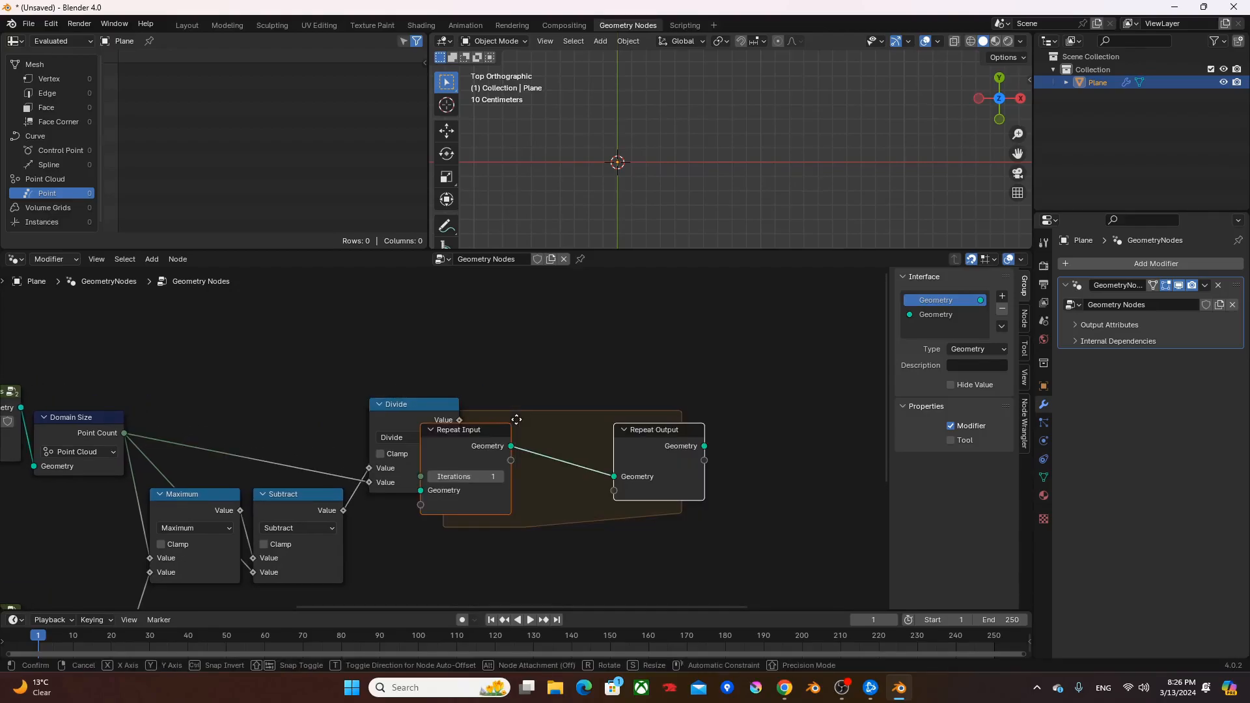
{"action": "left_click", "coordinate": [624, 418]}
{"action": "middle_click_drag", "start_coordinate": [580, 476], "coordinate": [540, 481]}
{"action": "left_click", "coordinate": [709, 396]}
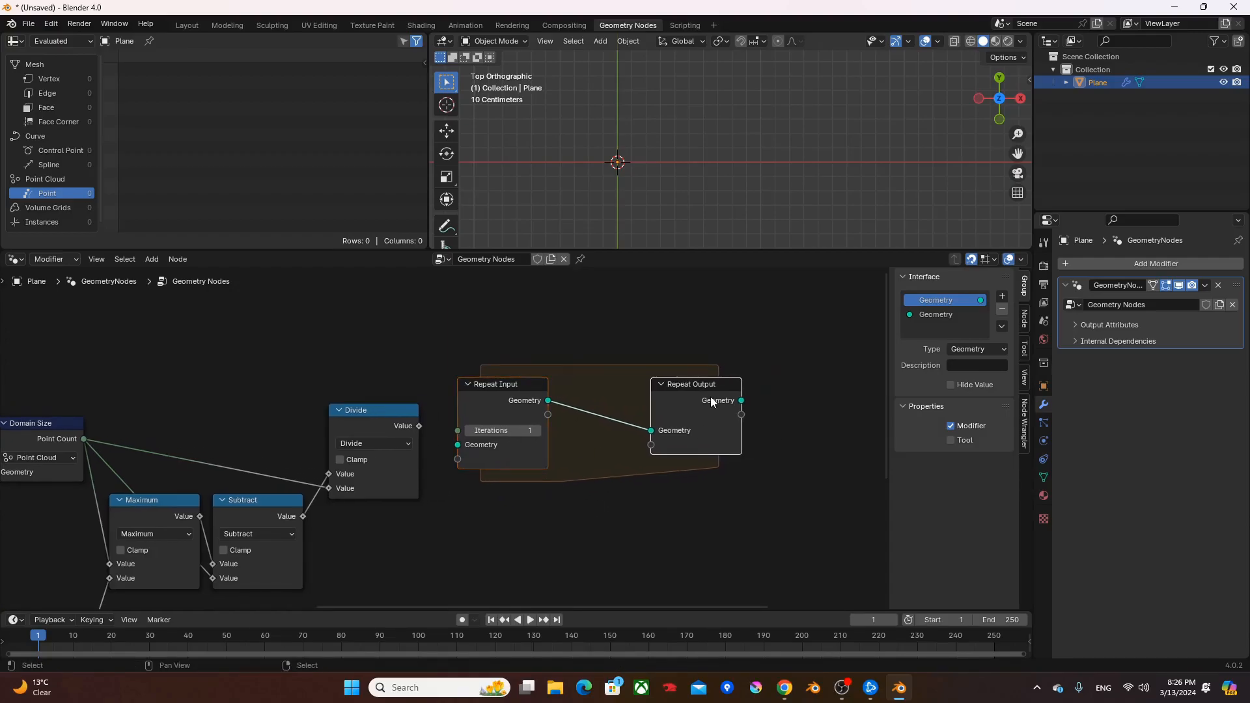
{"action": "key", "text": "g"}
{"action": "key", "text": "x"}
{"action": "left_click", "coordinate": [731, 395]}
- Insert a Join Geometry node on the link between Repeat Input and Repeat Output
{"action": "key", "text": "F3"}
{"action": "type", "text": "join g"}
{"action": "key", "text": "Return"}
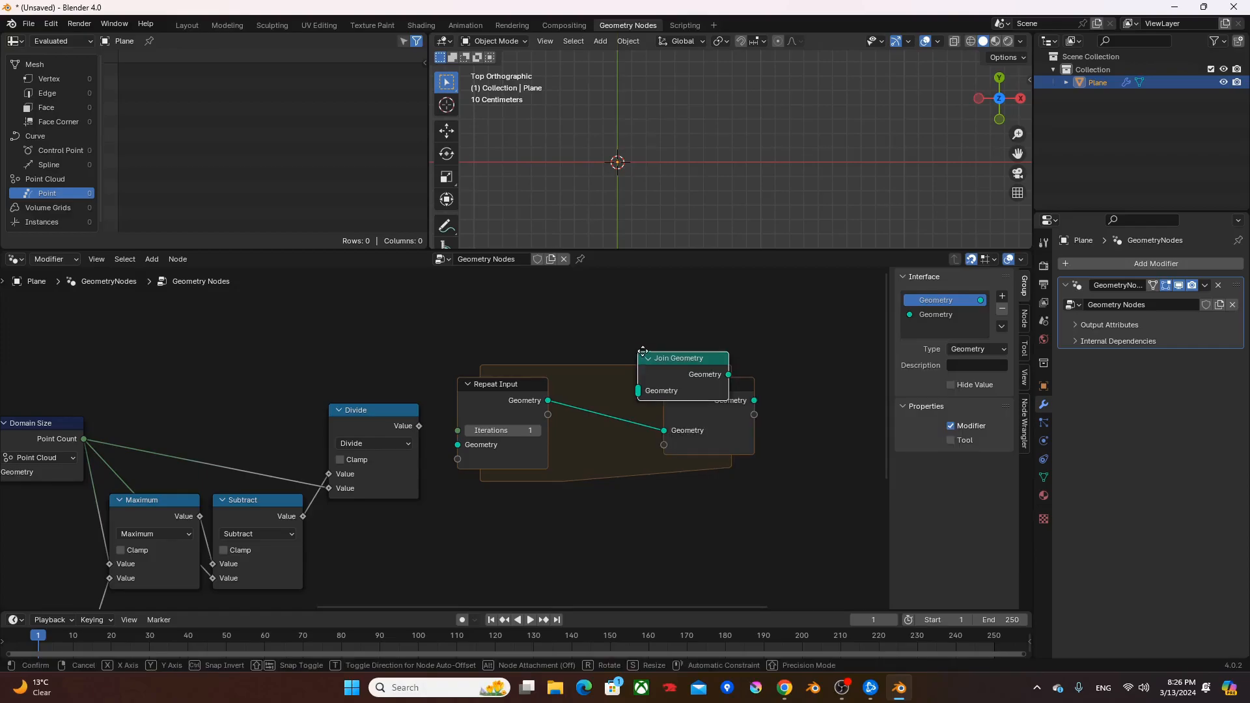
{"action": "left_click", "coordinate": [566, 381]}
- Output the first cnvTextToPoints group, feed its geometry to Repeat Input and Join Geometry, and connect Divide to Iterations
{"action": "middle_click_drag", "start_coordinate": [7, 427], "coordinate": [124, 414]}
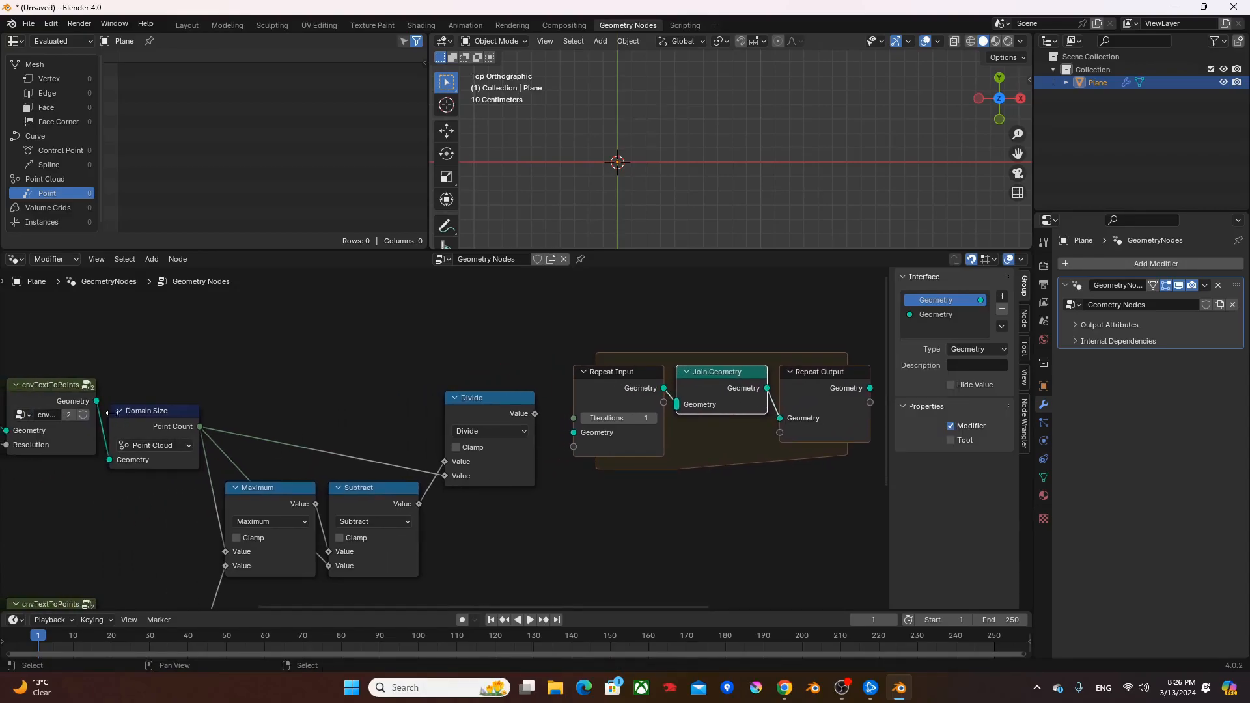
{"action": "left_click", "coordinate": [80, 396], "text": "ctrl+shift"}
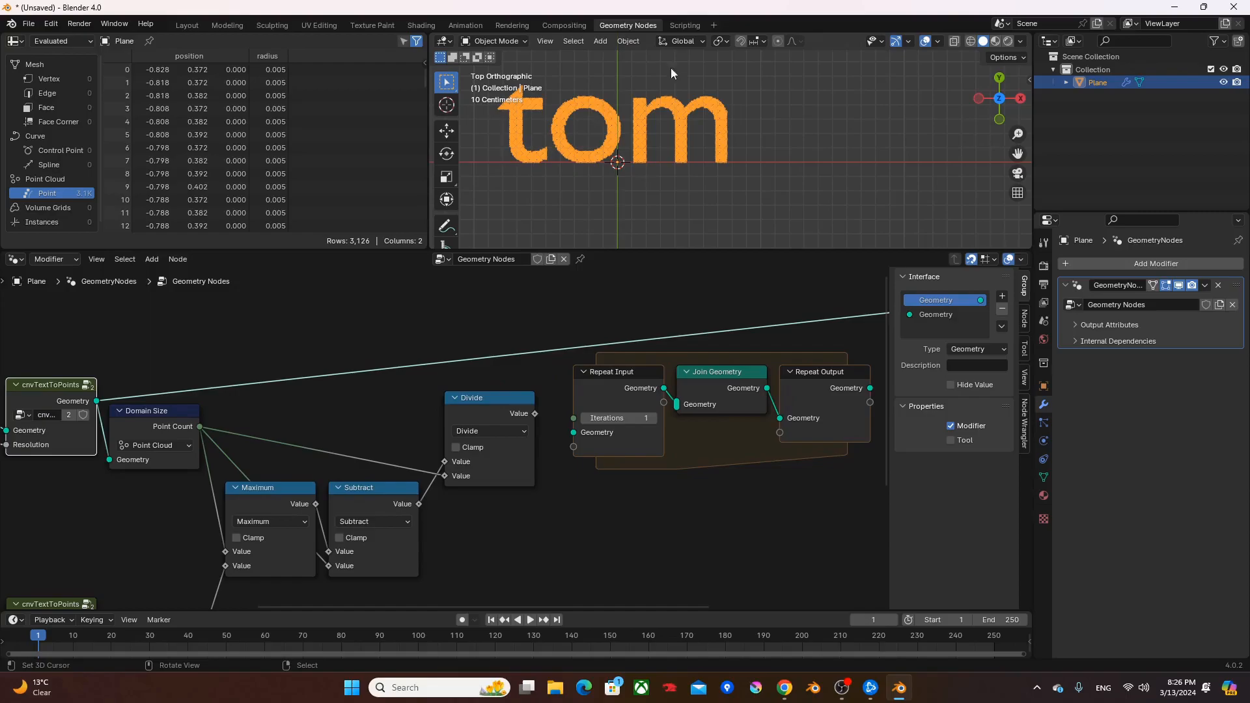
{"action": "left_click_drag", "start_coordinate": [96, 400], "coordinate": [582, 433]}
{"action": "left_click_drag", "start_coordinate": [97, 403], "coordinate": [674, 415]}
{"action": "left_click_drag", "start_coordinate": [535, 415], "coordinate": [576, 421]}
{"action": "middle_click_drag", "start_coordinate": [723, 492], "coordinate": [579, 487]}
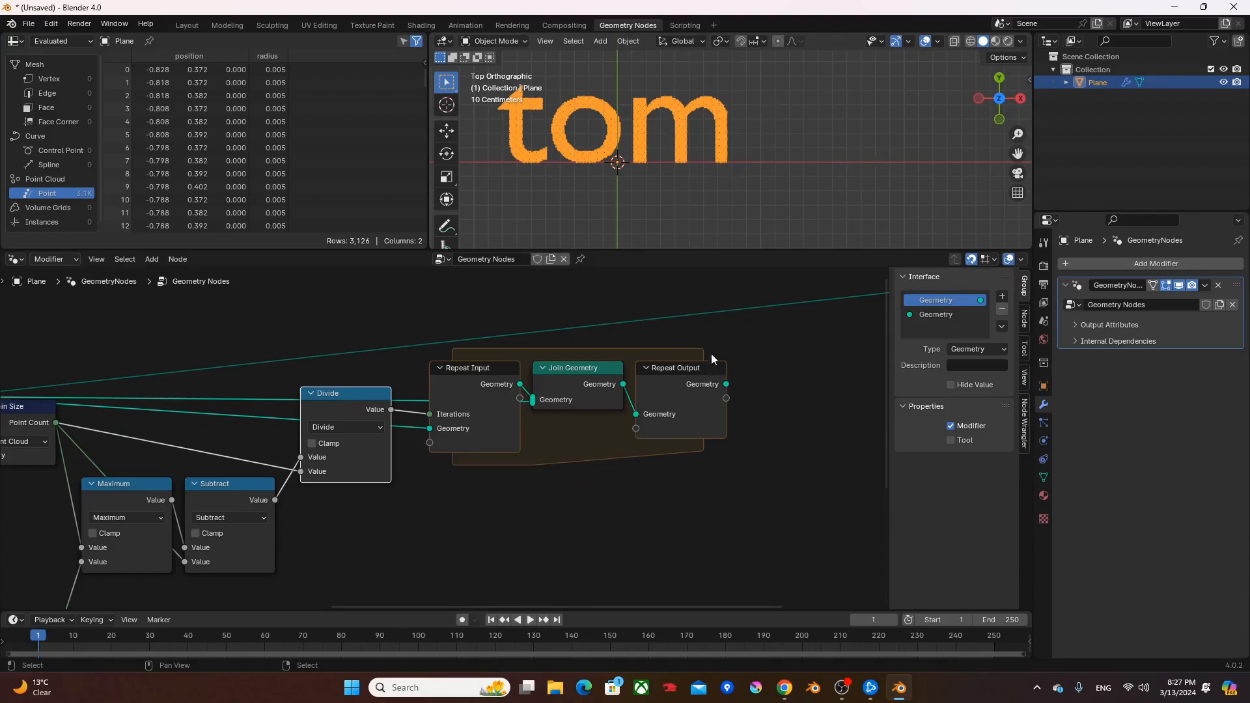
- Duplicate the Divide node with its input links, place the copy below it, and change the operation to Floored Modulo
{"action": "left_click_drag", "start_coordinate": [305, 320], "coordinate": [707, 482]}
{"action": "left_click", "coordinate": [654, 508]}
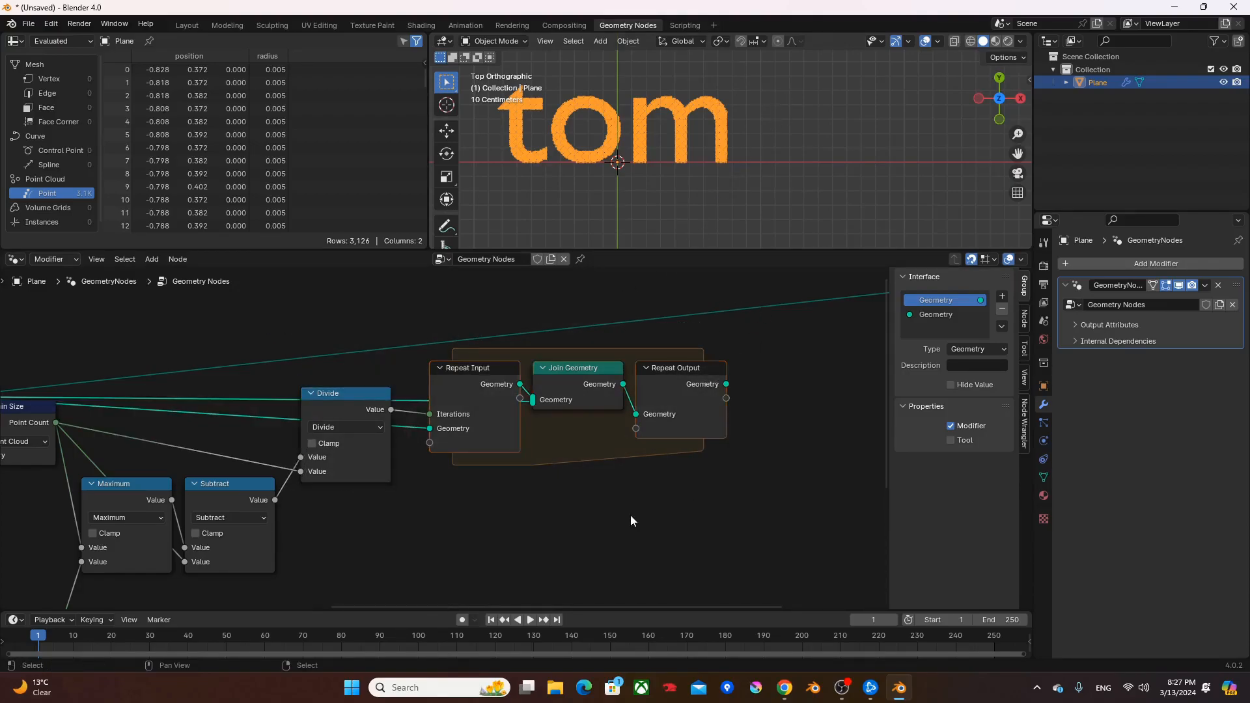
{"action": "middle_click_drag", "start_coordinate": [550, 509], "coordinate": [681, 440]}
{"action": "left_click", "coordinate": [476, 323]}
{"action": "key", "text": "g"}
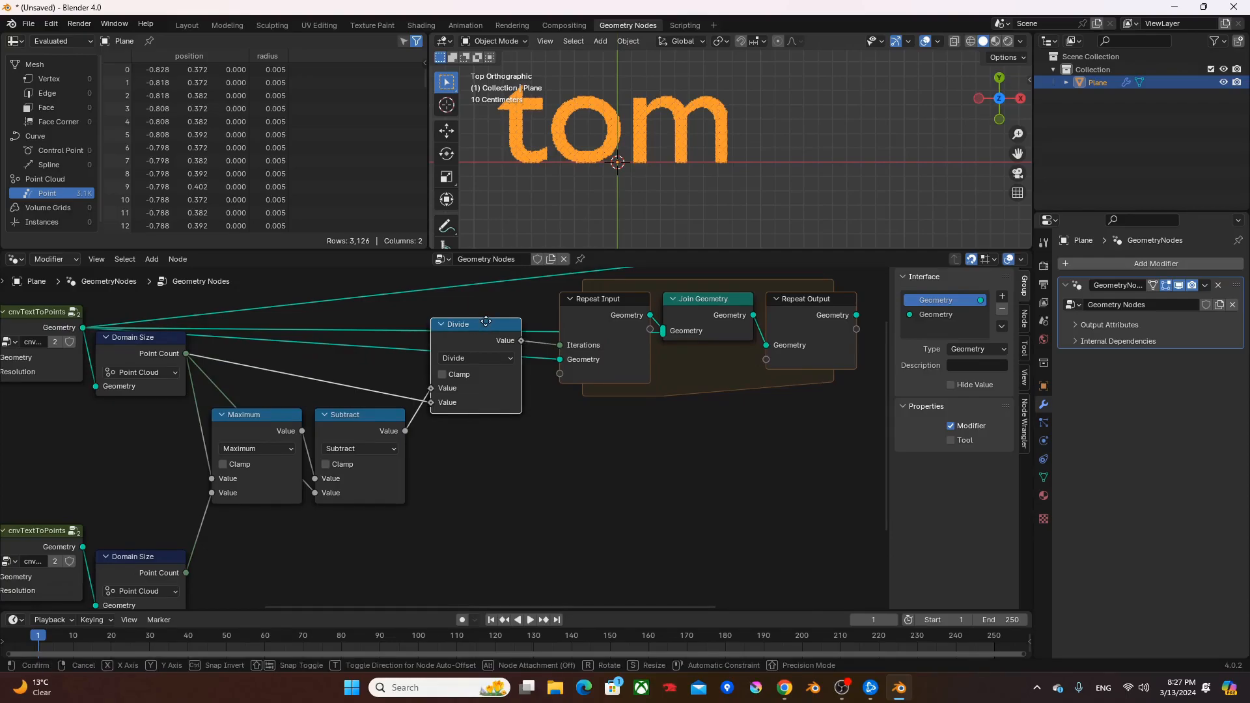
{"action": "key", "text": "y"}
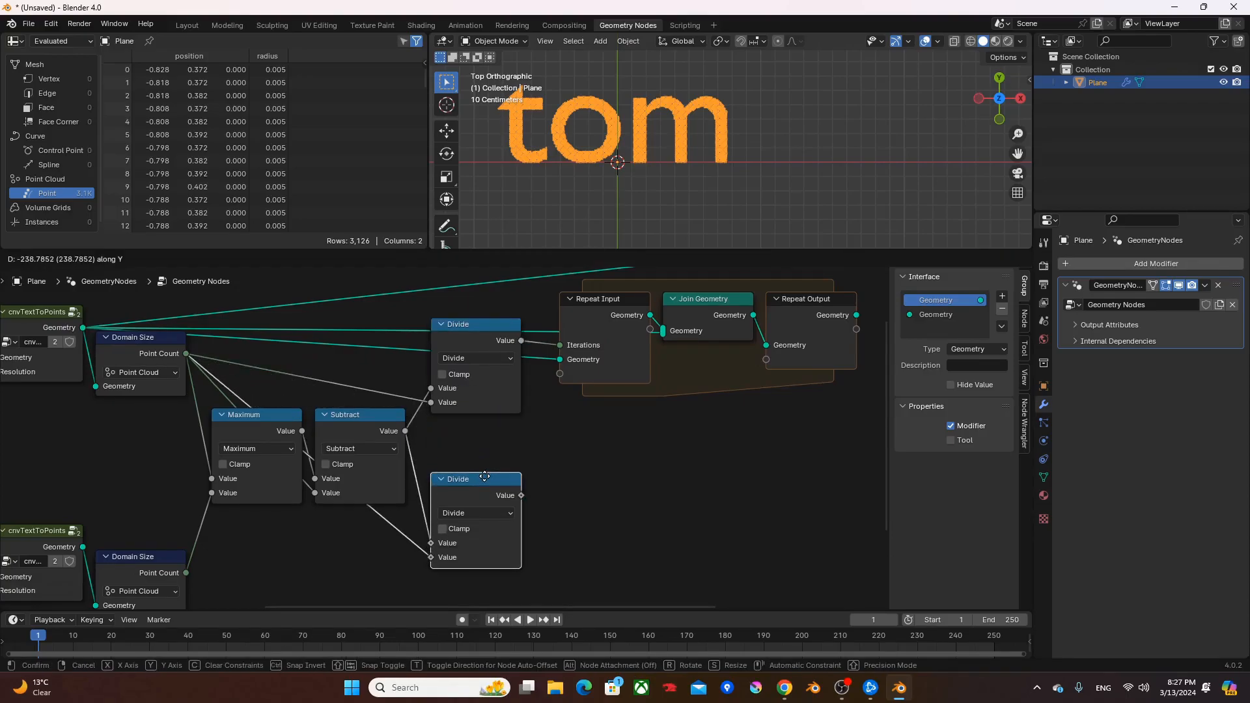
{"action": "left_click", "coordinate": [483, 479]}
{"action": "middle_click_drag", "start_coordinate": [572, 474], "coordinate": [526, 437]}
{"action": "left_click", "coordinate": [435, 476]}
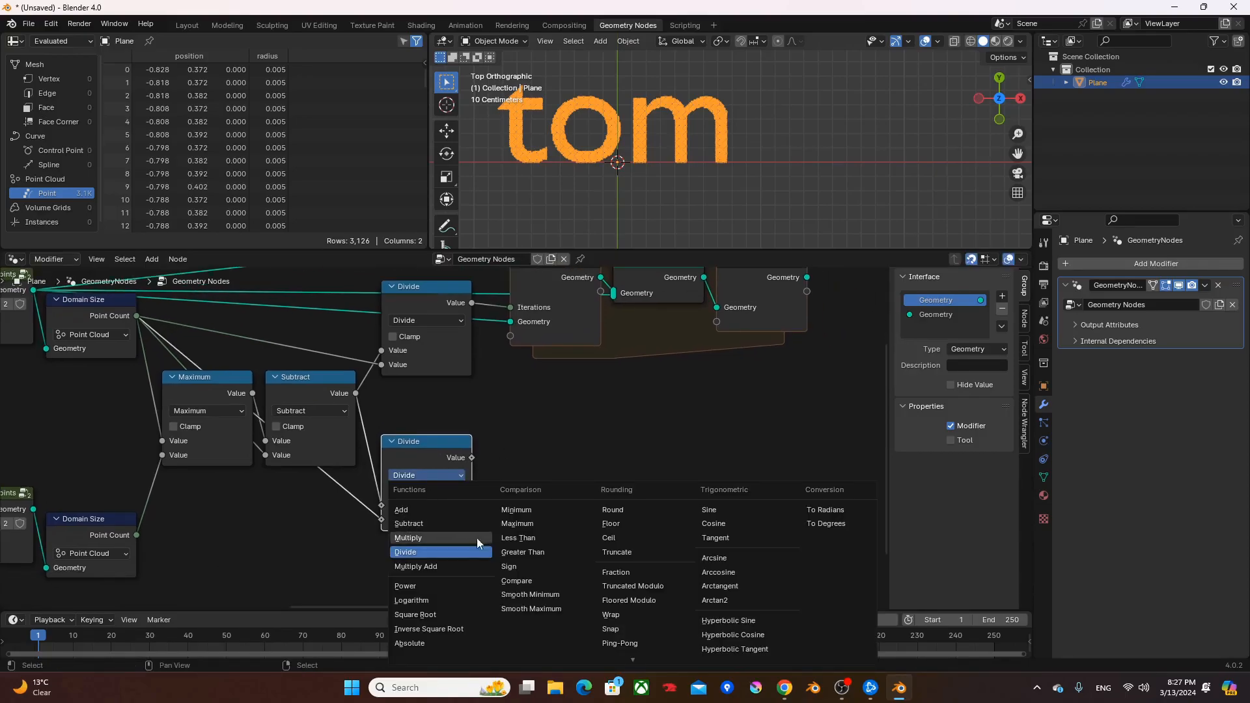
{"action": "left_click", "coordinate": [650, 596]}
{"action": "middle_click_drag", "start_coordinate": [601, 464], "coordinate": [648, 478]}
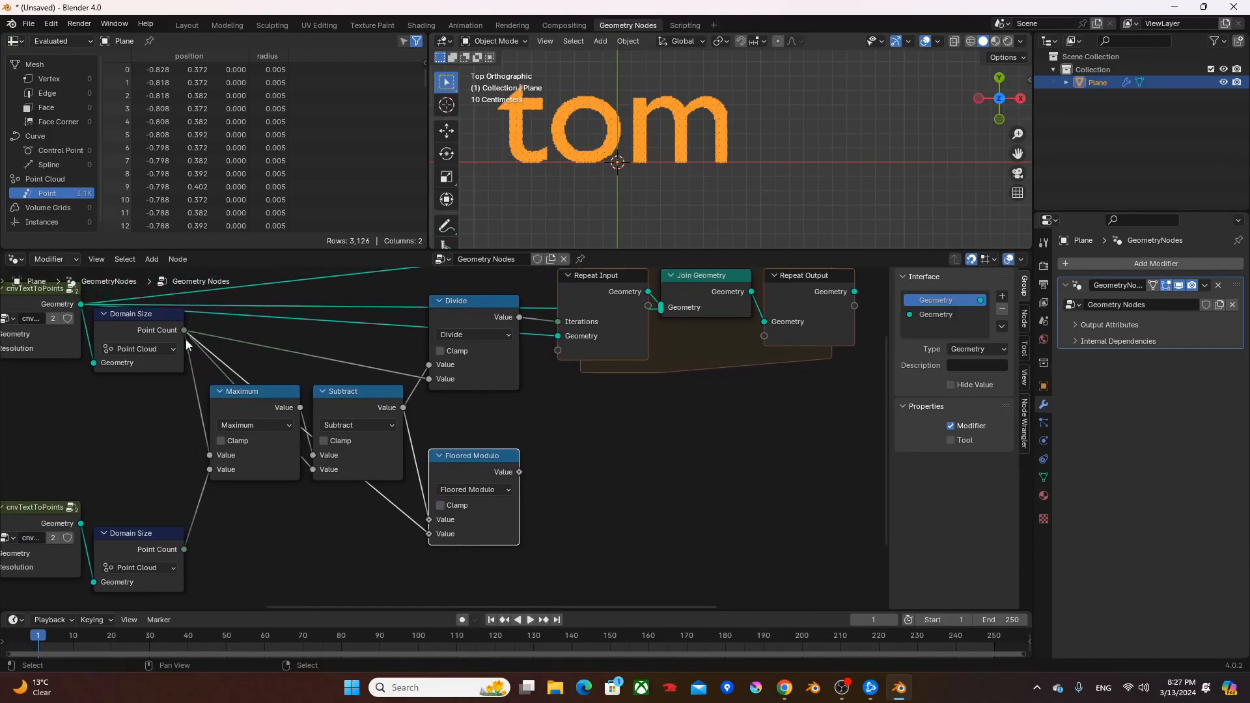
- Add a Subtract node beside Floored Modulo that subtracts the modulo value from the first Domain Size's Point Count
{"action": "left_click_drag", "start_coordinate": [185, 330], "coordinate": [655, 474]}
{"action": "type", "text": "su"}
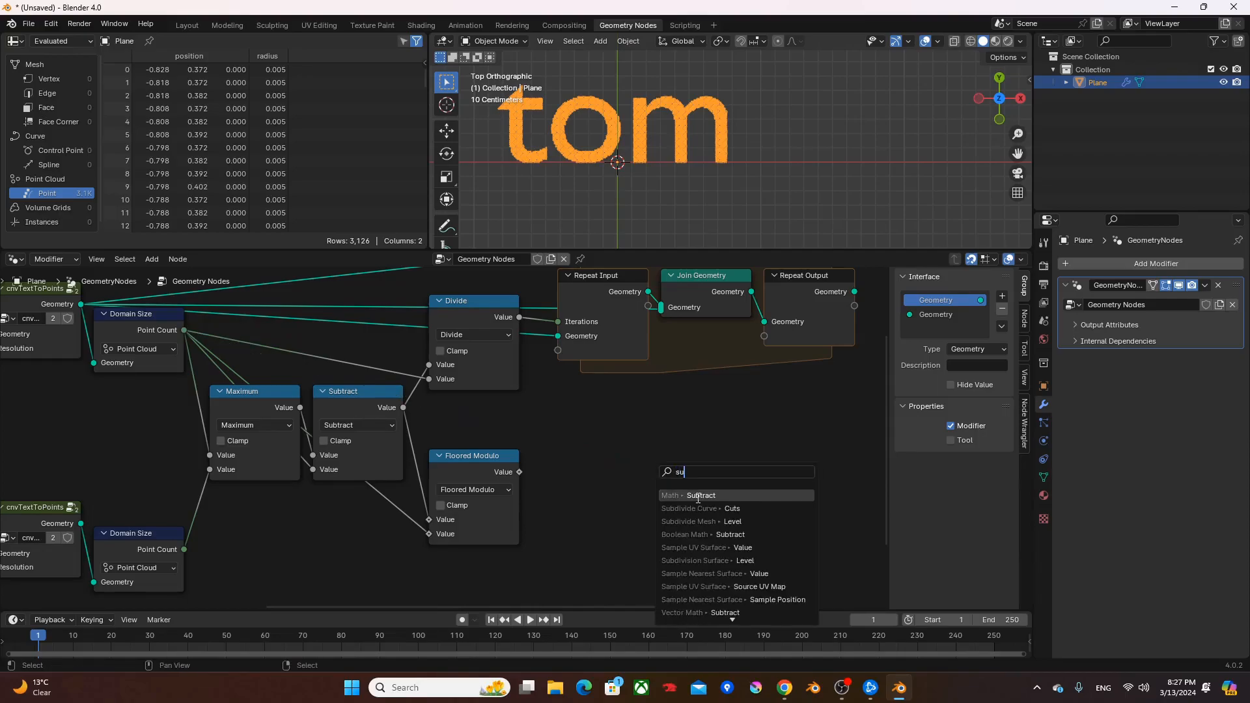
{"action": "left_click", "coordinate": [685, 497]}
{"action": "left_click", "coordinate": [575, 485]}
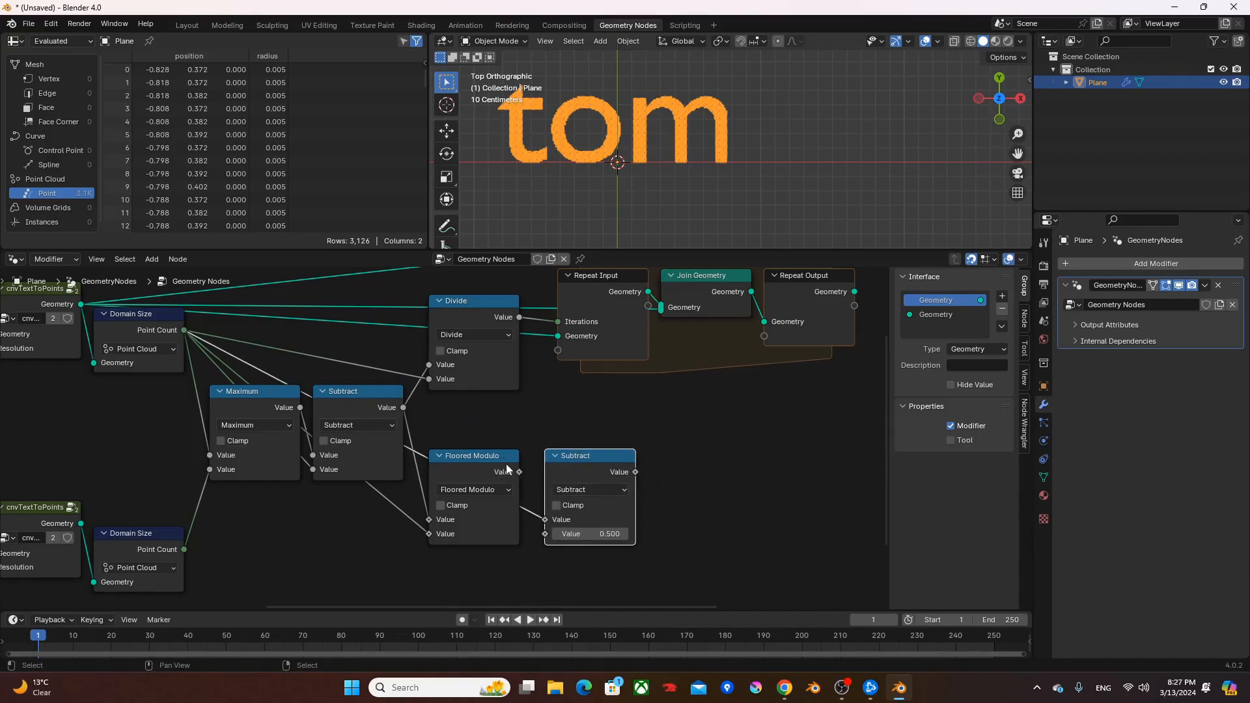
{"action": "right_click_drag", "start_coordinate": [481, 468], "coordinate": [621, 530], "text": "alt"}
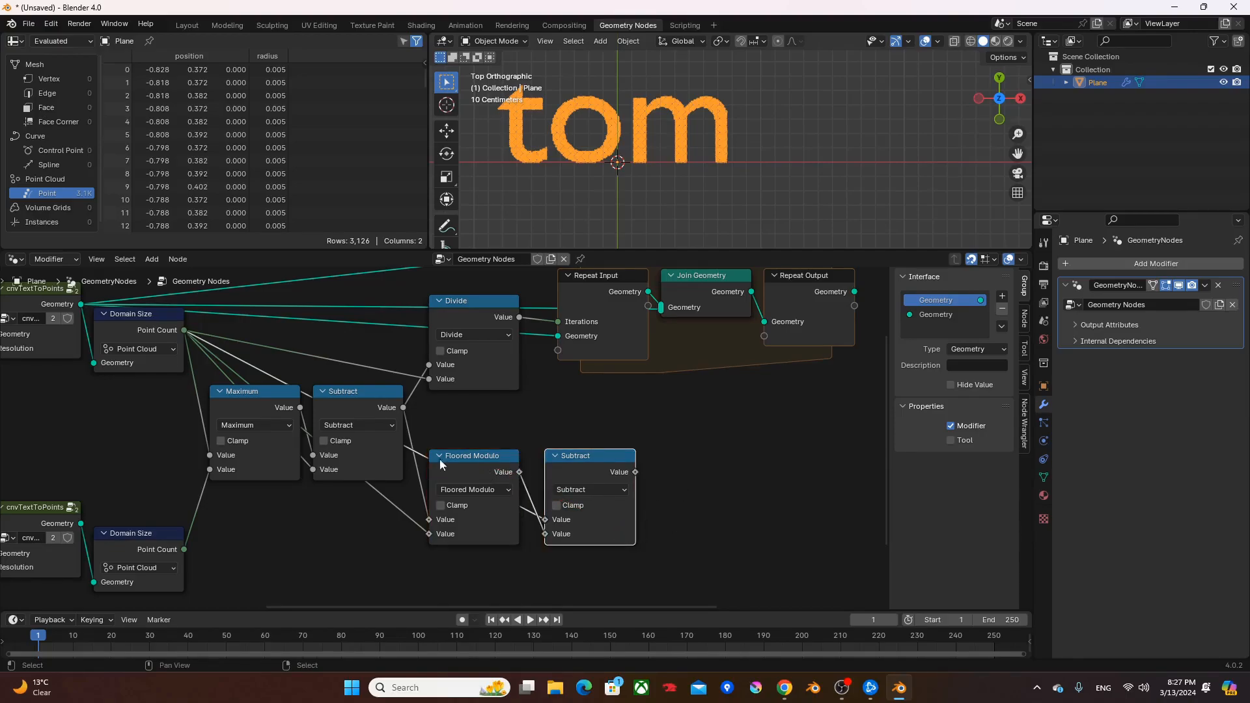
- Add a Separate Geometry node in Point mode fed by the first cnvTextToPoints group's geometry, placed below the Repeat Zone
{"action": "middle_click_drag", "start_coordinate": [78, 314], "coordinate": [124, 329]}
{"action": "left_click_drag", "start_coordinate": [127, 319], "coordinate": [822, 444]}
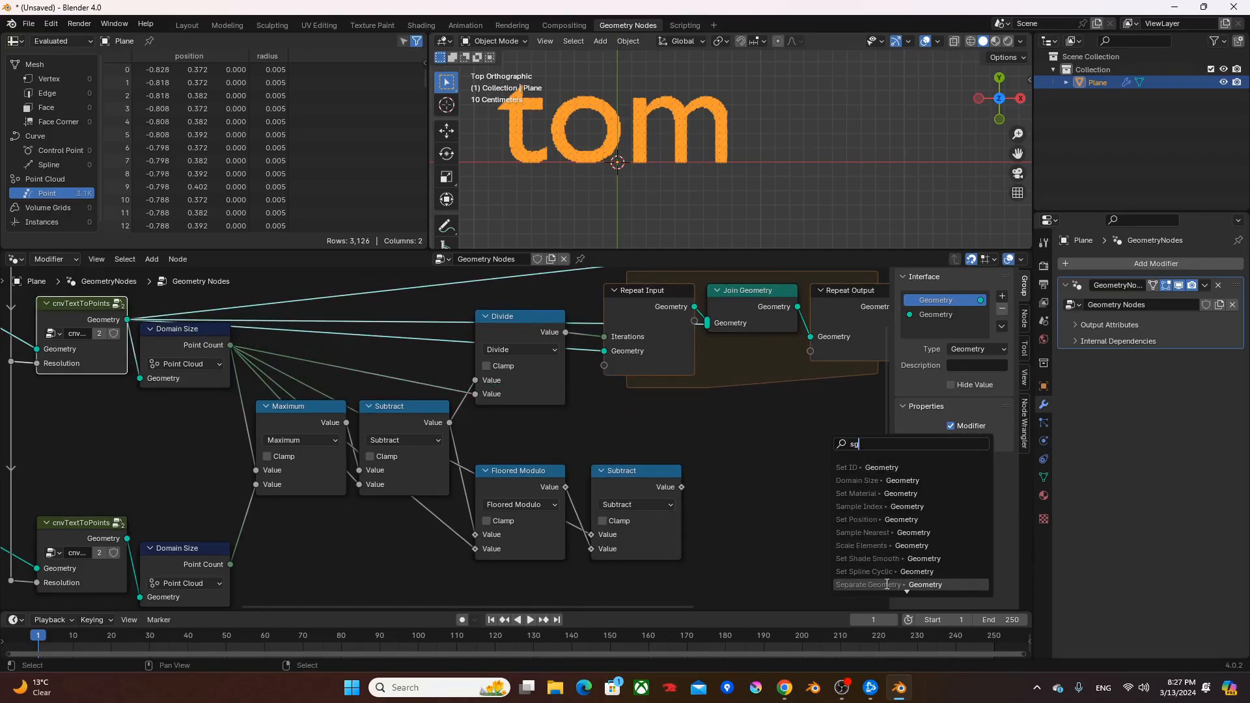
{"action": "left_click", "coordinate": [866, 558]}
{"action": "left_click", "coordinate": [845, 574]}
{"action": "middle_click_drag", "start_coordinate": [813, 503], "coordinate": [550, 496]}
{"action": "left_click_drag", "start_coordinate": [564, 464], "coordinate": [588, 467]}
- Add an integer Greater Than or Equal compare node that drives the Separate Geometry selection
{"action": "left_click_drag", "start_coordinate": [548, 502], "coordinate": [519, 528]}
{"action": "type", "text": "great"}
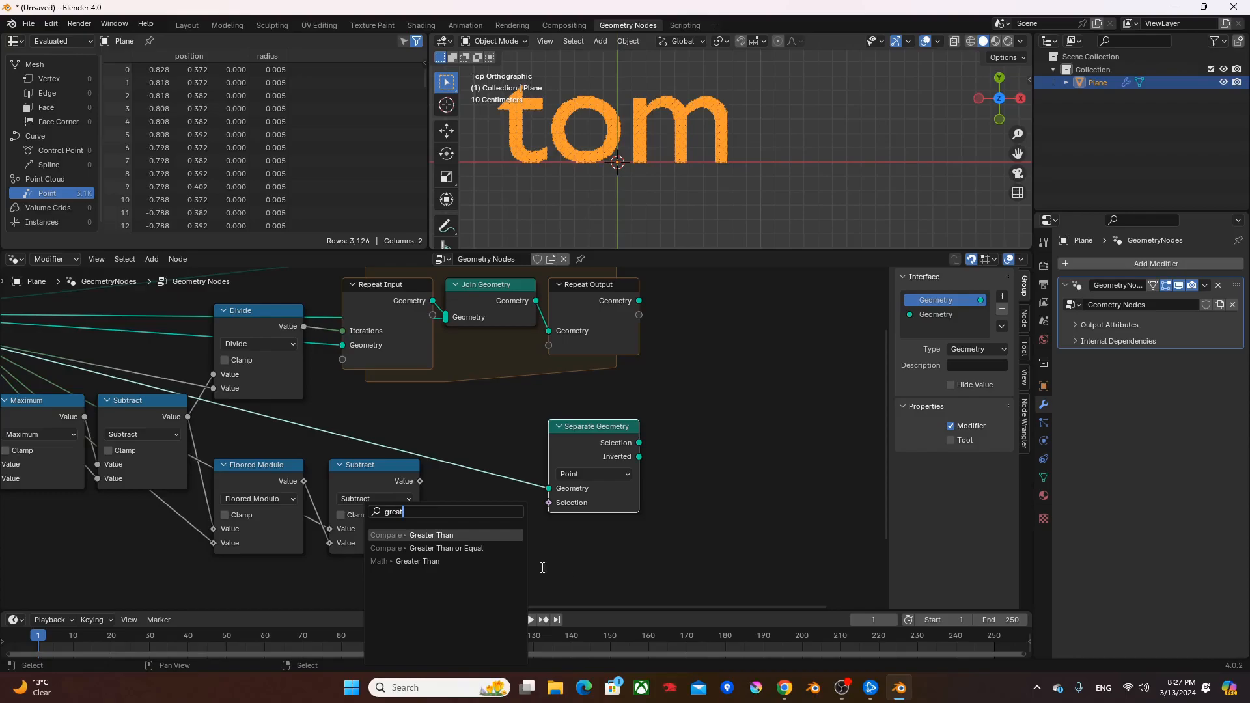
{"action": "left_click", "coordinate": [449, 548]}
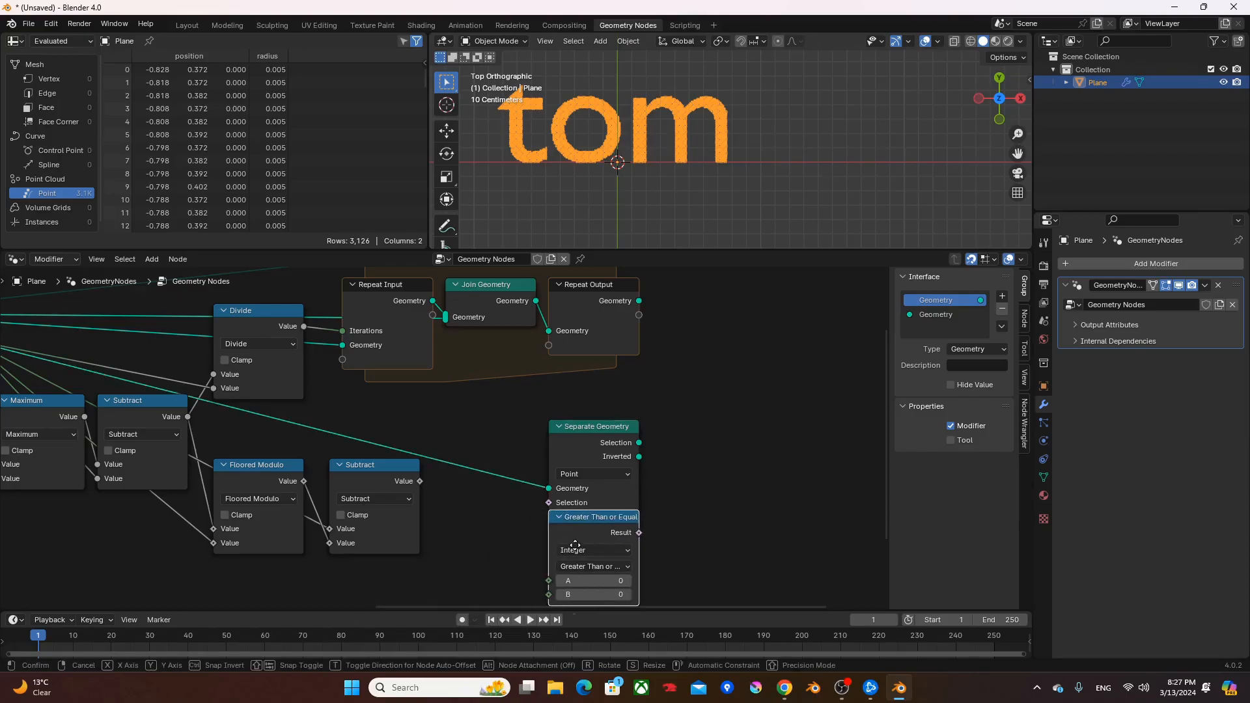
- Add an Index node as the comparison's A input and connect the last Subtract node's value to B
{"action": "key", "text": "F3"}
{"action": "type", "text": "im"}
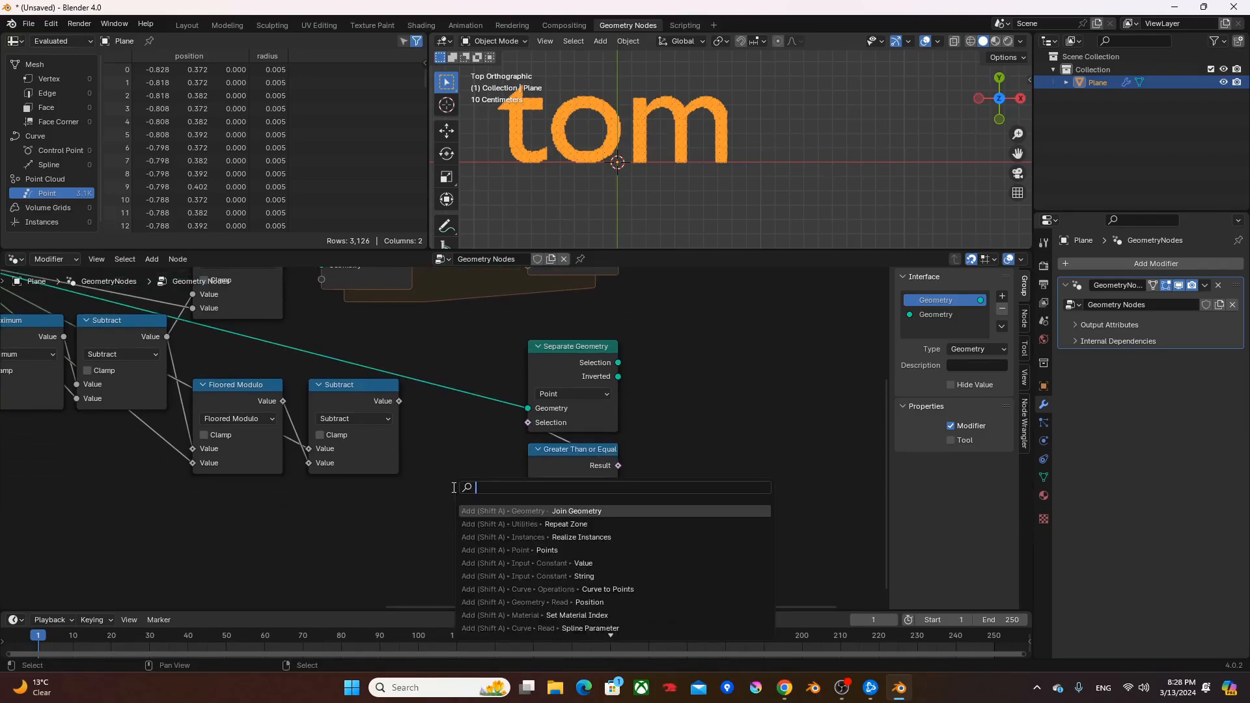
{"action": "key", "text": "BackSpace"}
{"action": "type", "text": "nde"}
{"action": "key", "text": "Return"}
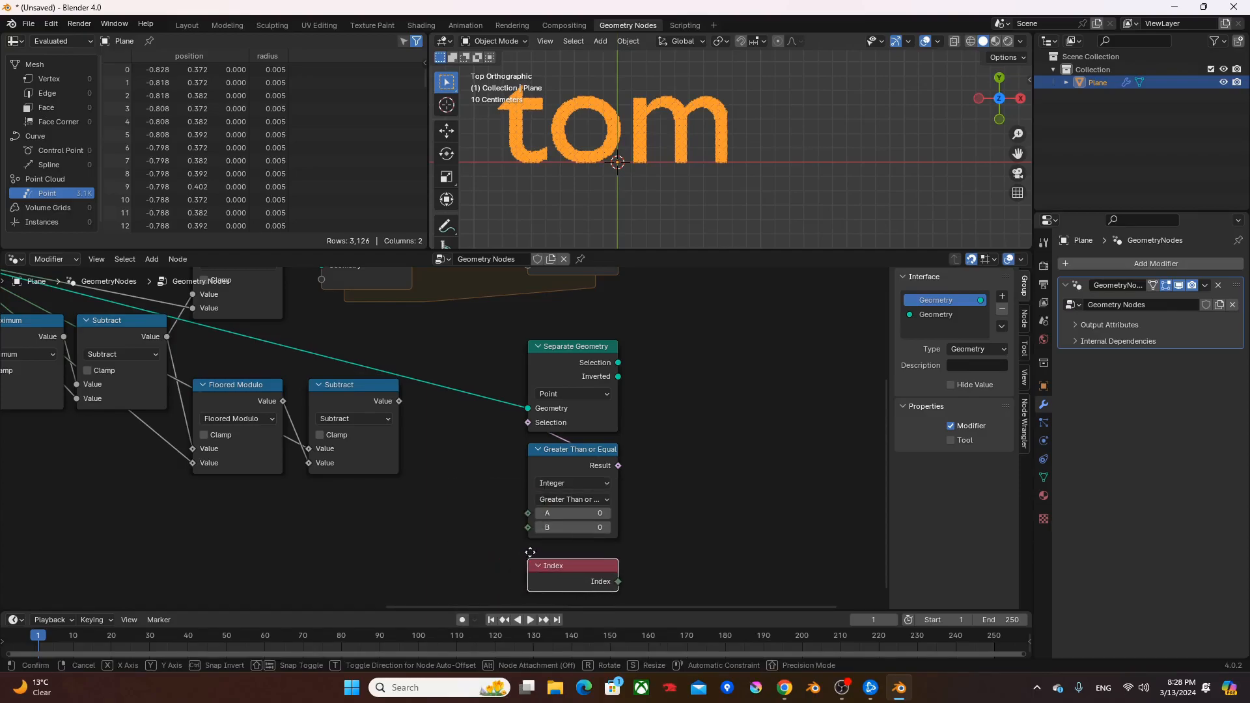
{"action": "left_click", "coordinate": [533, 550]}
{"action": "right_click_drag", "start_coordinate": [562, 558], "coordinate": [561, 496], "text": "alt"}
{"action": "left_click_drag", "start_coordinate": [400, 402], "coordinate": [530, 525]}
{"action": "middle_click_drag", "start_coordinate": [676, 359], "coordinate": [674, 401]}
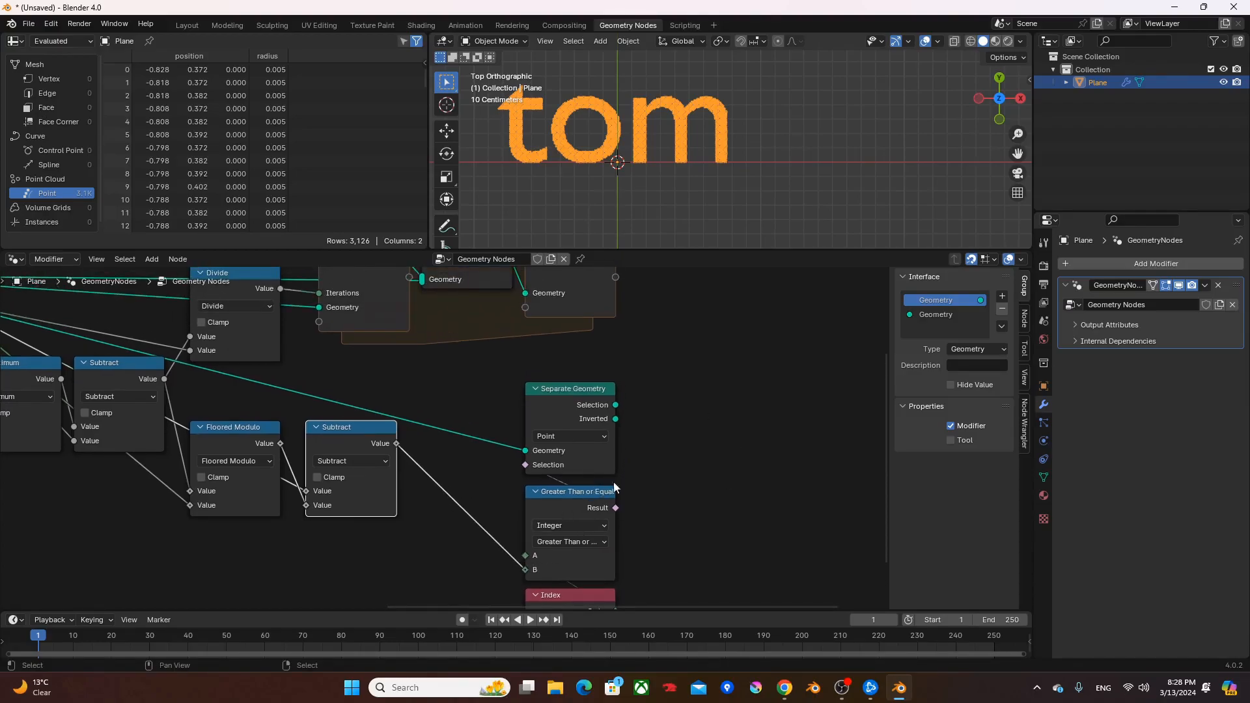
- Examine the point grid of the letter m in the viewport alongside the point-count node chain
{"action": "scroll", "coordinate": [720, 134], "scroll_direction": "up", "scroll_amount": 2}
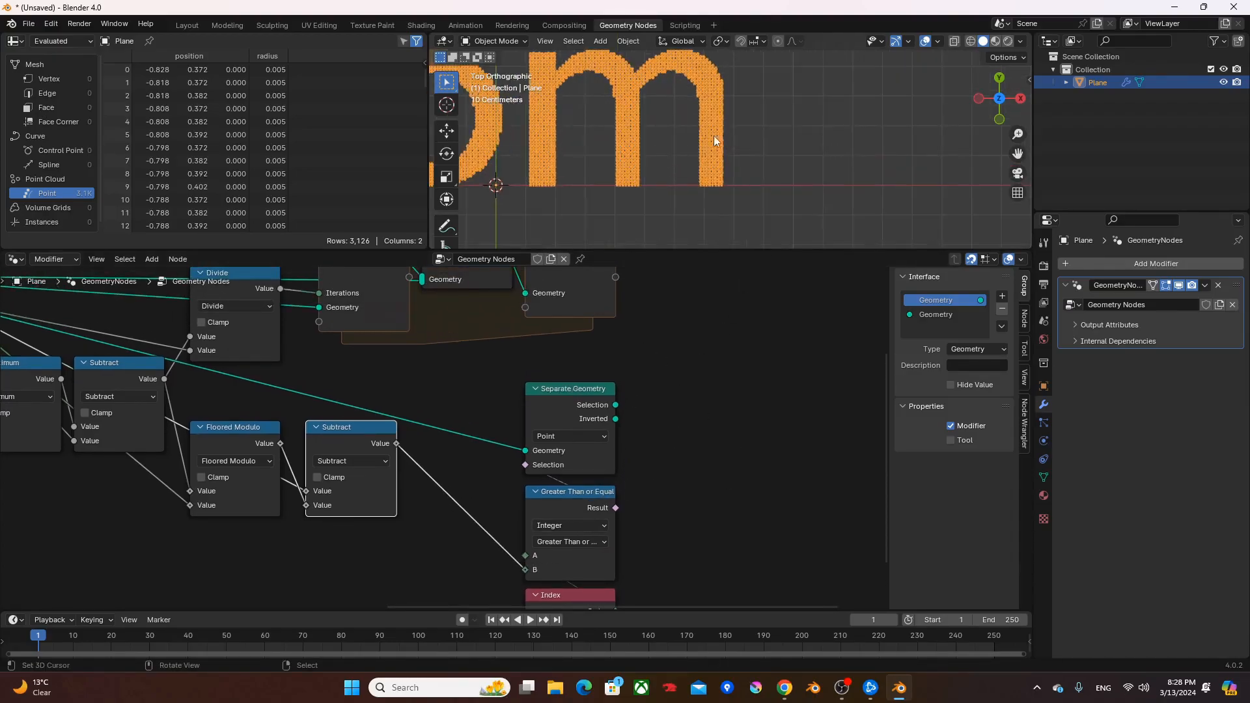
{"action": "middle_click_drag", "start_coordinate": [684, 147], "coordinate": [723, 147], "text": "shift"}
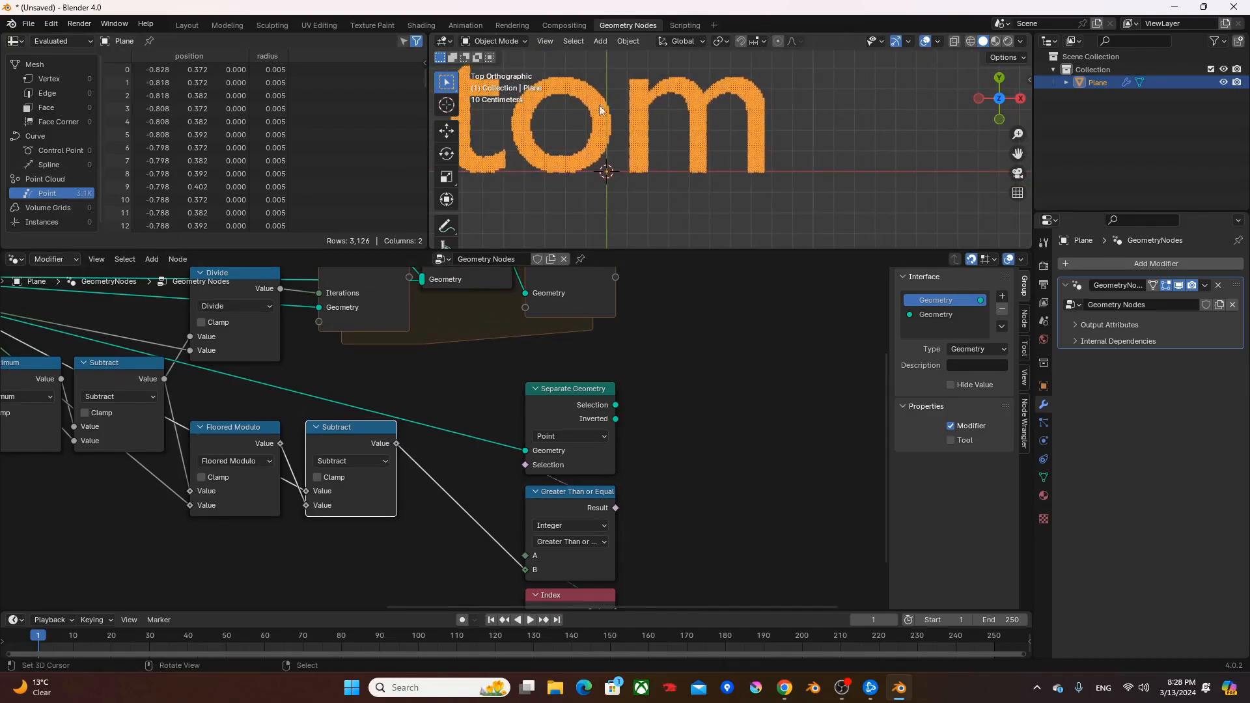
{"action": "scroll", "coordinate": [95, 408], "scroll_direction": "down", "scroll_amount": 2}
{"action": "middle_click_drag", "start_coordinate": [95, 408], "coordinate": [321, 390]}
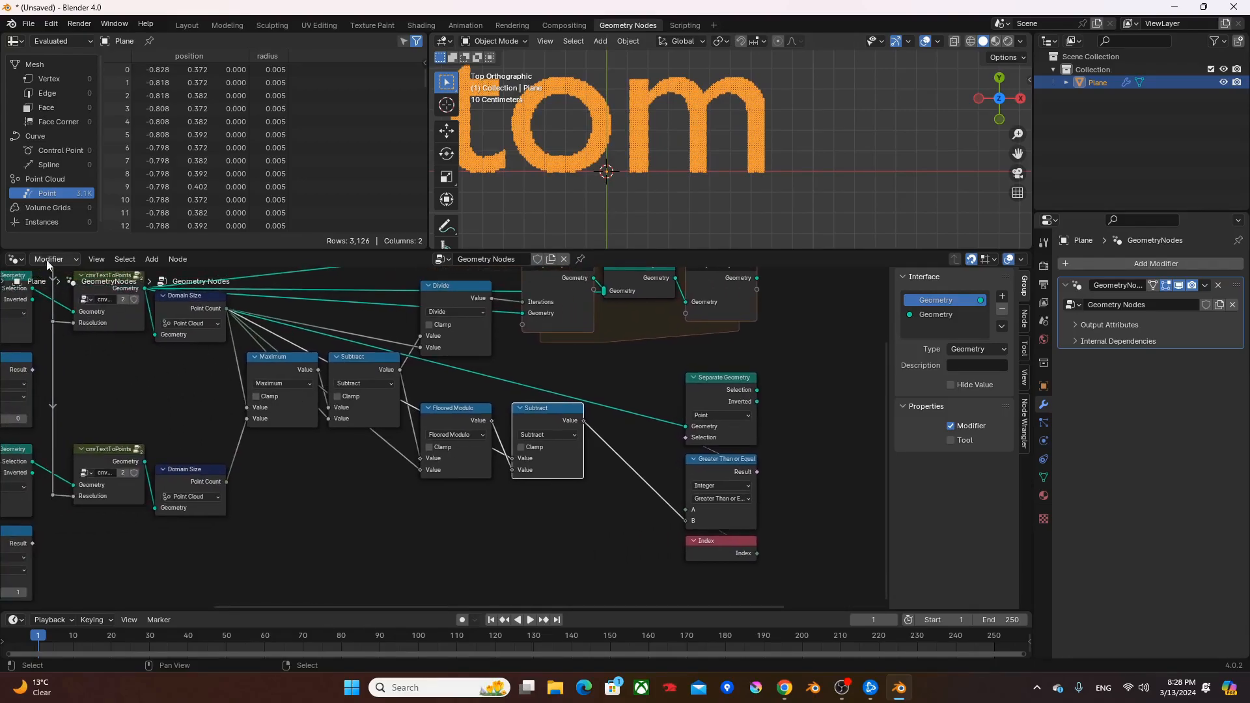
{"action": "scroll", "coordinate": [767, 143], "scroll_direction": "up", "scroll_amount": 2}
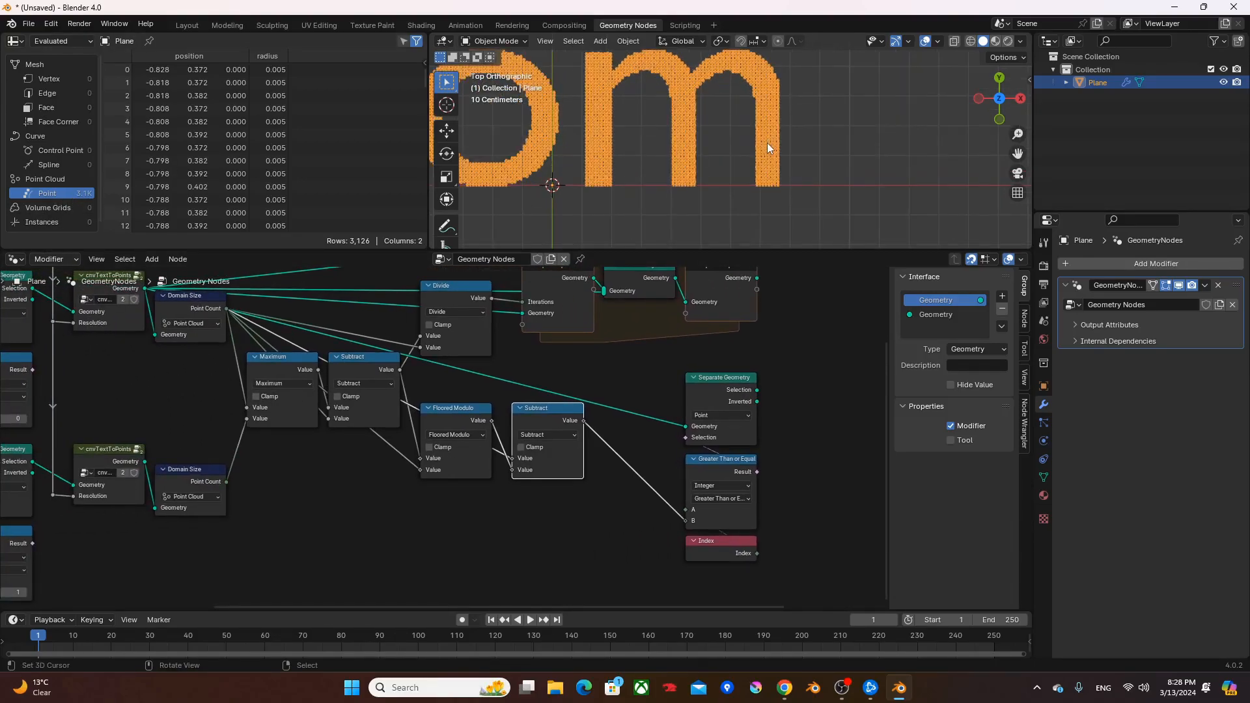
{"action": "middle_click_drag", "start_coordinate": [754, 151], "coordinate": [740, 191], "text": "shift"}
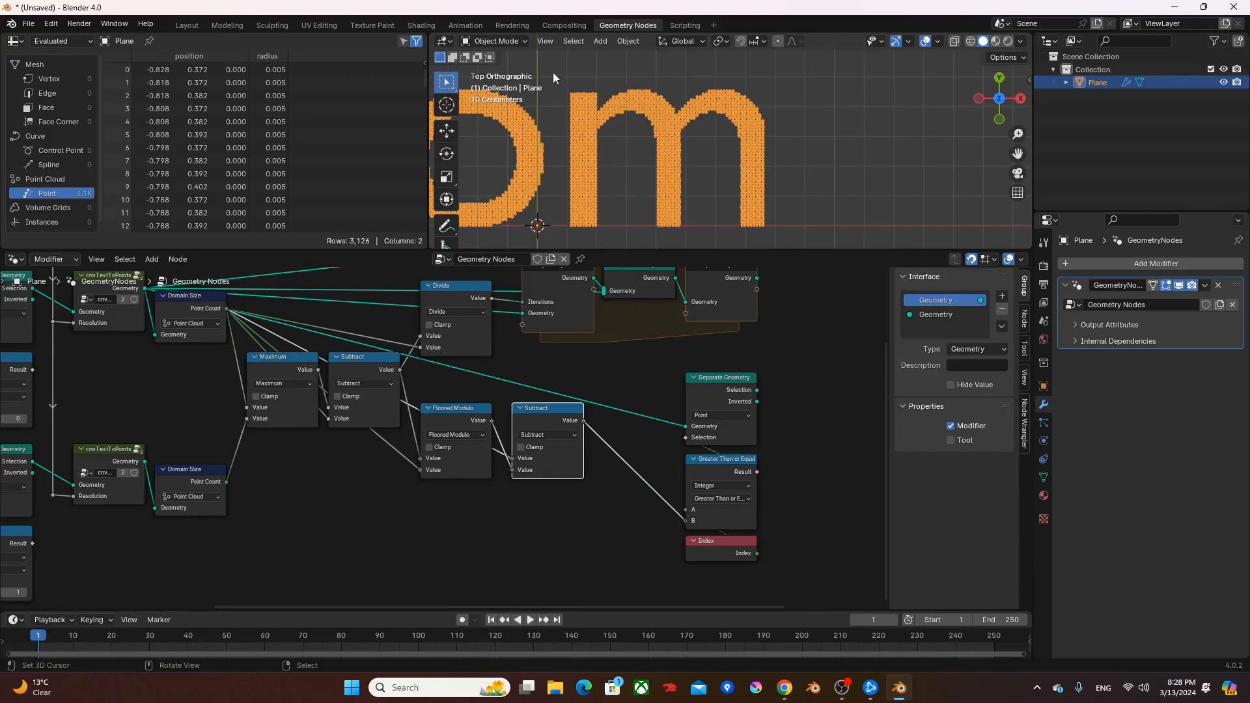
- Merge the Repeat Zone output and the Separate Geometry selection in an expanded Join Geometry node and route it to the Group Output
{"action": "scroll", "coordinate": [612, 84], "scroll_direction": "down", "scroll_amount": 2}
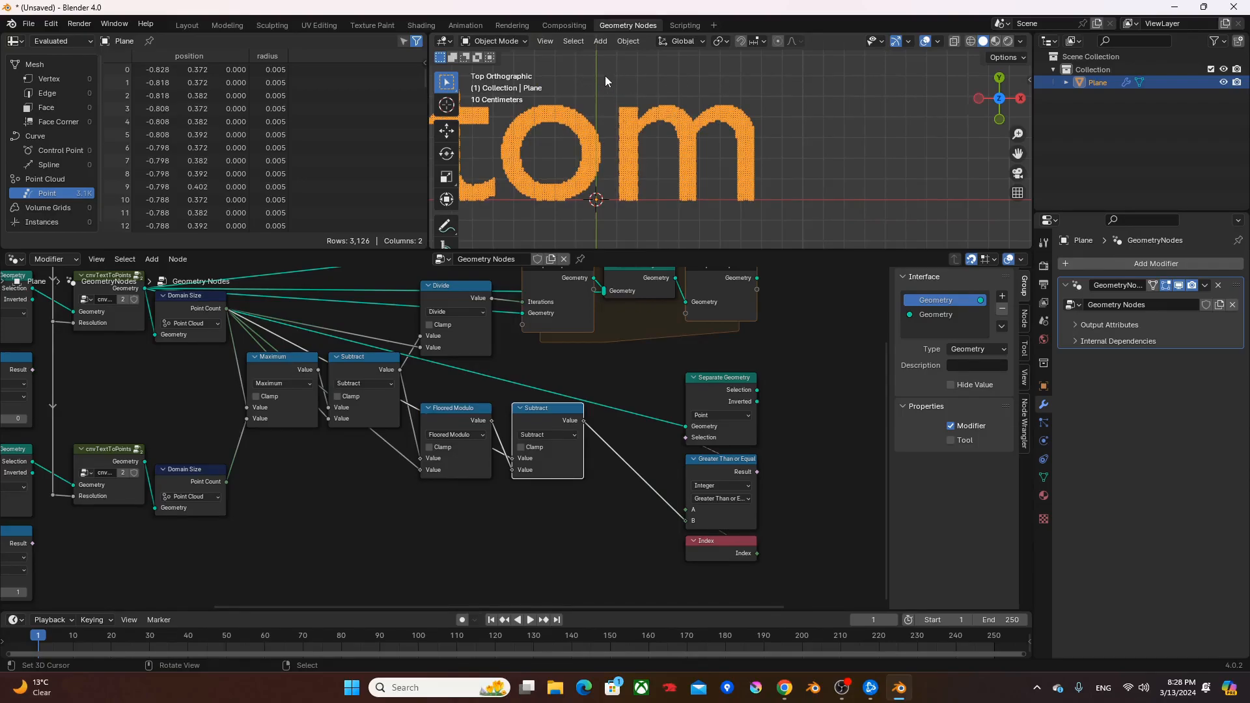
{"action": "left_click_drag", "start_coordinate": [600, 72], "coordinate": [623, 130]}
{"action": "left_click_drag", "start_coordinate": [636, 54], "coordinate": [810, 234]}
{"action": "middle_click_drag", "start_coordinate": [818, 346], "coordinate": [754, 384]}
{"action": "right_click_drag", "start_coordinate": [684, 336], "coordinate": [670, 424], "text": "ctrl+shift"}
{"action": "middle_click_drag", "start_coordinate": [736, 375], "coordinate": [638, 397]}
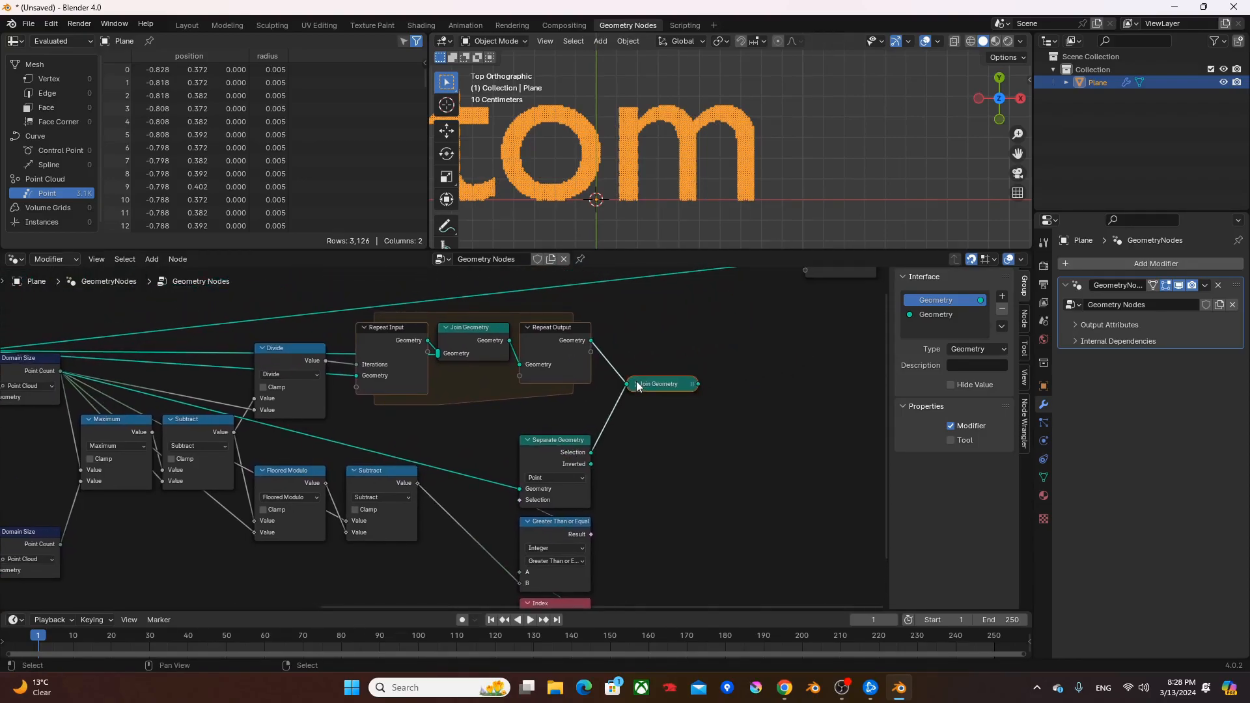
{"action": "key", "text": "h"}
{"action": "left_click", "coordinate": [666, 393], "text": "ctrl+shift"}
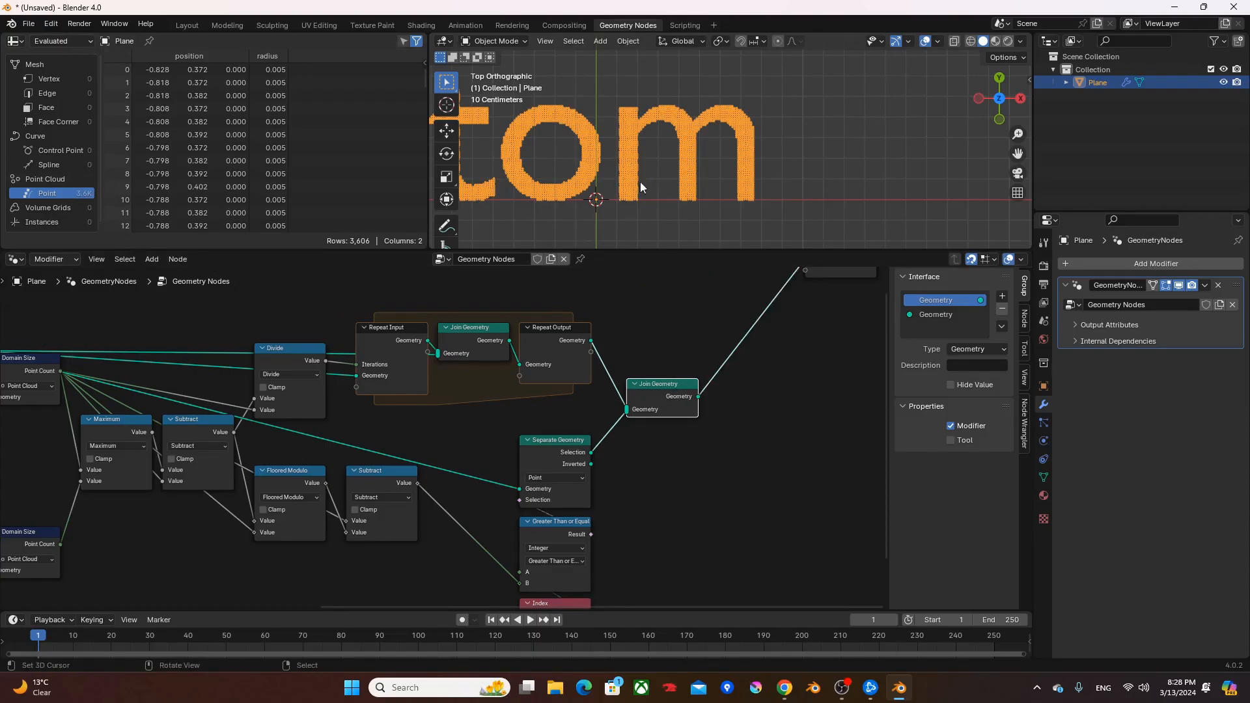
- Compare the spreadsheet row counts of the joined geometry, the second cnvTextToPoints group and the first cnvTextToPoints group
{"action": "scroll", "coordinate": [143, 188], "scroll_direction": "down", "scroll_amount": 3}
{"action": "scroll", "coordinate": [260, 176], "scroll_direction": "down", "scroll_amount": 4}
{"action": "left_click_drag", "start_coordinate": [423, 79], "coordinate": [431, 273]}
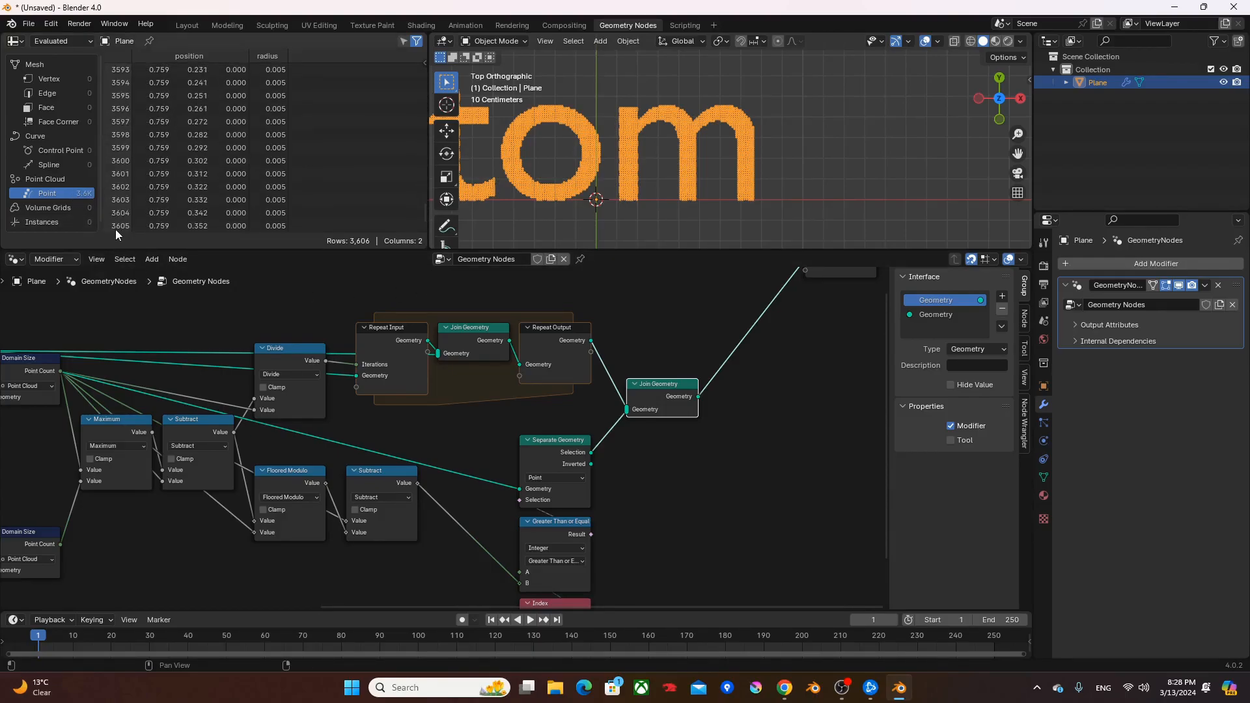
{"action": "middle_click_drag", "start_coordinate": [118, 332], "coordinate": [201, 309]}
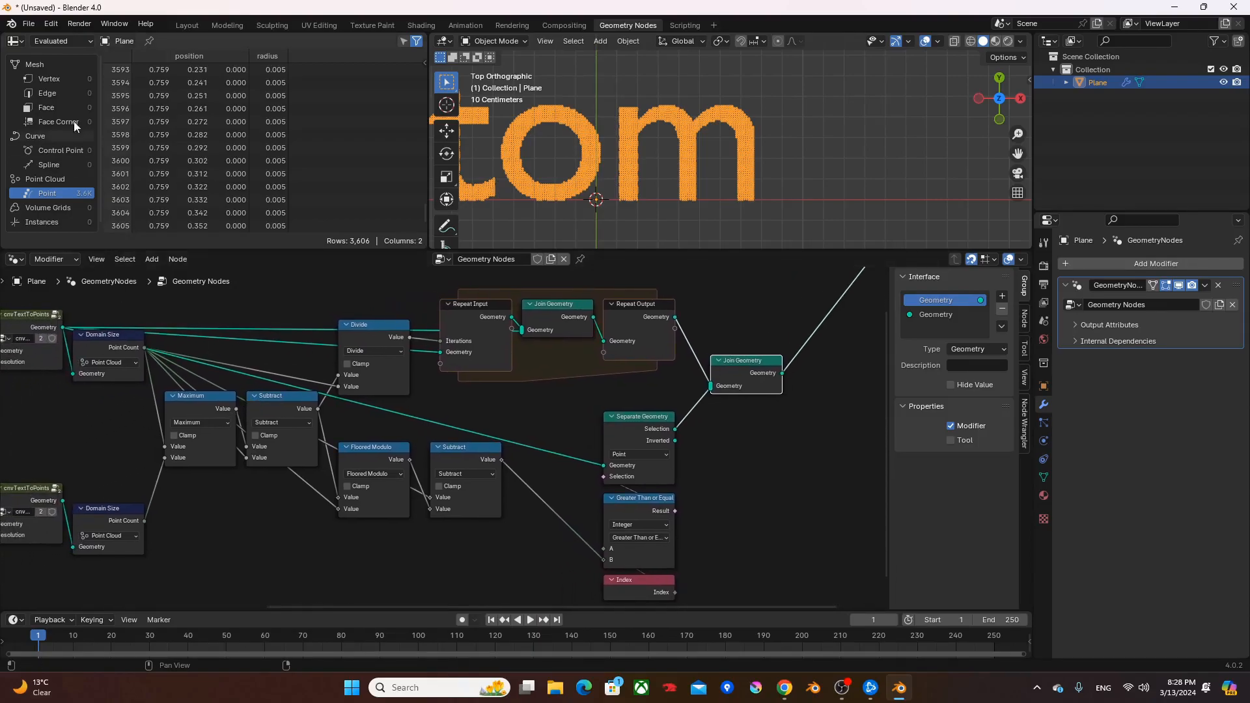
{"action": "middle_click_drag", "start_coordinate": [159, 380], "coordinate": [333, 492]}
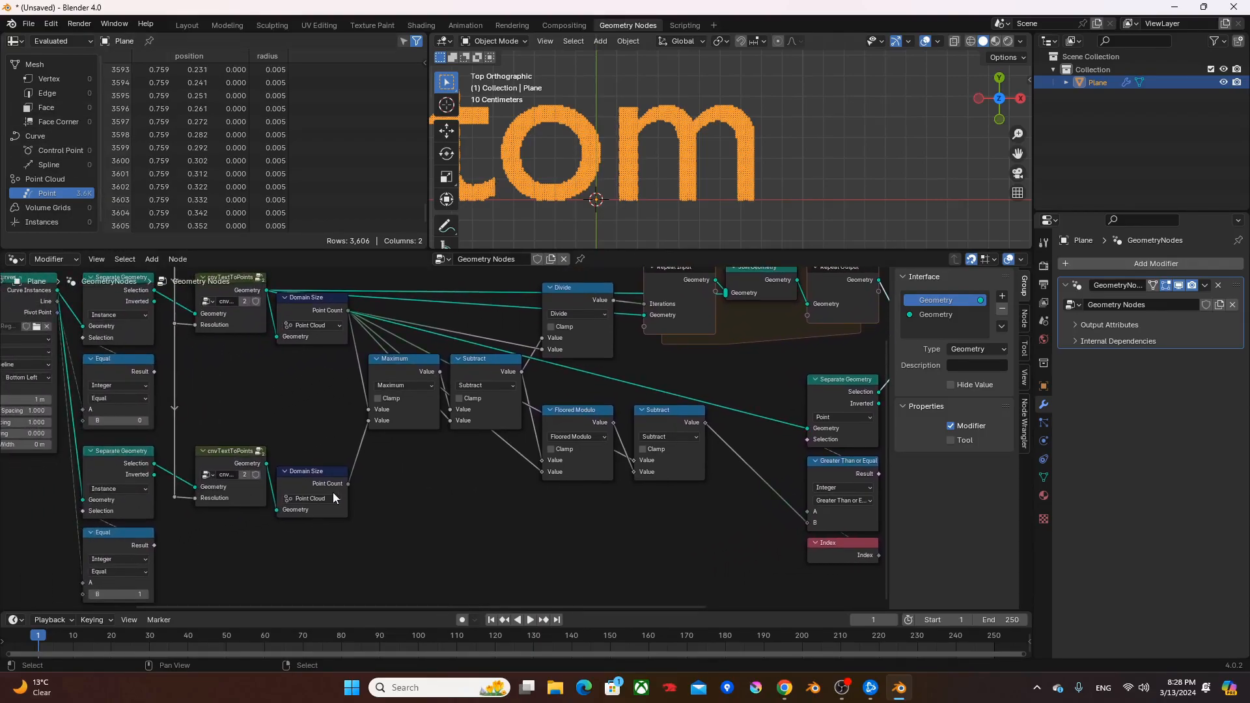
{"action": "left_click", "coordinate": [238, 459], "text": "ctrl+shift"}
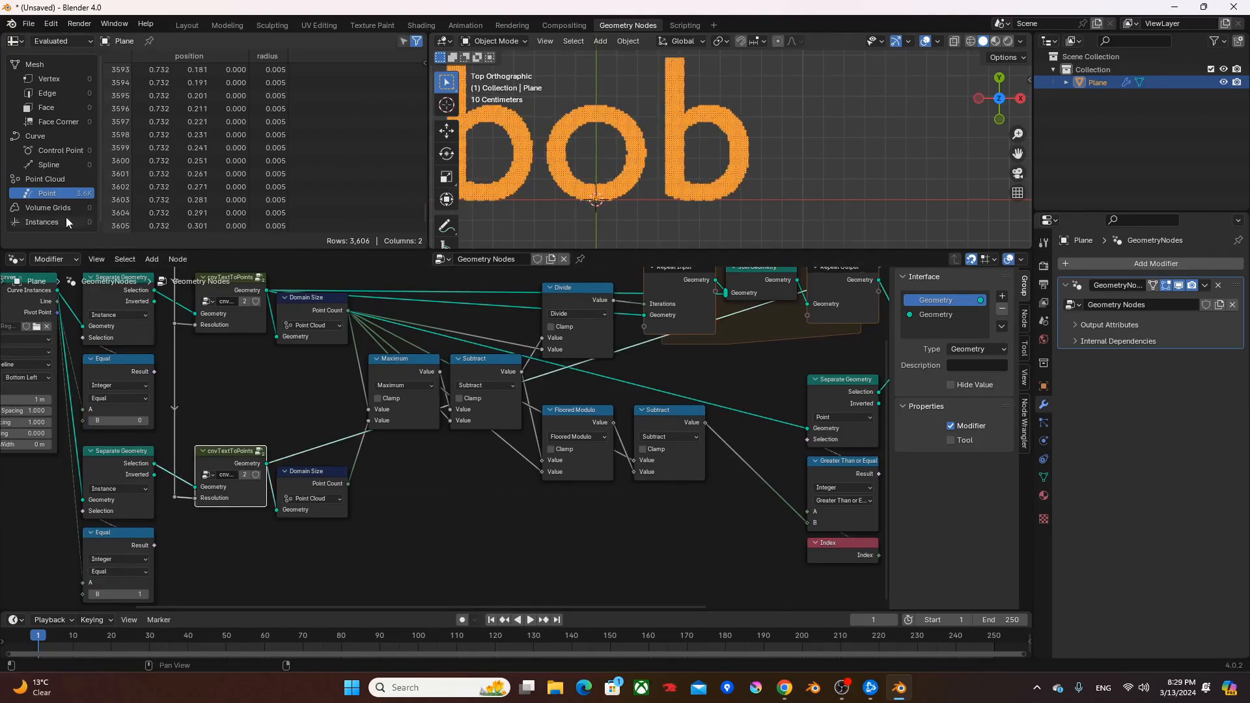
{"action": "middle_click_drag", "start_coordinate": [279, 438], "coordinate": [283, 490]}
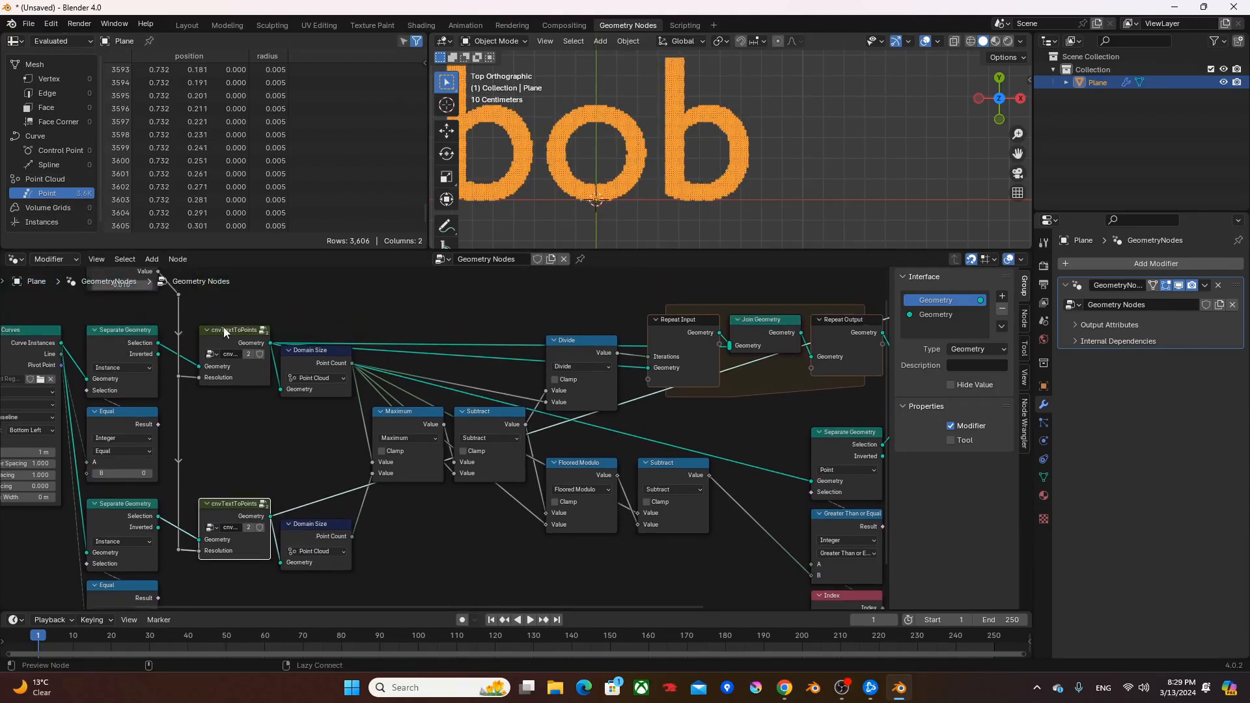
{"action": "left_click", "coordinate": [233, 341], "text": "ctrl+shift"}
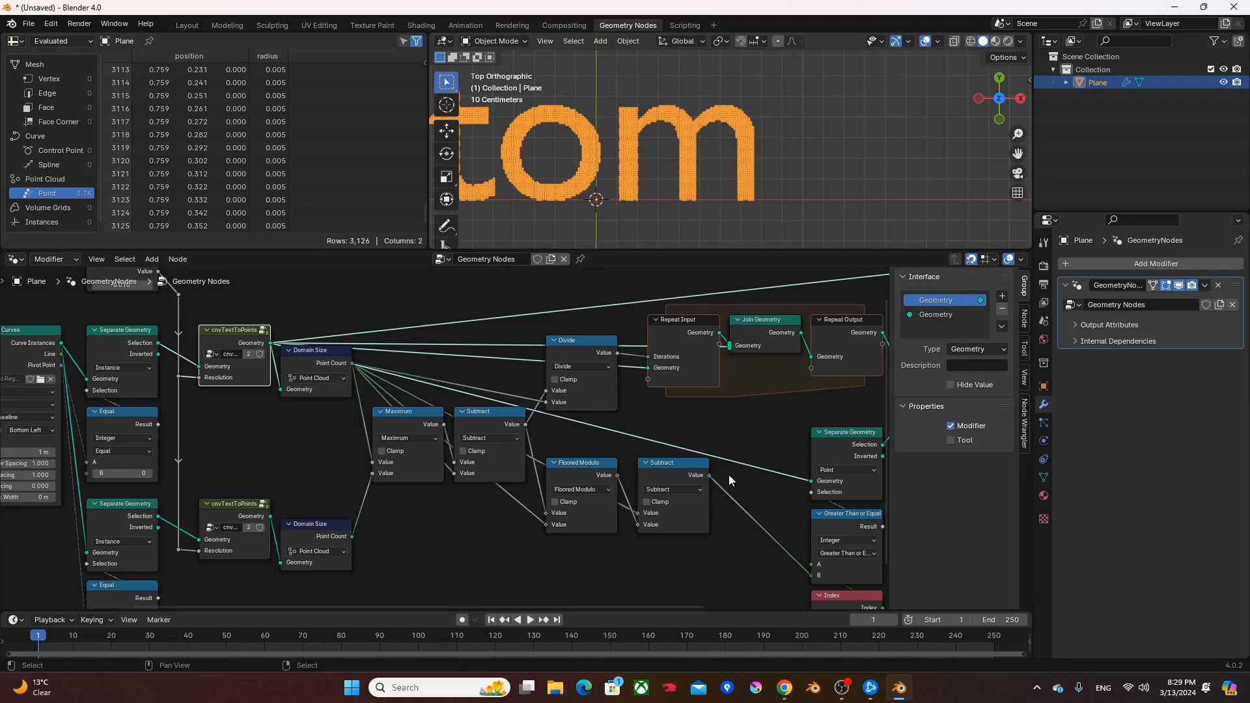
- Route the final Join Geometry to the output and group the nodes between the Maximum node and the Group Output, leaving Maximum outside
{"action": "middle_click_drag", "start_coordinate": [729, 485], "coordinate": [314, 441]}
{"action": "scroll", "coordinate": [611, 500], "scroll_direction": "down", "scroll_amount": 3}
{"action": "left_click_drag", "start_coordinate": [668, 568], "coordinate": [140, 304]}
{"action": "left_click", "coordinate": [569, 373], "text": "alt+shift"}
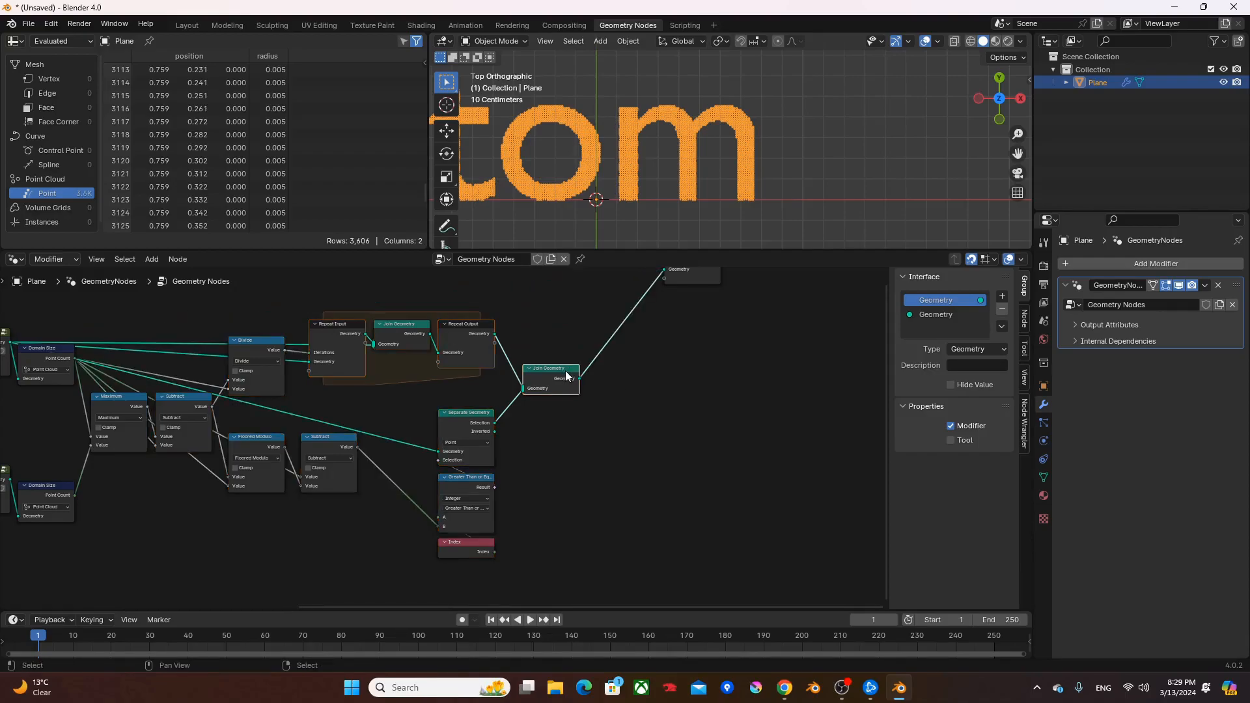
{"action": "middle_click_drag", "start_coordinate": [601, 369], "coordinate": [627, 376]}
{"action": "left_click_drag", "start_coordinate": [686, 567], "coordinate": [200, 303]}
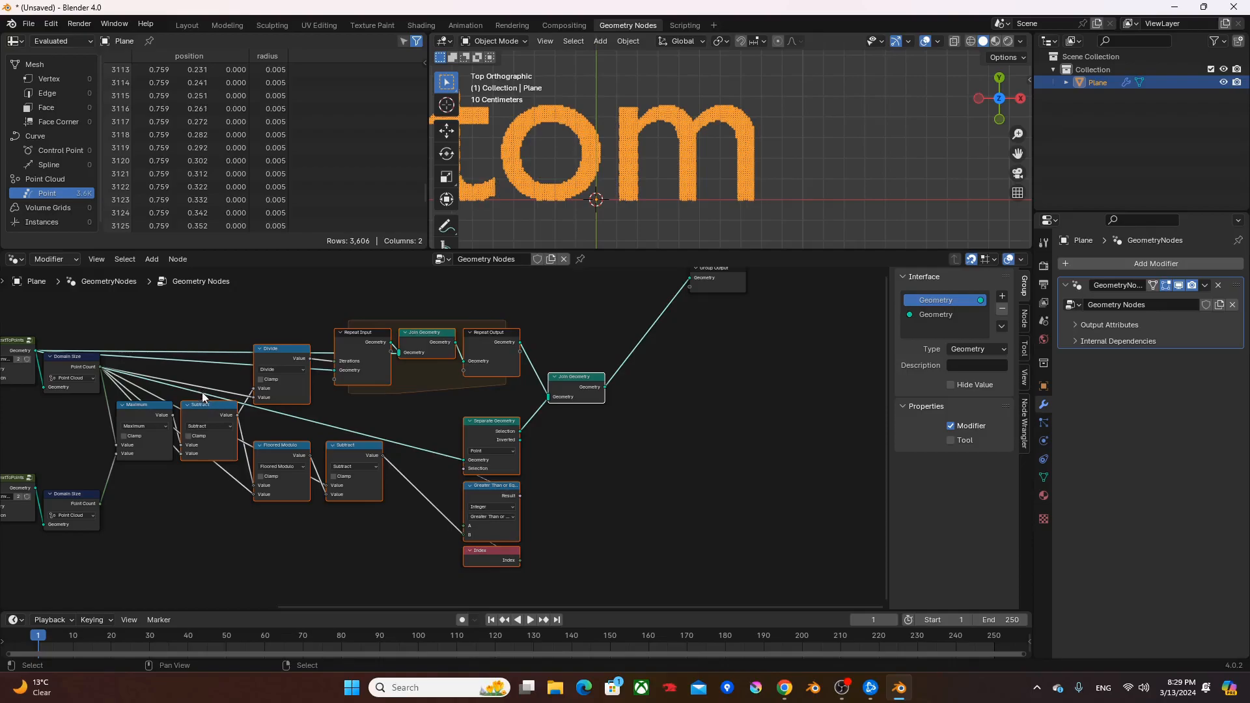
{"action": "left_click_drag", "start_coordinate": [199, 311], "coordinate": [599, 577]}
{"action": "key", "text": "ctrl+g"}
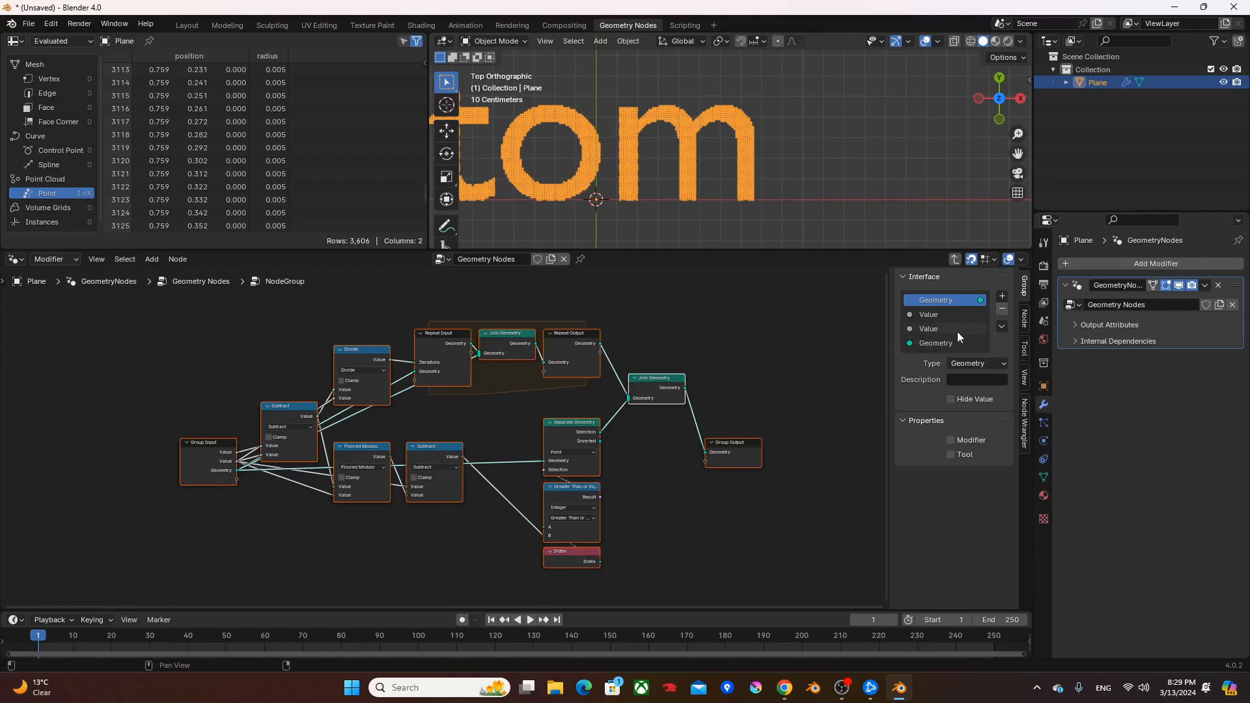
- Move the group's Geometry input above the two Value inputs and rename those Points Required and Point Count
{"action": "left_click_drag", "start_coordinate": [928, 345], "coordinate": [939, 301]}
{"action": "scroll", "coordinate": [68, 475], "scroll_direction": "up", "scroll_amount": 2}
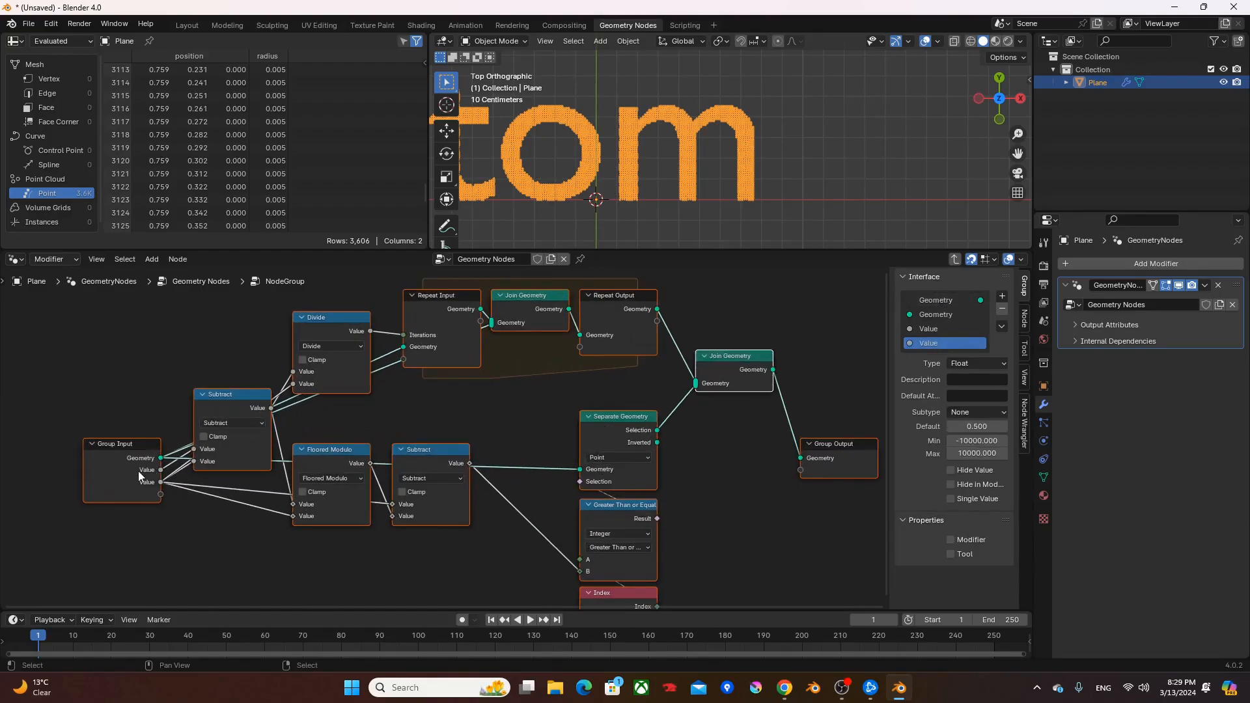
{"action": "double_click", "coordinate": [935, 327]}
{"action": "type", "text": "Points Required"}
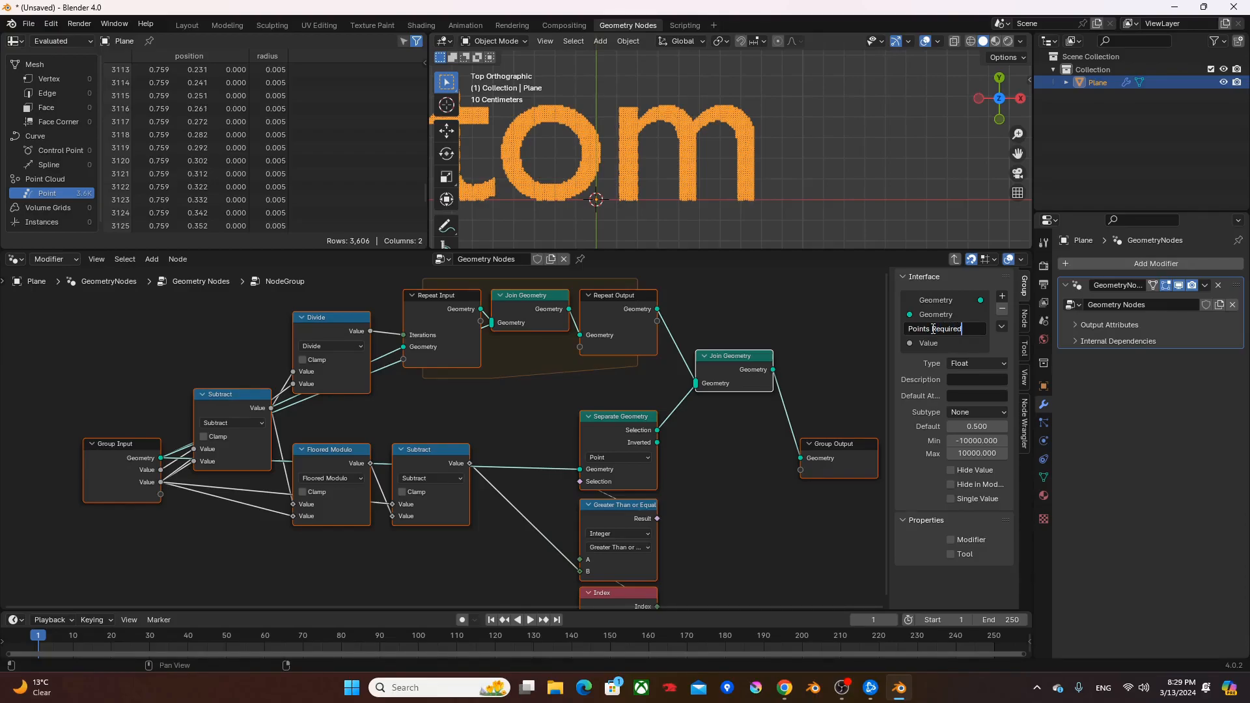
{"action": "key", "text": "Return"}
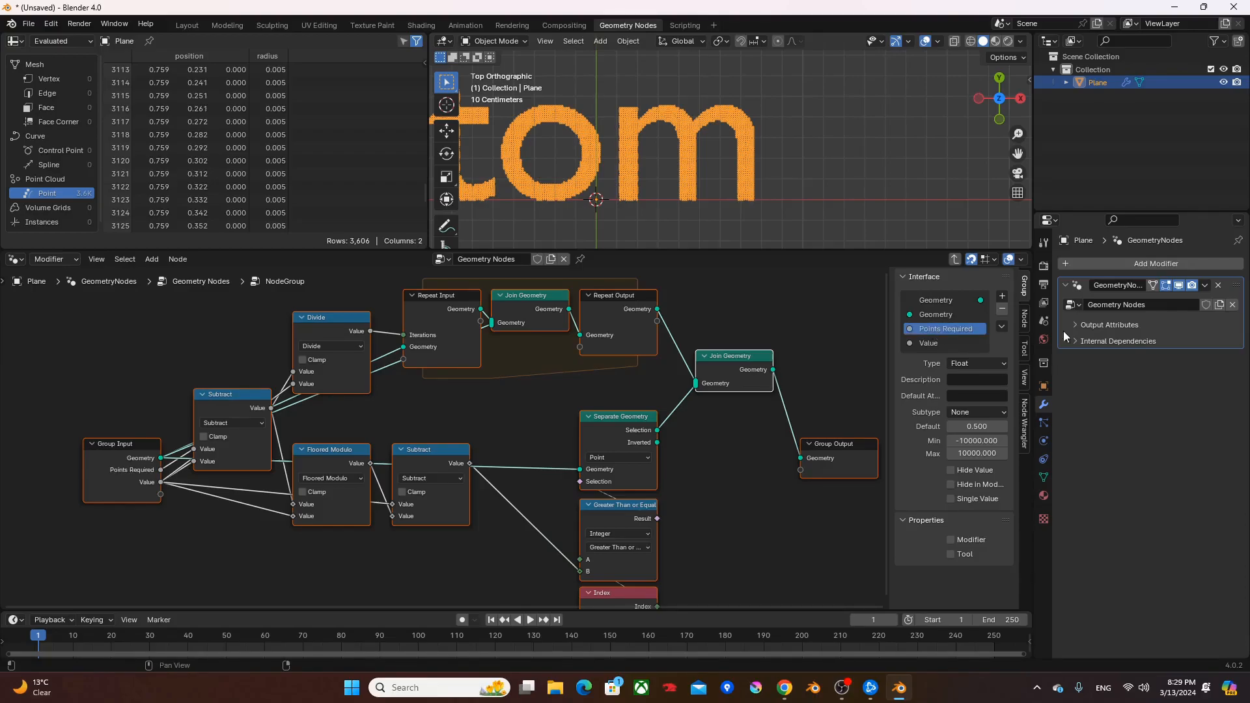
{"action": "double_click", "coordinate": [936, 342]}
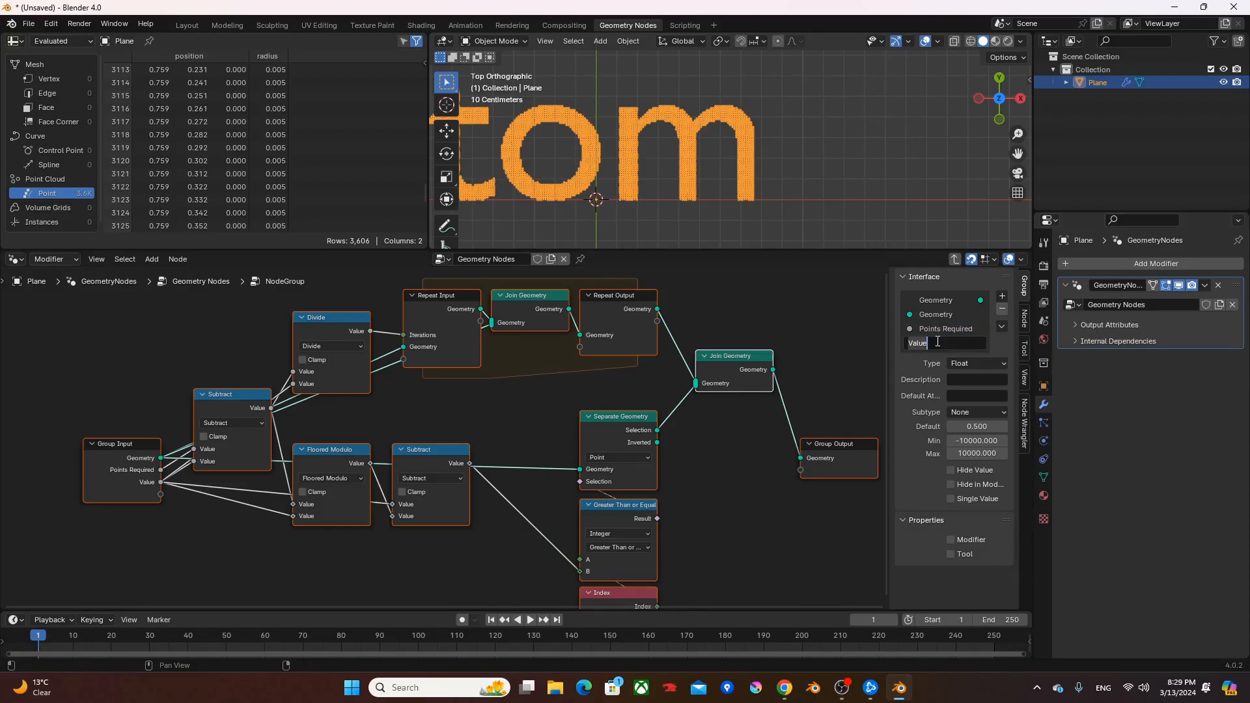
{"action": "type", "text": "Point Count"}
{"action": "key", "text": "Return"}
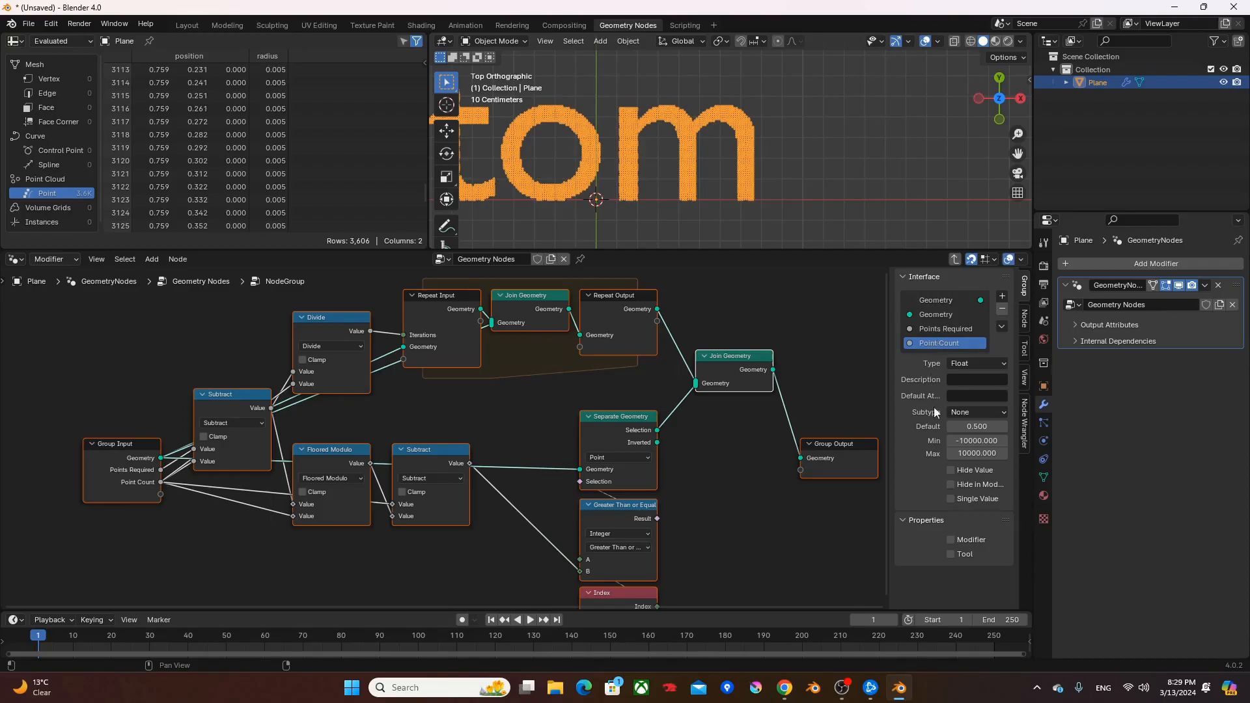
- Set the Point Count and Points Required inputs to Integer type and return to the parent node tree
{"action": "left_click", "coordinate": [974, 364]}
{"action": "left_click", "coordinate": [957, 329]}
{"action": "left_click", "coordinate": [973, 361]}
{"action": "left_click", "coordinate": [966, 435]}
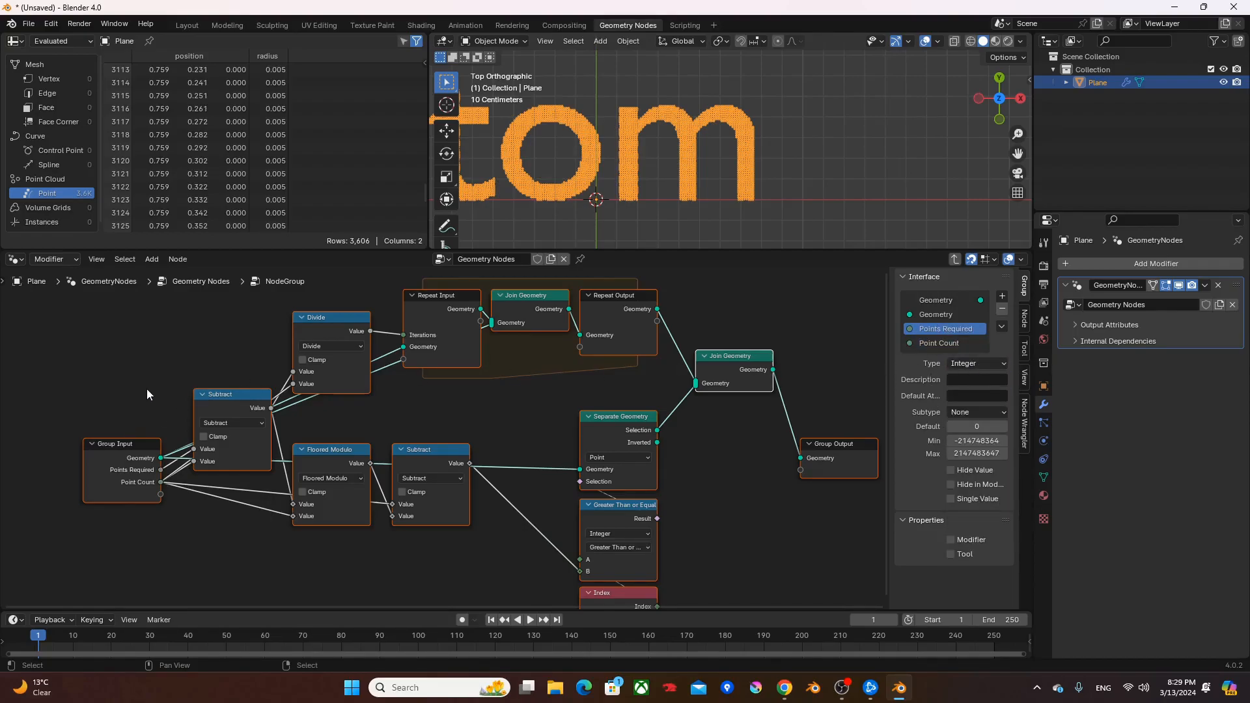
{"action": "key", "text": "Tab"}
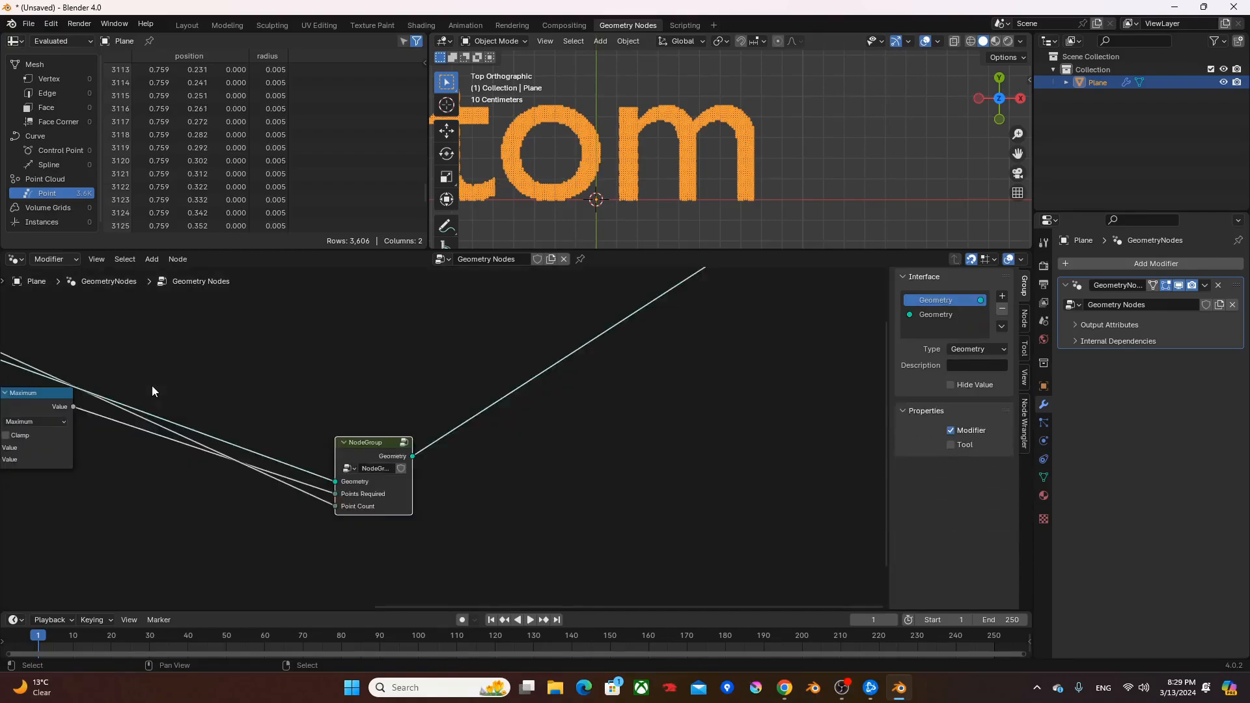
- Place the new node group beside the Maximum node and rename it addExtraPoints
{"action": "middle_click_drag", "start_coordinate": [308, 423], "coordinate": [607, 490]}
{"action": "left_click_drag", "start_coordinate": [607, 489], "coordinate": [368, 341]}
{"action": "double_click", "coordinate": [395, 365]}
{"action": "type", "text": "addExtraPoints"}
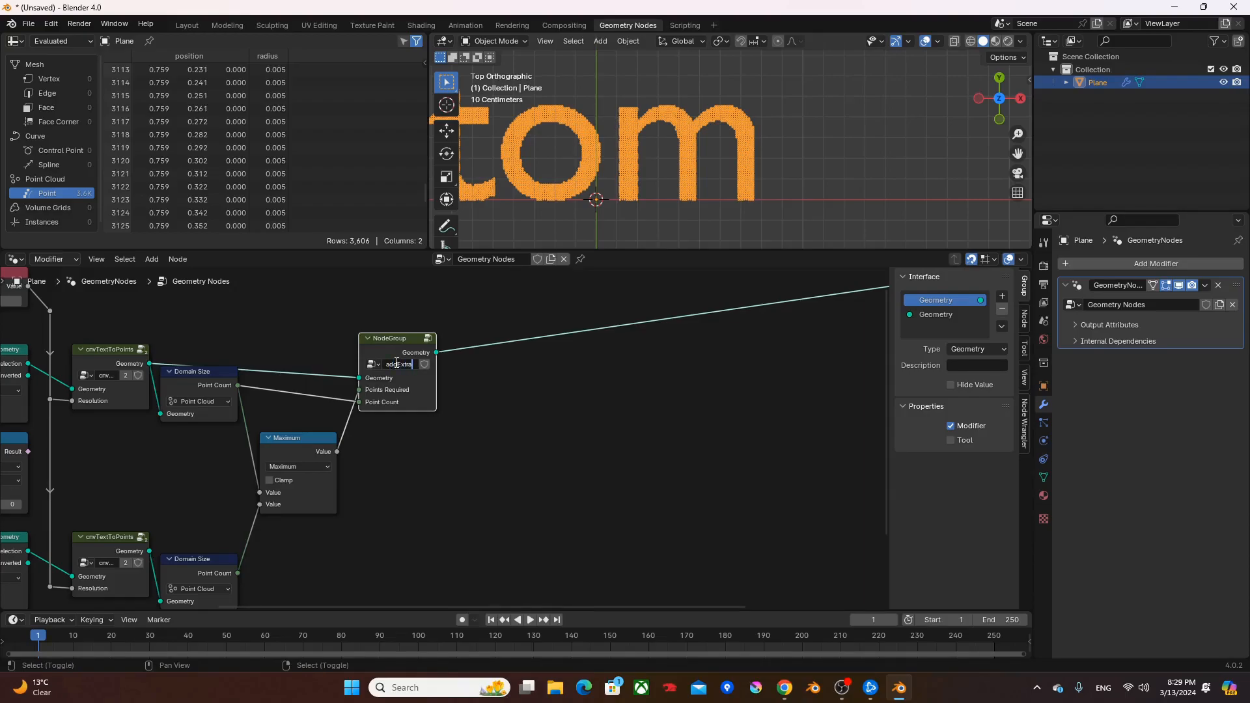
{"action": "key", "text": "Return"}
- Duplicate the addExtraPoints group straight down, level with the second cnvTextToPoints branch
{"action": "left_click", "coordinate": [331, 338]}
{"action": "left_click", "coordinate": [390, 352]}
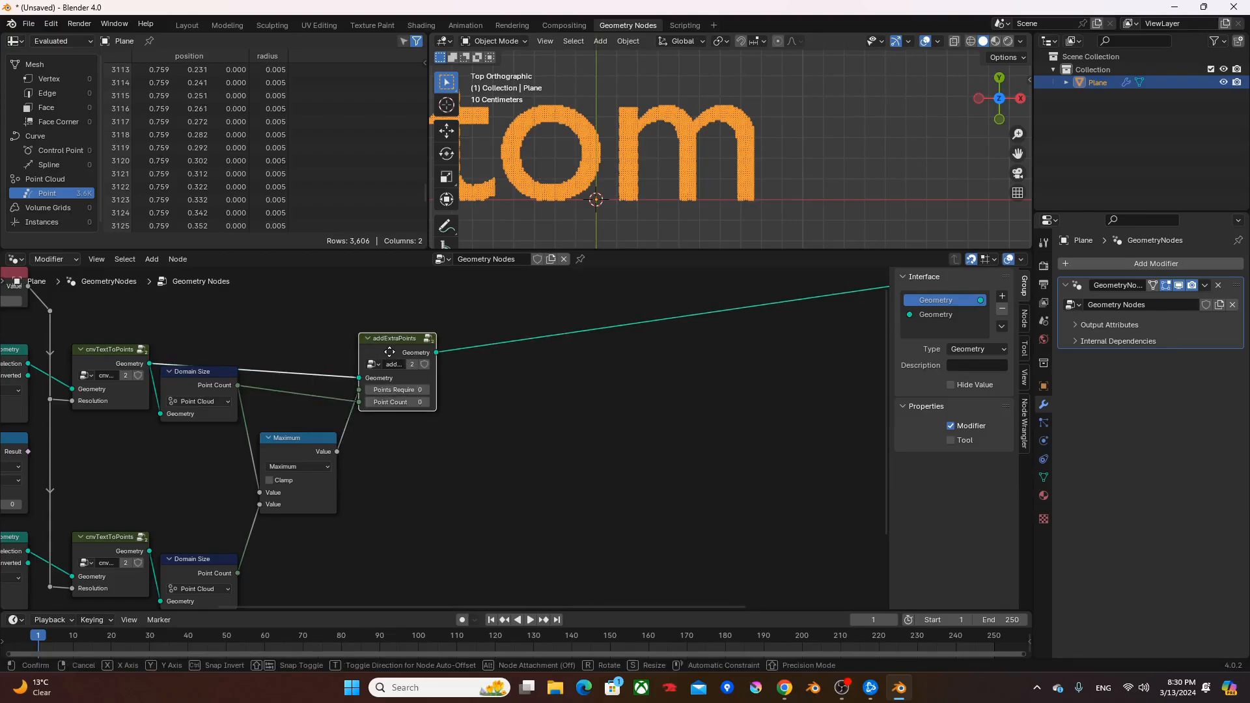
{"action": "key", "text": "shift+d"}
{"action": "key", "text": "y"}
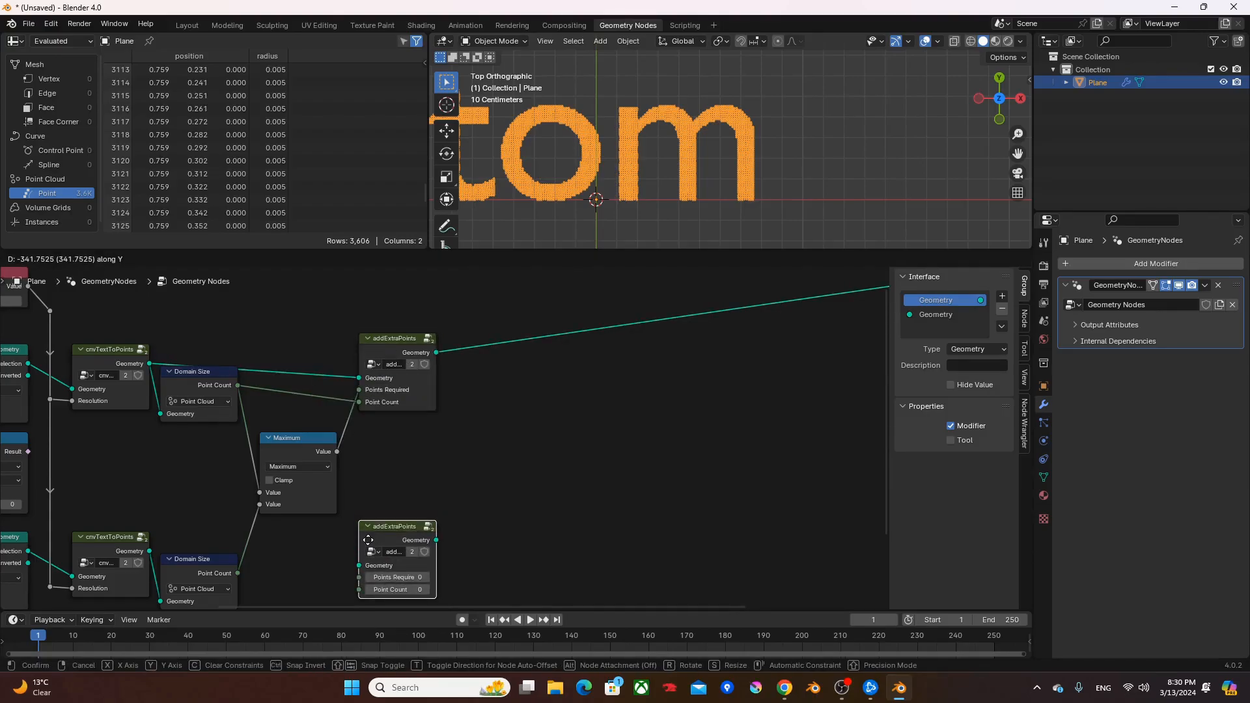
{"action": "left_click", "coordinate": [369, 541]}
{"action": "middle_click_drag", "start_coordinate": [403, 504], "coordinate": [428, 448]}
- Feed the duplicate addExtraPoints with the second cnvTextToPoints geometry, the Maximum value as Points Required and the second Domain Size's Point Count
{"action": "right_click_drag", "start_coordinate": [137, 486], "coordinate": [429, 486], "text": "alt"}
{"action": "right_click_drag", "start_coordinate": [344, 385], "coordinate": [417, 505], "text": "alt"}
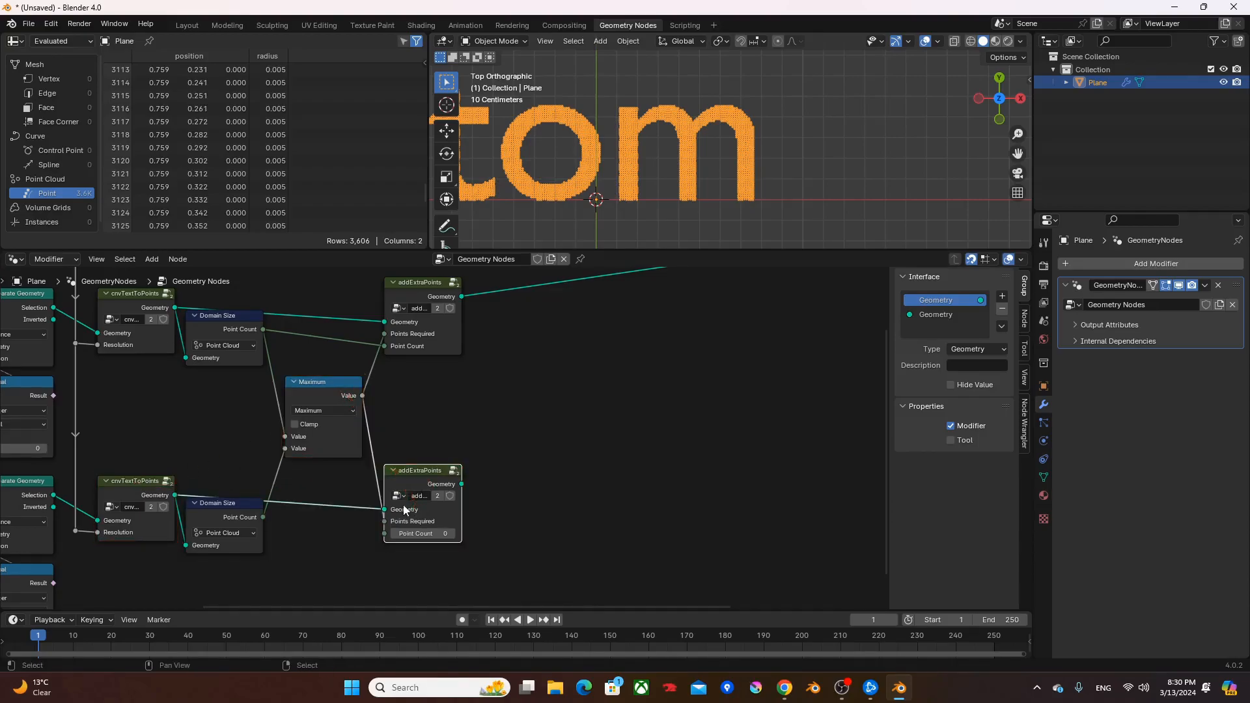
{"action": "right_click_drag", "start_coordinate": [225, 518], "coordinate": [391, 533], "text": "alt"}
{"action": "middle_click_drag", "start_coordinate": [588, 396], "coordinate": [492, 408]}
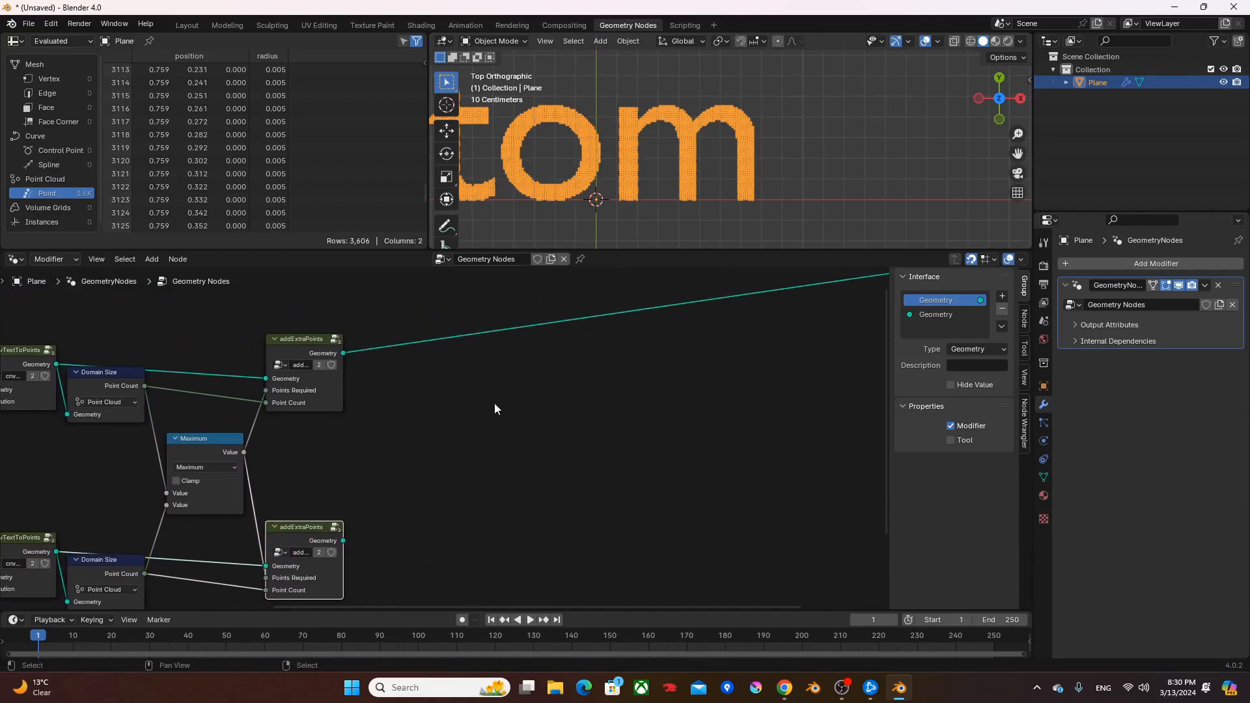
- Preview the second and the first addExtraPoints outputs in turn and compare their words and point counts
{"action": "left_click", "coordinate": [311, 529], "text": "ctrl+shift"}
{"action": "middle_click_drag", "start_coordinate": [668, 167], "coordinate": [780, 204], "text": "shift"}
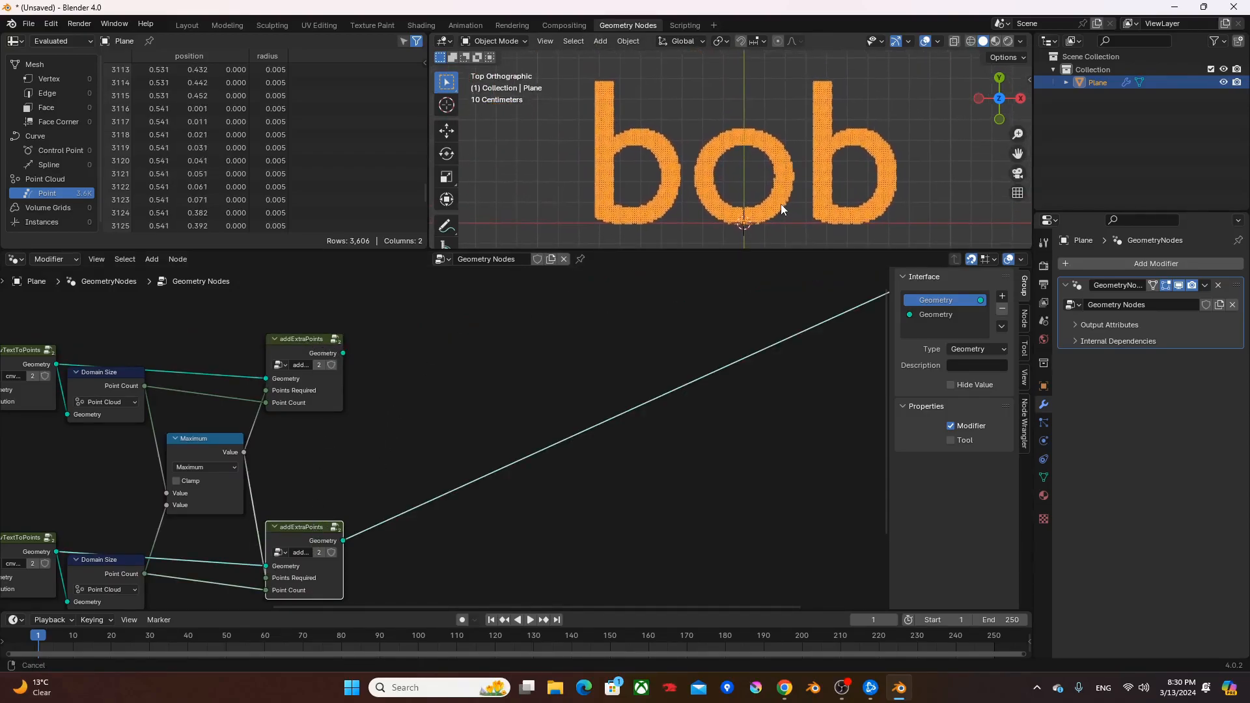
{"action": "left_click", "coordinate": [306, 341], "text": "ctrl+shift"}
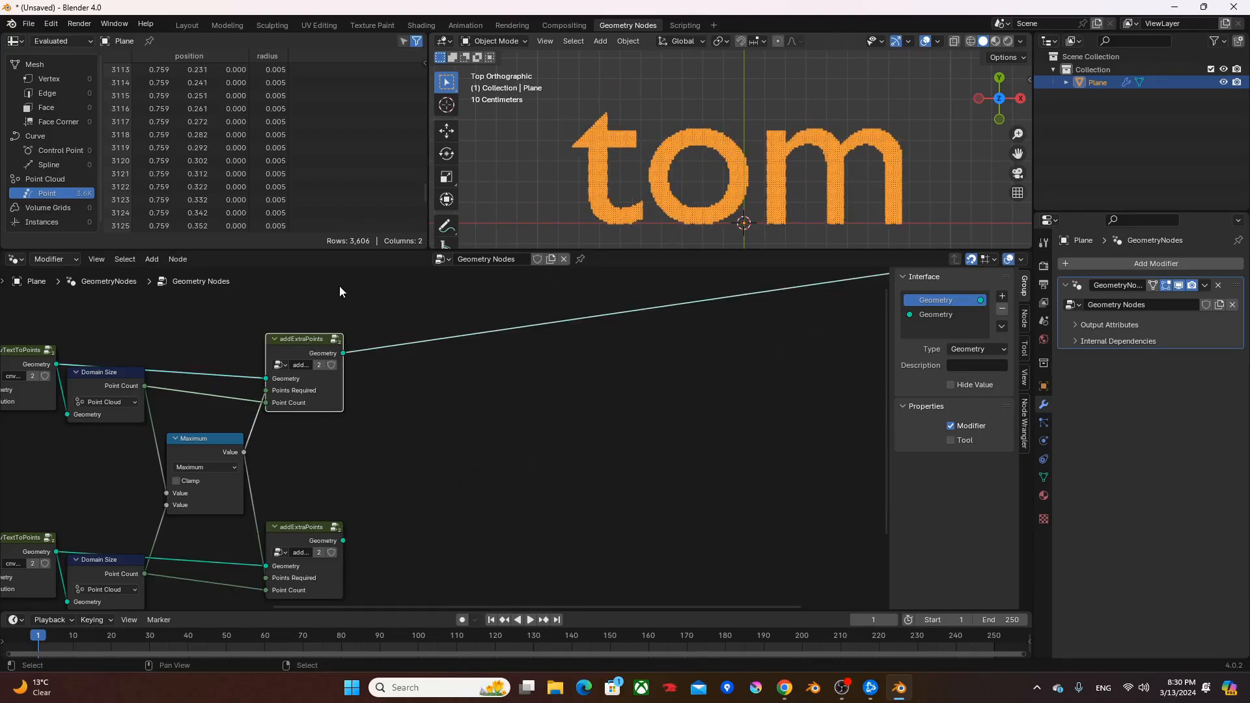
- Add a Points node above the first addExtraPoints group with its Count driven by the Maximum value
{"action": "middle_click_drag", "start_coordinate": [432, 394], "coordinate": [441, 449]}
{"action": "left_click_drag", "start_coordinate": [253, 507], "coordinate": [287, 301]}
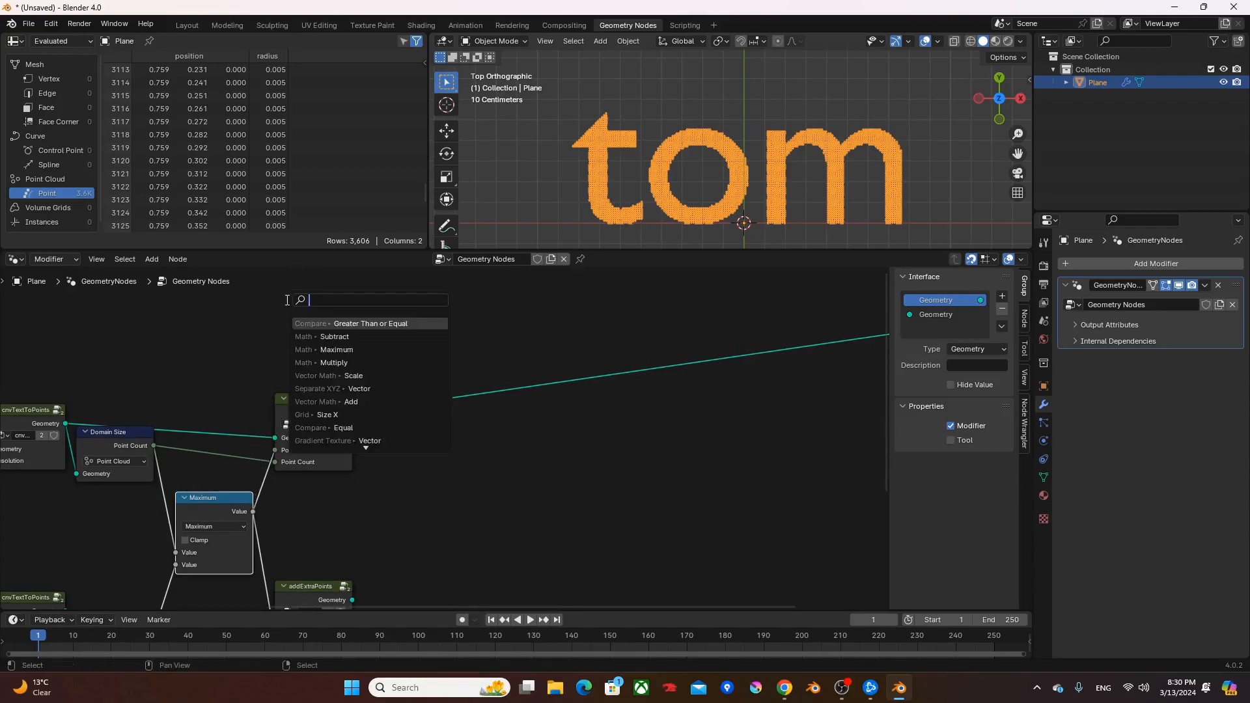
{"action": "type", "text": "points"}
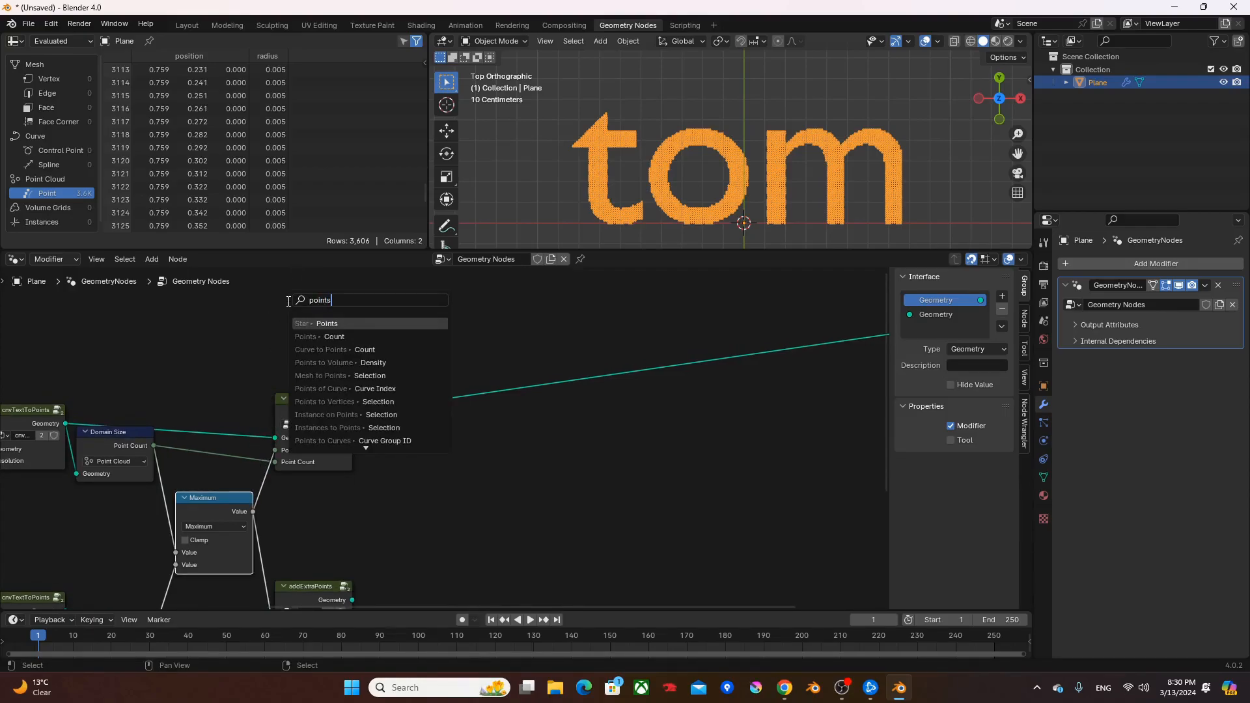
{"action": "key", "text": "Down"}
{"action": "key", "text": "Return"}
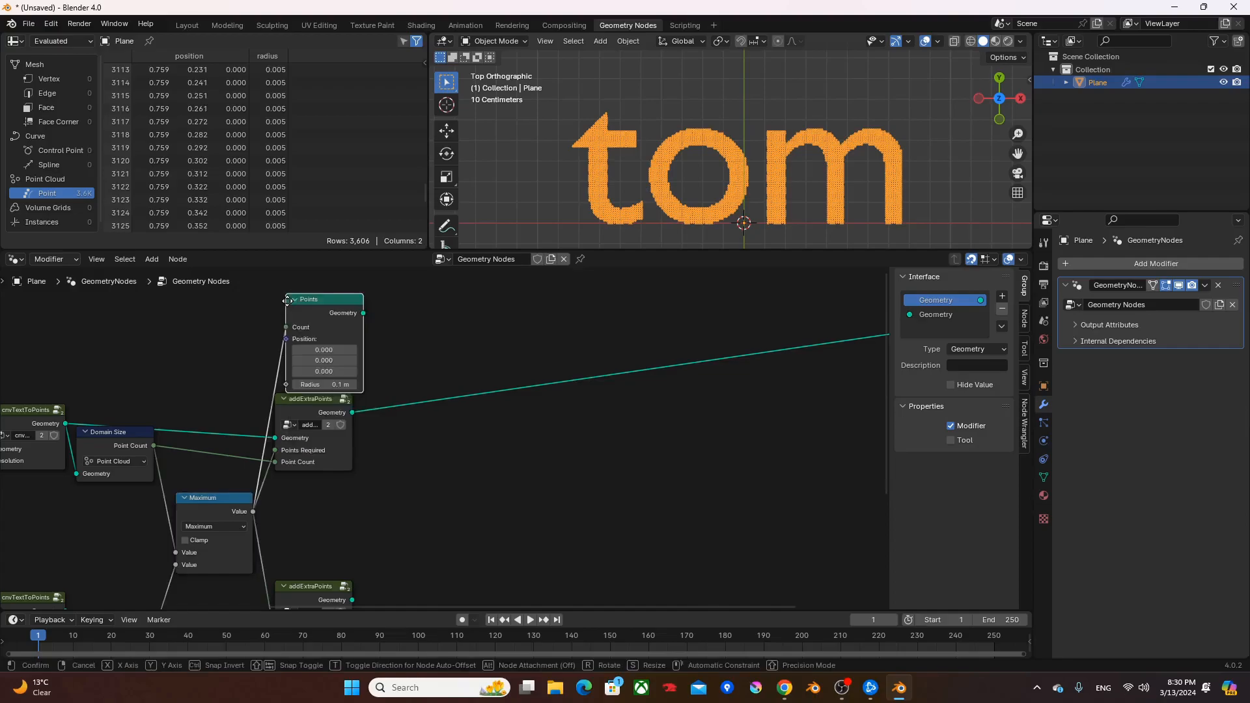
{"action": "left_click", "coordinate": [276, 316]}
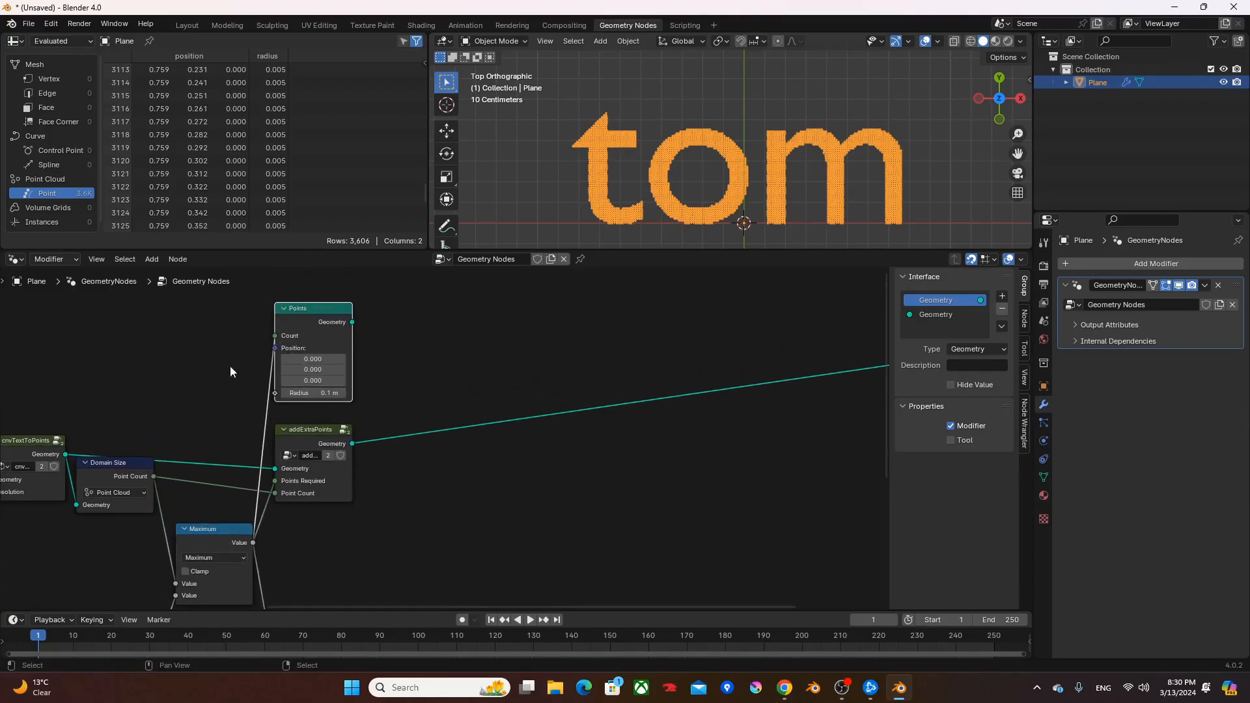
- Multiply the shared resolution Value by 0.5 in a Multiply node and connect it to the Points node's Radius
{"action": "middle_click_drag", "start_coordinate": [203, 361], "coordinate": [397, 372]}
{"action": "left_click_drag", "start_coordinate": [161, 417], "coordinate": [388, 401]}
{"action": "type", "text": "mult"}
{"action": "key", "text": "Return"}
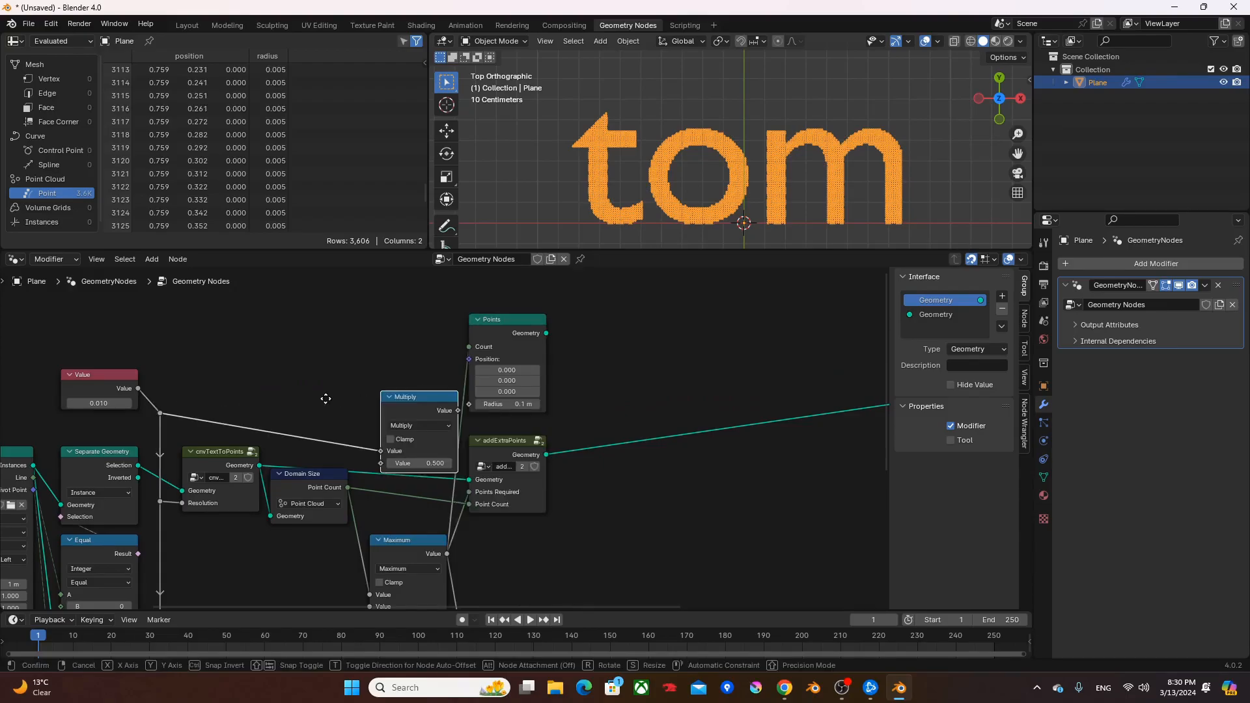
{"action": "left_click", "coordinate": [420, 360]}
{"action": "right_click_drag", "start_coordinate": [385, 341], "coordinate": [534, 401], "text": "alt"}
{"action": "left_click", "coordinate": [511, 324]}
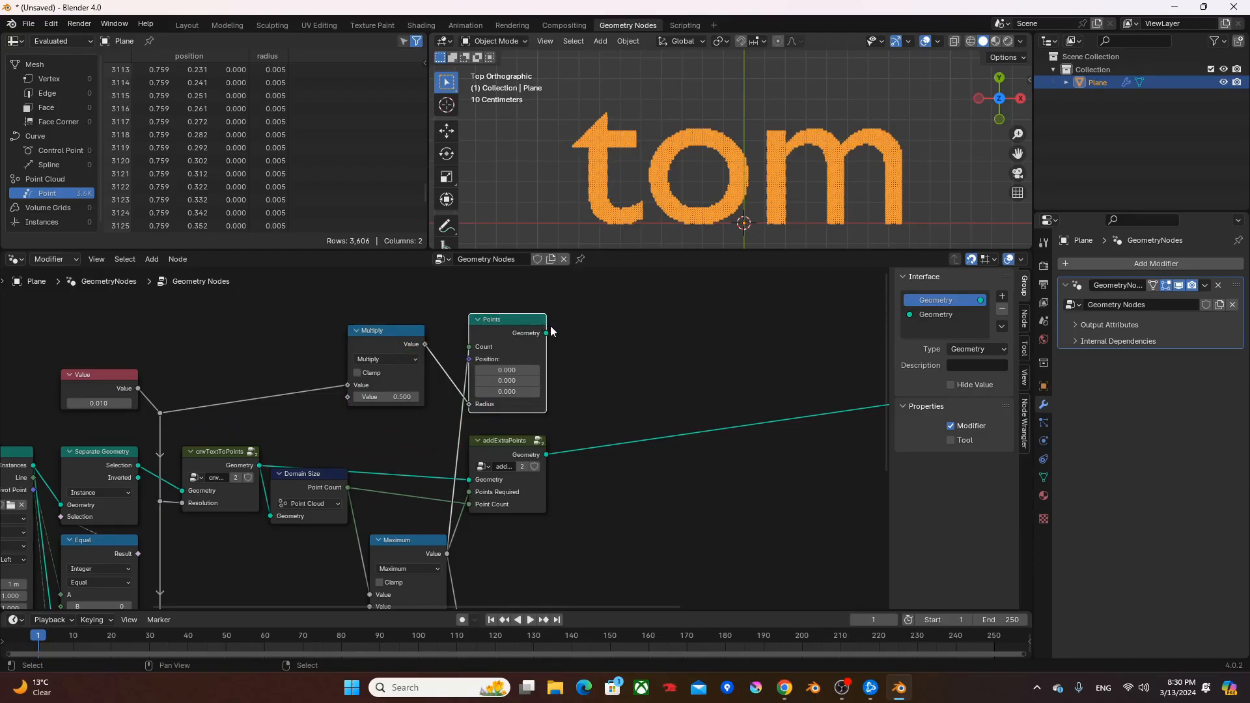
- Add a Set Position node fed by the Points geometry and disconnect the first addExtraPoints group from the output
{"action": "mouse_move", "coordinate": [547, 336]}
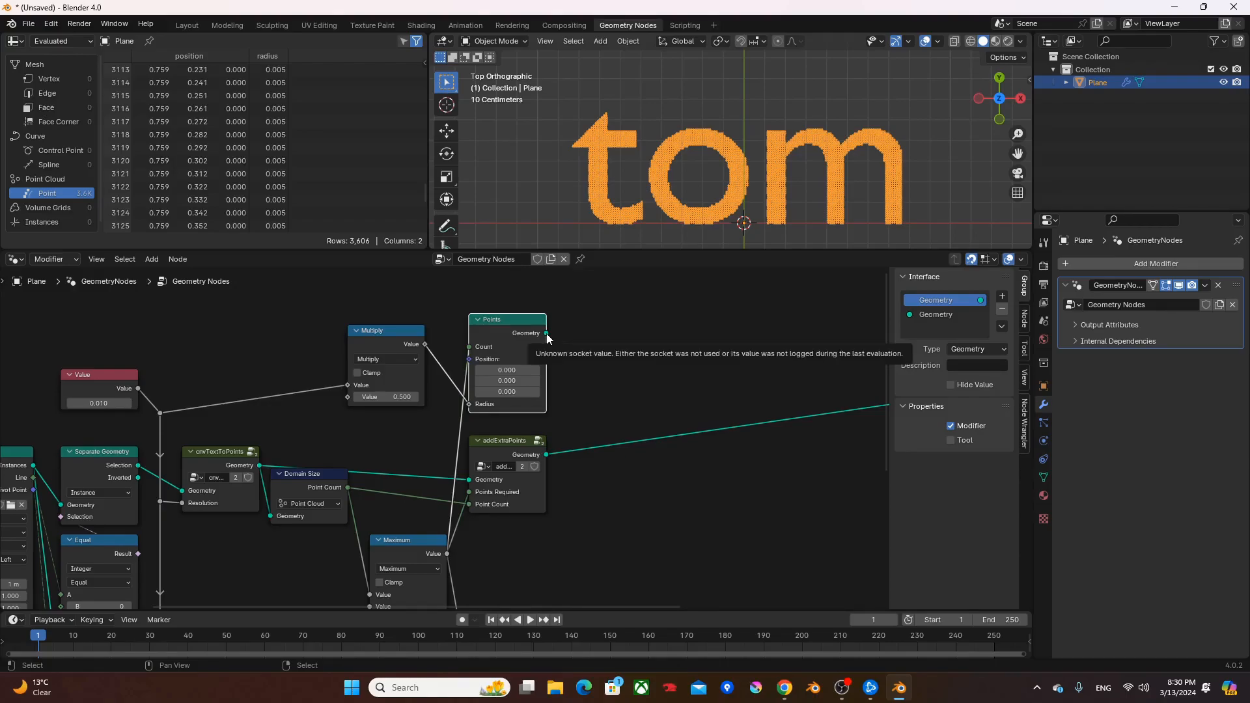
{"action": "left_click_drag", "start_coordinate": [547, 334], "coordinate": [739, 340]}
{"action": "type", "text": "set pos"}
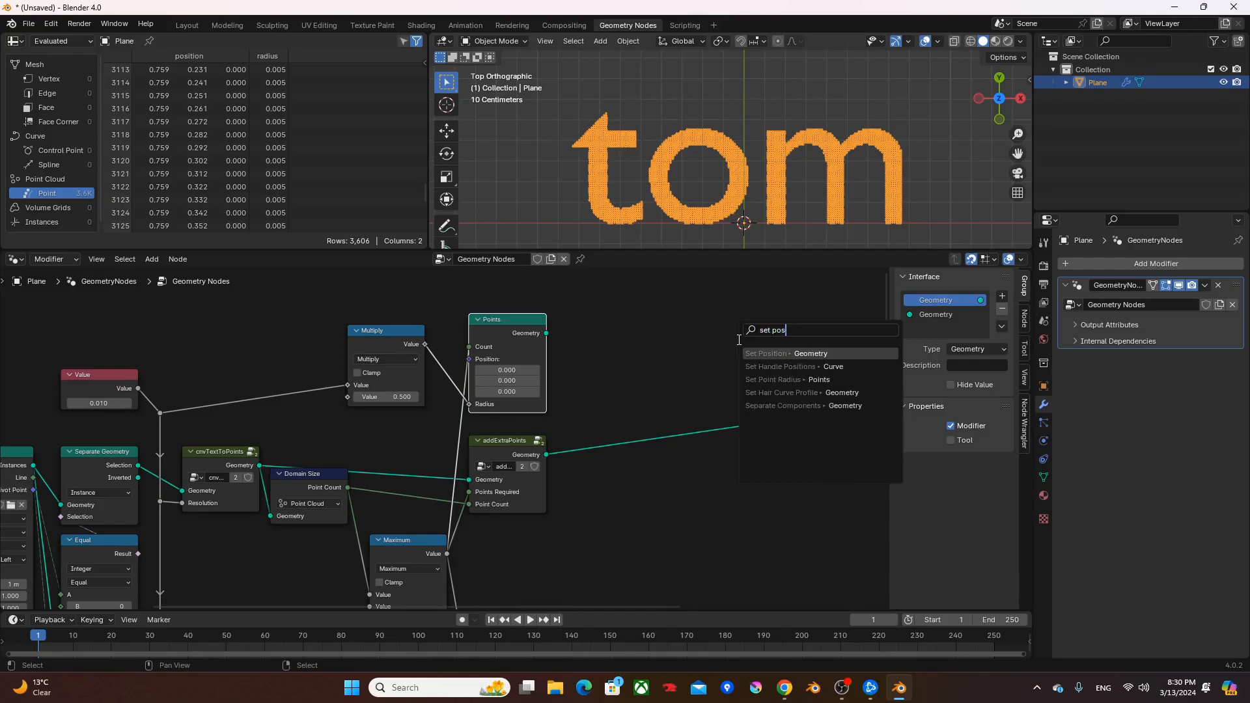
{"action": "key", "text": "Return"}
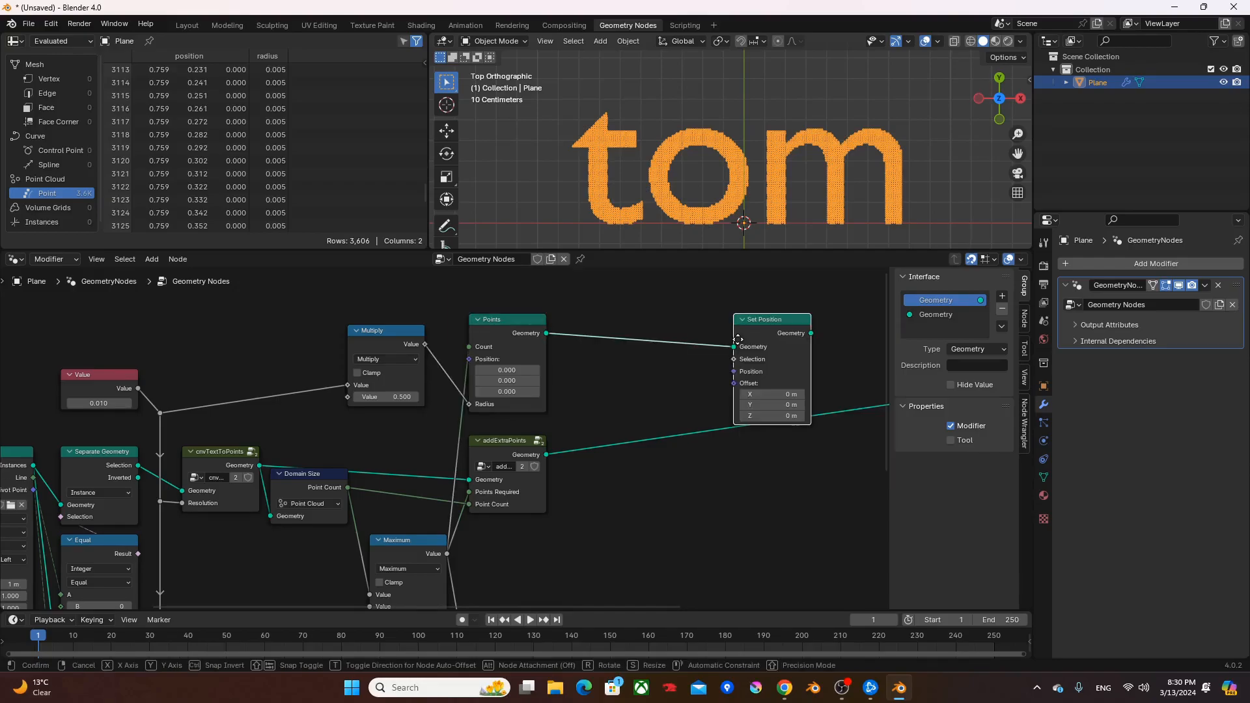
{"action": "left_click", "coordinate": [765, 327]}
{"action": "middle_click_drag", "start_coordinate": [688, 389], "coordinate": [629, 358]}
{"action": "right_click_drag", "start_coordinate": [646, 359], "coordinate": [562, 429], "text": "ctrl"}
{"action": "scroll", "coordinate": [691, 366], "scroll_direction": "down", "scroll_amount": 1}
{"action": "middle_click_drag", "start_coordinate": [691, 366], "coordinate": [634, 408]}
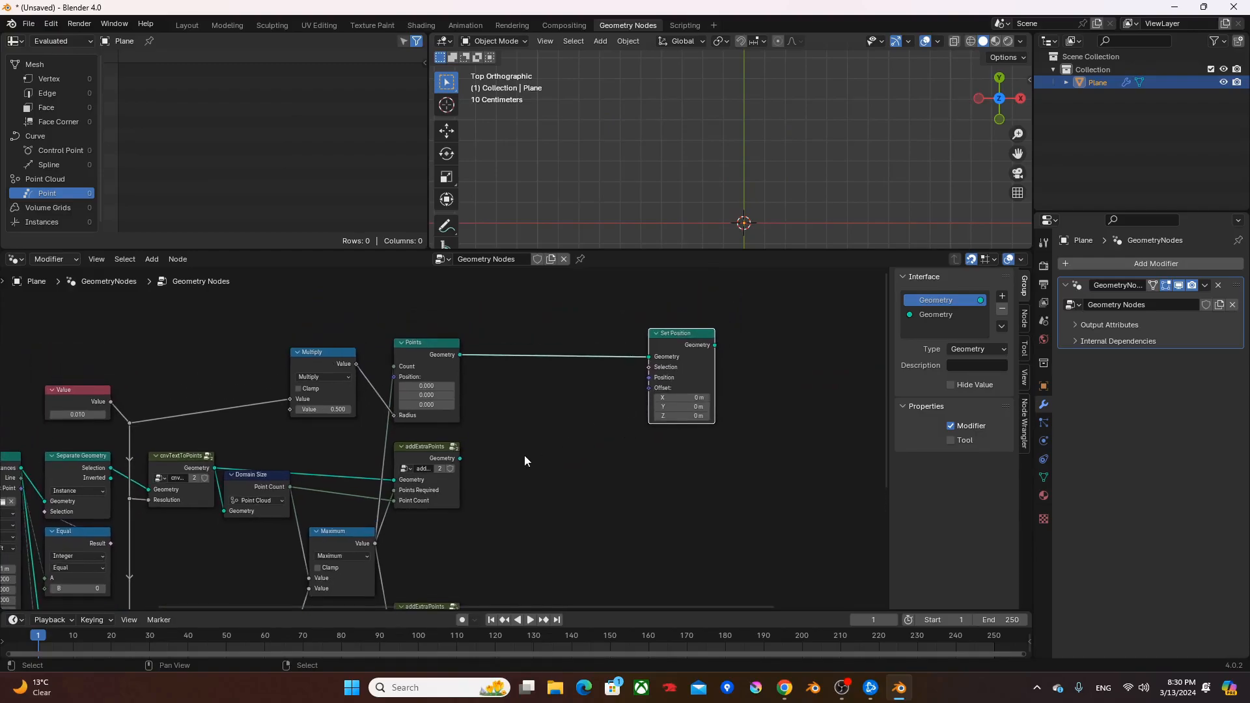
- Preview the outputs of the first and second addExtraPoints groups in turn
{"action": "middle_click_drag", "start_coordinate": [548, 470], "coordinate": [558, 399]}
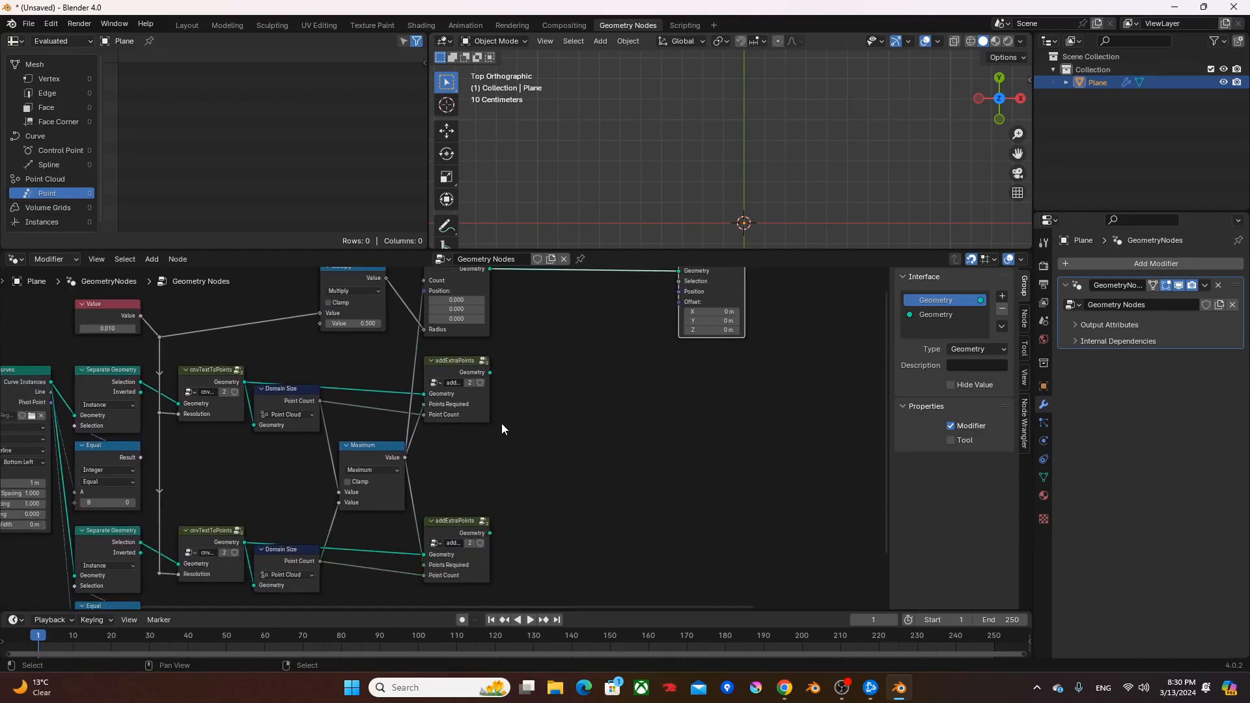
{"action": "scroll", "coordinate": [504, 422], "scroll_direction": "up", "scroll_amount": 1}
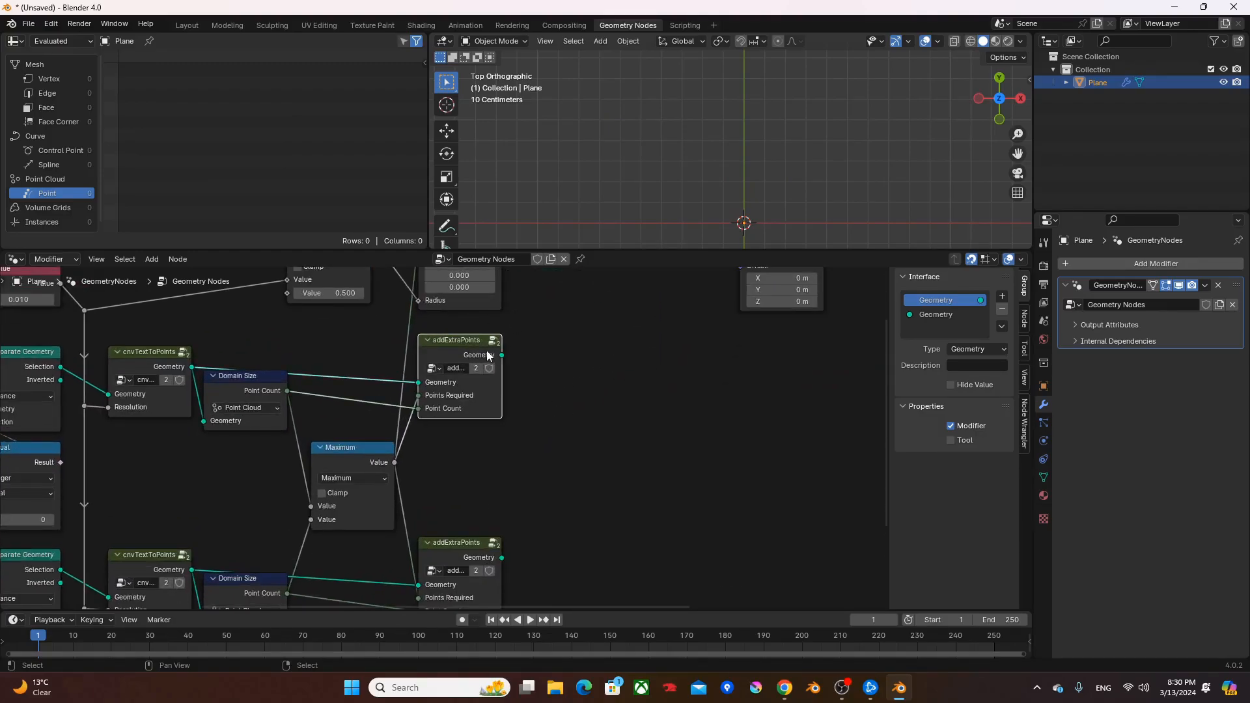
{"action": "left_click", "coordinate": [482, 361], "text": "ctrl+shift"}
{"action": "left_click", "coordinate": [455, 549], "text": "ctrl+shift"}
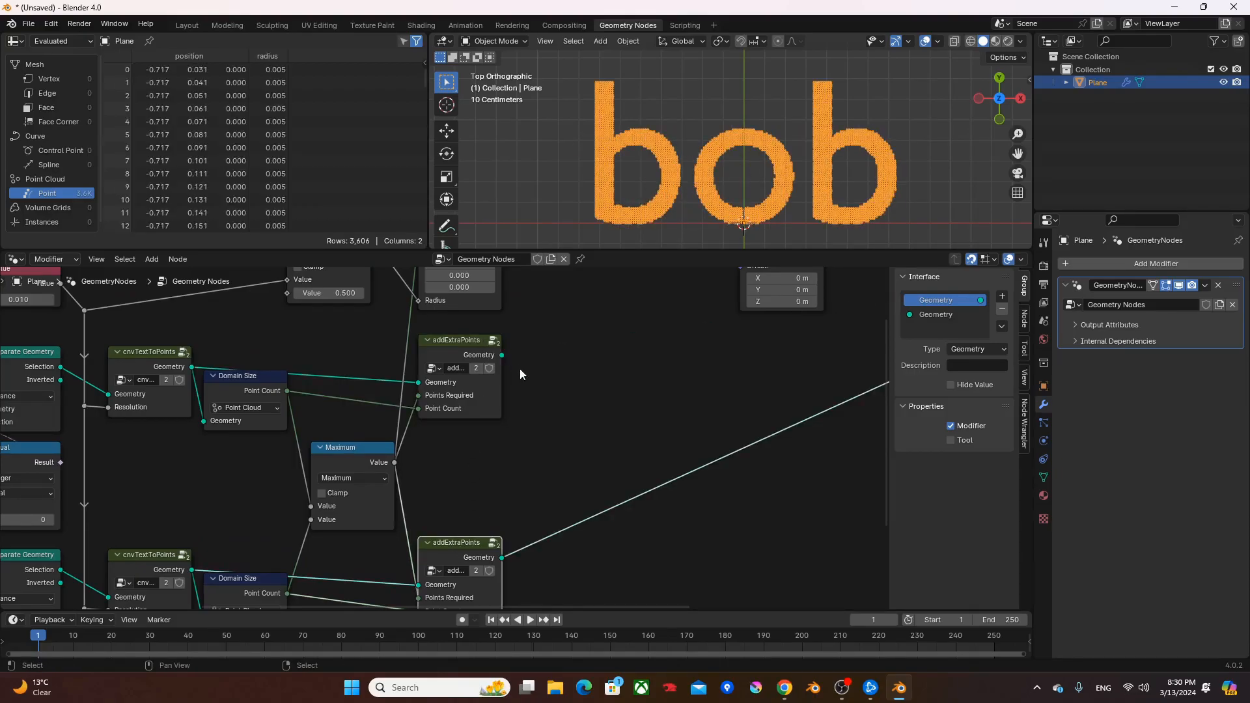
- Add a Sample Index node on the first addExtraPoints geometry and set its data type to Vector
{"action": "left_click_drag", "start_coordinate": [502, 355], "coordinate": [545, 345]}
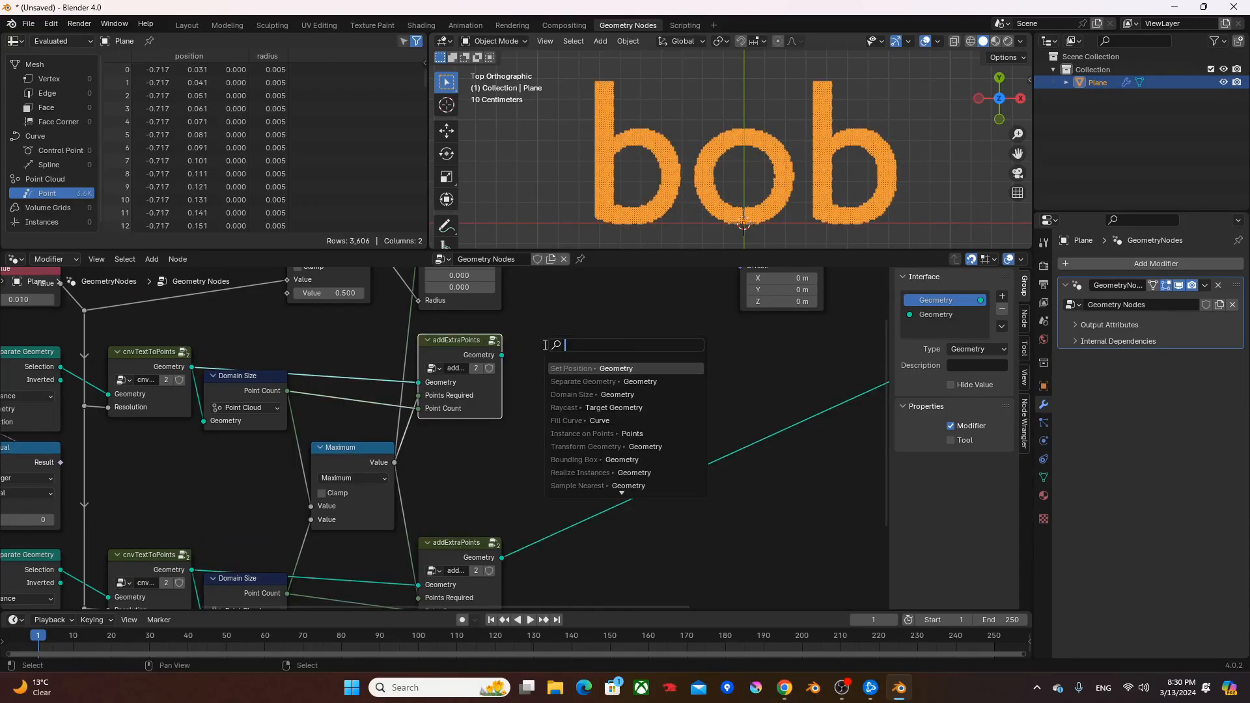
{"action": "type", "text": "sample in"}
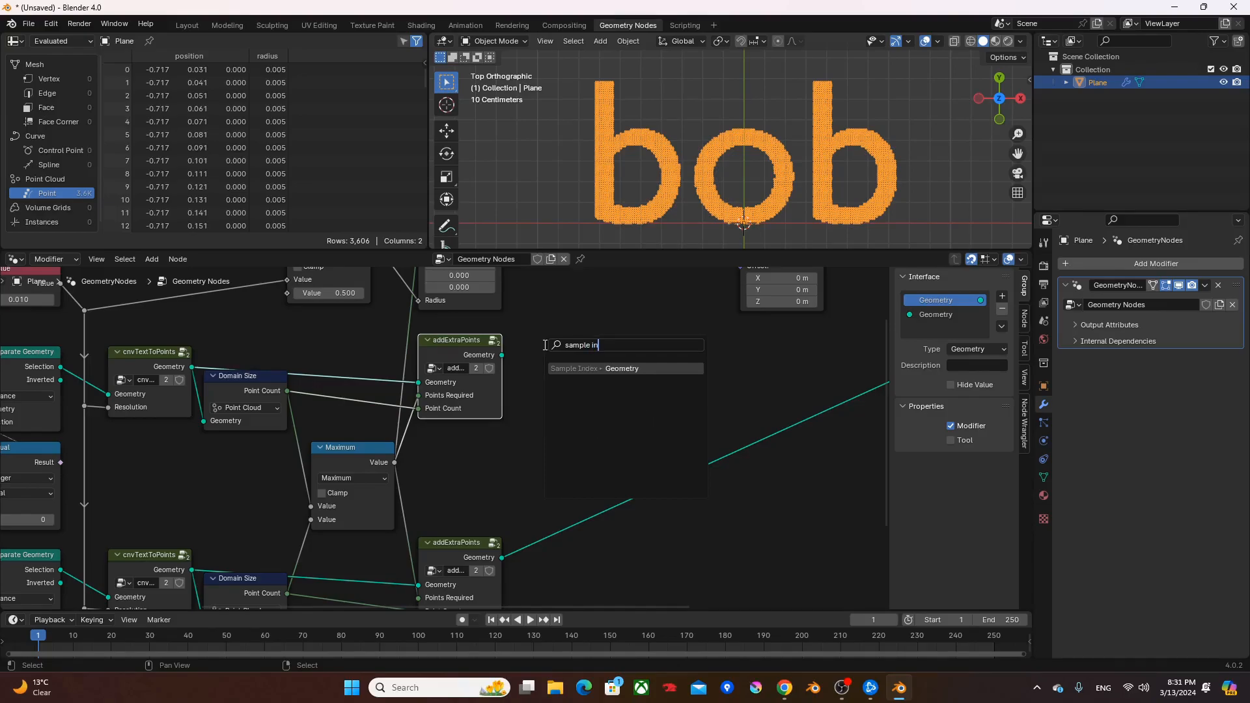
{"action": "key", "text": "Return"}
{"action": "left_click", "coordinate": [565, 373]}
{"action": "left_click", "coordinate": [567, 373]}
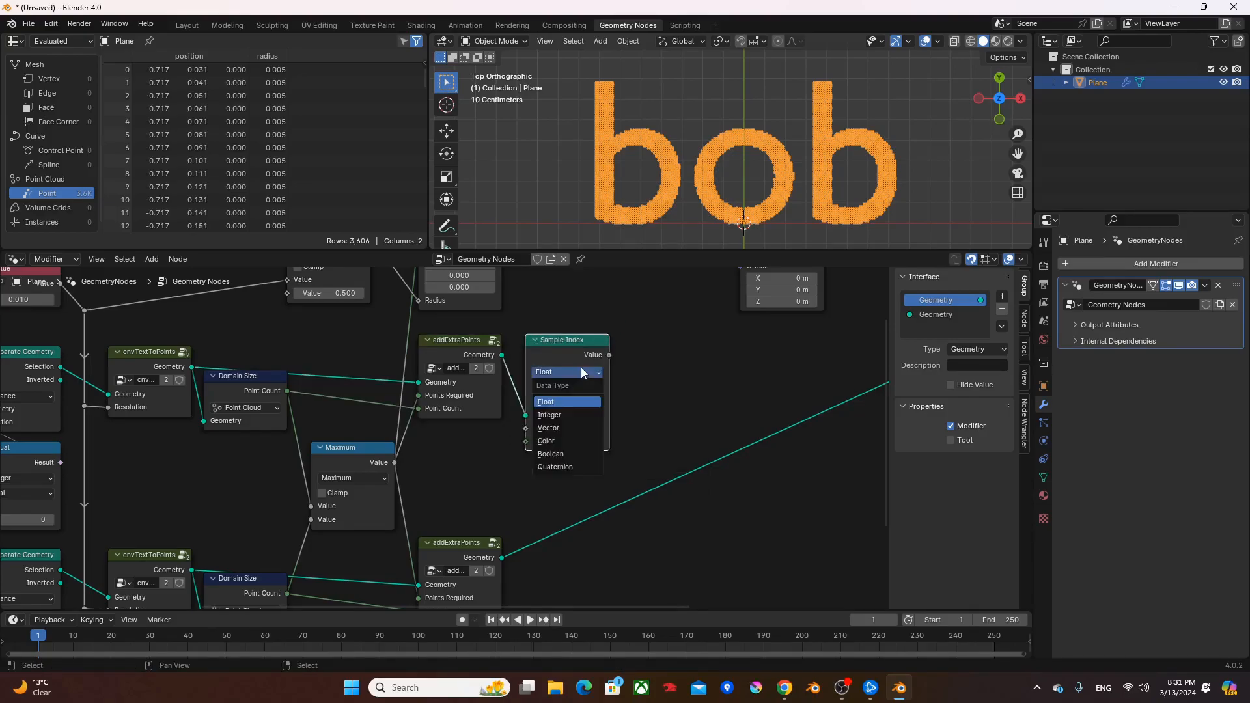
{"action": "left_click", "coordinate": [566, 418]}
- Add Position and Index nodes below the Sample Index, connect them to its Value and Index, and cut the preview link
{"action": "left_click_drag", "start_coordinate": [608, 355], "coordinate": [643, 377]}
{"action": "type", "text": "pos"}
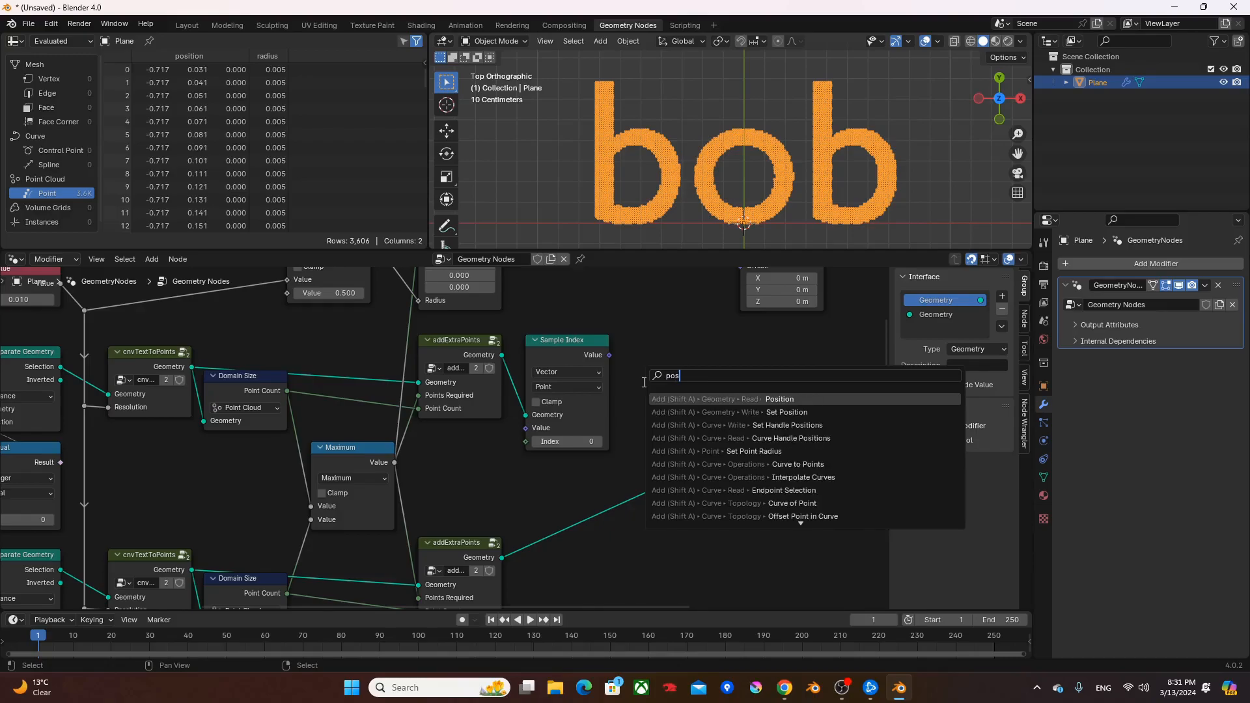
{"action": "key", "text": "Return"}
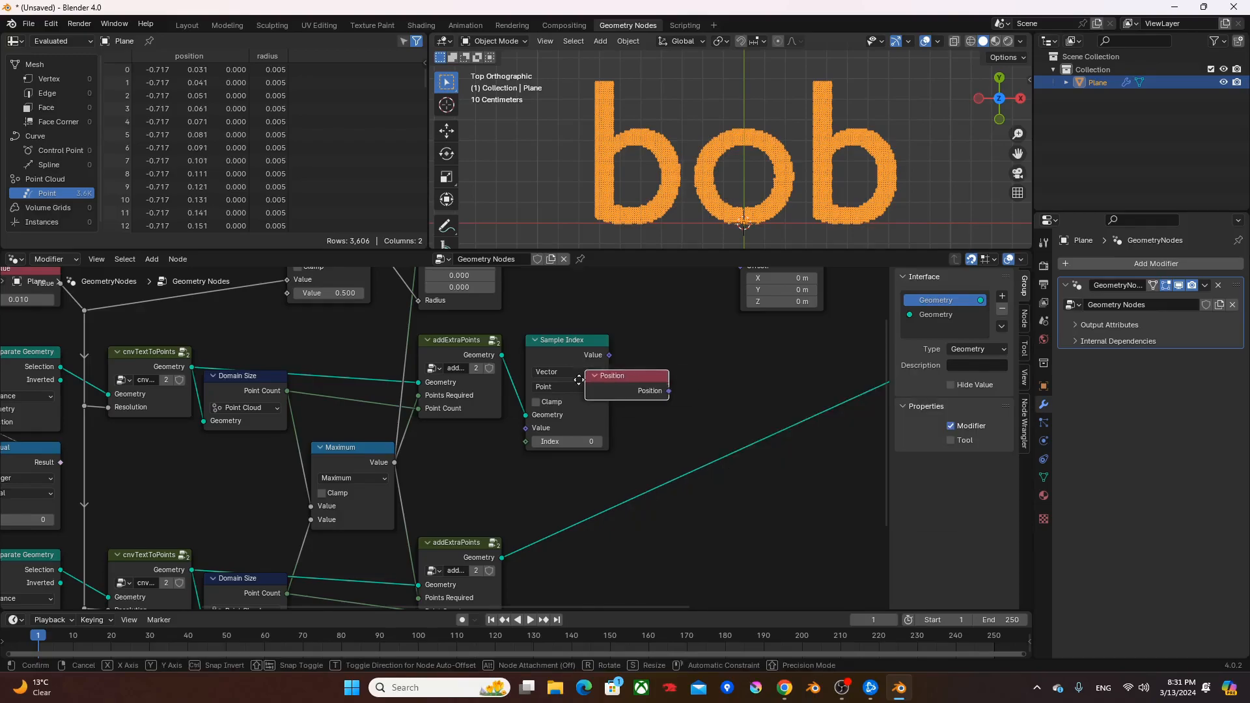
{"action": "left_click", "coordinate": [522, 453]}
{"action": "key", "text": "F3"}
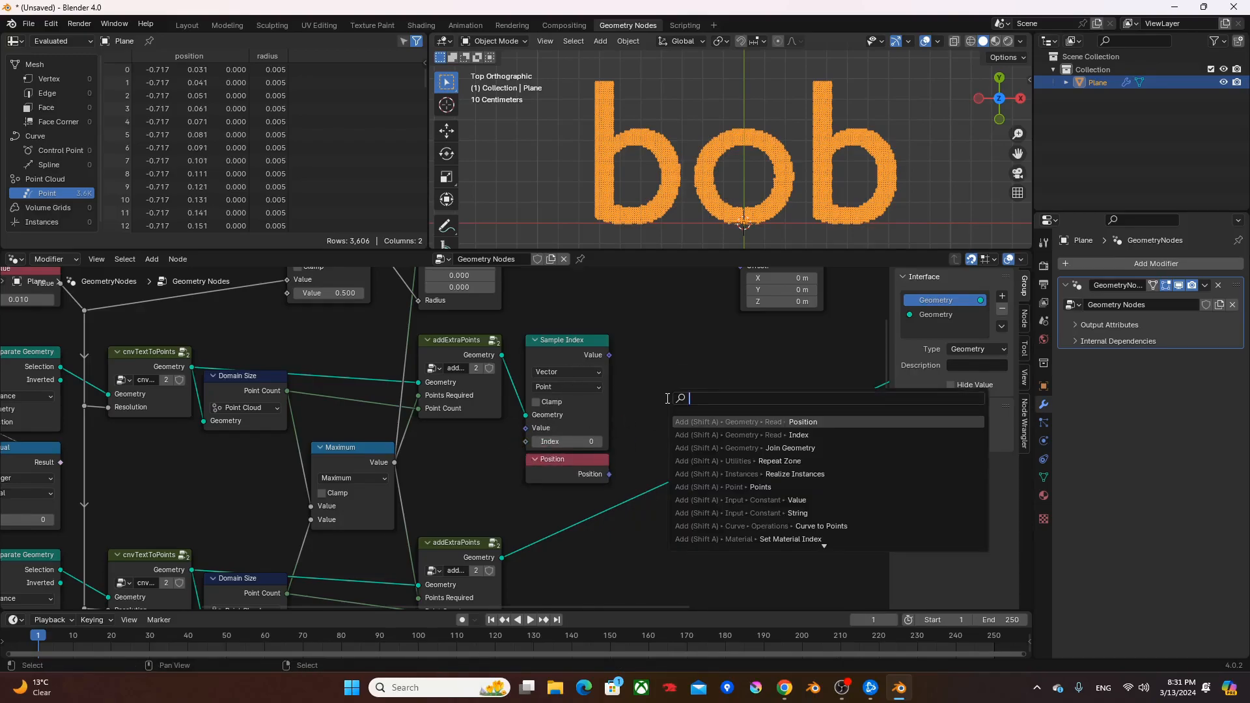
{"action": "type", "text": "index"}
{"action": "key", "text": "Return"}
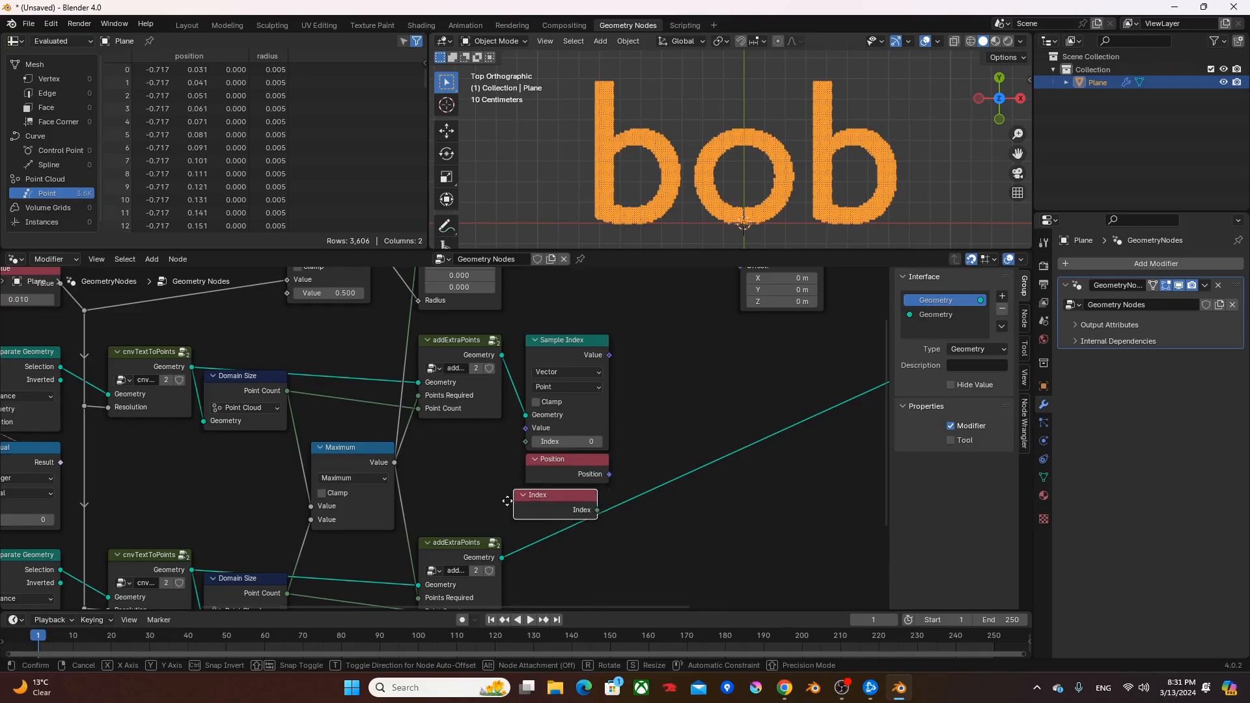
{"action": "left_click", "coordinate": [520, 493]}
{"action": "right_click_drag", "start_coordinate": [562, 478], "coordinate": [571, 412], "text": "alt"}
{"action": "middle_click_drag", "start_coordinate": [644, 419], "coordinate": [623, 350]}
{"action": "right_click_drag", "start_coordinate": [687, 395], "coordinate": [633, 510], "text": "ctrl"}
- Duplicate the Sample Index, Position and Index nodes below and feed the copy with the second addExtraPoints geometry
{"action": "left_click_drag", "start_coordinate": [627, 284], "coordinate": [504, 490]}
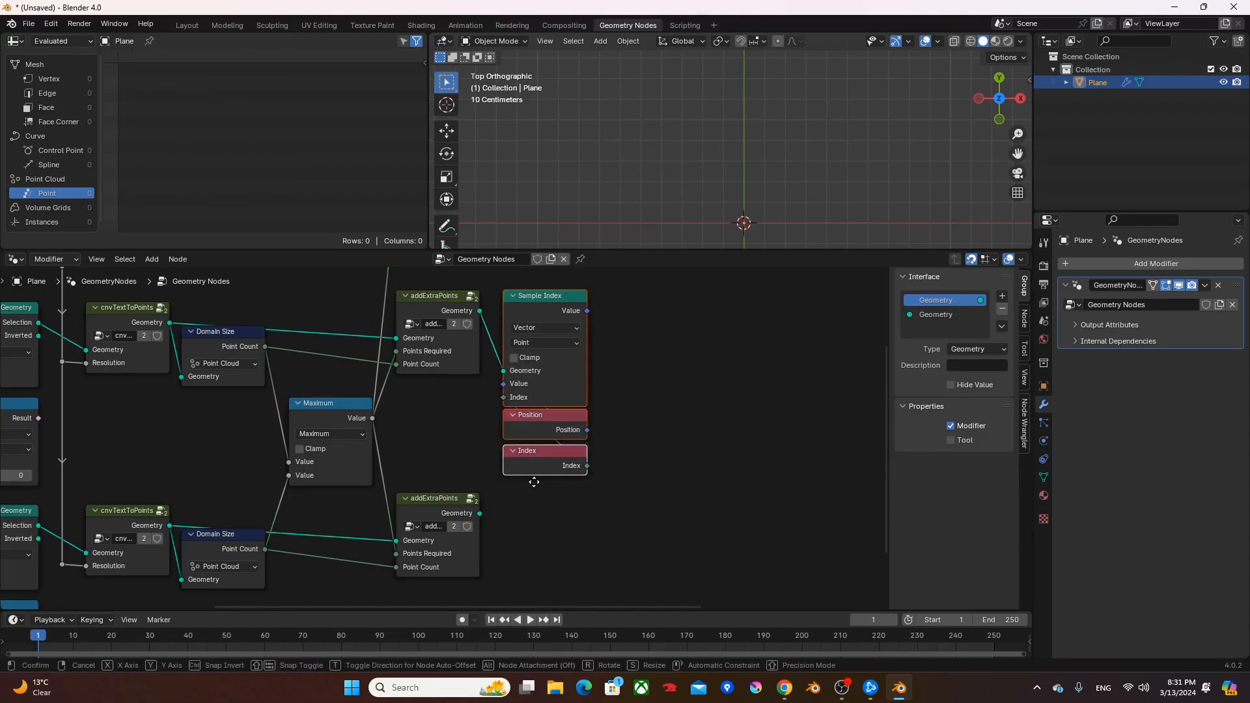
{"action": "key", "text": "shift+d"}
{"action": "key", "text": "y"}
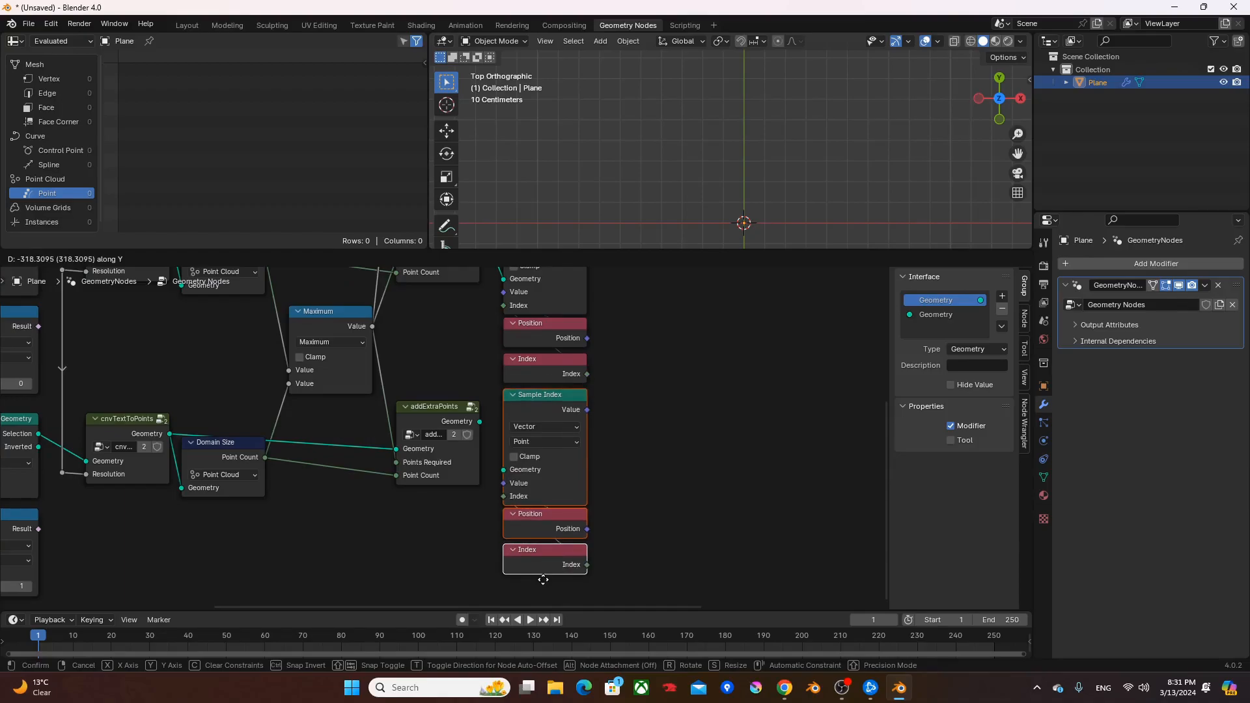
{"action": "left_click", "coordinate": [546, 591]}
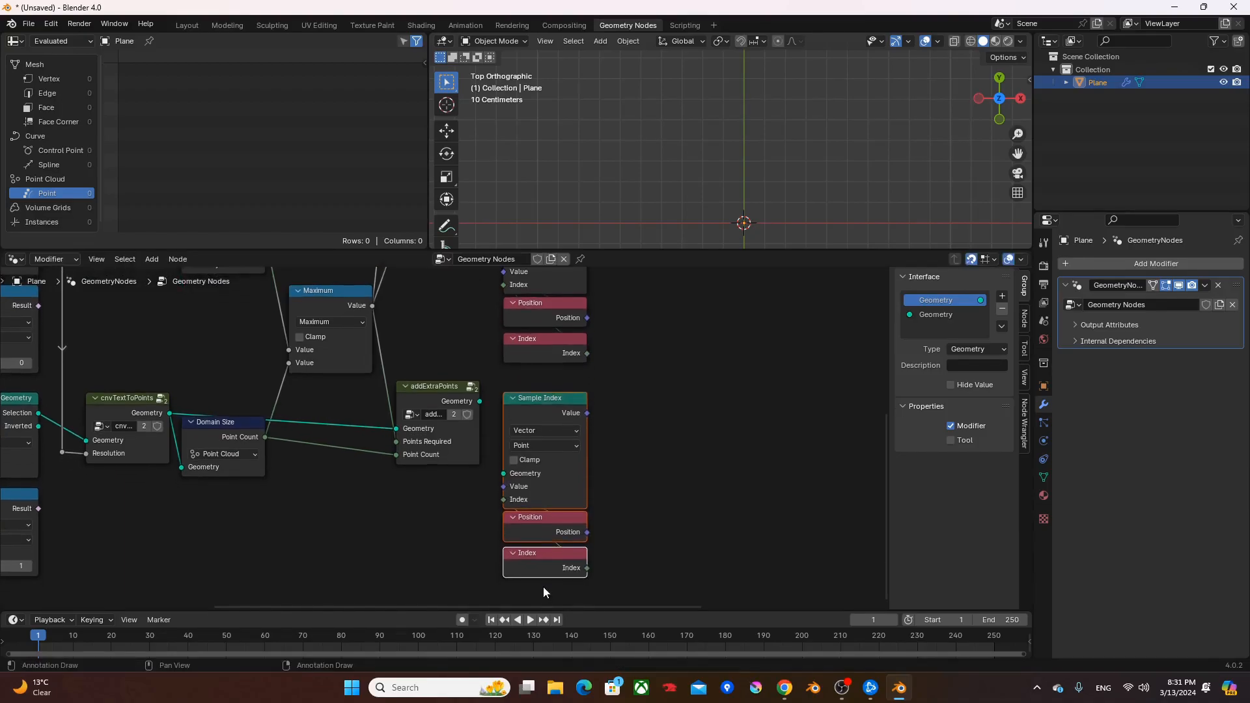
{"action": "key", "text": "g"}
{"action": "key", "text": "y"}
{"action": "left_click", "coordinate": [591, 431]}
{"action": "right_click_drag", "start_coordinate": [467, 391], "coordinate": [536, 442], "text": "alt"}
- Add a Mix node beside the first Sample Index and set its data type to Vector
{"action": "scroll", "coordinate": [572, 446], "scroll_direction": "down", "scroll_amount": 3}
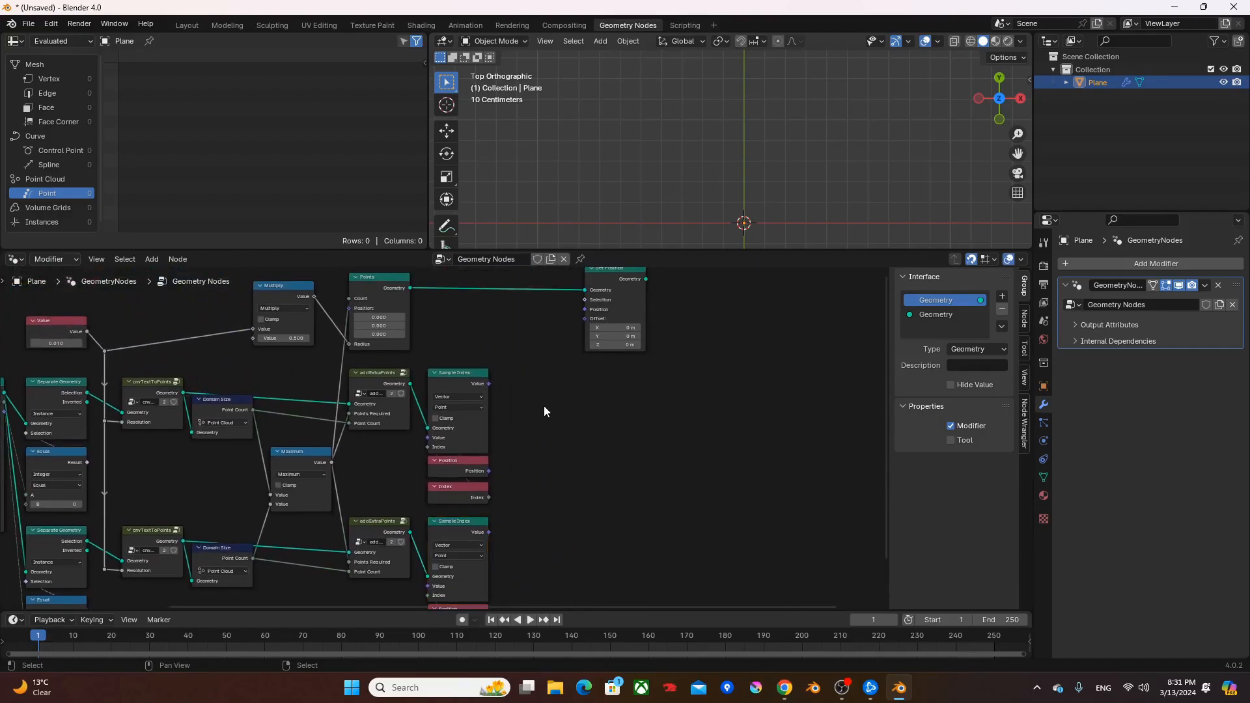
{"action": "key", "text": "shift+a"}
{"action": "type", "text": "mix"}
{"action": "key", "text": "Return"}
{"action": "left_click", "coordinate": [514, 369]}
{"action": "left_click", "coordinate": [533, 393]}
{"action": "left_click", "coordinate": [537, 405]}
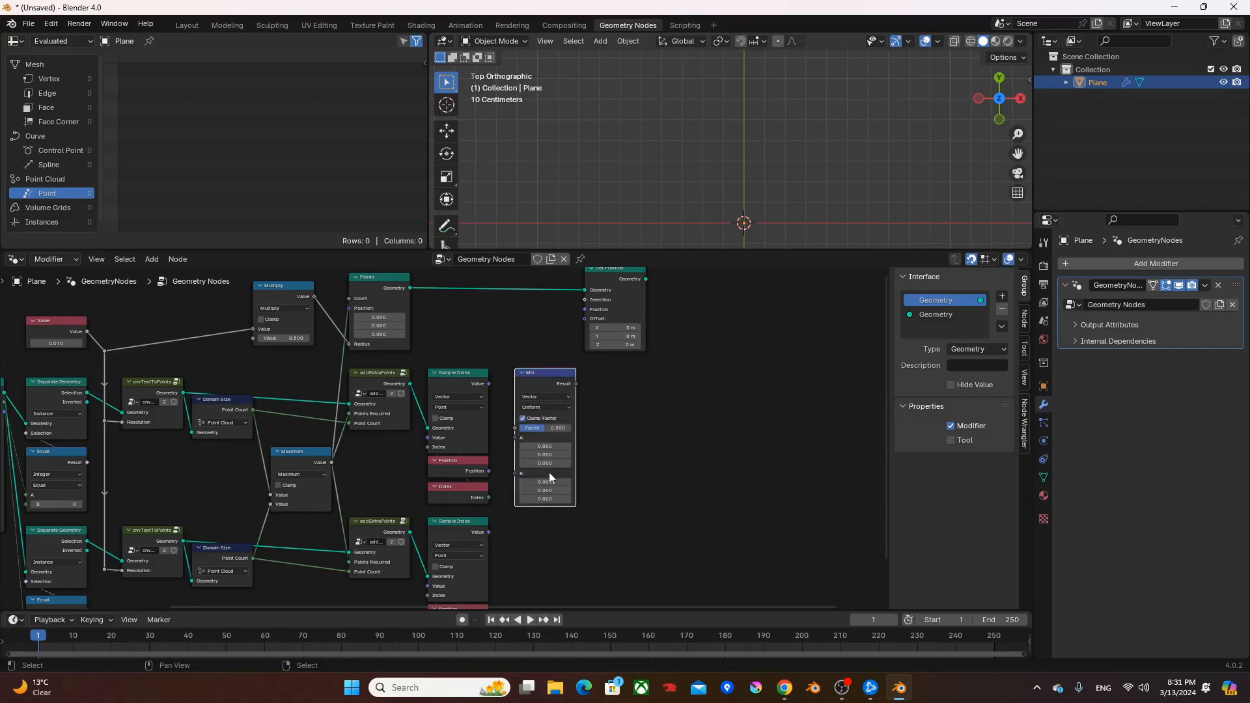
- Connect the first Sample Index value to the Mix node's A and the second one to its B
{"action": "scroll", "coordinate": [497, 369], "scroll_direction": "up", "scroll_amount": 2}
{"action": "right_click_drag", "start_coordinate": [494, 357], "coordinate": [589, 429], "text": "alt"}
{"action": "middle_click_drag", "start_coordinate": [654, 537], "coordinate": [678, 460]}
{"action": "right_click_drag", "start_coordinate": [498, 487], "coordinate": [624, 374], "text": "alt"}
- Connect the Mix Result to the Position of Set Position and send the Set Position geometry to the output
{"action": "middle_click_drag", "start_coordinate": [693, 286], "coordinate": [625, 488]}
{"action": "right_click_drag", "start_coordinate": [554, 514], "coordinate": [654, 385], "text": "alt"}
{"action": "left_click", "coordinate": [634, 357], "text": "ctrl+shift"}
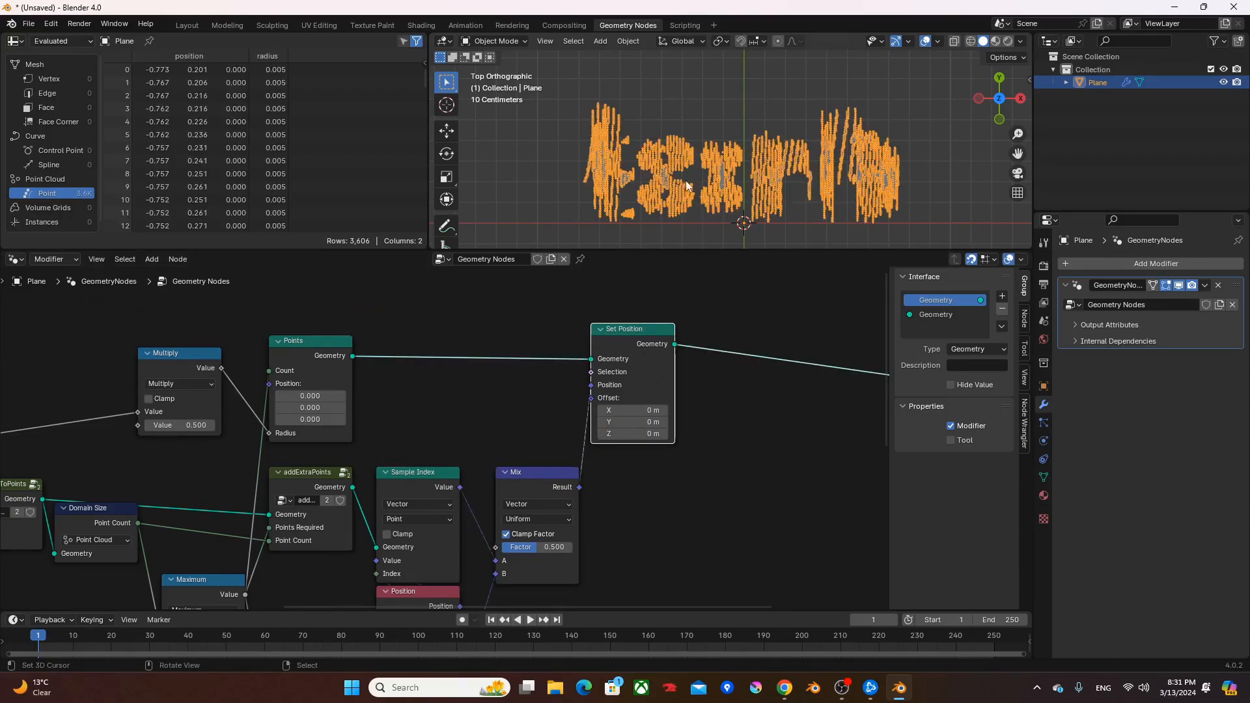
{"action": "scroll", "coordinate": [692, 209], "scroll_direction": "up", "scroll_amount": 2}
{"action": "scroll", "coordinate": [692, 209], "scroll_direction": "down", "scroll_amount": 2}
{"action": "middle_click_drag", "start_coordinate": [689, 209], "coordinate": [700, 176], "text": "shift"}
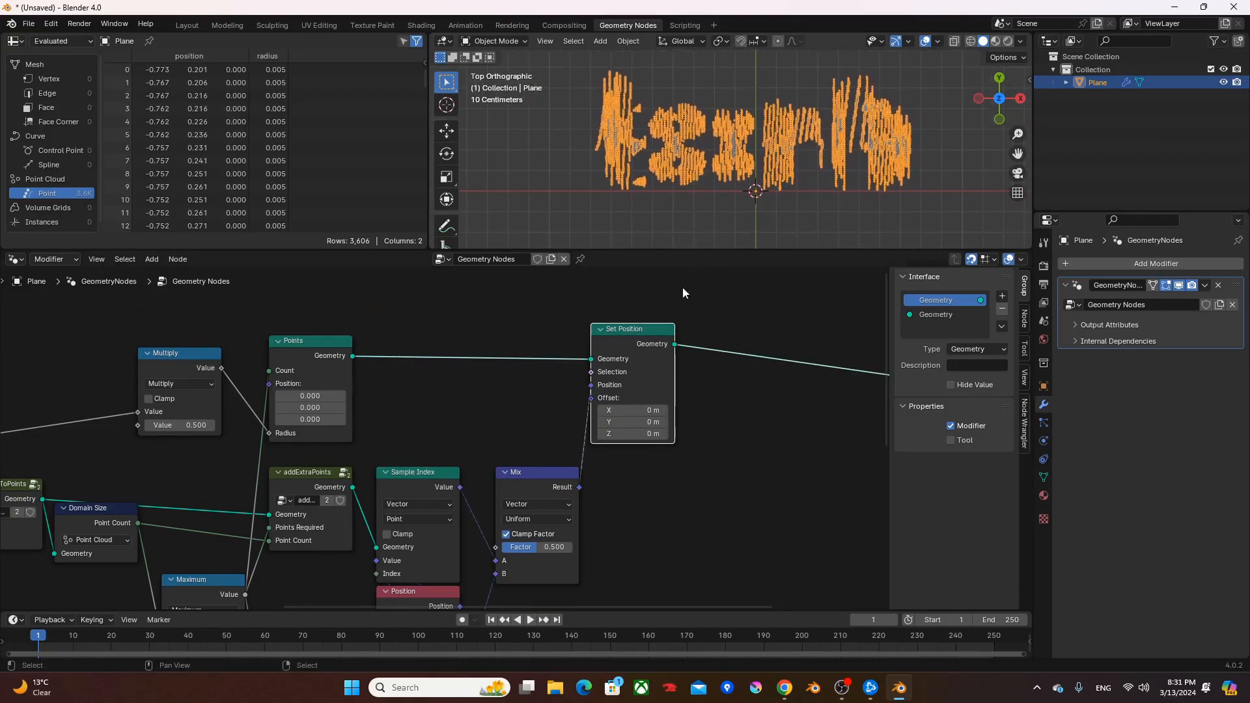
- Raise the Mix node's Factor to 1.000 to test the morph between the two words
{"action": "middle_click_drag", "start_coordinate": [631, 539], "coordinate": [692, 480]}
{"action": "left_click_drag", "start_coordinate": [606, 487], "coordinate": [632, 490]}
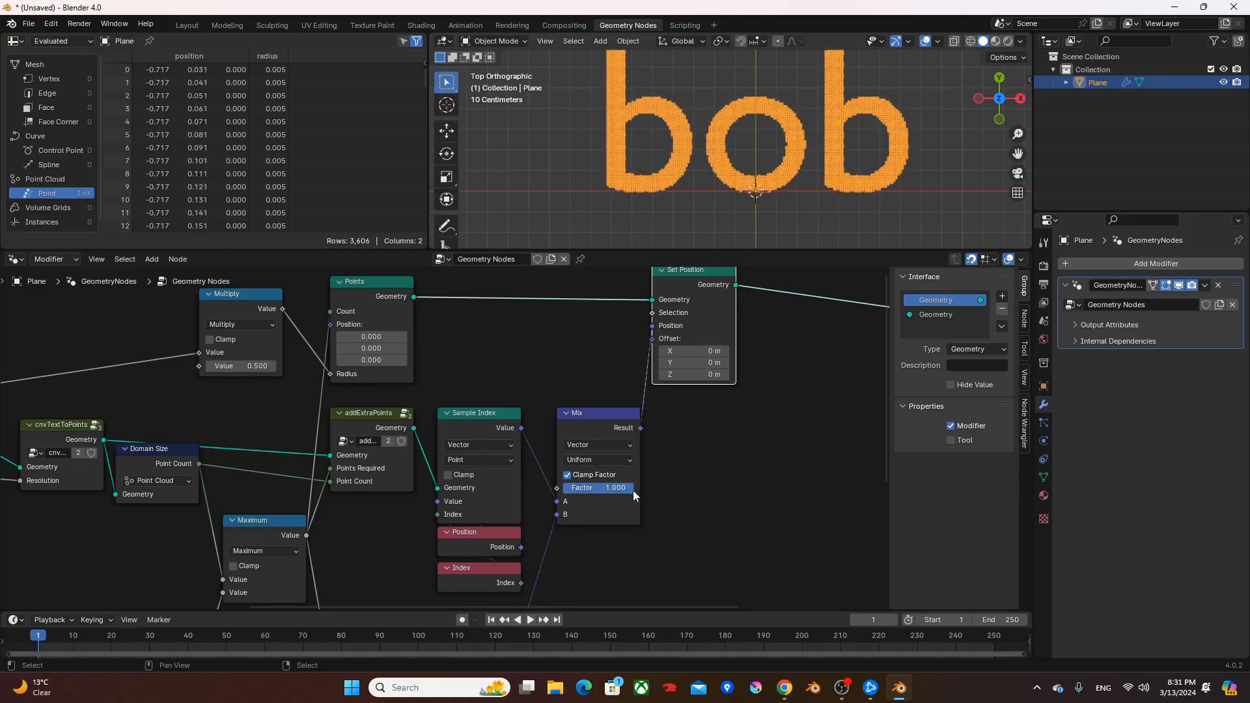
{"action": "middle_click_drag", "start_coordinate": [708, 121], "coordinate": [705, 148], "text": "shift"}
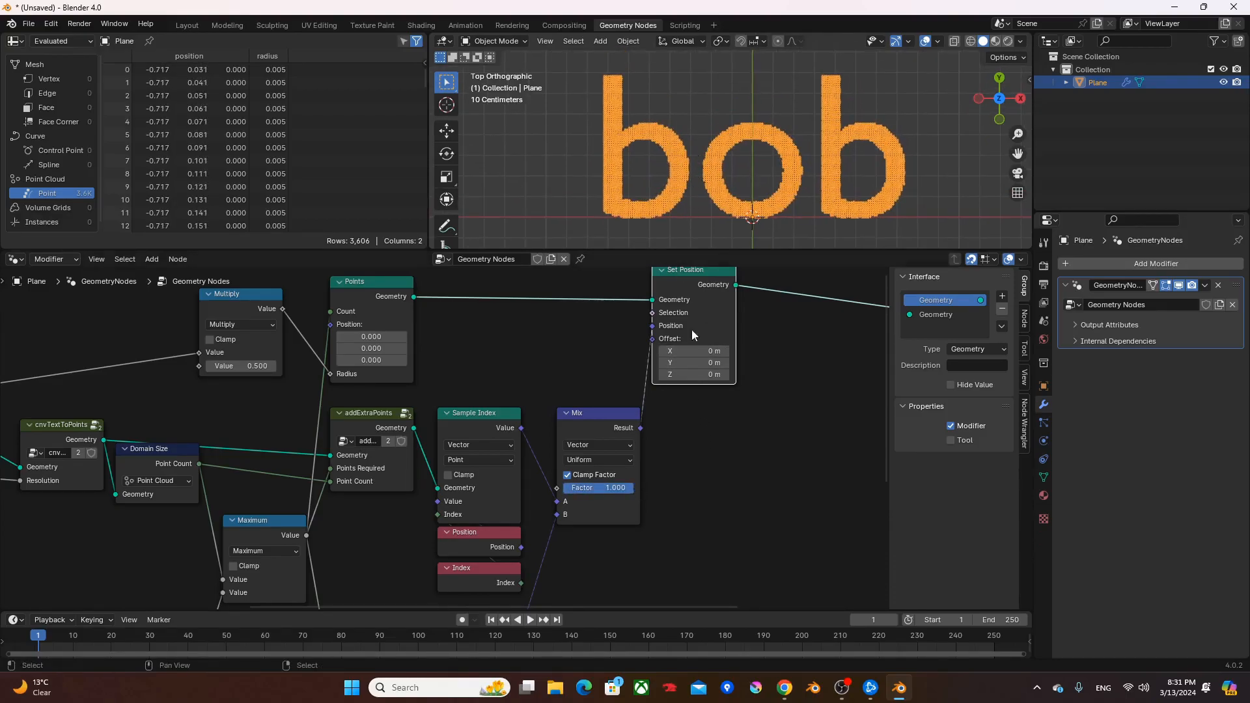
- Add a Scene Time node below the node tree with its Seconds driving the Mix node's Factor
{"action": "middle_click_drag", "start_coordinate": [661, 475], "coordinate": [783, 381]}
{"action": "scroll", "coordinate": [755, 417], "scroll_direction": "down", "scroll_amount": 2}
{"action": "left_click_drag", "start_coordinate": [646, 362], "coordinate": [254, 526]}
{"action": "type", "text": "scene"}
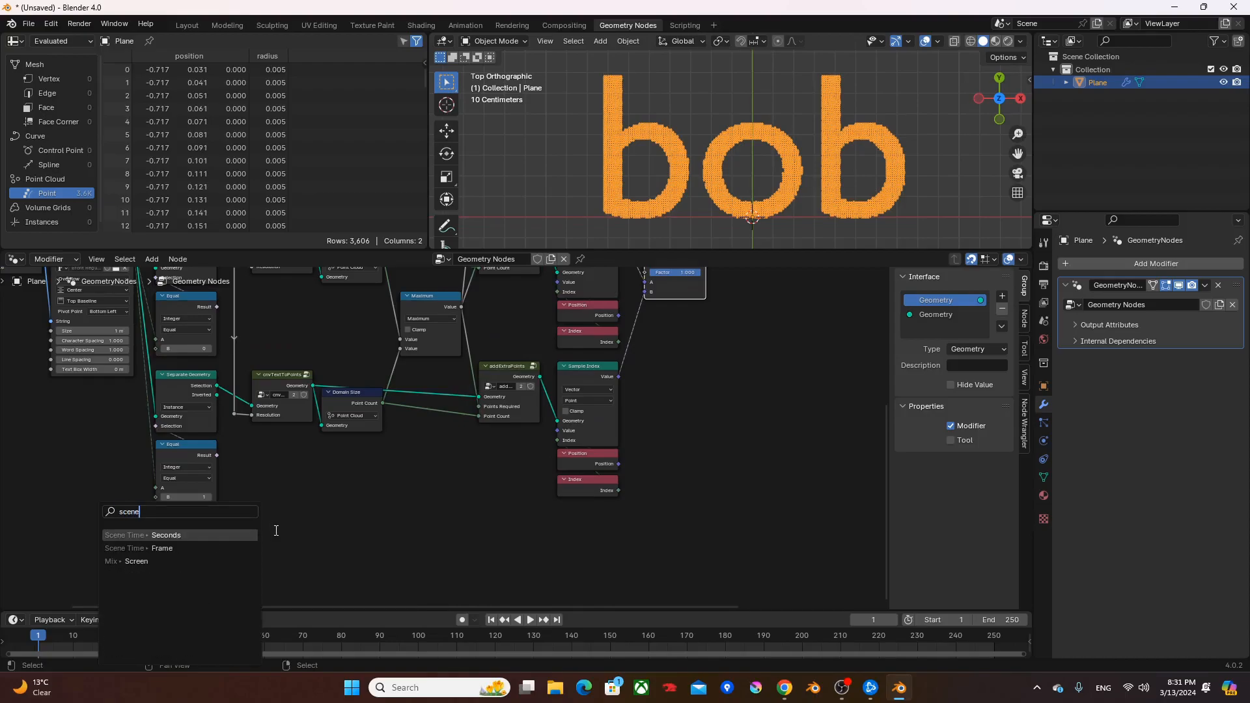
{"action": "key", "text": "Return"}
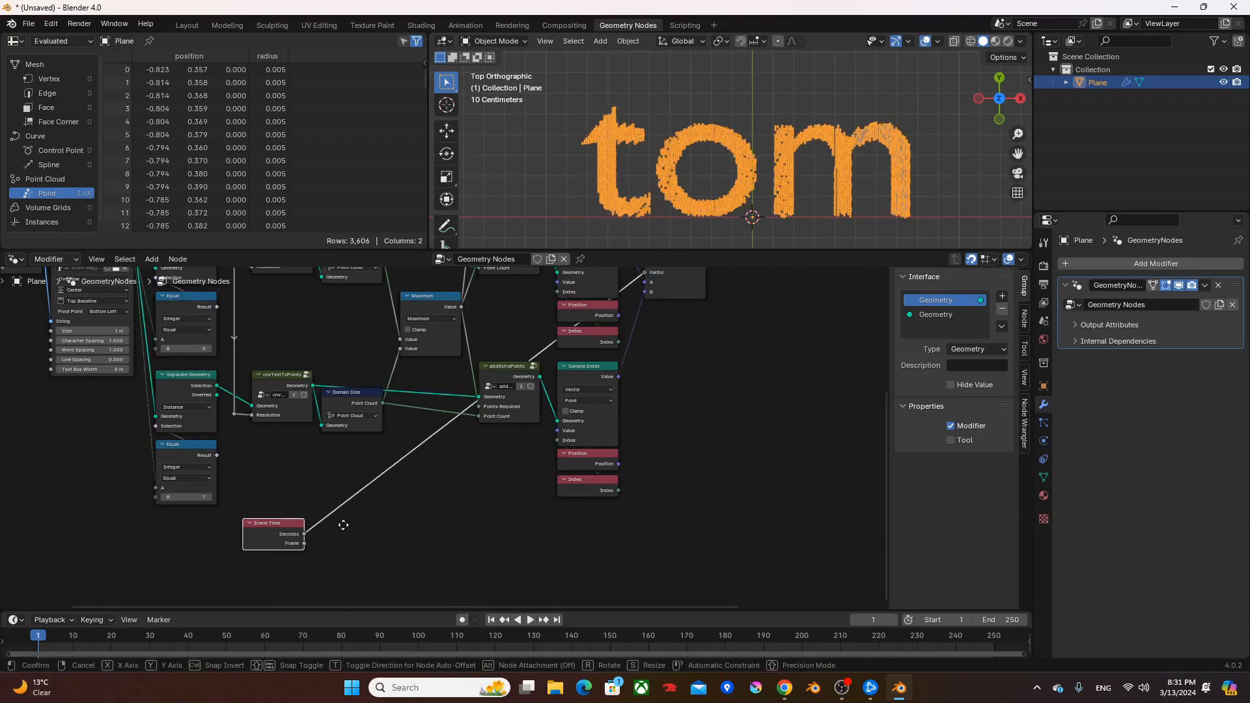
{"action": "left_click", "coordinate": [327, 506]}
- Shift the Scene Time node and the String to String to Curves chain further left to make room before the Separate Geometry nodes
{"action": "scroll", "coordinate": [373, 472], "scroll_direction": "left", "scroll_amount": 2, "text": "ctrl"}
{"action": "middle_click_drag", "start_coordinate": [373, 472], "coordinate": [442, 484]}
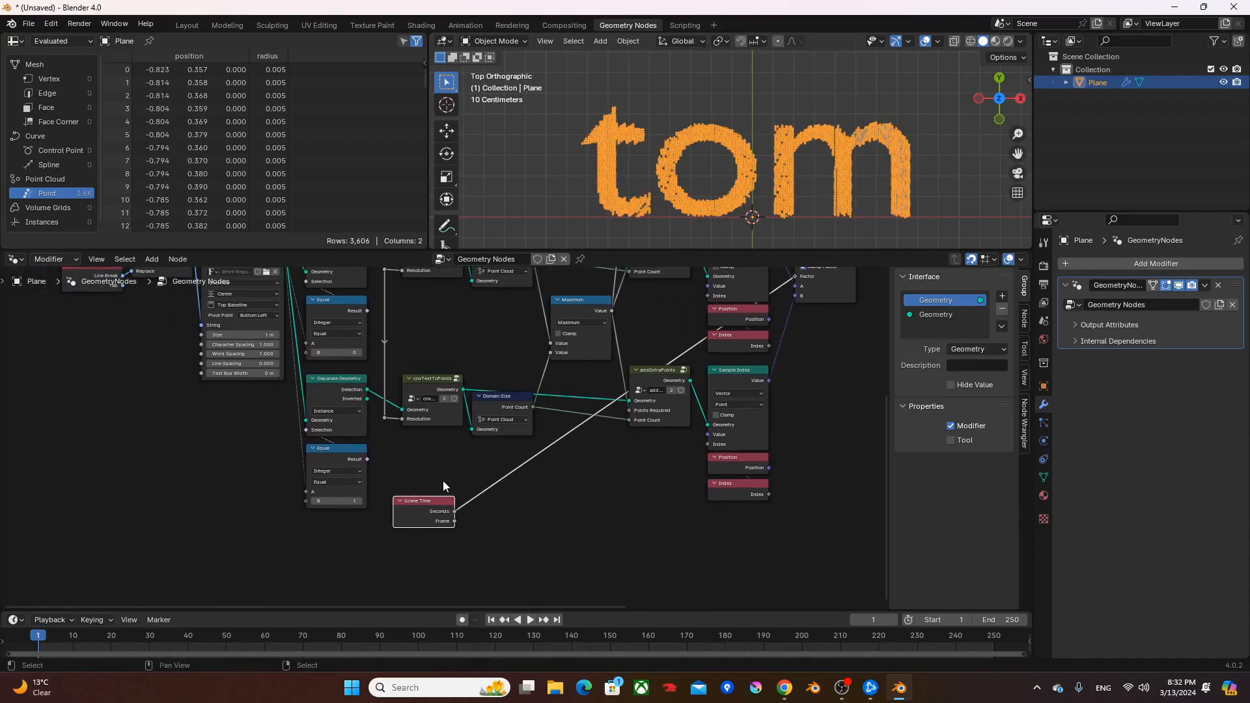
{"action": "middle_click_drag", "start_coordinate": [616, 449], "coordinate": [593, 481]}
{"action": "left_click_drag", "start_coordinate": [417, 546], "coordinate": [81, 539]}
{"action": "middle_click_drag", "start_coordinate": [182, 466], "coordinate": [487, 491]}
{"action": "left_click_drag", "start_coordinate": [492, 494], "coordinate": [102, 301]}
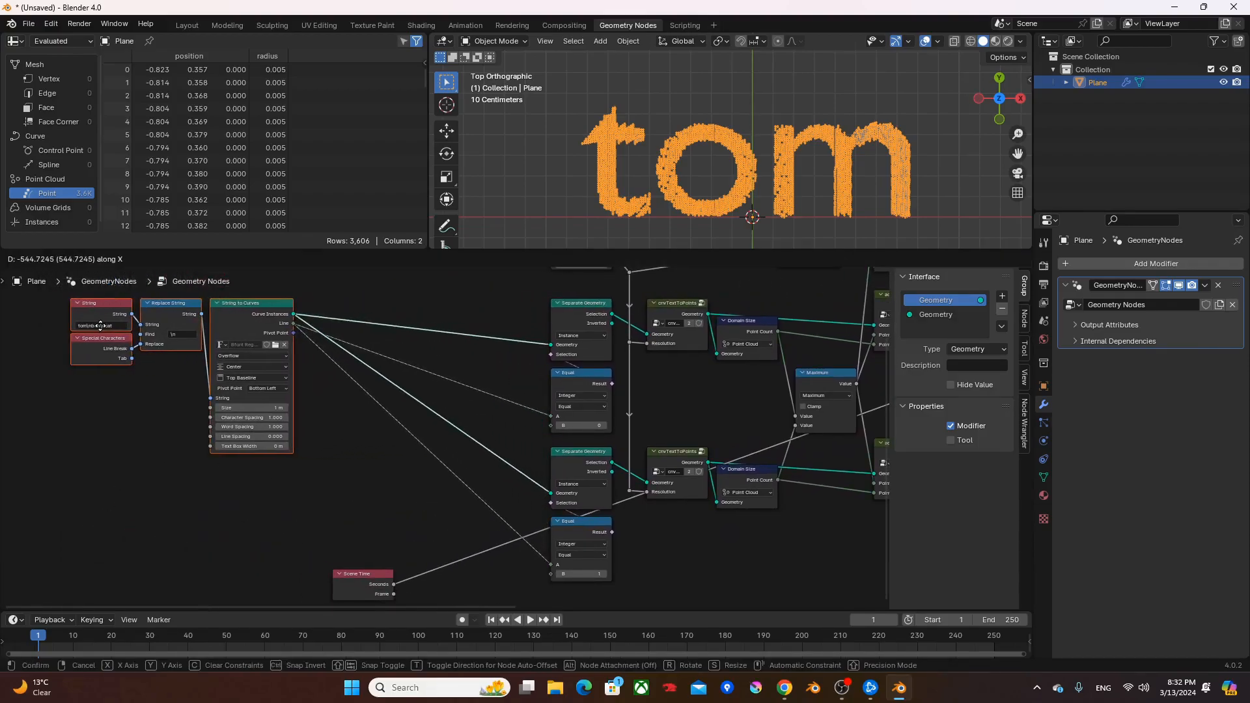
{"action": "scroll", "coordinate": [478, 397], "scroll_direction": "up", "scroll_amount": 2}
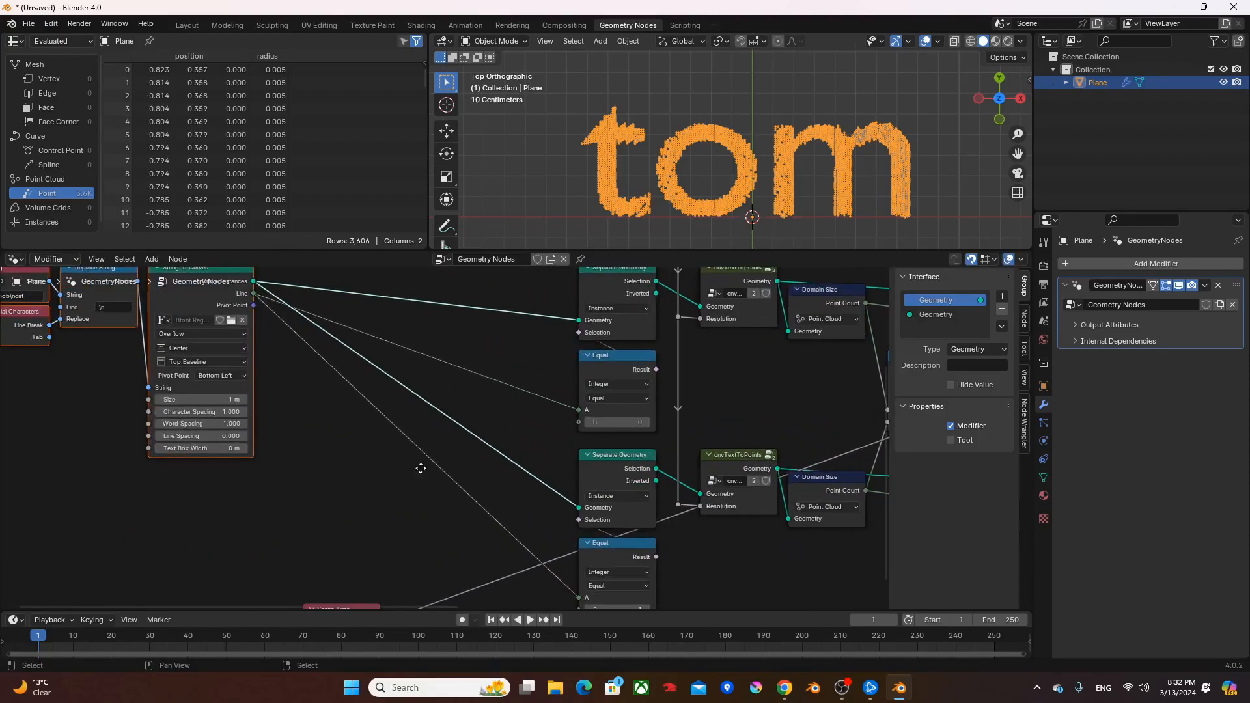
{"action": "middle_click_drag", "start_coordinate": [386, 512], "coordinate": [328, 527]}
{"action": "left_click_drag", "start_coordinate": [328, 532], "coordinate": [294, 511]}
{"action": "middle_click_drag", "start_coordinate": [337, 460], "coordinate": [315, 504]}
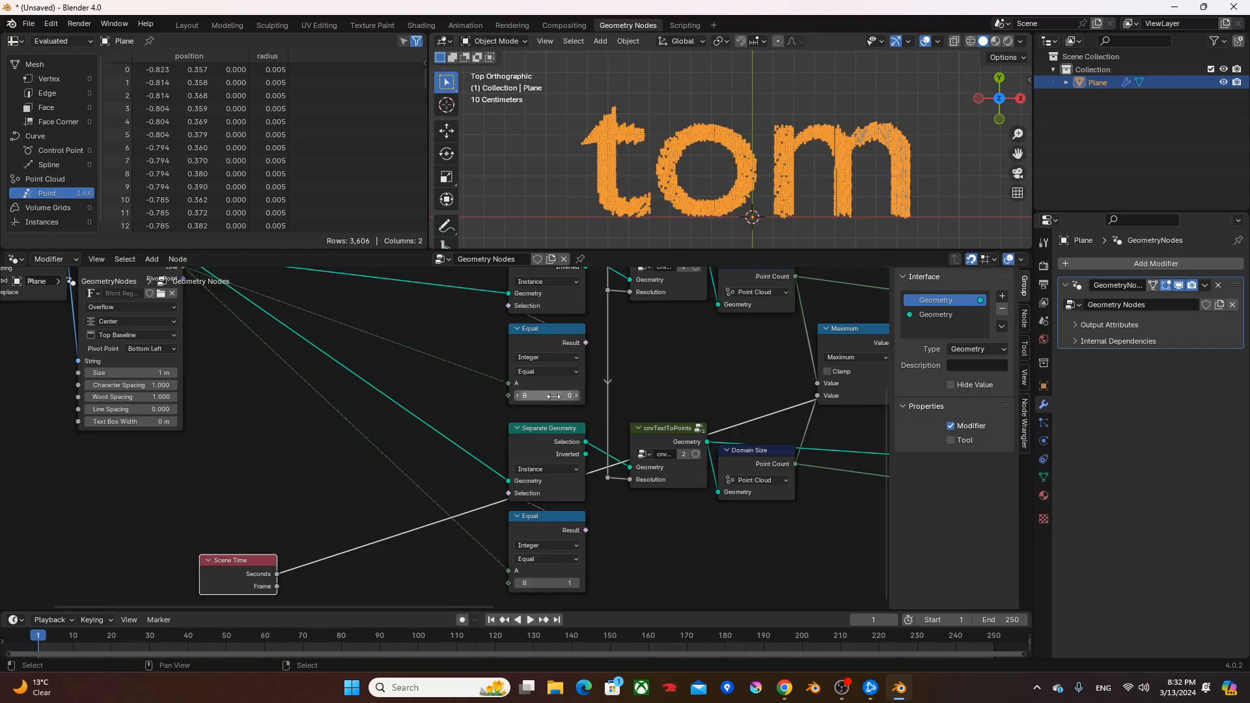
{"action": "middle_click_drag", "start_coordinate": [552, 409], "coordinate": [559, 442]}
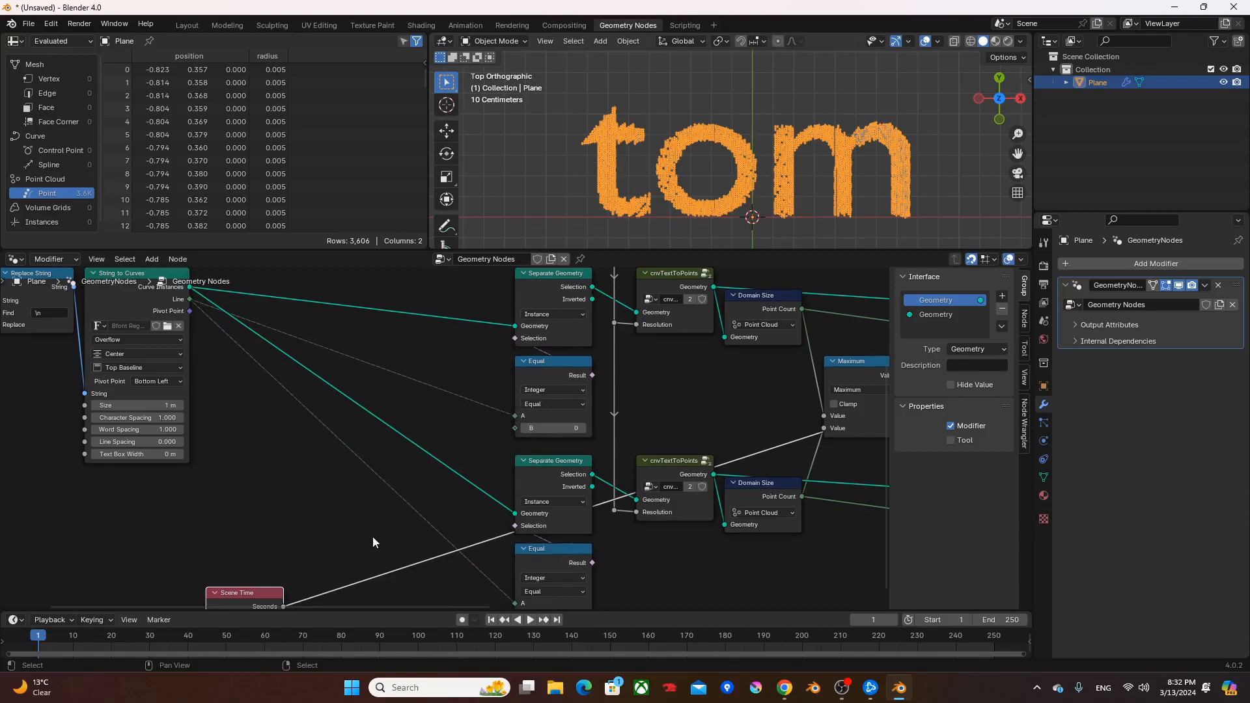
- Pass the Scene Time Seconds through a Floor node into B of the first Equal node
{"action": "middle_click_drag", "start_coordinate": [373, 544], "coordinate": [389, 512]}
{"action": "left_click_drag", "start_coordinate": [299, 576], "coordinate": [337, 453]}
{"action": "type", "text": "floor"}
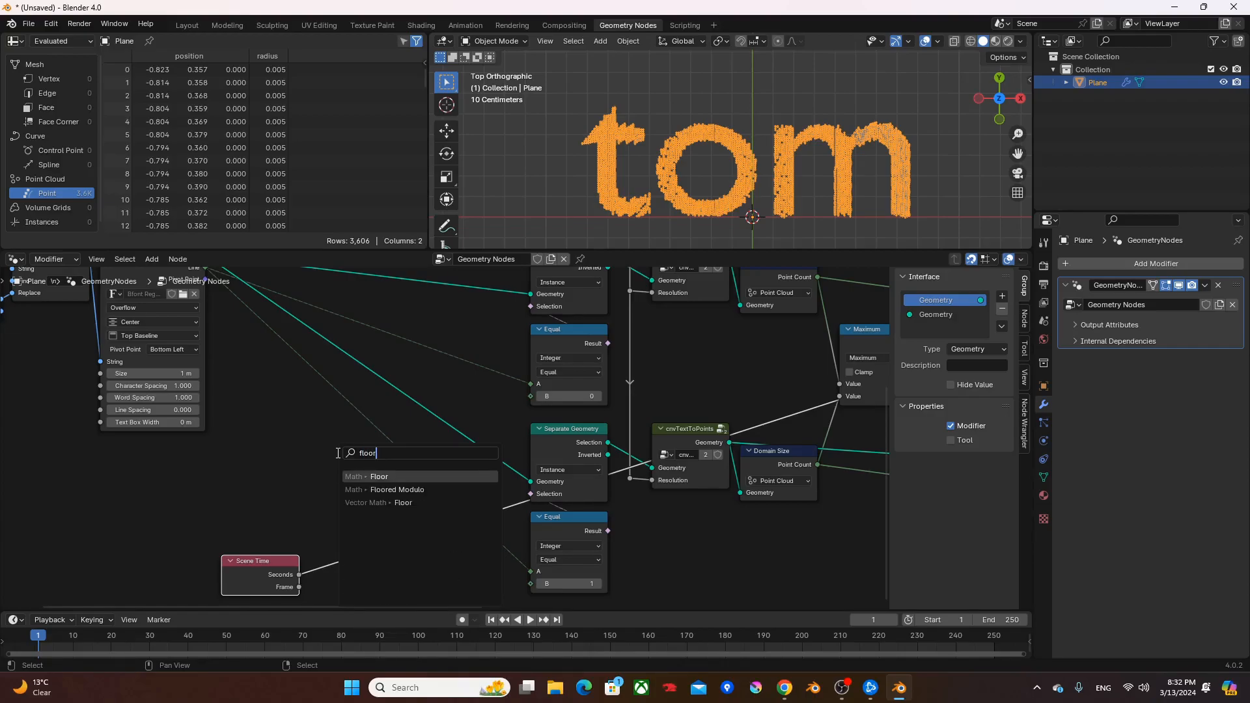
{"action": "key", "text": "Return"}
{"action": "left_click", "coordinate": [282, 419]}
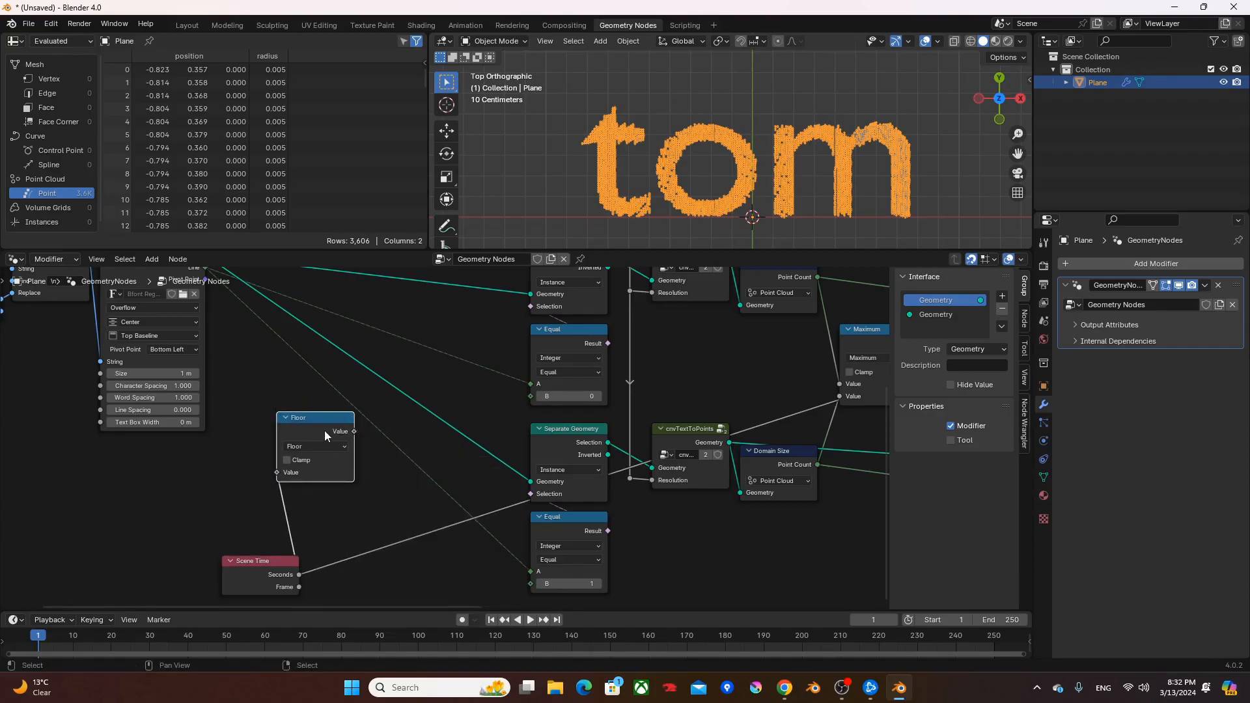
{"action": "right_click_drag", "start_coordinate": [323, 429], "coordinate": [556, 396], "text": "alt"}
{"action": "middle_click_drag", "start_coordinate": [364, 448], "coordinate": [439, 427]}
{"action": "left_click_drag", "start_coordinate": [336, 540], "coordinate": [278, 540]}
- Add 1.000 to the Floor value in an Add node and connect it to B of the second Equal node
{"action": "left_click_drag", "start_coordinate": [430, 412], "coordinate": [459, 515]}
{"action": "type", "text": "add"}
{"action": "key", "text": "Return"}
{"action": "left_click", "coordinate": [476, 547]}
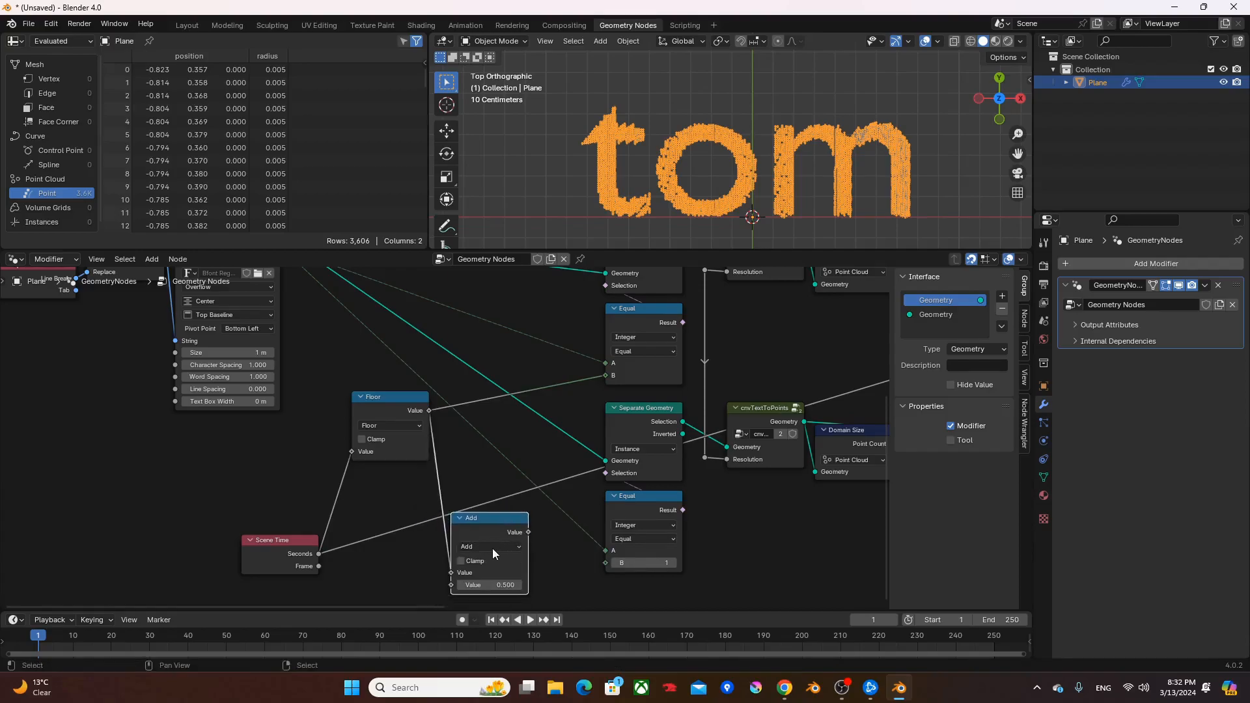
{"action": "left_click", "coordinate": [495, 586]}
{"action": "right_click_drag", "start_coordinate": [481, 521], "coordinate": [653, 548], "text": "alt"}
{"action": "left_click_drag", "start_coordinate": [496, 539], "coordinate": [508, 517]}
- Insert a reroute in the link from Seconds to the Mix Factor and place it below the second set of nodes
{"action": "scroll", "coordinate": [483, 462], "scroll_direction": "down", "scroll_amount": 2}
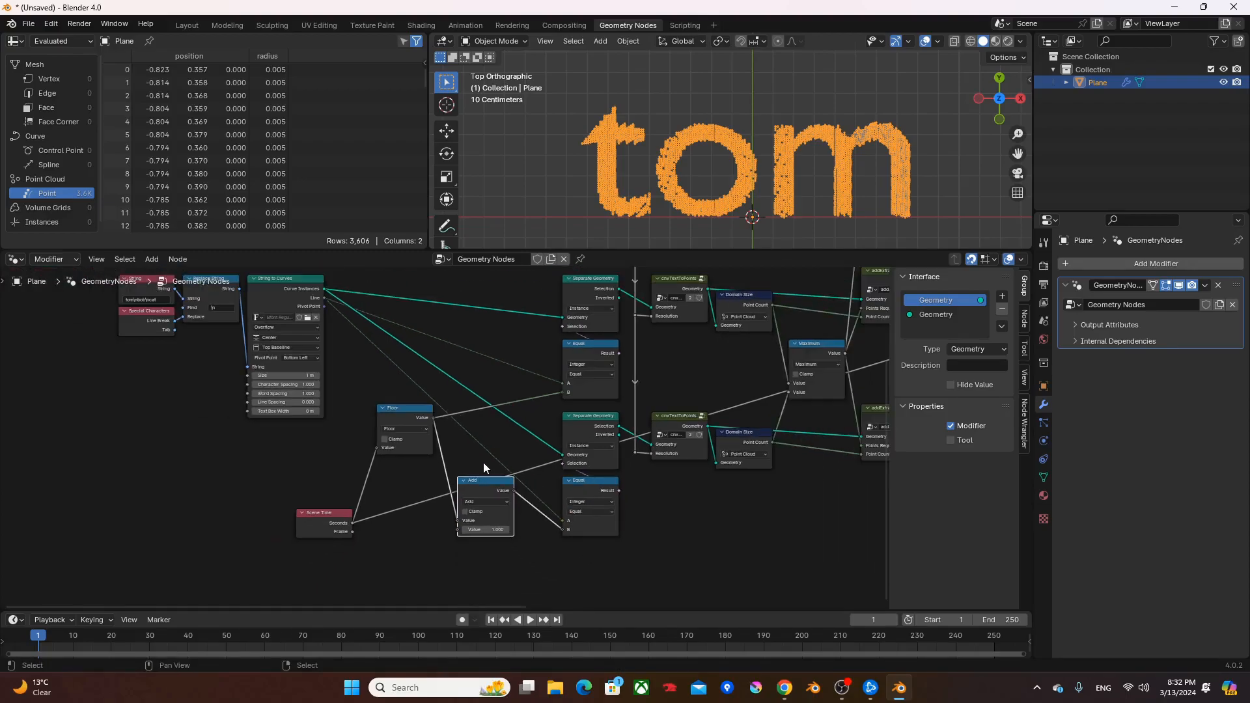
{"action": "left_click", "coordinate": [413, 479]}
{"action": "left_click_drag", "start_coordinate": [408, 506], "coordinate": [834, 515]}
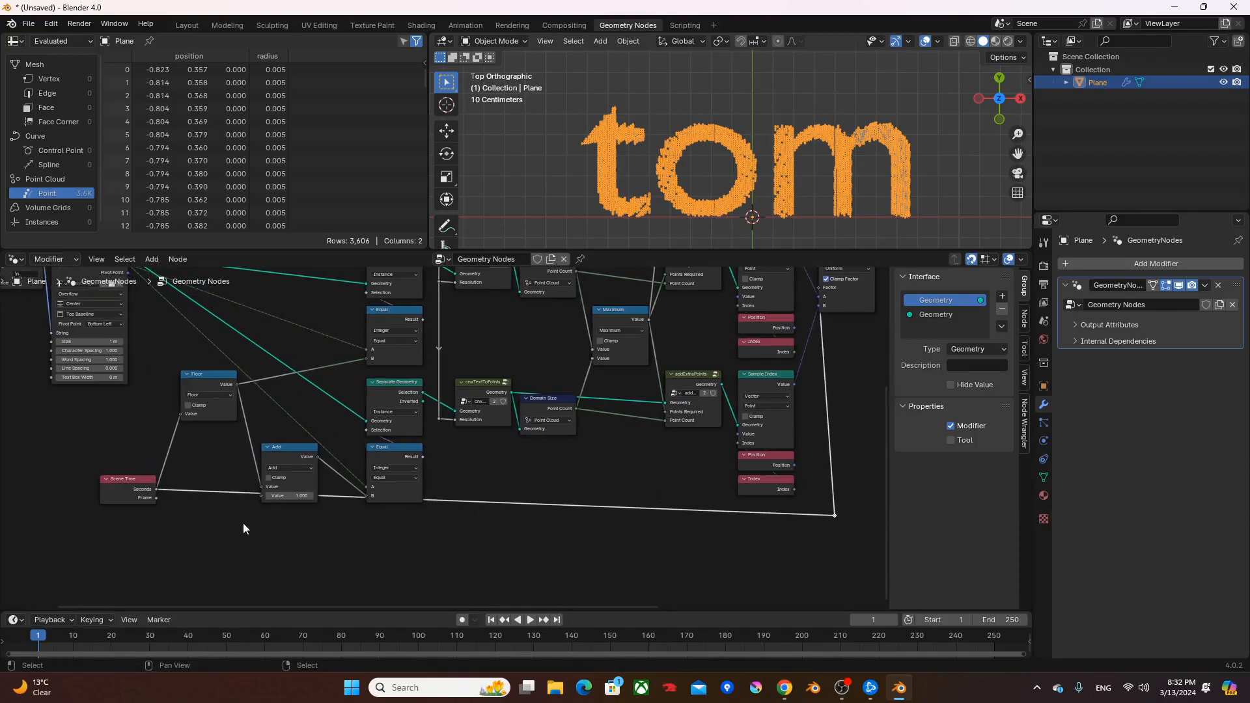
- Duplicate the Add node, switch the copy to Fraction and insert it in the link from Scene Time Seconds to the Mix Factor reroute
{"action": "scroll", "coordinate": [228, 484], "scroll_direction": "up", "scroll_amount": 4}
{"action": "middle_click_drag", "start_coordinate": [296, 512], "coordinate": [356, 505]}
{"action": "left_click", "coordinate": [385, 444]}
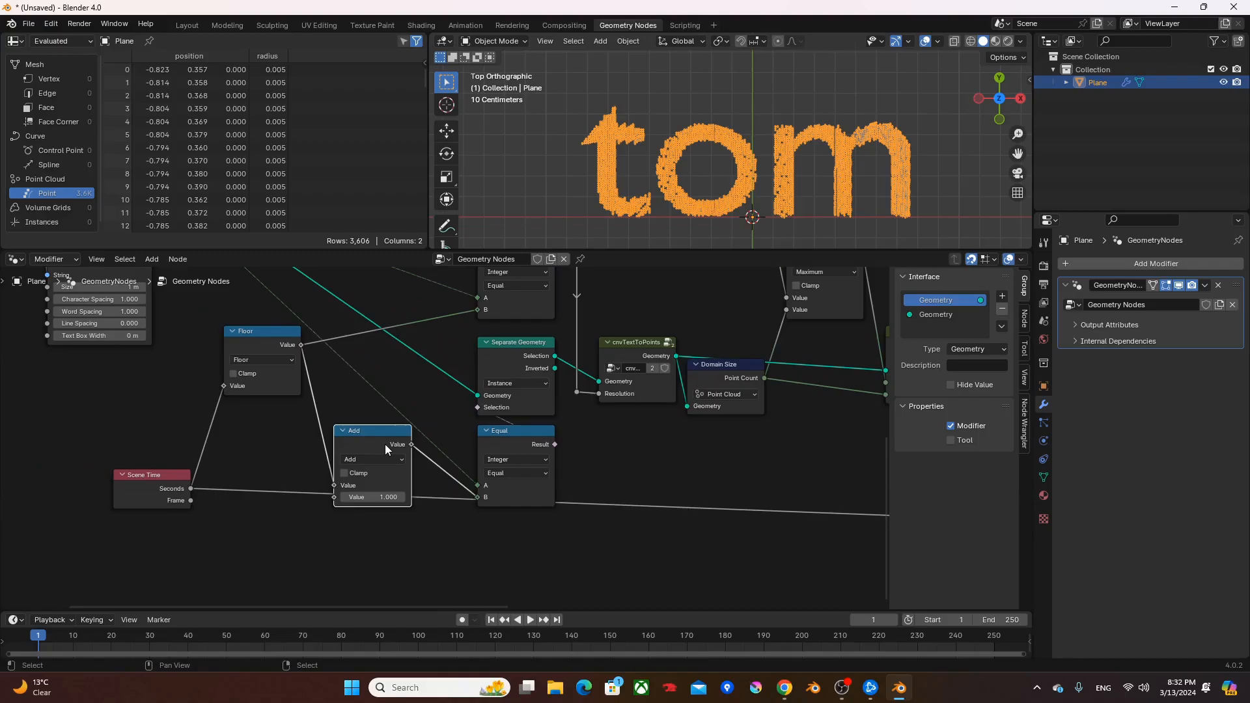
{"action": "key", "text": "shift+d"}
{"action": "left_click", "coordinate": [274, 531]}
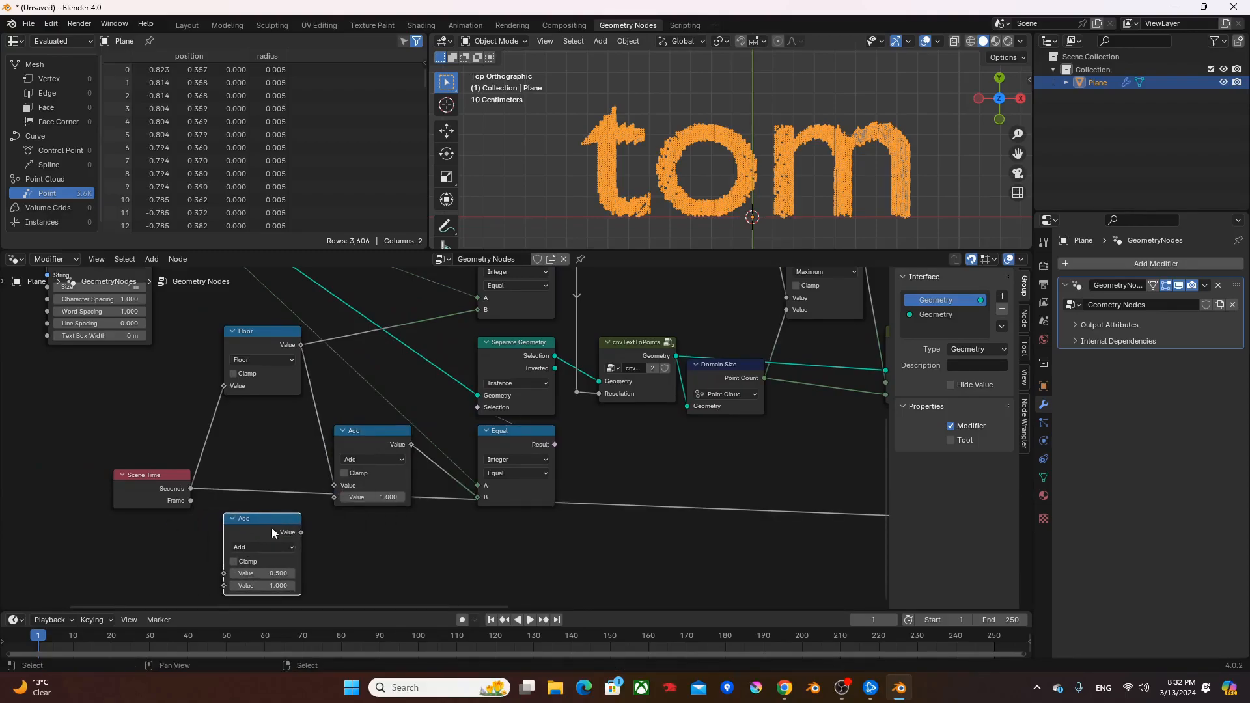
{"action": "left_click", "coordinate": [259, 549]}
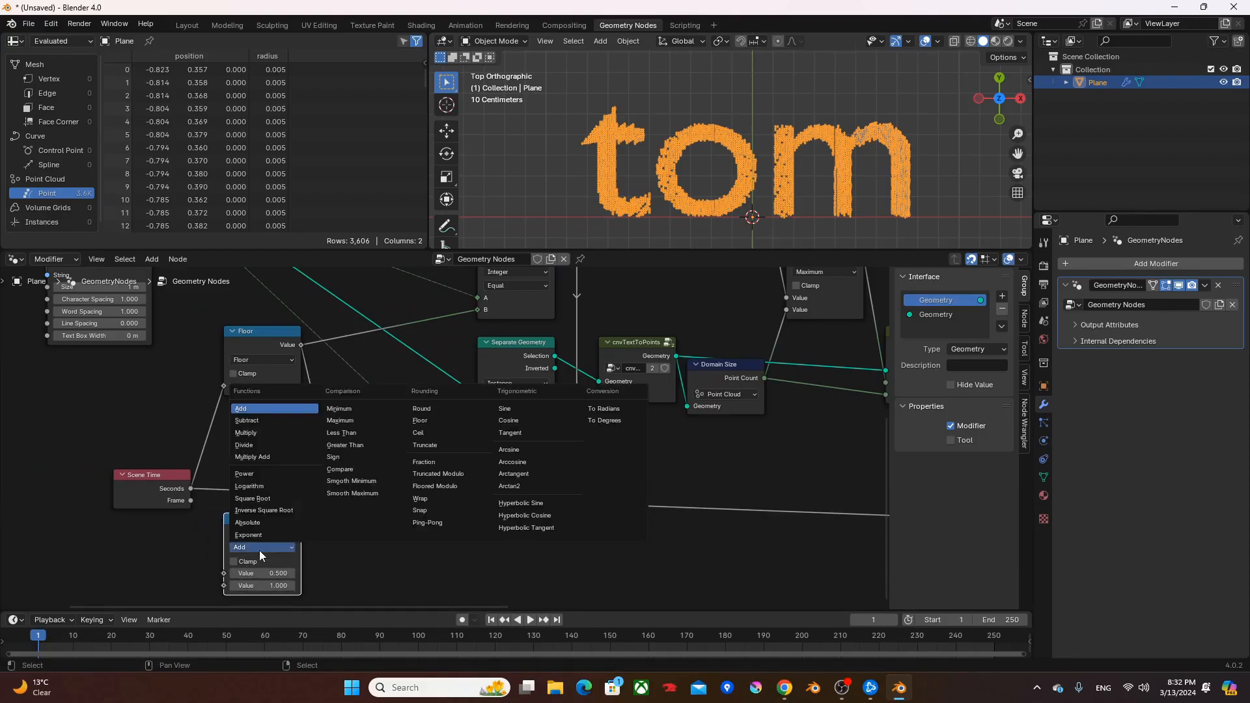
{"action": "left_click", "coordinate": [421, 463]}
{"action": "left_click_drag", "start_coordinate": [253, 526], "coordinate": [335, 548]}
{"action": "scroll", "coordinate": [452, 534], "scroll_direction": "down", "scroll_amount": 5}
{"action": "middle_click_drag", "start_coordinate": [487, 497], "coordinate": [303, 502]}
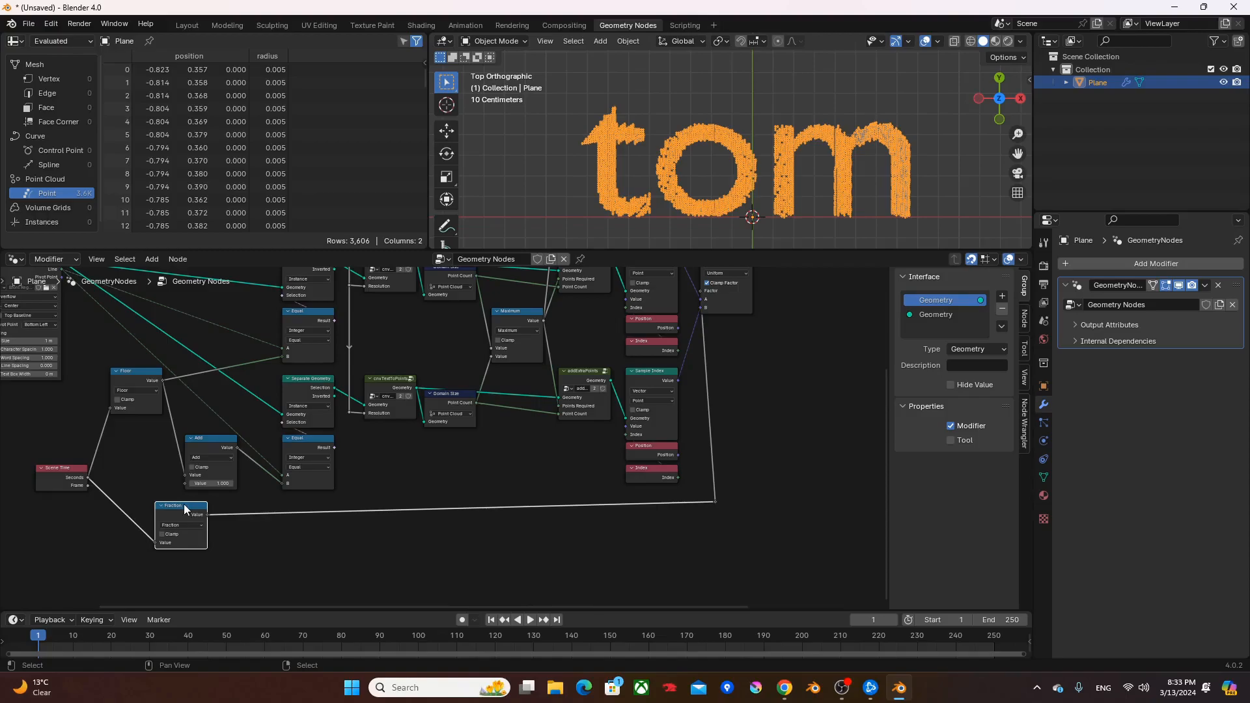
- Place the Fraction node directly beneath the Add node and level the Mix Factor reroute with its output
{"action": "middle_click_drag", "start_coordinate": [703, 314], "coordinate": [677, 365]}
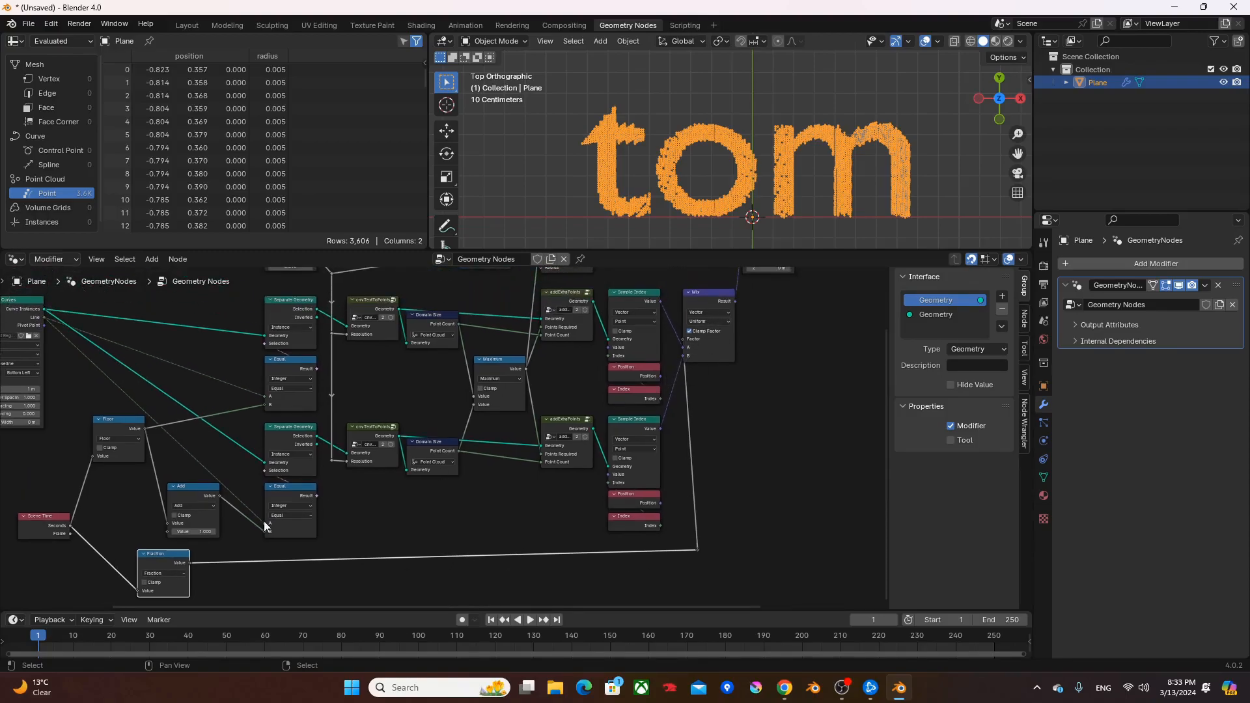
{"action": "left_click_drag", "start_coordinate": [166, 561], "coordinate": [197, 552]}
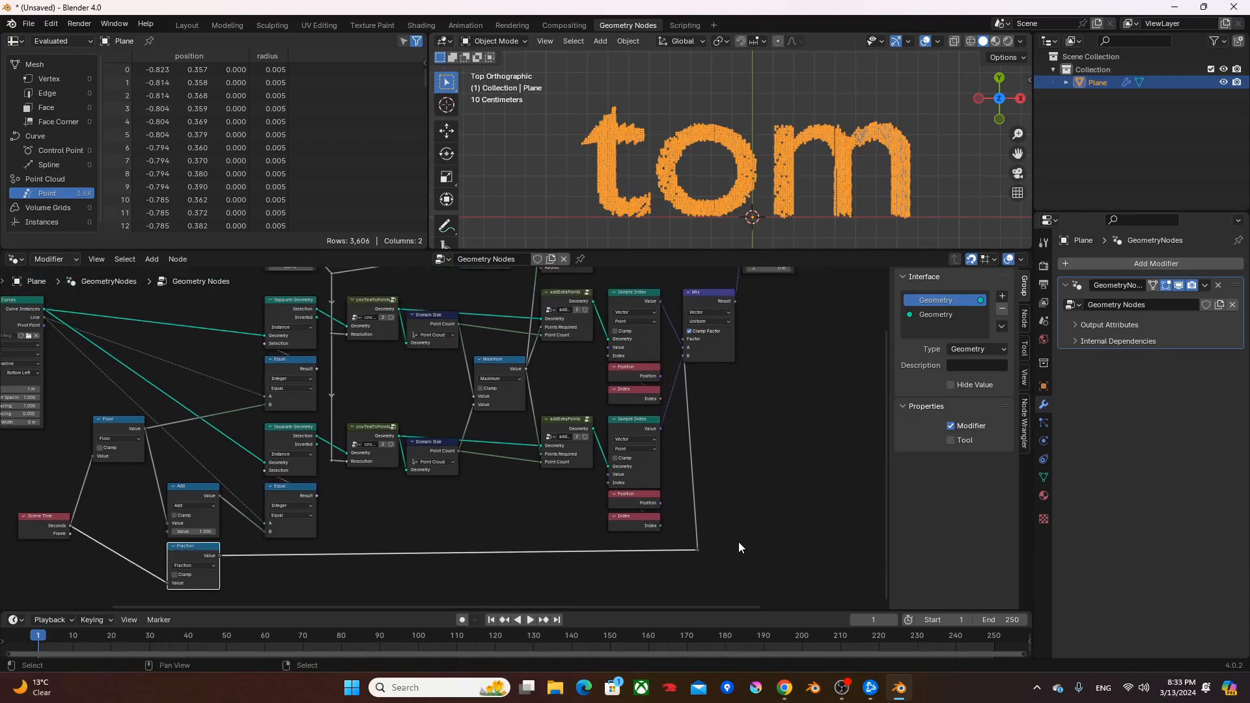
{"action": "key", "text": "g"}
{"action": "left_click", "coordinate": [691, 571]}
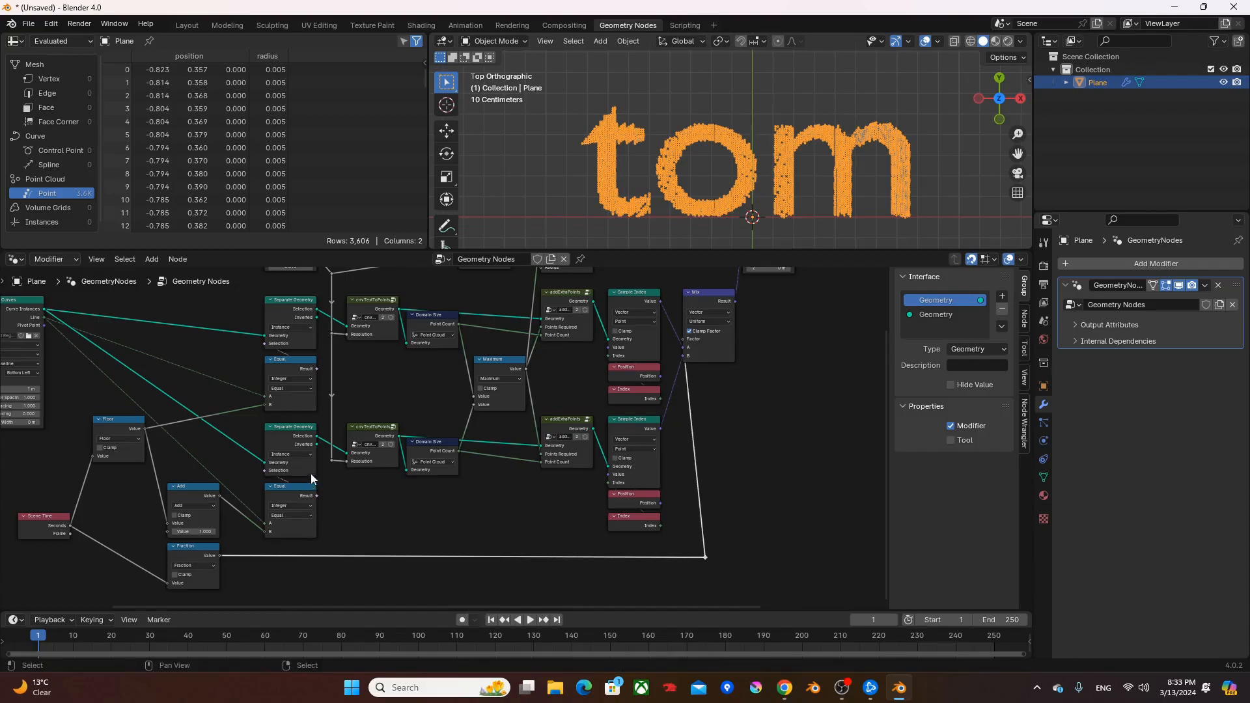
- Examine how Scene Time Seconds feeds the Floor, Add and Fraction nodes and the two Equal nodes
{"action": "middle_click_drag", "start_coordinate": [268, 461], "coordinate": [417, 451]}
{"action": "scroll", "coordinate": [350, 478], "scroll_direction": "up", "scroll_amount": 3}
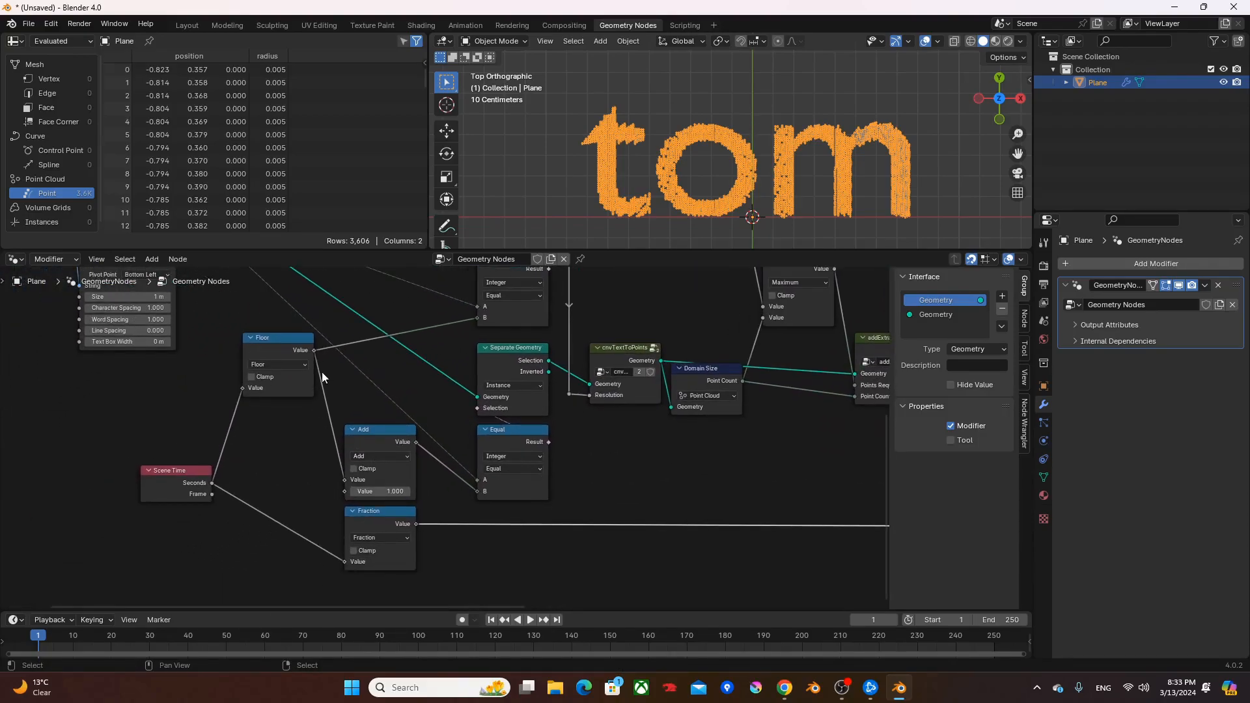
{"action": "left_click", "coordinate": [181, 482]}
{"action": "left_click", "coordinate": [276, 336]}
{"action": "middle_click_drag", "start_coordinate": [340, 348], "coordinate": [336, 395]}
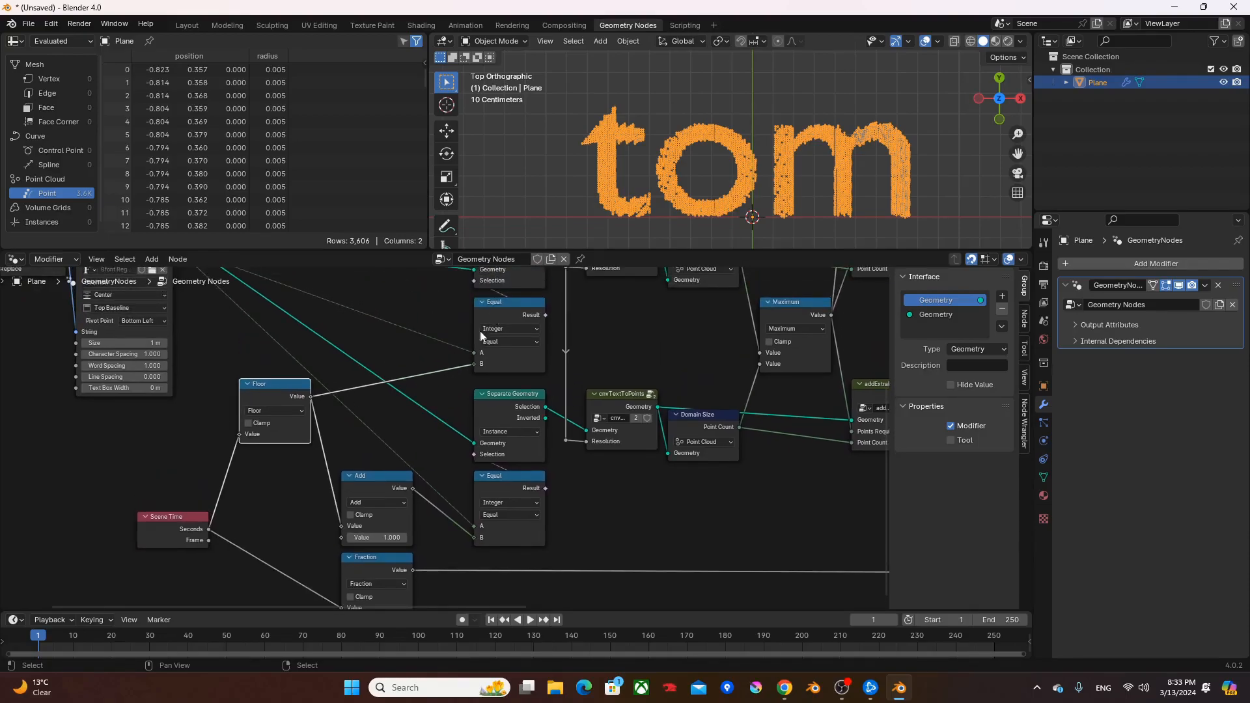
{"action": "left_click", "coordinate": [392, 485]}
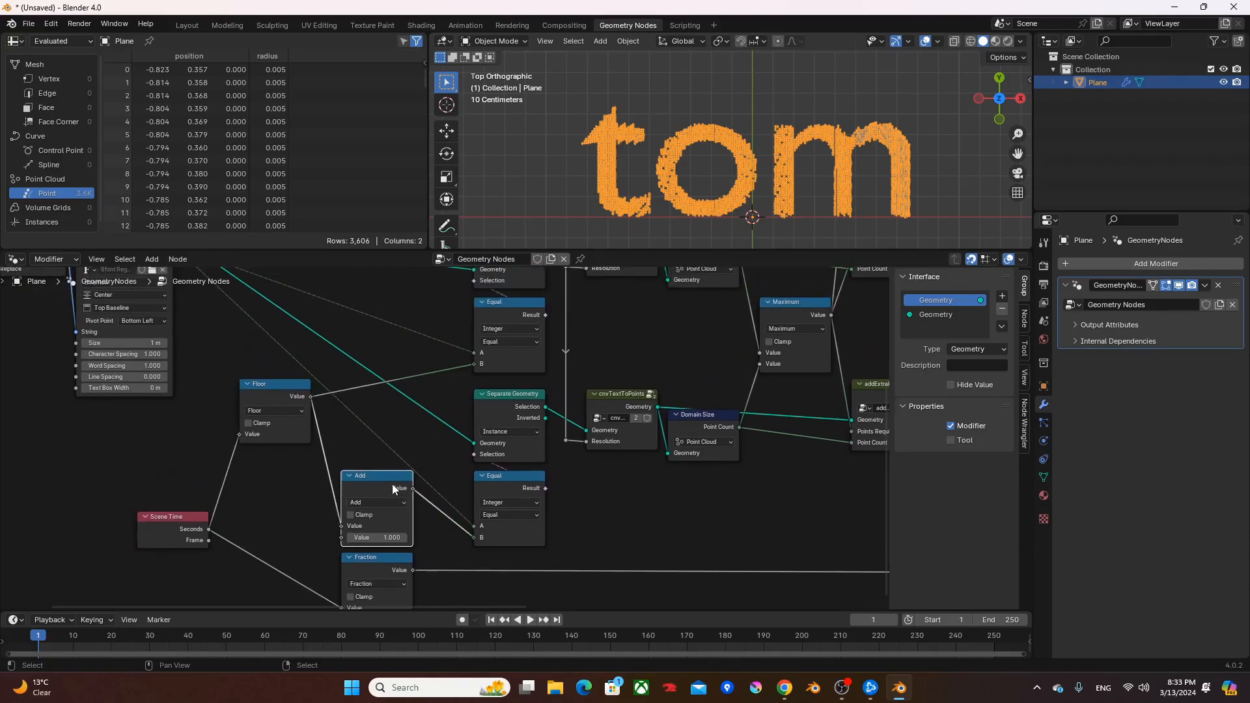
{"action": "middle_click_drag", "start_coordinate": [497, 529], "coordinate": [548, 455]}
{"action": "scroll", "coordinate": [504, 540], "scroll_direction": "down", "scroll_amount": 1}
{"action": "left_click_drag", "start_coordinate": [477, 573], "coordinate": [281, 373]}
- Play the text morph animation, restart it from the first frame and stop it
{"action": "key", "text": "space"}
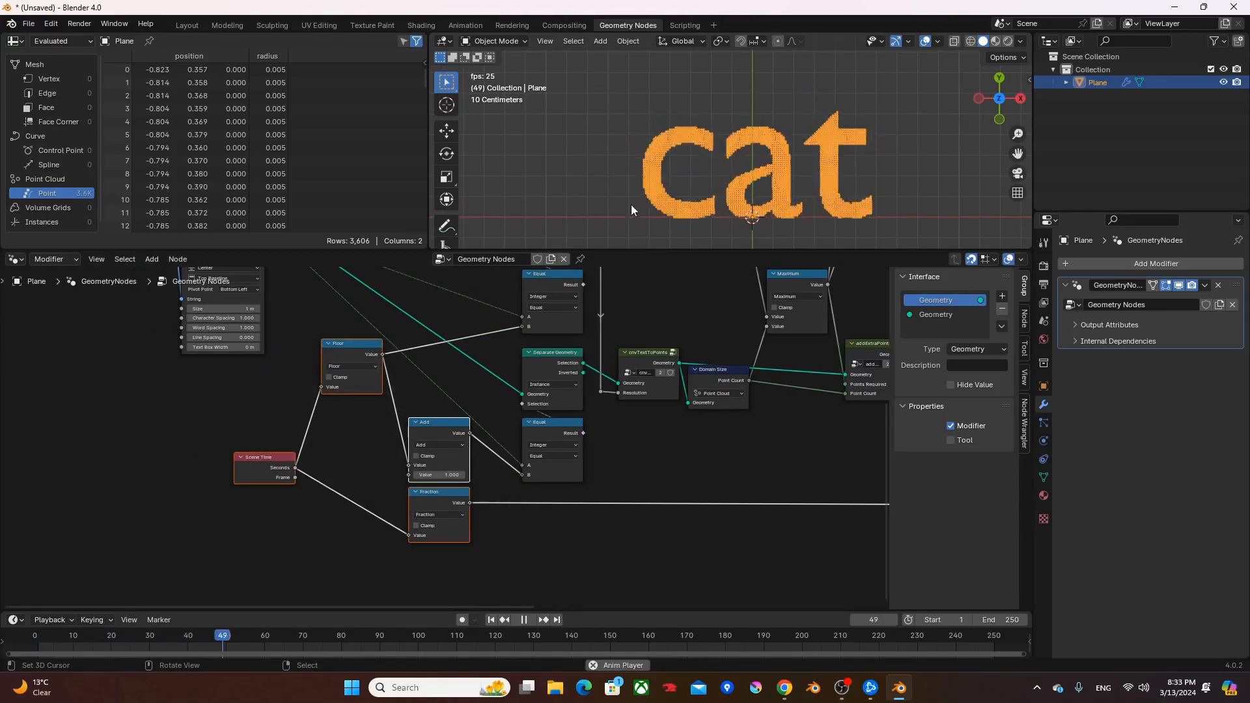
{"action": "key", "text": "shift+Left"}
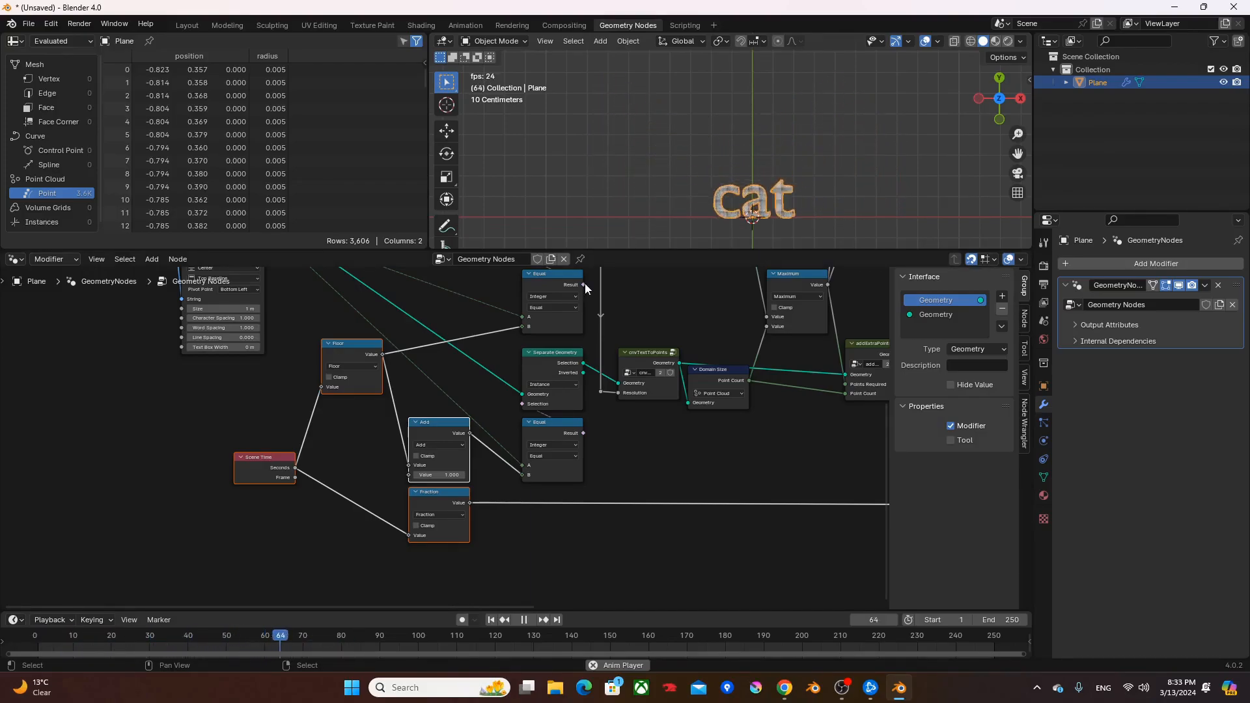
{"action": "key", "text": "space"}
- Shift the String, Special Characters, Replace String and String to Curves nodes horizontally away from the Floor node to make room
{"action": "middle_click_drag", "start_coordinate": [343, 463], "coordinate": [488, 551]}
{"action": "left_click_drag", "start_coordinate": [449, 481], "coordinate": [196, 315]}
{"action": "key", "text": "g"}
{"action": "key", "text": "x"}
{"action": "left_click", "coordinate": [311, 357]}
- Add an Attribute Statistic node fed by Curve Instances and place it between String to Curves and the Floor node
{"action": "scroll", "coordinate": [317, 371], "scroll_direction": "up", "scroll_amount": 3}
{"action": "middle_click_drag", "start_coordinate": [283, 322], "coordinate": [298, 379]}
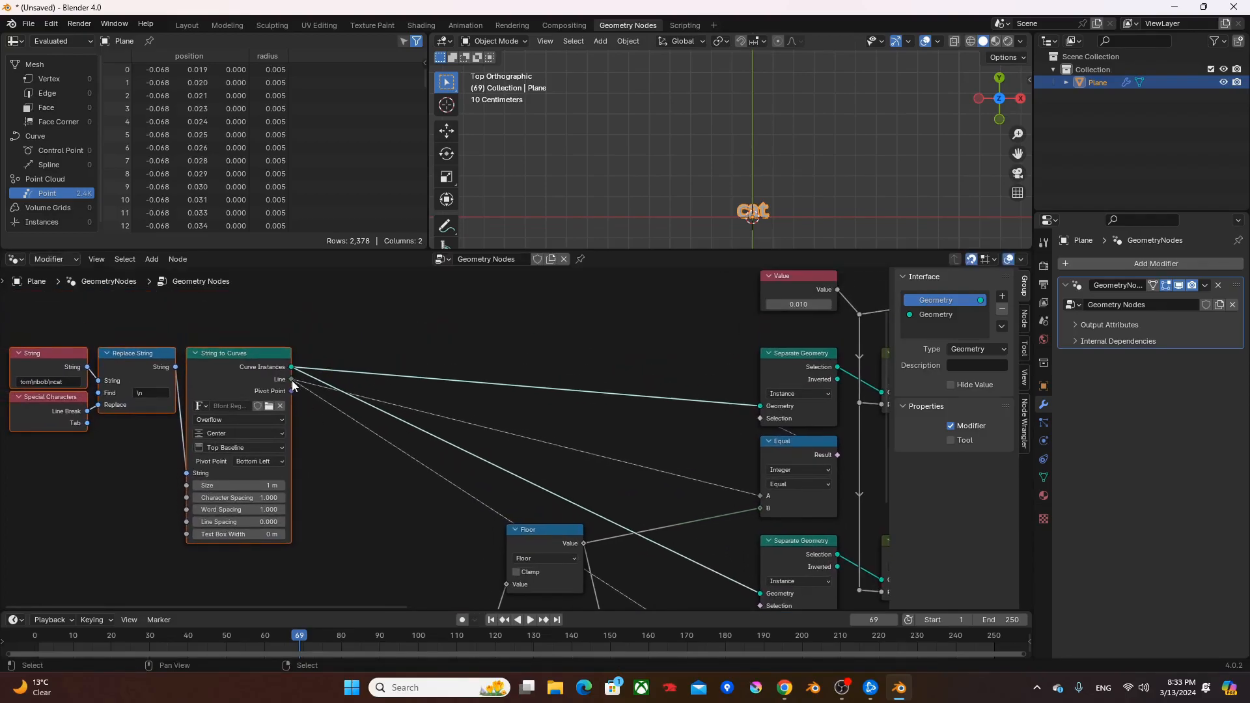
{"action": "left_click_drag", "start_coordinate": [292, 367], "coordinate": [424, 311]}
{"action": "type", "text": "as"}
{"action": "left_click", "coordinate": [463, 333]}
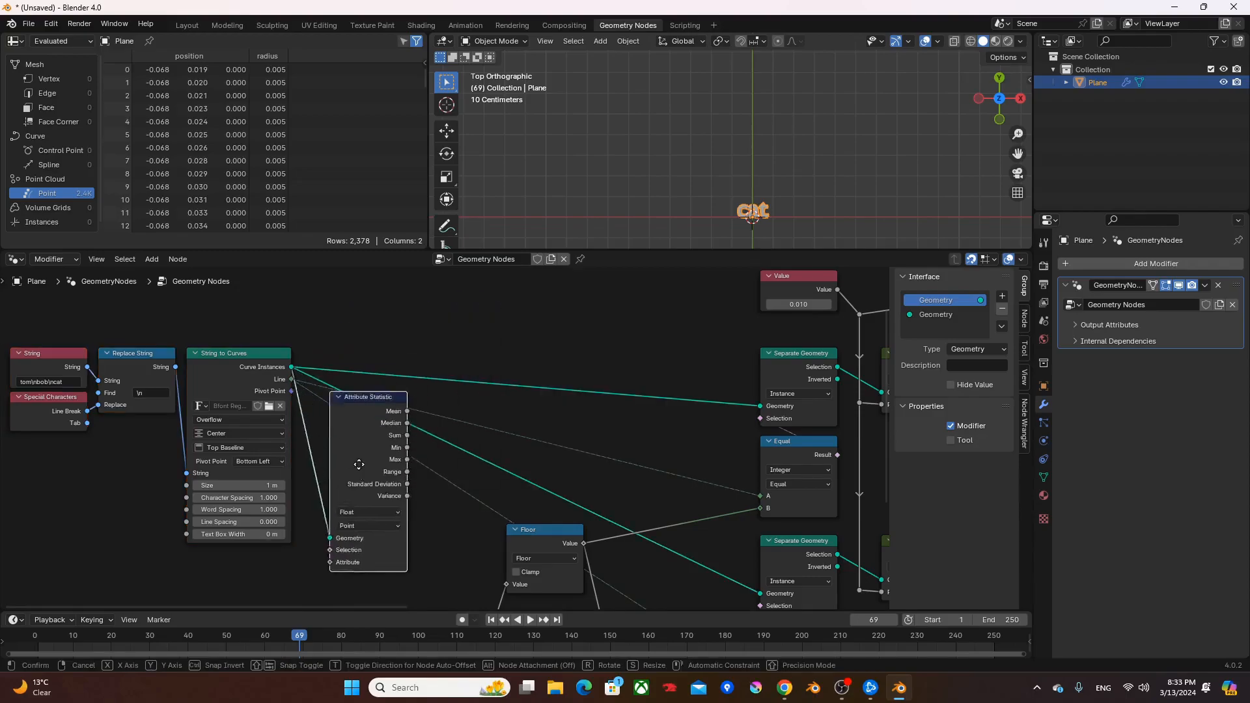
{"action": "left_click", "coordinate": [361, 470]}
{"action": "middle_click_drag", "start_coordinate": [360, 470], "coordinate": [425, 421]}
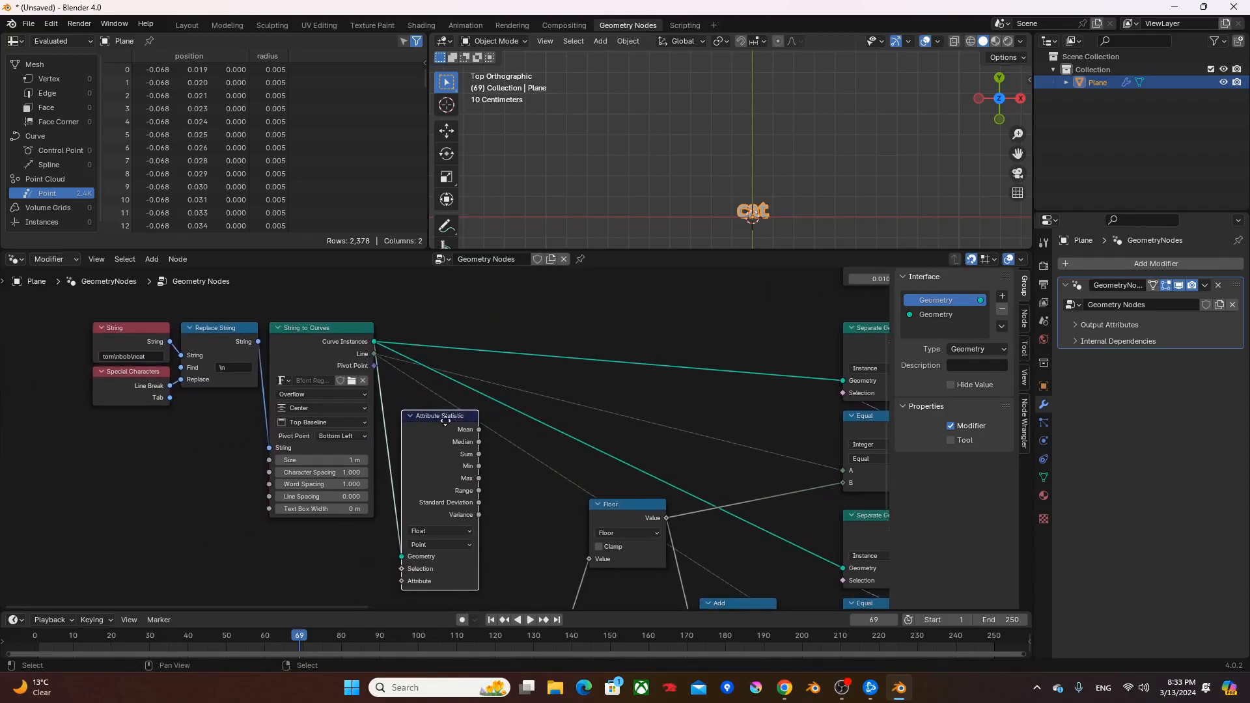
{"action": "left_click_drag", "start_coordinate": [440, 426], "coordinate": [477, 423]}
- Connect the String to Curves Line output to the Attribute Statistic's Attribute input and set its domain to Instance
{"action": "left_click_drag", "start_coordinate": [375, 355], "coordinate": [434, 580]}
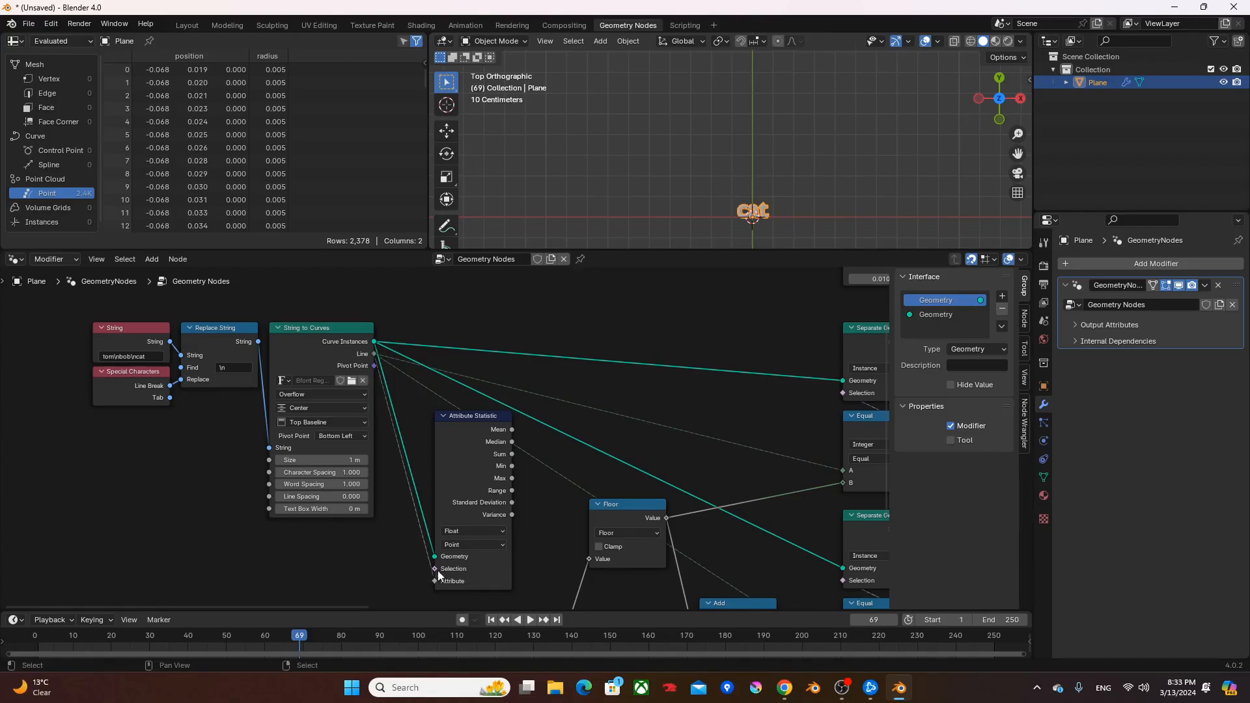
{"action": "left_click", "coordinate": [470, 544]}
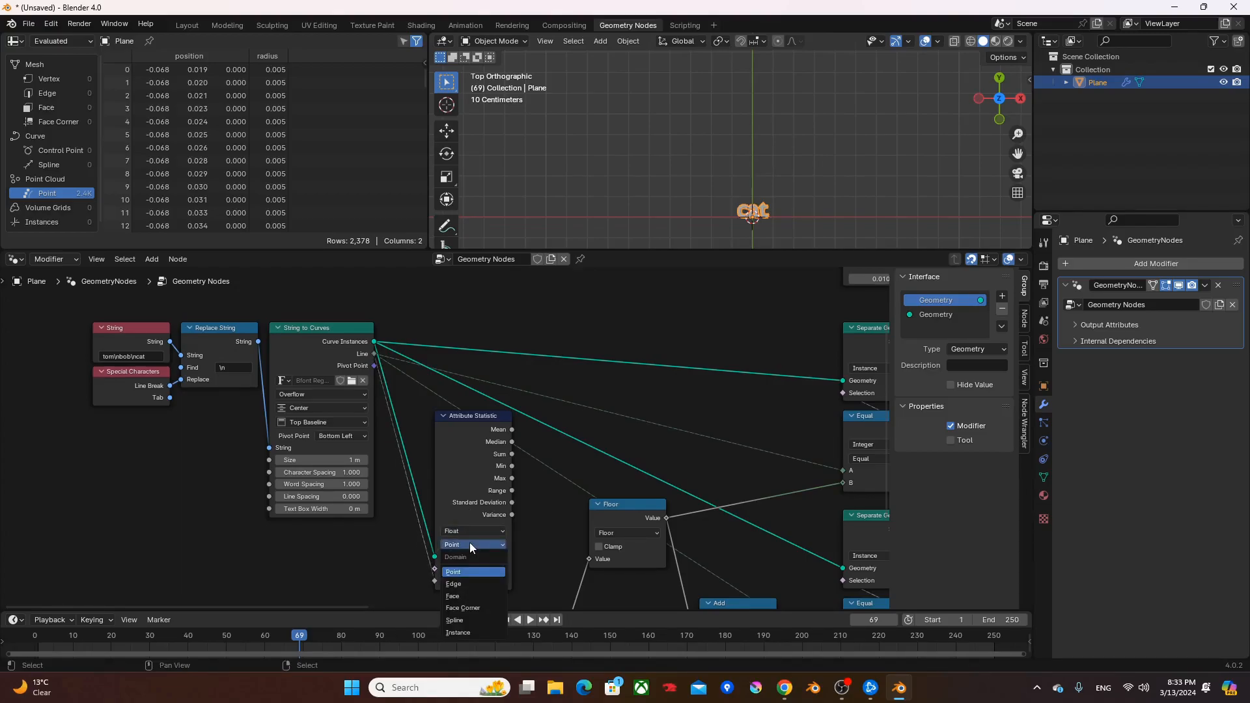
{"action": "left_click", "coordinate": [468, 632]}
- Connect the Attribute Statistic's Max output to a new Add node and set the added value to 1.000
{"action": "left_click_drag", "start_coordinate": [476, 488], "coordinate": [531, 475]}
{"action": "type", "text": "add"}
{"action": "key", "text": "Return"}
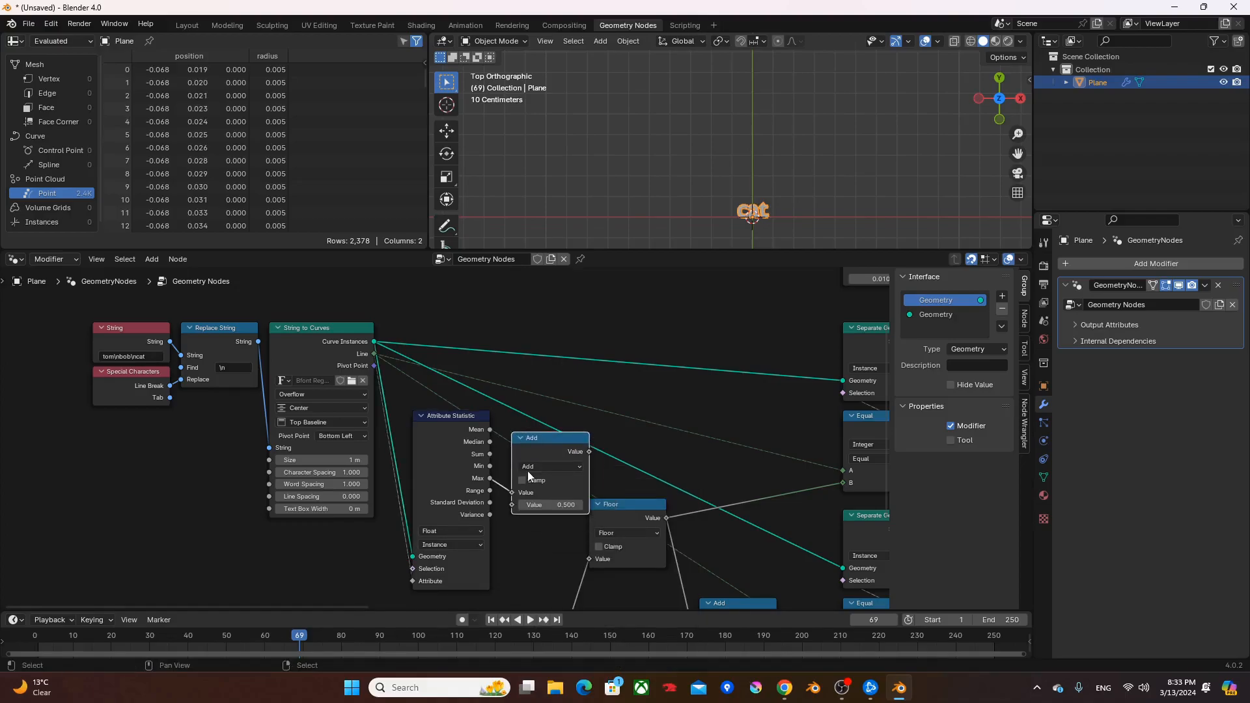
{"action": "left_click", "coordinate": [544, 501]}
{"action": "type", "text": "1"}
{"action": "key", "text": "Return"}
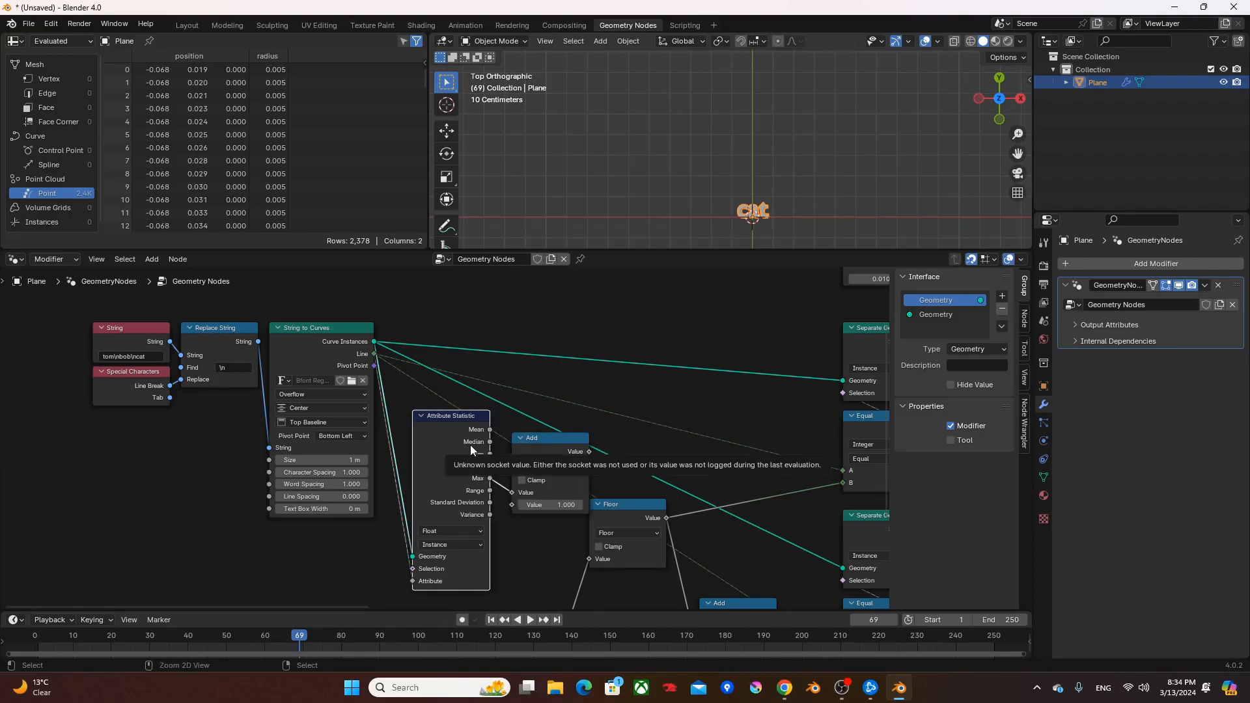
- Hide the Attribute Statistic's unused sockets and move it and its Add node down beside the Floor node
{"action": "key", "text": "ctrl+h"}
{"action": "left_click_drag", "start_coordinate": [457, 427], "coordinate": [426, 517]}
{"action": "left_click_drag", "start_coordinate": [552, 444], "coordinate": [521, 524]}
{"action": "middle_click_drag", "start_coordinate": [521, 526], "coordinate": [438, 483]}
- Duplicate the Add node into the link from Floor to B of the first Equal node and switch it to Floored Modulo
{"action": "left_click_drag", "start_coordinate": [440, 476], "coordinate": [742, 451]}
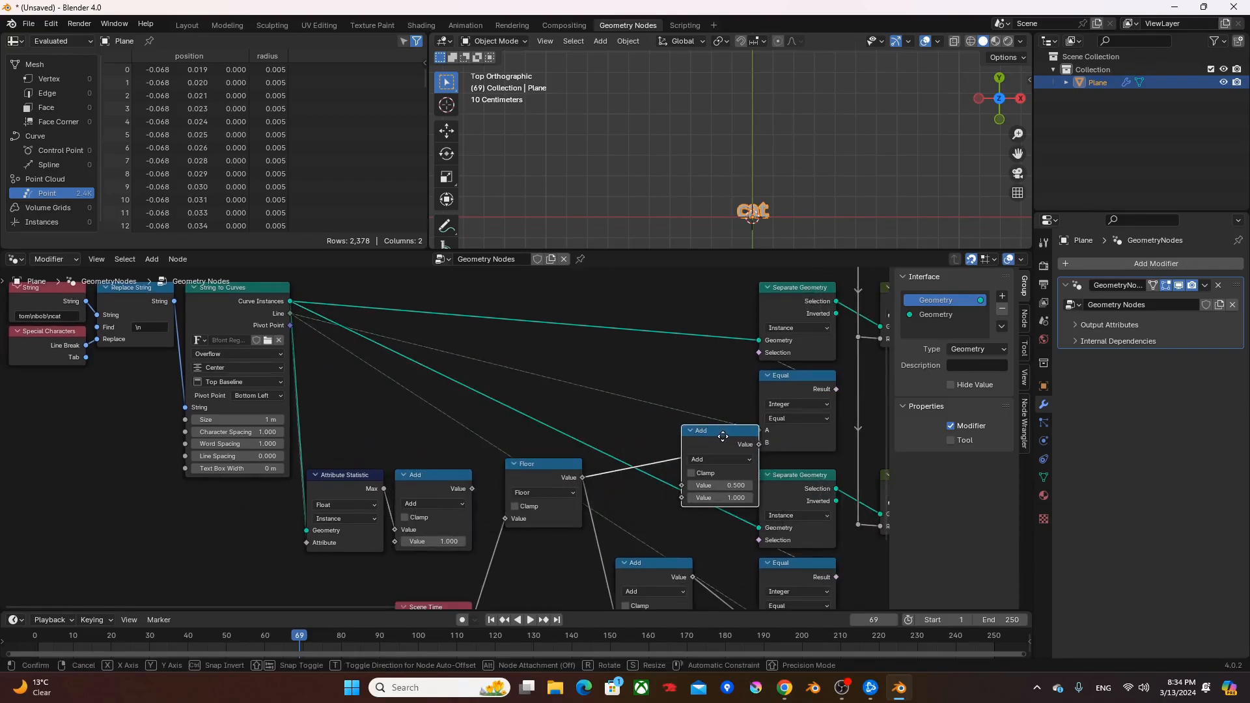
{"action": "left_click", "coordinate": [709, 445]}
{"action": "left_click", "coordinate": [707, 470]}
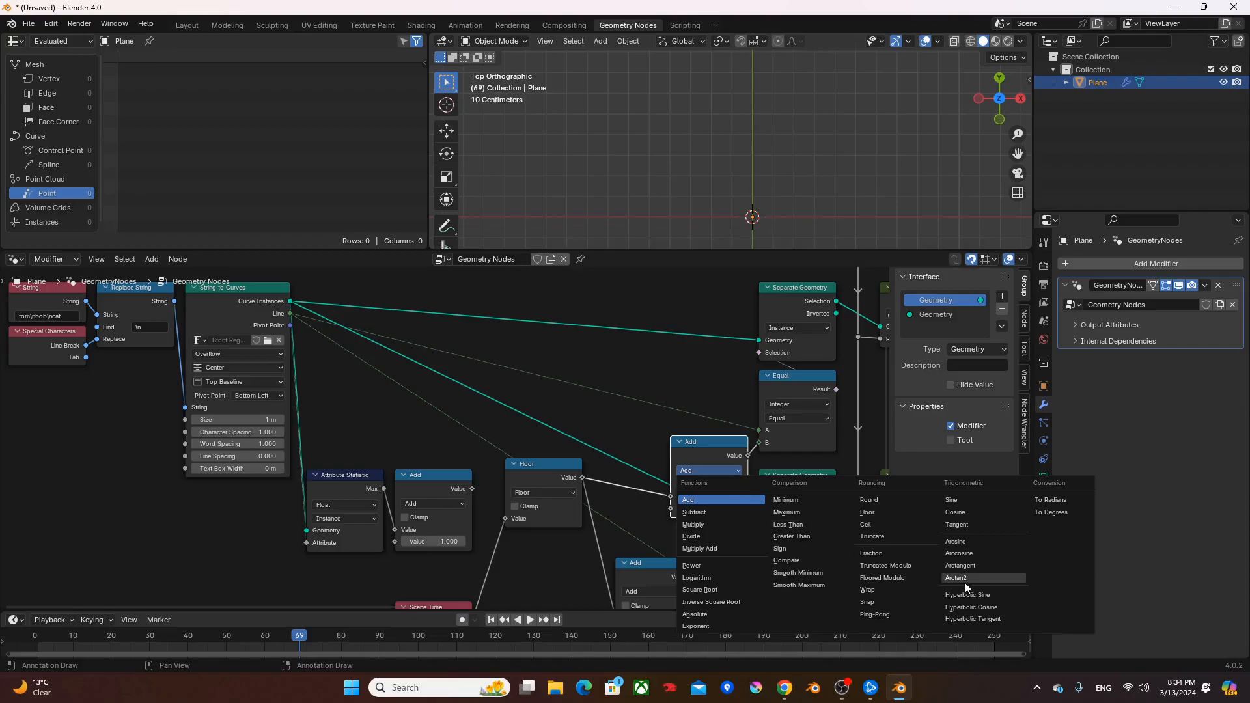
{"action": "left_click", "coordinate": [901, 578]}
- Insert a copy of the Floored Modulo node between the lower Add node and the second Equal node
{"action": "middle_click_drag", "start_coordinate": [704, 548], "coordinate": [702, 472]}
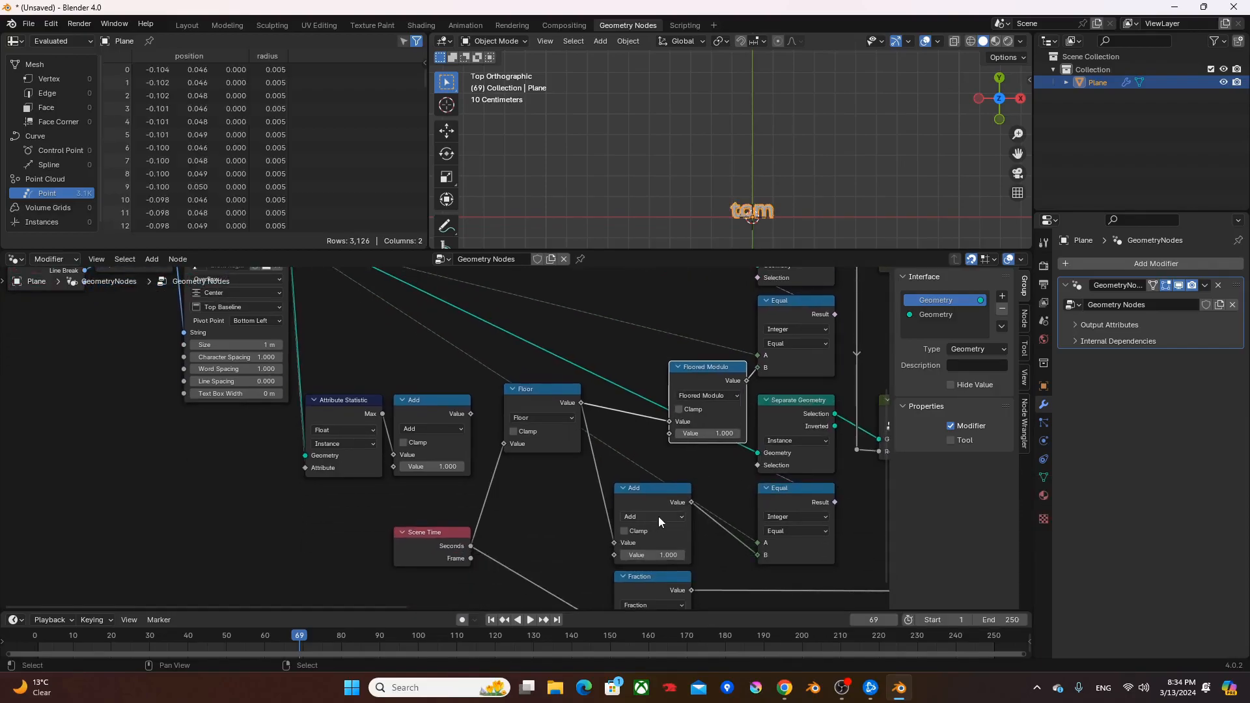
{"action": "scroll", "coordinate": [657, 516], "scroll_direction": "down", "scroll_amount": 1}
{"action": "middle_click_drag", "start_coordinate": [657, 517], "coordinate": [673, 478]}
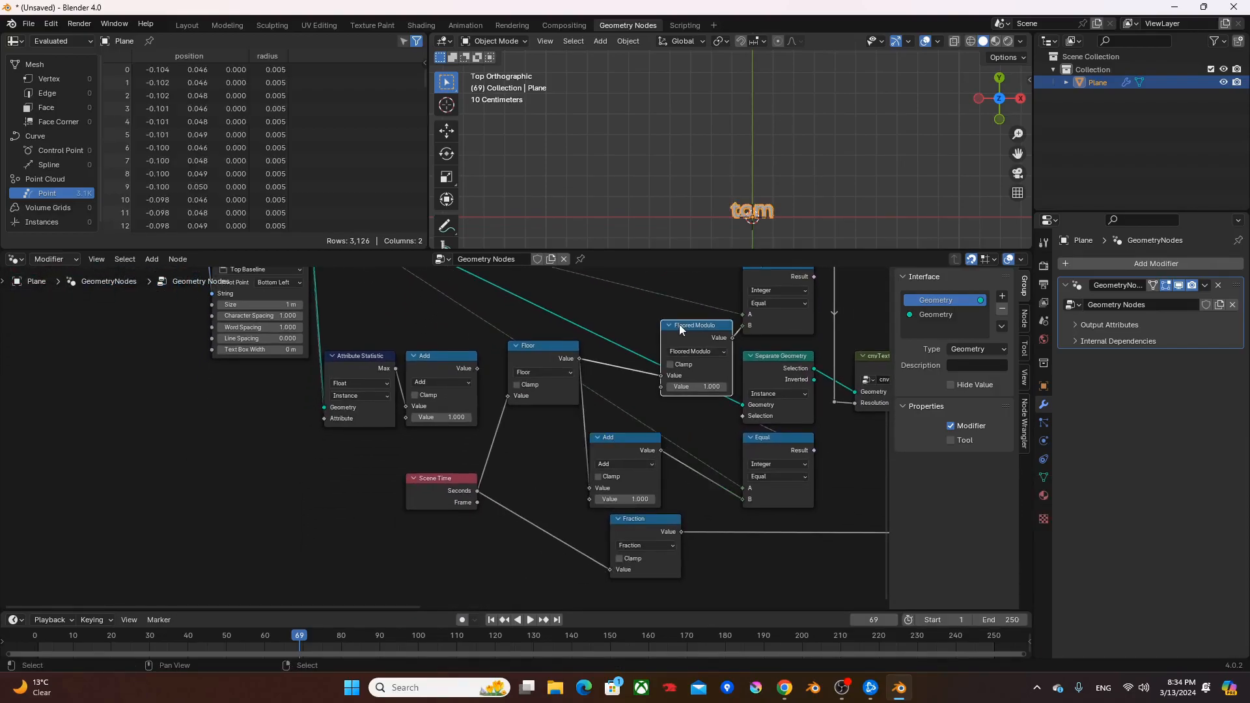
{"action": "left_click_drag", "start_coordinate": [696, 462], "coordinate": [709, 481]}
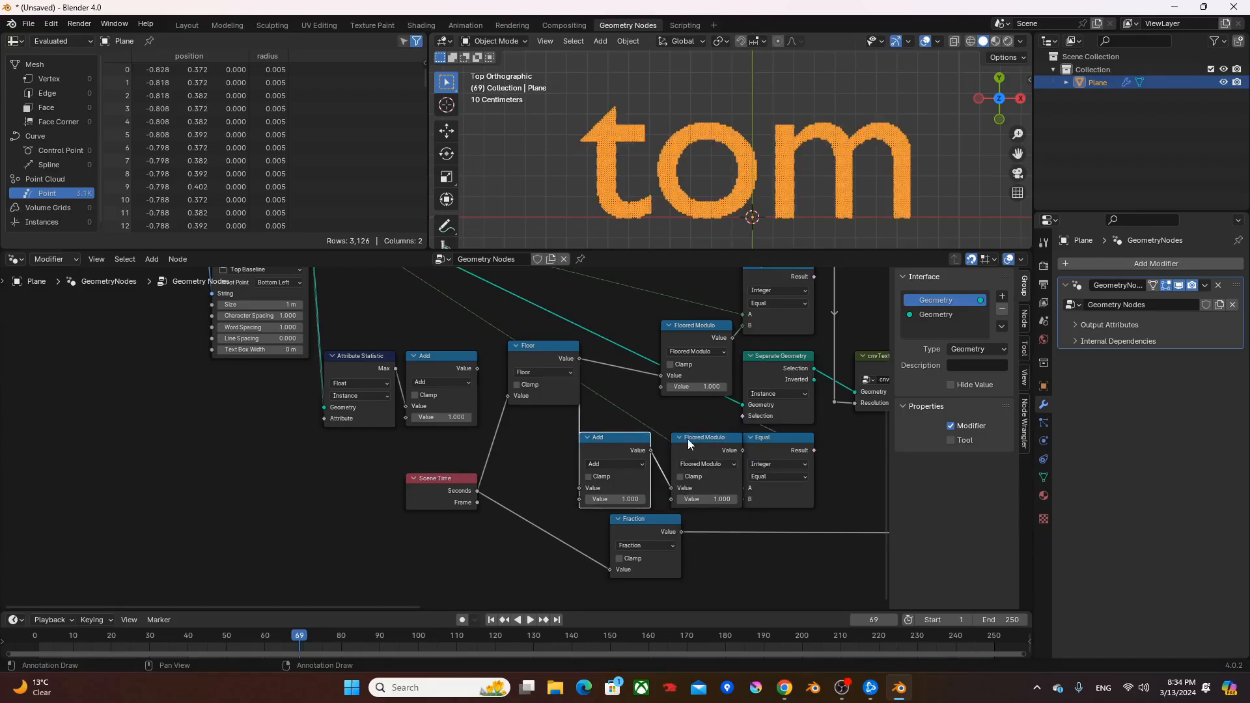
{"action": "middle_click_drag", "start_coordinate": [619, 413], "coordinate": [630, 438]}
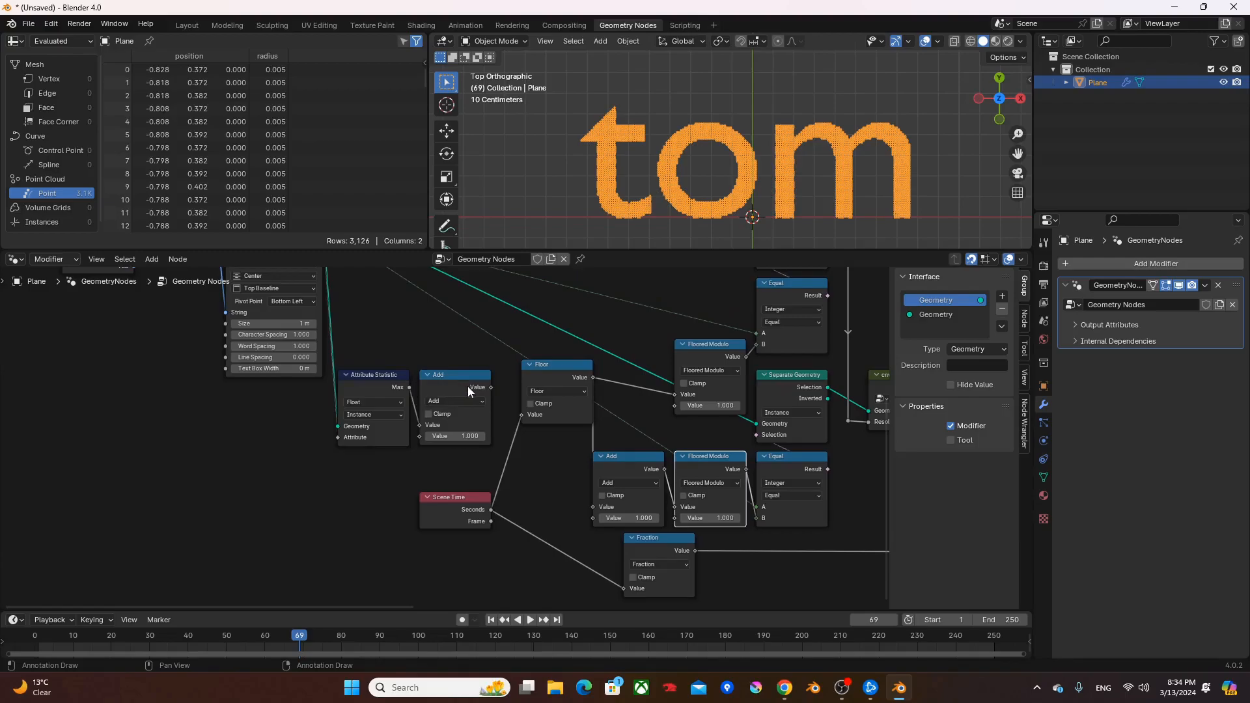
- Connect the output of the Add node after Attribute Statistic to the second Value input of both Floored Modulo nodes
{"action": "left_click_drag", "start_coordinate": [676, 407], "coordinate": [677, 406]}
{"action": "left_click_drag", "start_coordinate": [491, 388], "coordinate": [488, 390]}
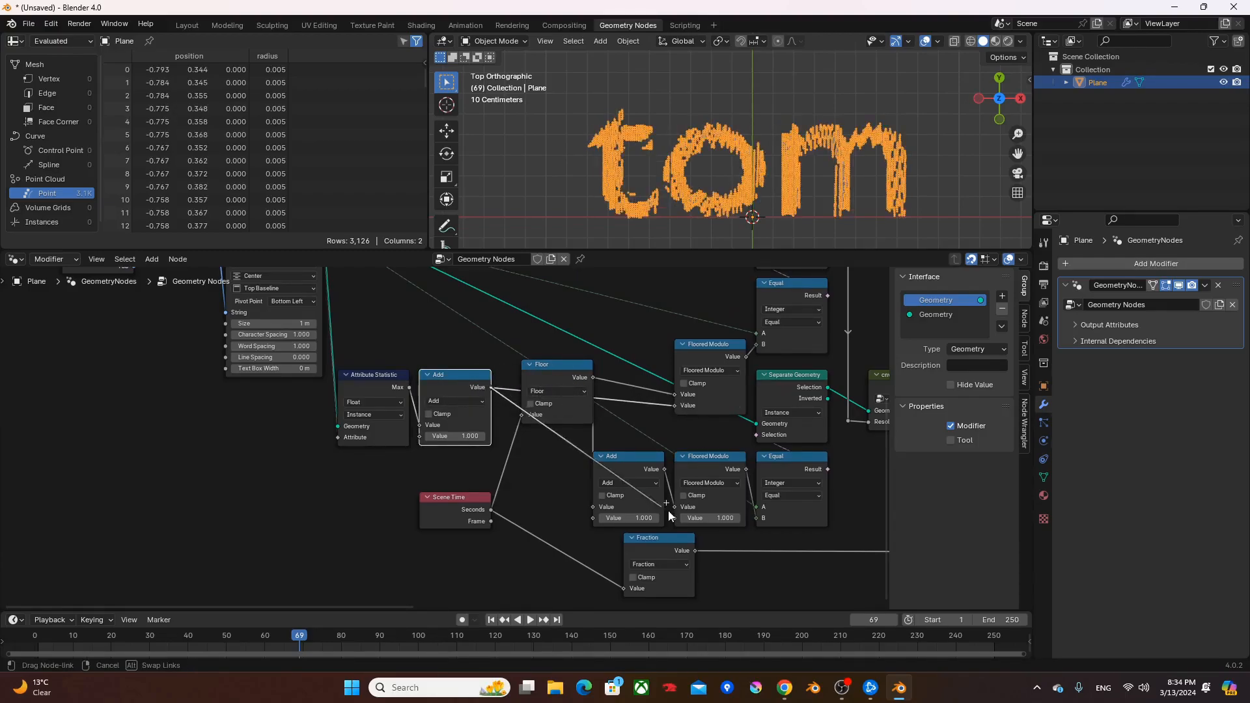
{"action": "left_click_drag", "start_coordinate": [677, 519], "coordinate": [677, 518]}
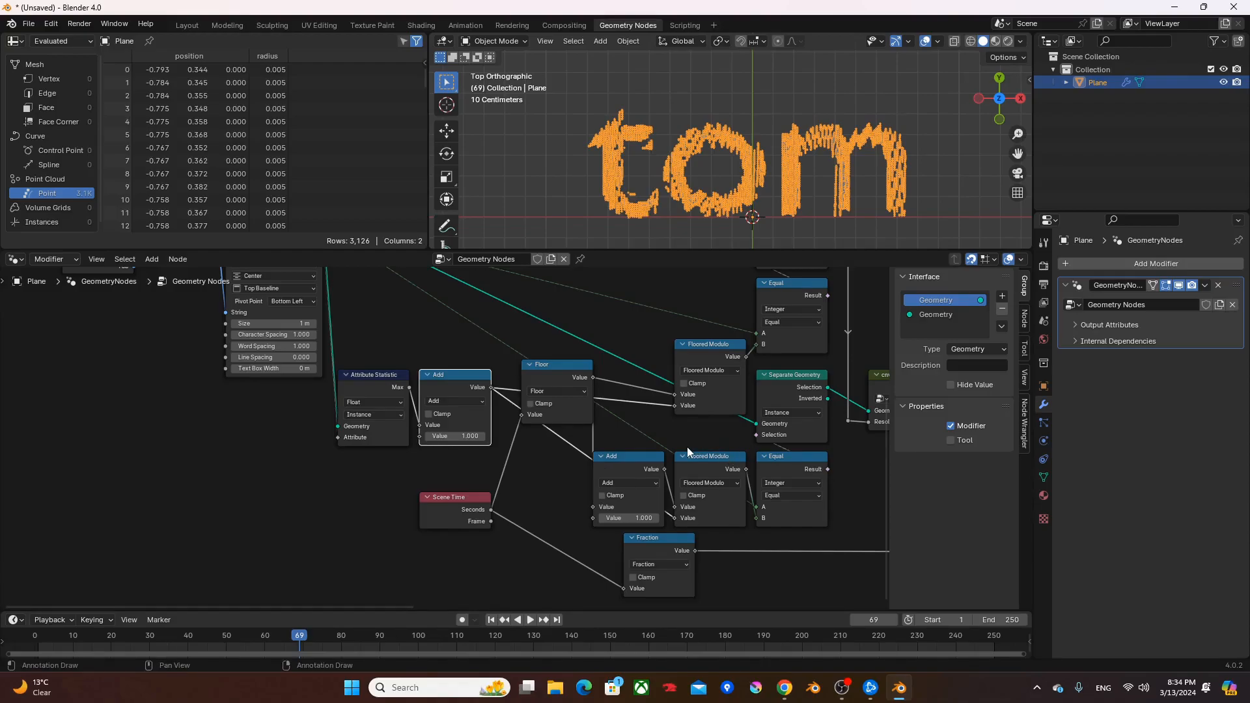
- Play the animation from the start with the timeline's End frame set to 1048574, and deselect the plane in the viewport
{"action": "key", "text": "shift+Left"}
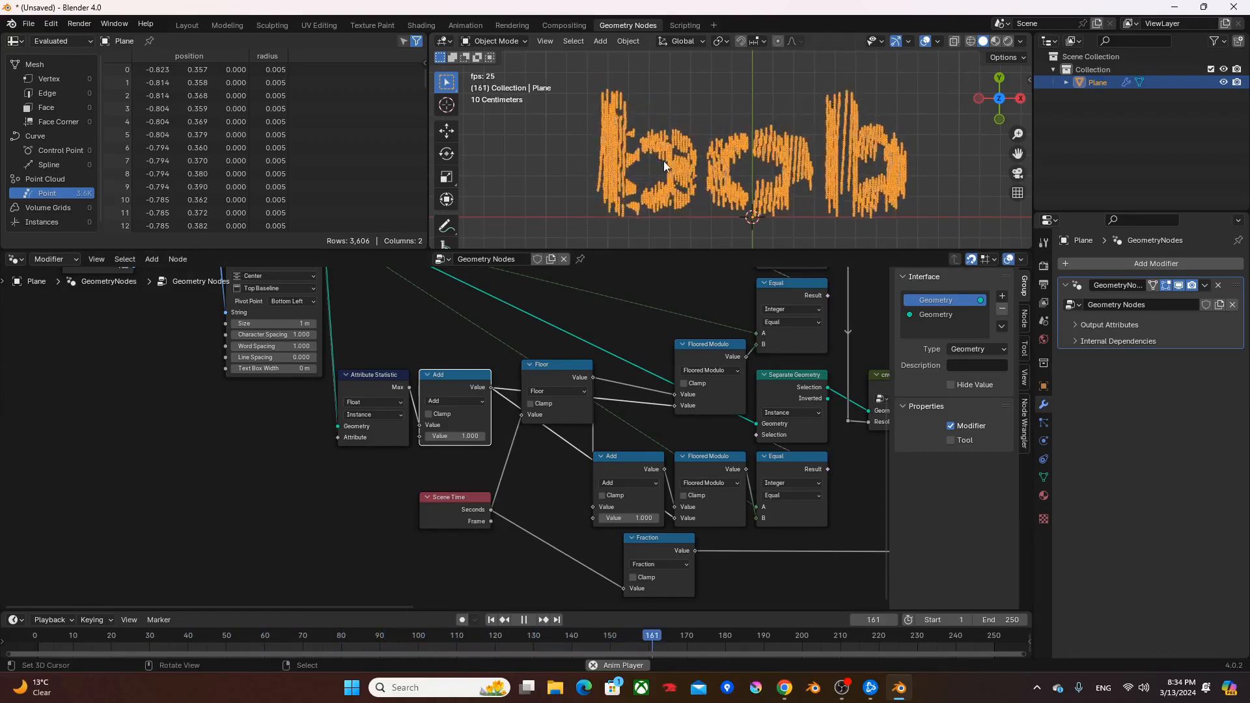
{"action": "left_click", "coordinate": [988, 619]}
{"action": "type", "text": "99999999999"}
{"action": "key", "text": "Return"}
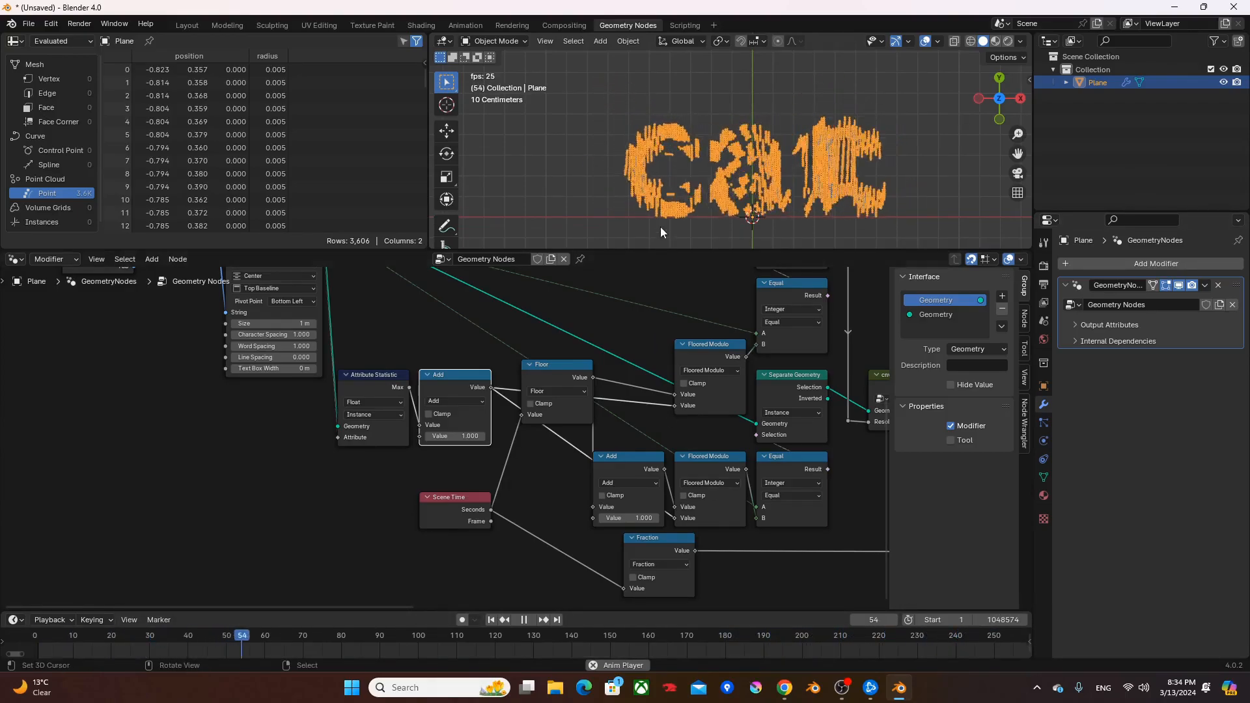
{"action": "middle_click_drag", "start_coordinate": [771, 176], "coordinate": [732, 173], "text": "shift"}
{"action": "left_click", "coordinate": [732, 174]}
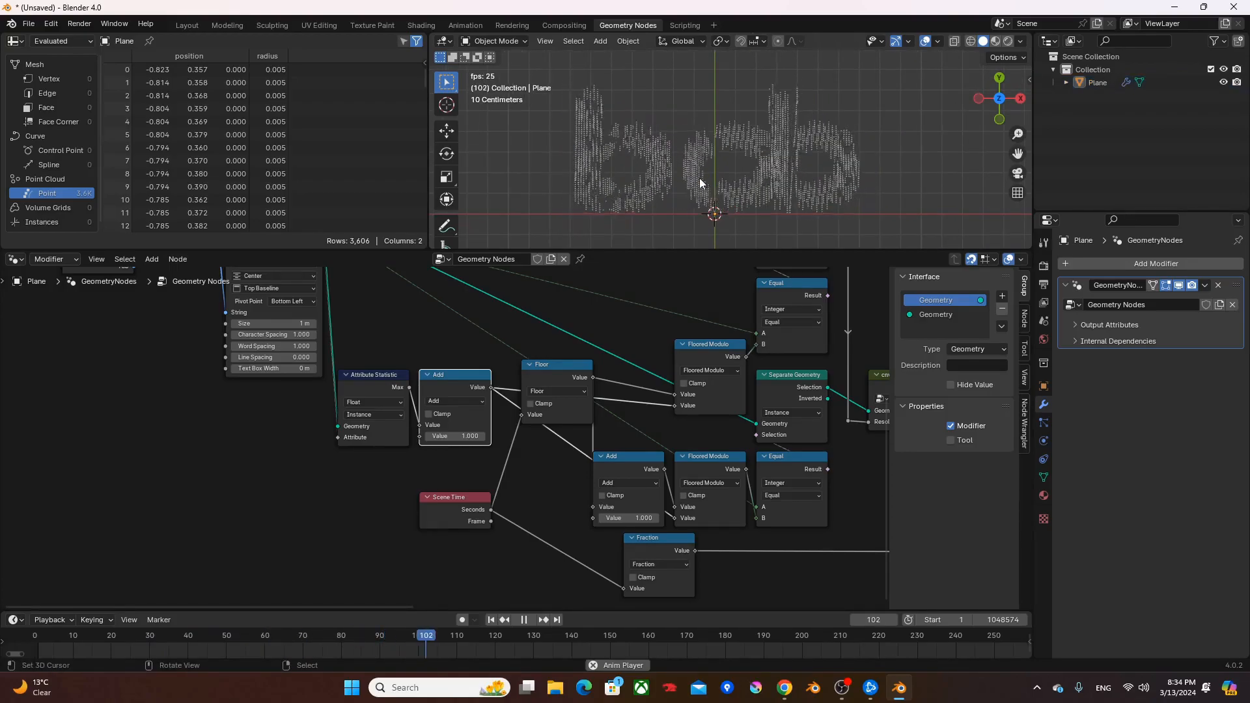
- Move the Scene Time node further left and add a shared reroute for its Seconds links to the Floor and Fraction nodes
{"action": "left_click_drag", "start_coordinate": [456, 498], "coordinate": [302, 498]}
{"action": "right_click_drag", "start_coordinate": [407, 470], "coordinate": [377, 544], "text": "shift"}
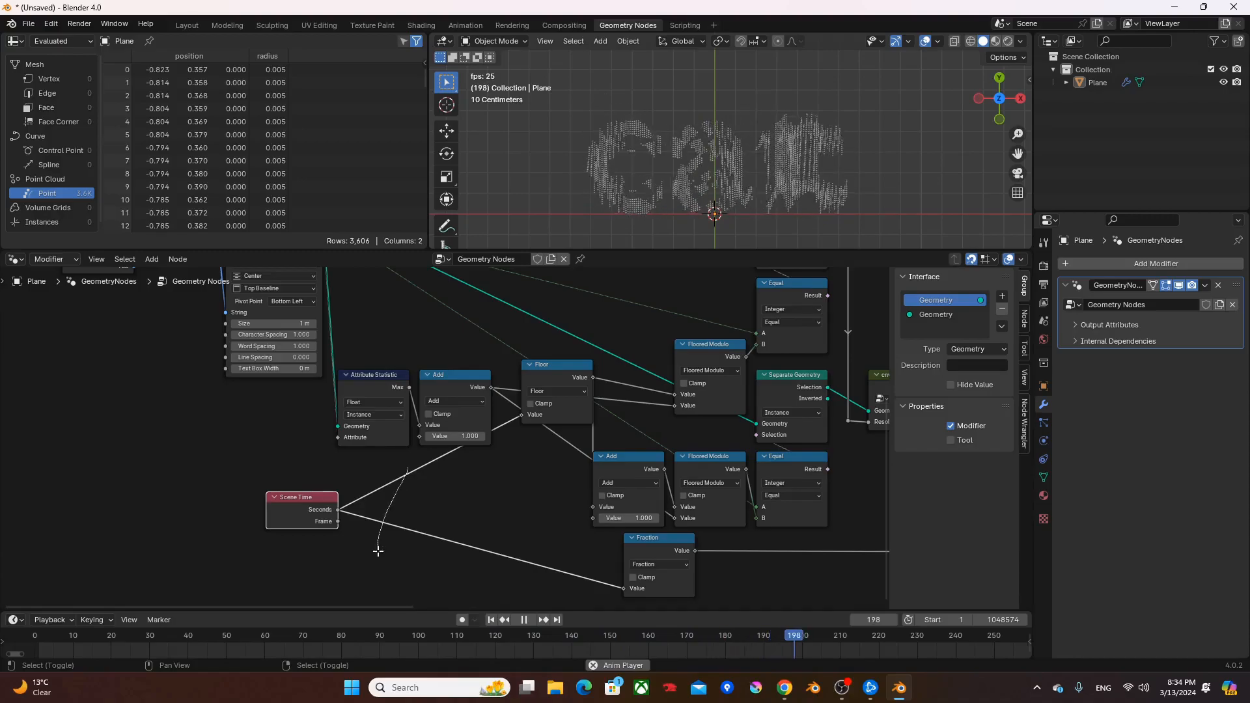
{"action": "left_click_drag", "start_coordinate": [394, 499], "coordinate": [480, 512]}
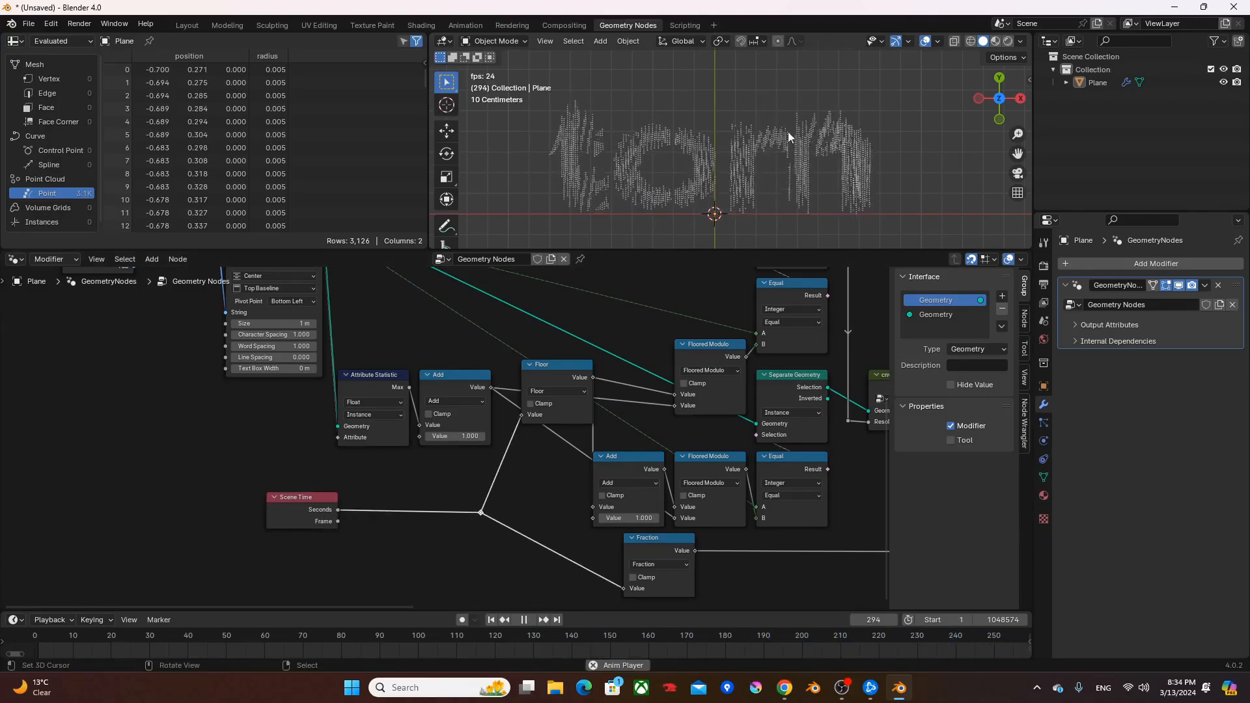
- Add a Multiply node with a value of 0.500 and insert it between Scene Time Seconds and the reroute
{"action": "key", "text": "shift+a"}
{"action": "type", "text": "add"}
{"action": "key", "text": "Return"}
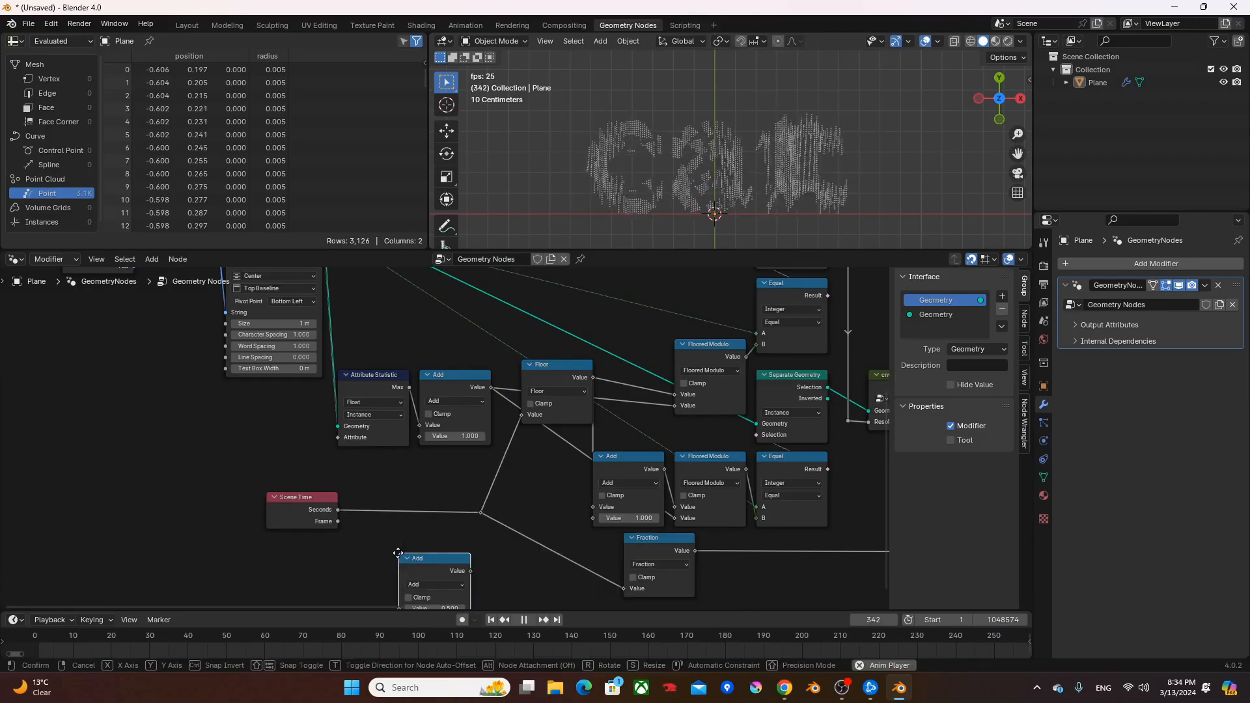
{"action": "left_click", "coordinate": [359, 535]}
{"action": "left_click", "coordinate": [384, 564]}
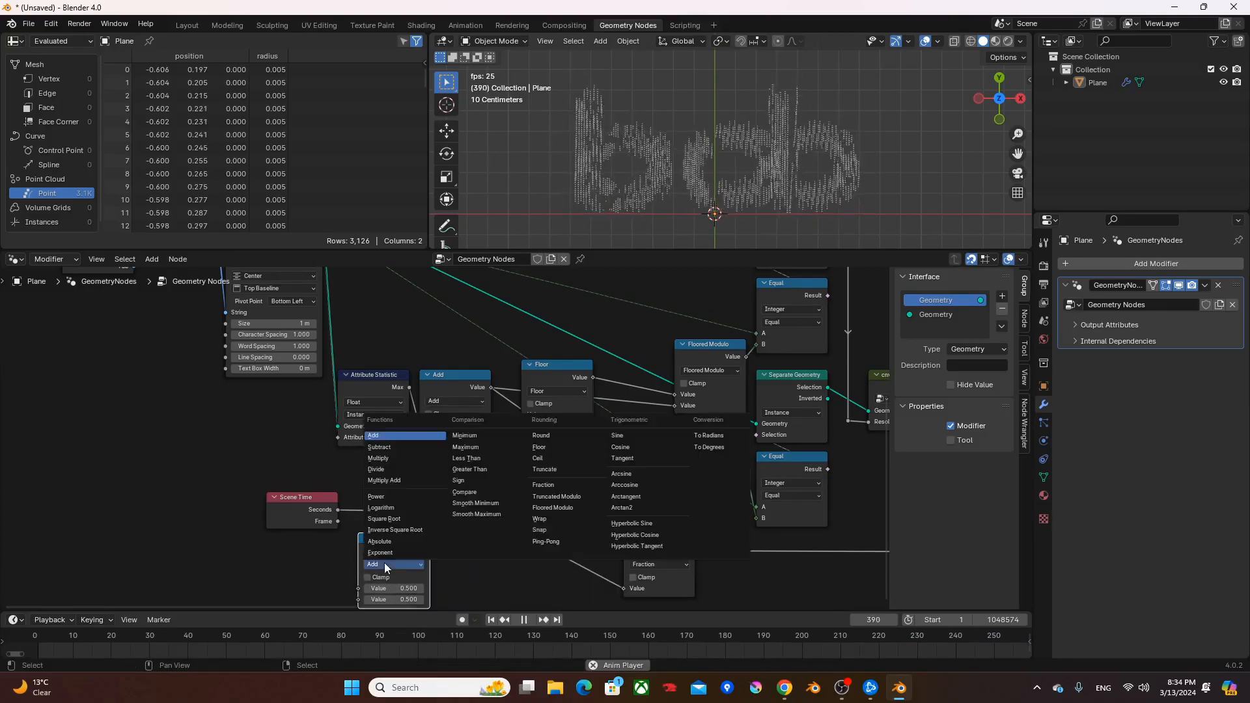
{"action": "left_click", "coordinate": [378, 457]}
{"action": "mouse_move", "coordinate": [380, 544]}
{"action": "left_mouse_down"}
{"action": "mouse_move", "coordinate": [371, 487]}
{"action": "mouse_move", "coordinate": [358, 548]}
{"action": "left_mouse_up"}
{"action": "left_click", "coordinate": [380, 497]}
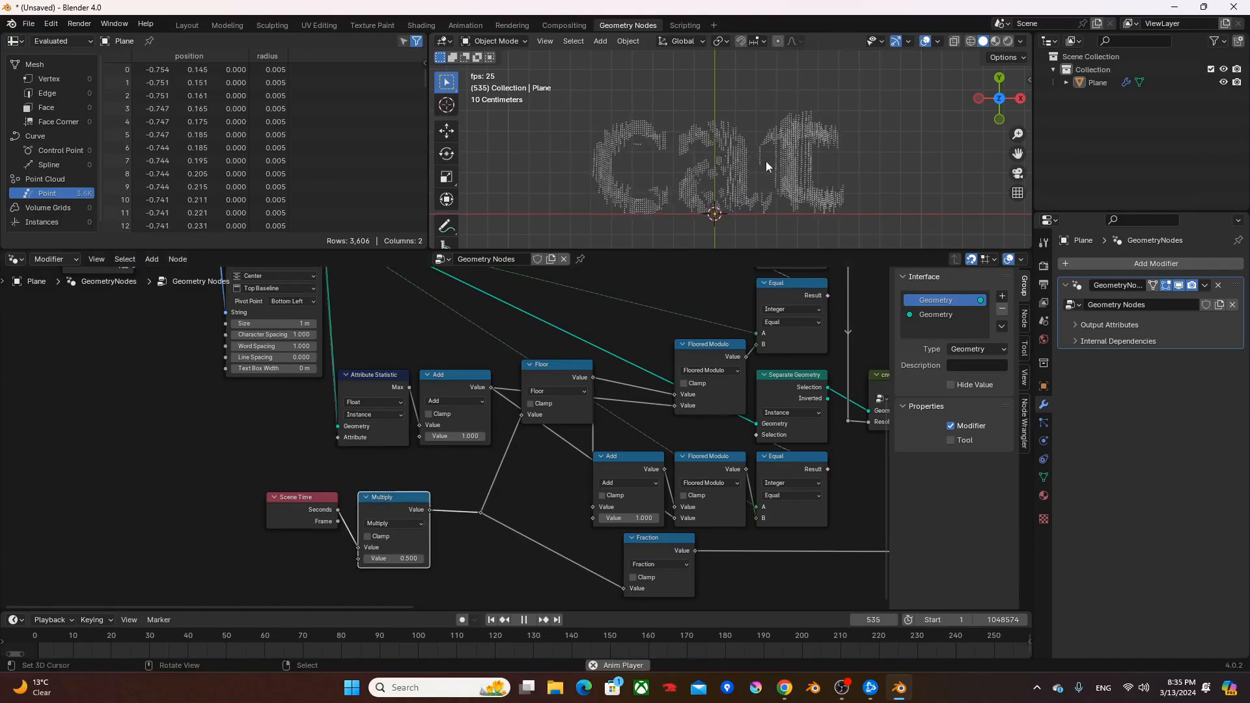
- Add a Float Curve node and insert it on the link between the Fraction node's reroute and the Mix node's Factor
{"action": "scroll", "coordinate": [795, 455], "scroll_direction": "down", "scroll_amount": 2}
{"action": "middle_click_drag", "start_coordinate": [789, 445], "coordinate": [253, 479]}
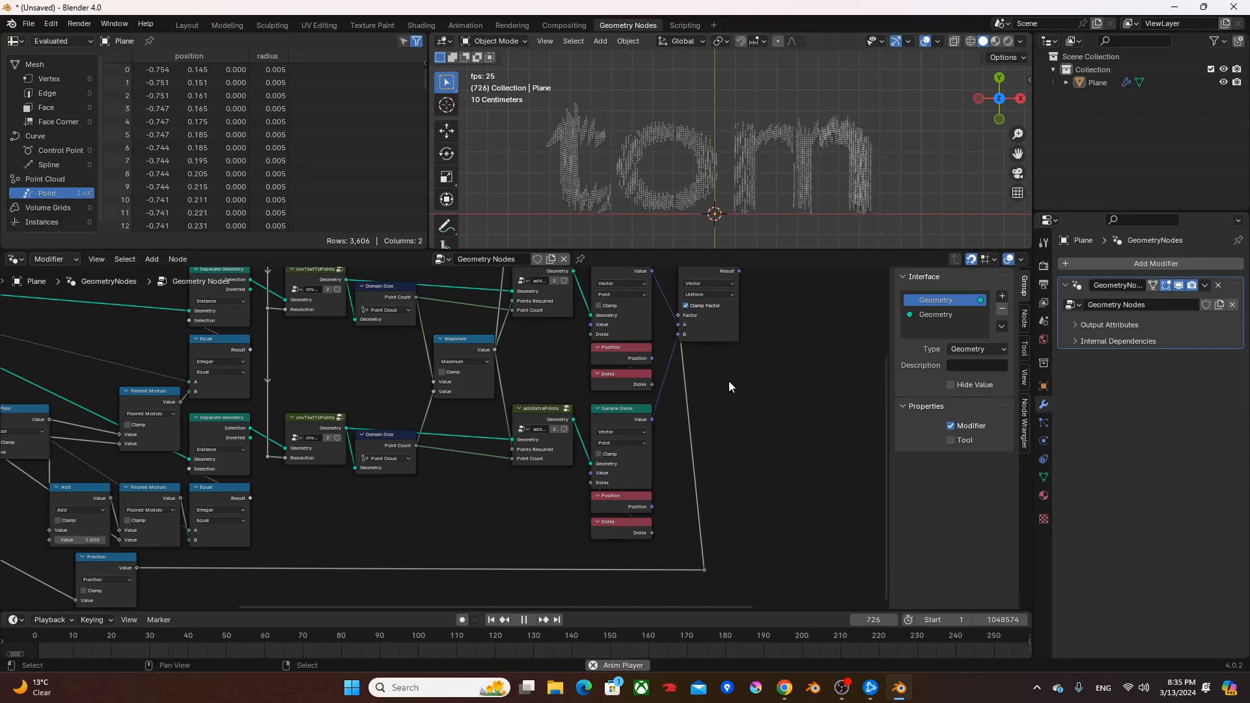
{"action": "scroll", "coordinate": [720, 436], "scroll_direction": "up", "scroll_amount": 2}
{"action": "middle_click_drag", "start_coordinate": [712, 432], "coordinate": [581, 420]}
{"action": "key", "text": "F3"}
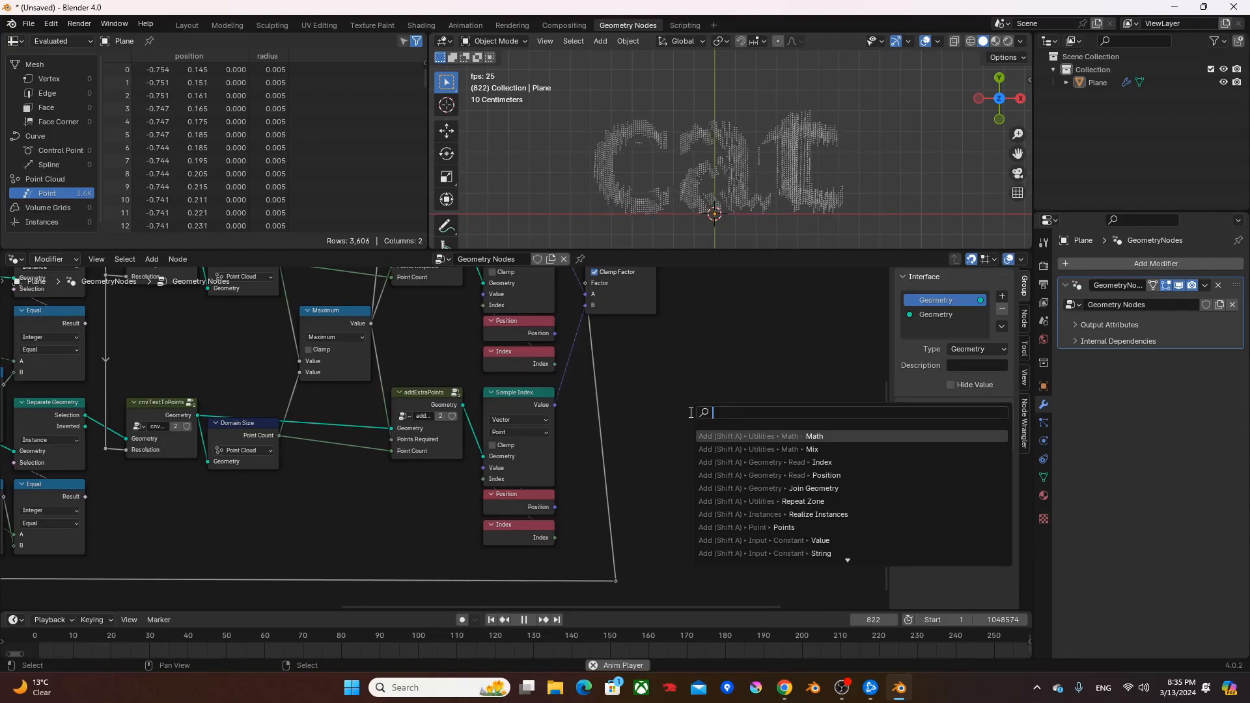
{"action": "type", "text": "fc"}
{"action": "key", "text": "Down"}
{"action": "key", "text": "Return"}
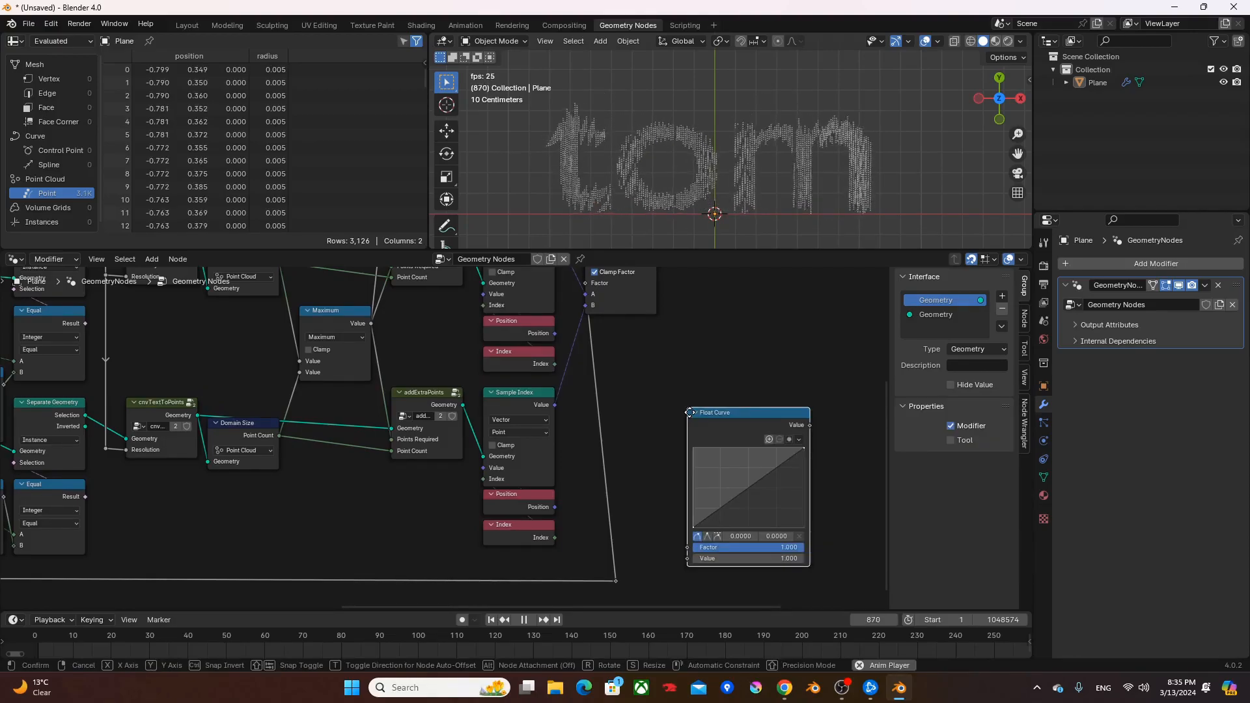
{"action": "left_click", "coordinate": [584, 362]}
- Shape the Float Curve into an S-shaped ease with points at about (0.25, 0.056) and (0.764, 0.931)
{"action": "scroll", "coordinate": [623, 401], "scroll_direction": "down", "scroll_amount": 3}
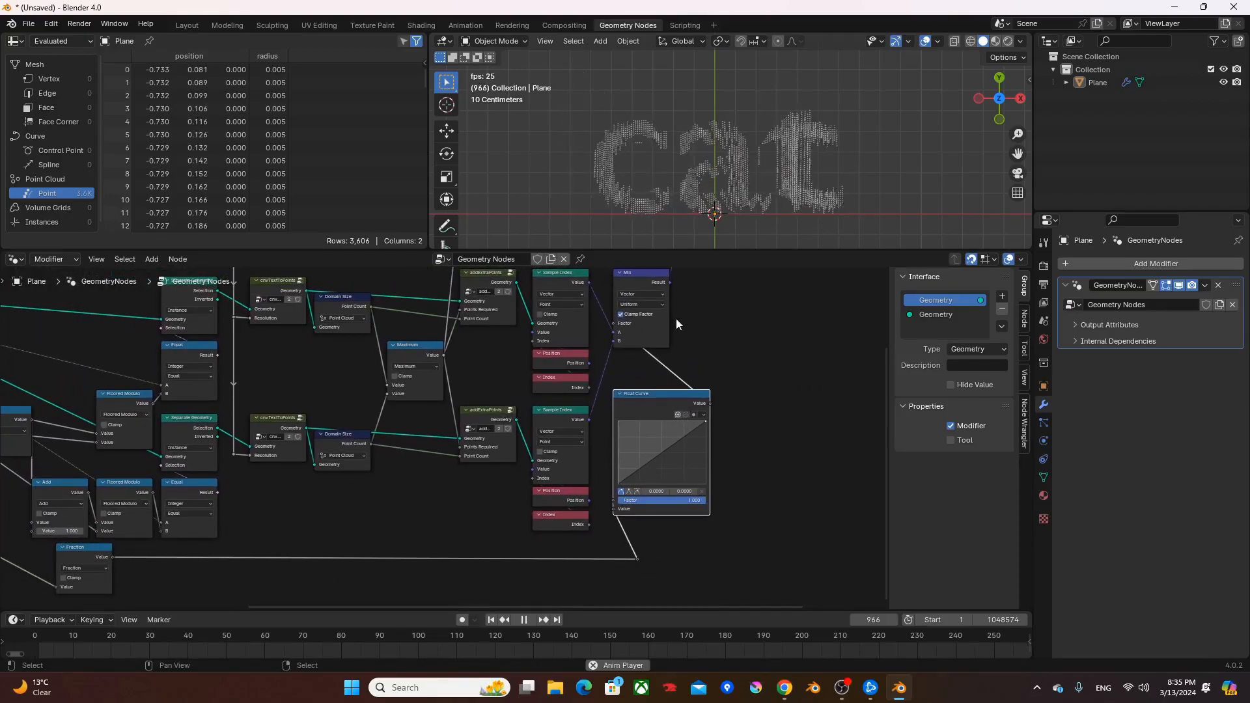
{"action": "middle_click_drag", "start_coordinate": [719, 425], "coordinate": [597, 429]}
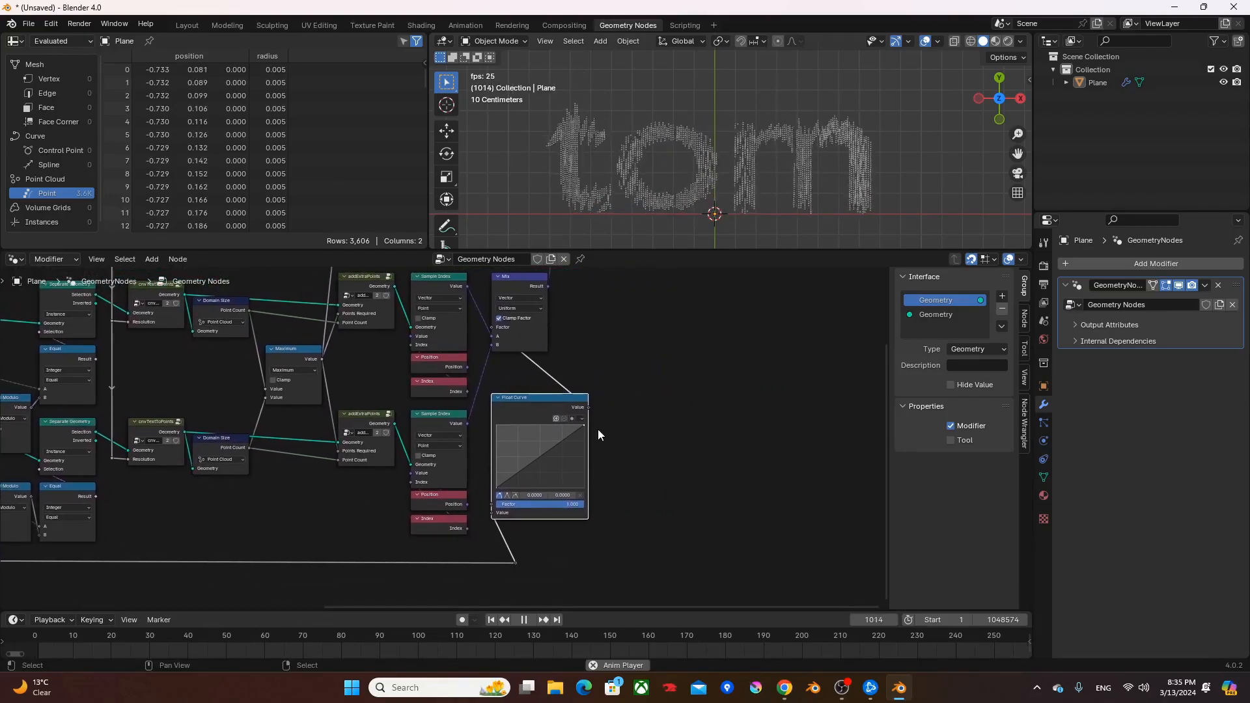
{"action": "scroll", "coordinate": [559, 390], "scroll_direction": "up", "scroll_amount": 3}
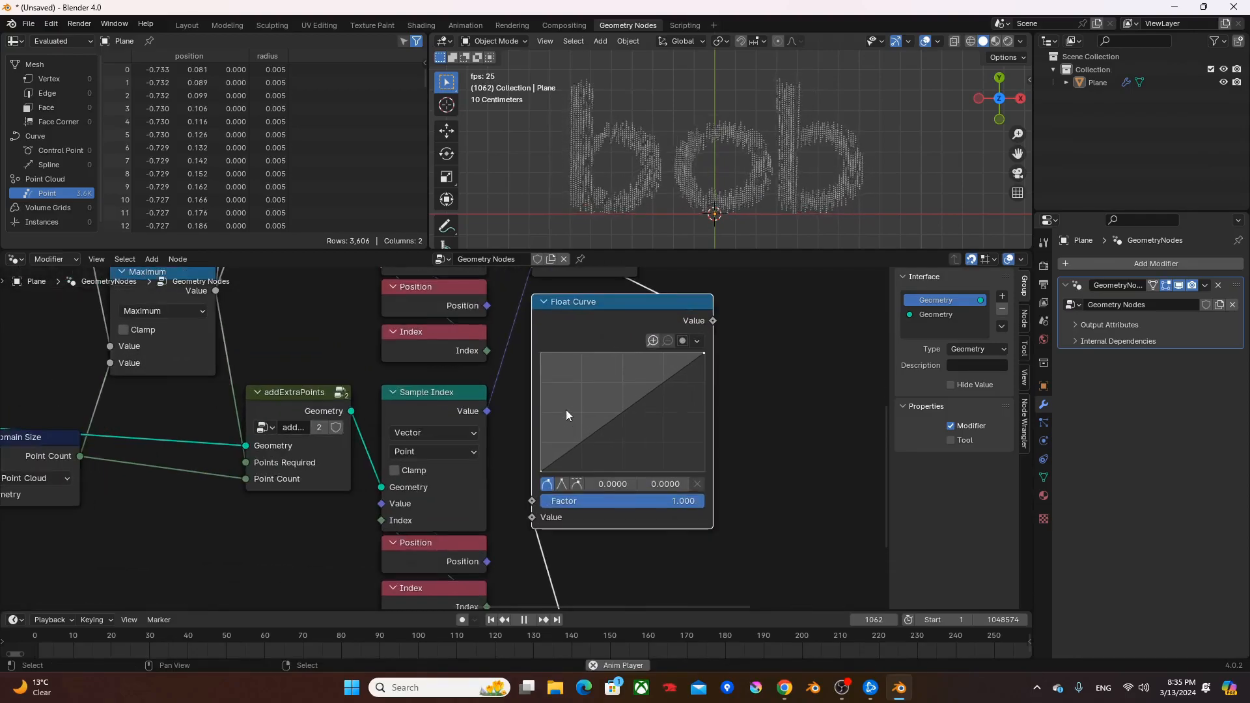
{"action": "middle_click_drag", "start_coordinate": [690, 392], "coordinate": [624, 405]}
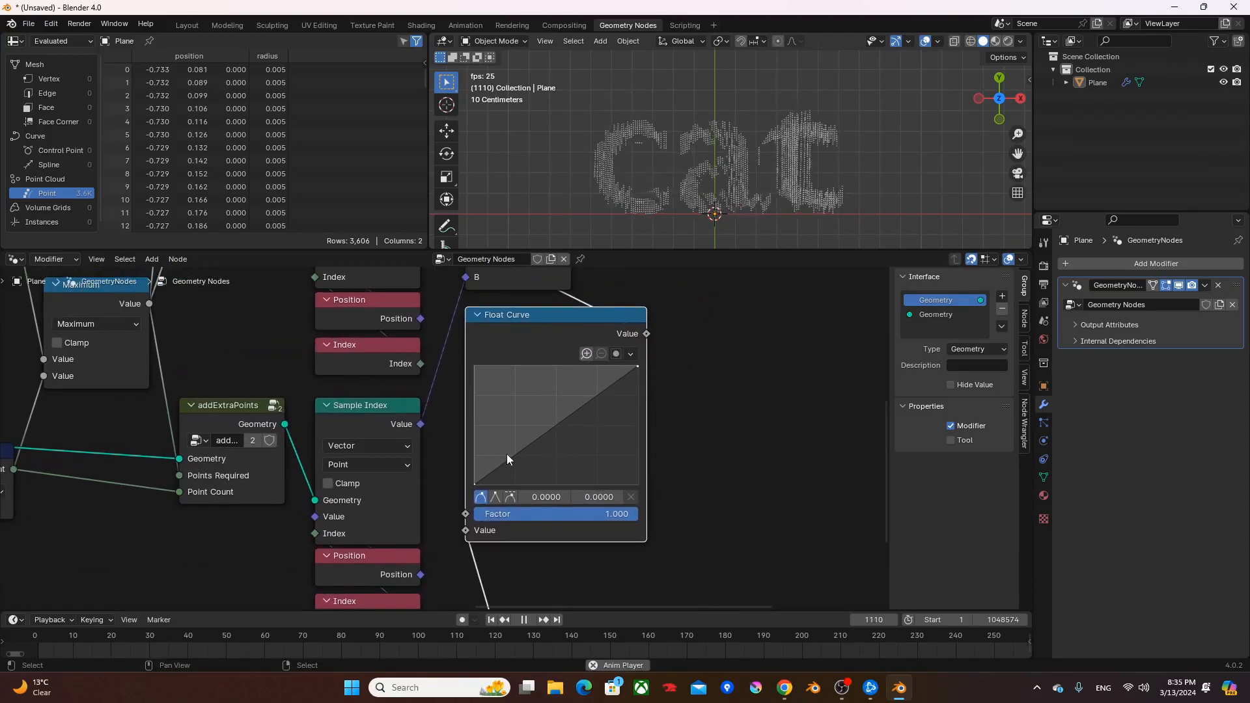
{"action": "left_click_drag", "start_coordinate": [515, 452], "coordinate": [515, 478]}
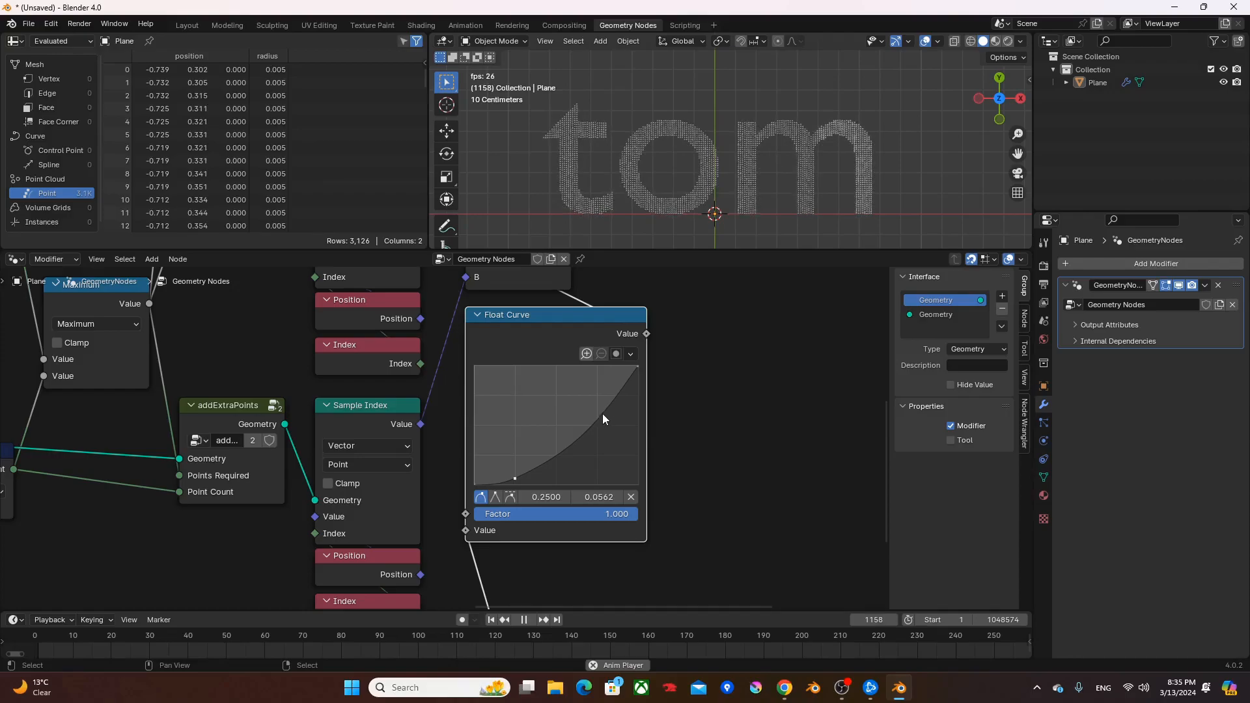
{"action": "left_click_drag", "start_coordinate": [598, 378], "coordinate": [598, 374]}
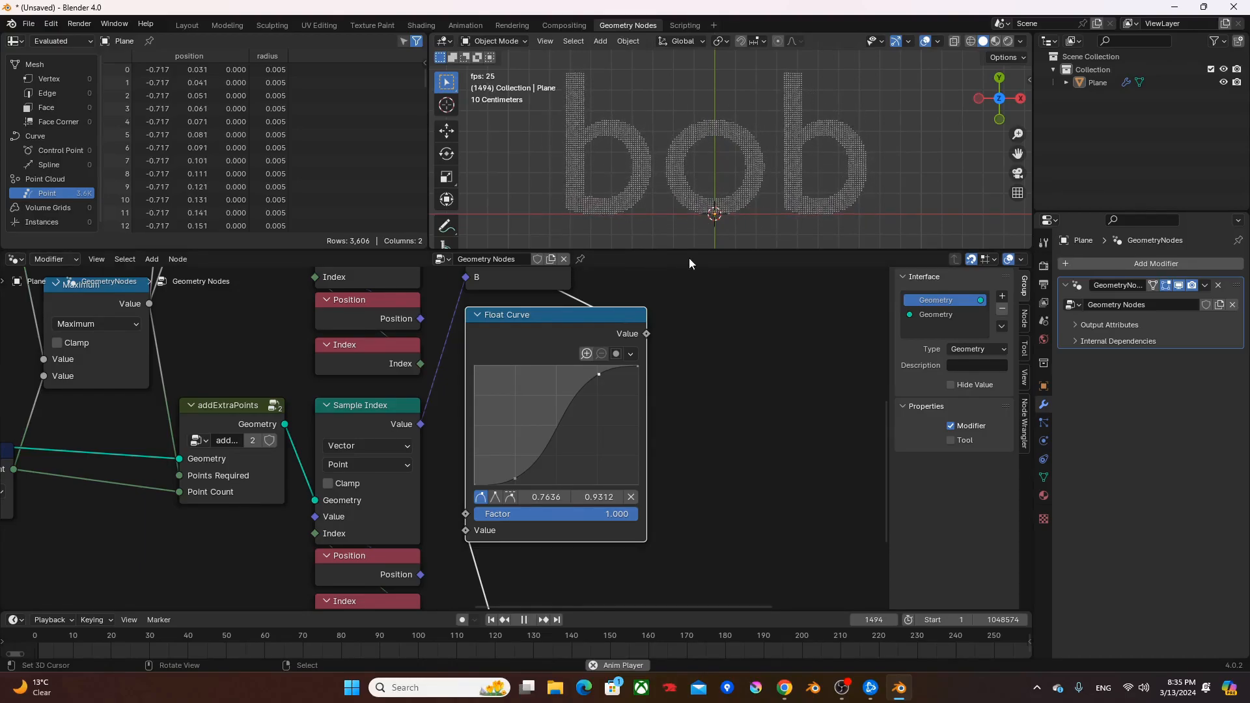
- Move the Set Position and Group Output nodes further right to free space beside the Mix and Float Curve nodes
{"action": "scroll", "coordinate": [739, 371], "scroll_direction": "down", "scroll_amount": 1}
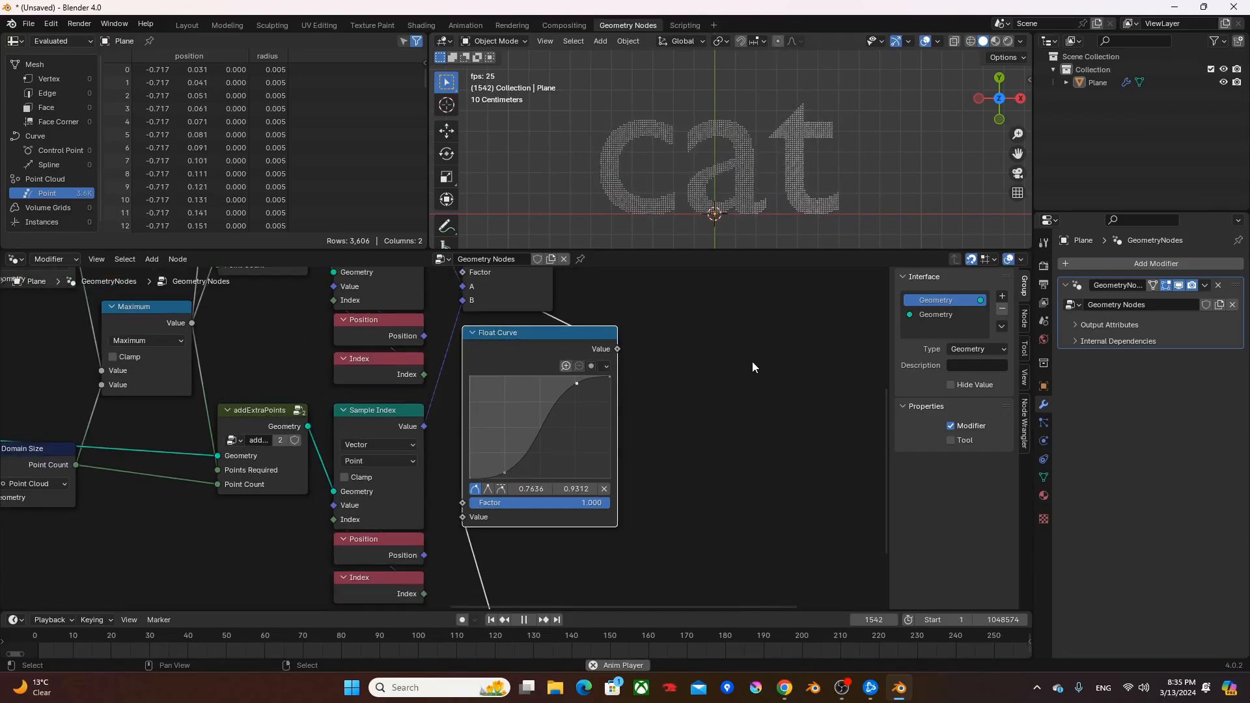
{"action": "scroll", "coordinate": [751, 366], "scroll_direction": "down", "scroll_amount": 2}
{"action": "middle_click_drag", "start_coordinate": [717, 342], "coordinate": [682, 487]}
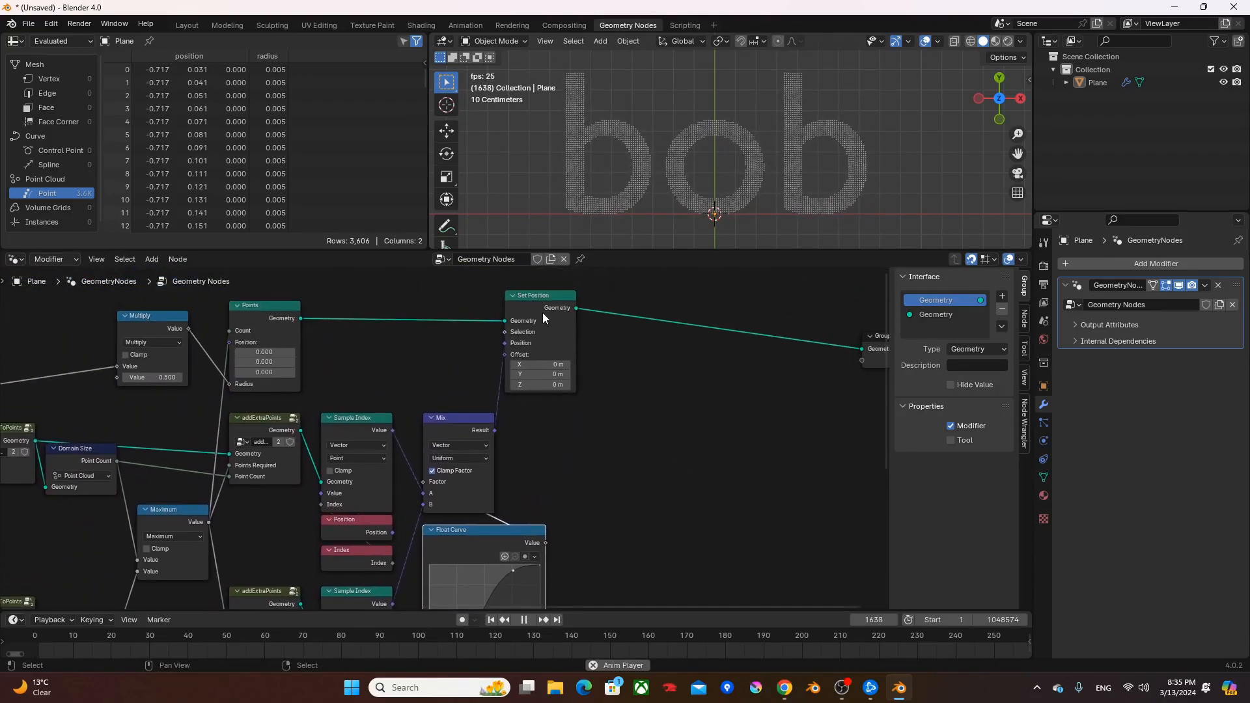
{"action": "left_click", "coordinate": [537, 301]}
{"action": "left_click_drag", "start_coordinate": [537, 300], "coordinate": [792, 301]}
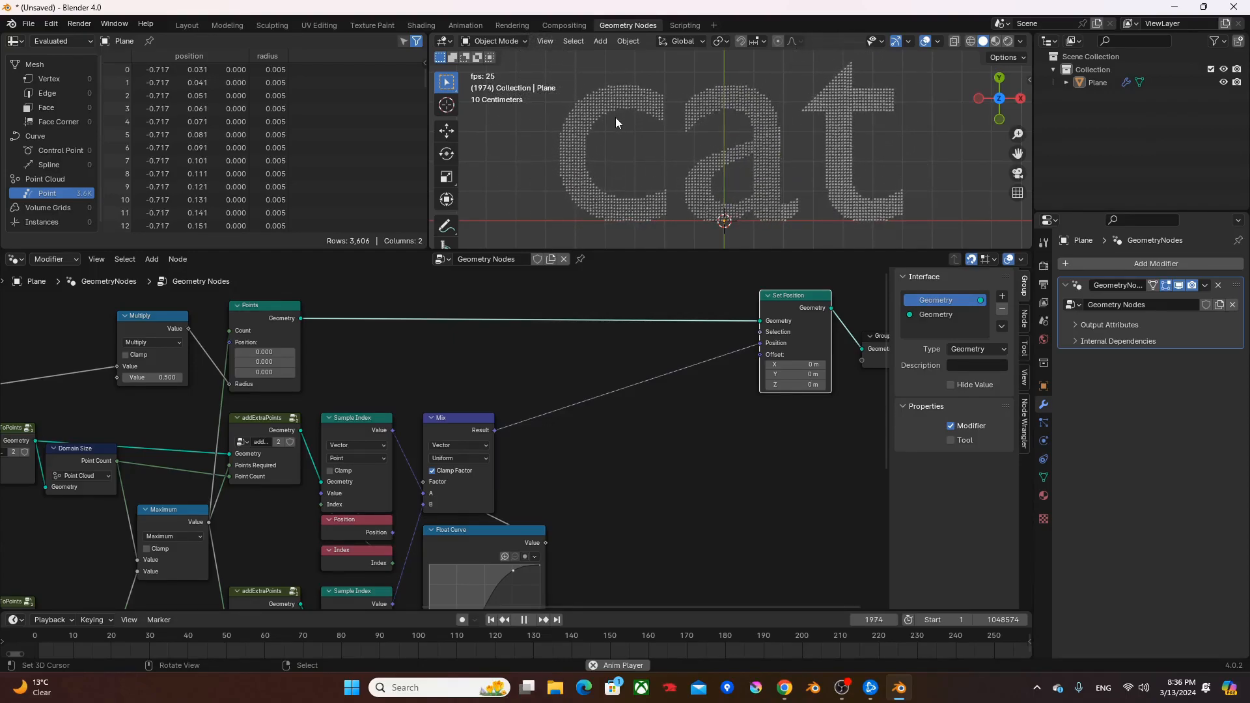
{"action": "middle_click_drag", "start_coordinate": [743, 403], "coordinate": [541, 383]}
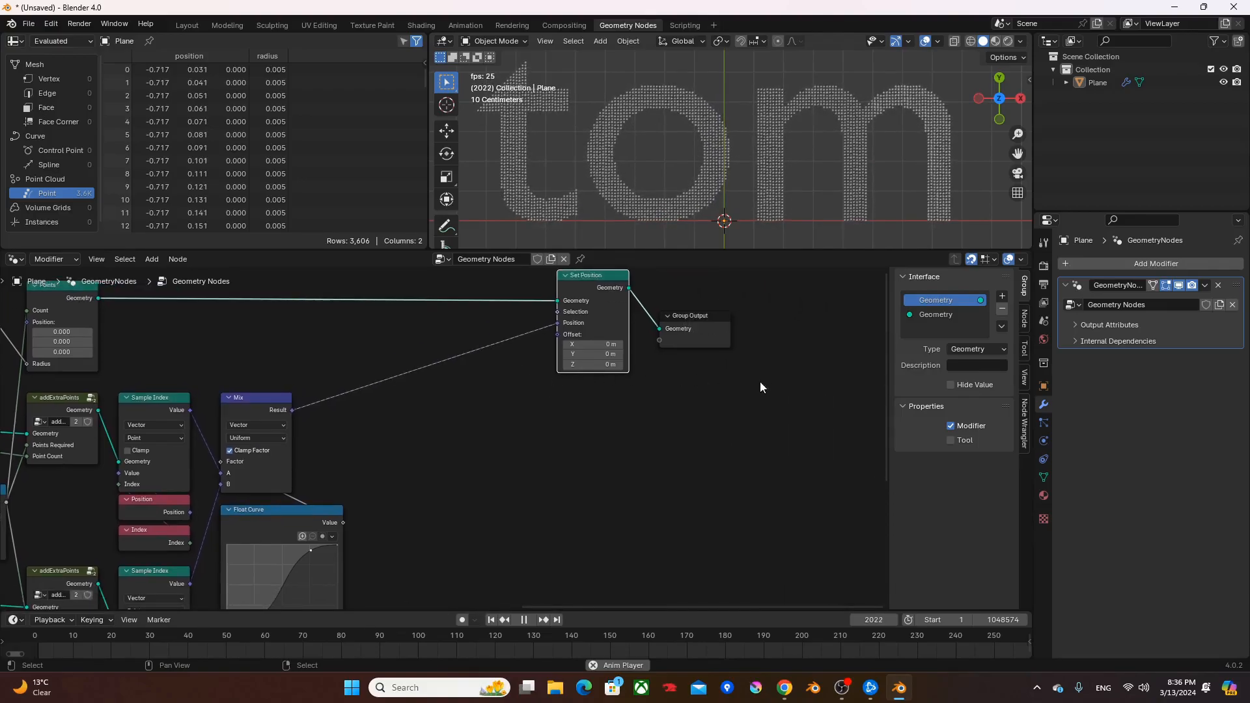
{"action": "key", "text": "g"}
{"action": "key", "text": "x"}
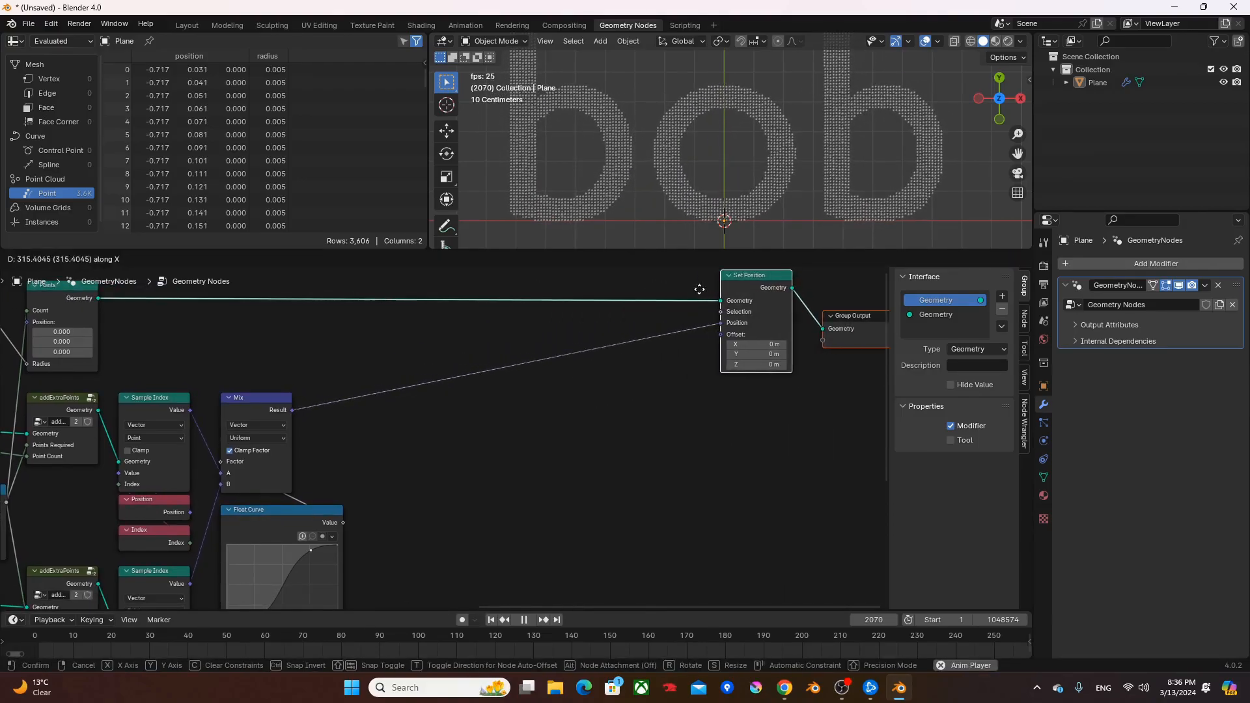
{"action": "left_click", "coordinate": [723, 291]}
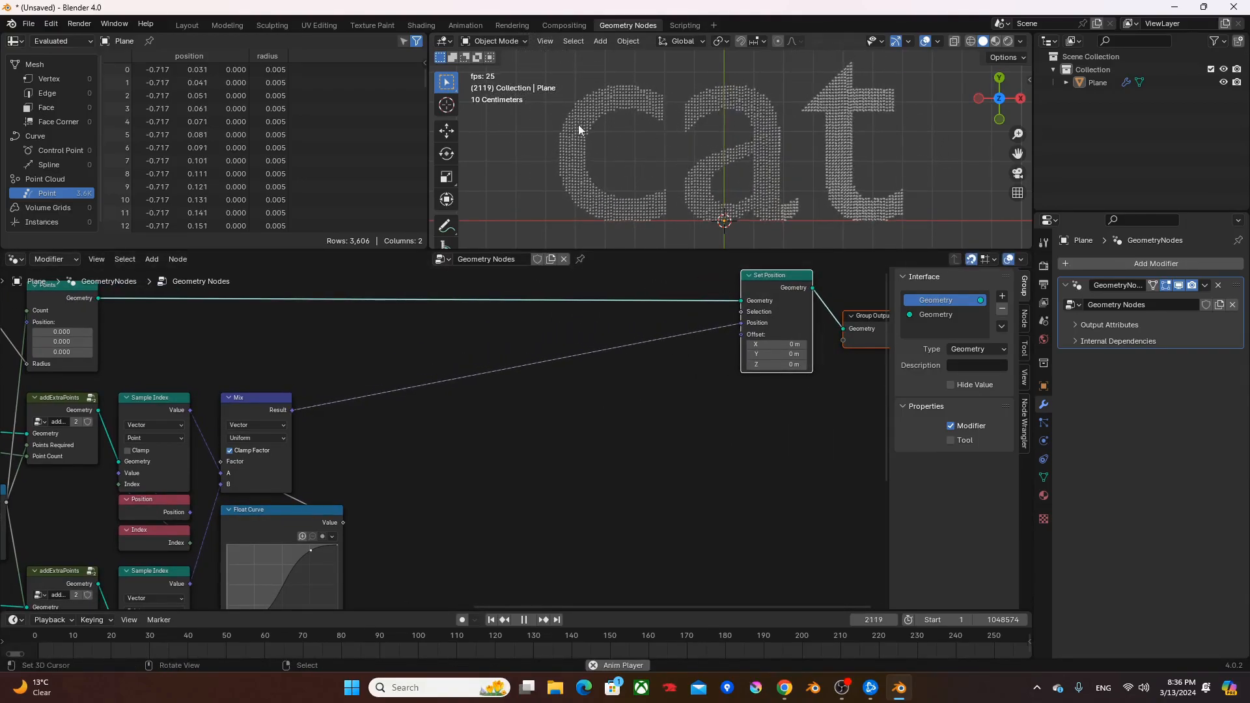
- Add a Noise Texture node to the right of the Mix node and set its dimensions to 2D
{"action": "middle_click_drag", "start_coordinate": [609, 420], "coordinate": [511, 421]}
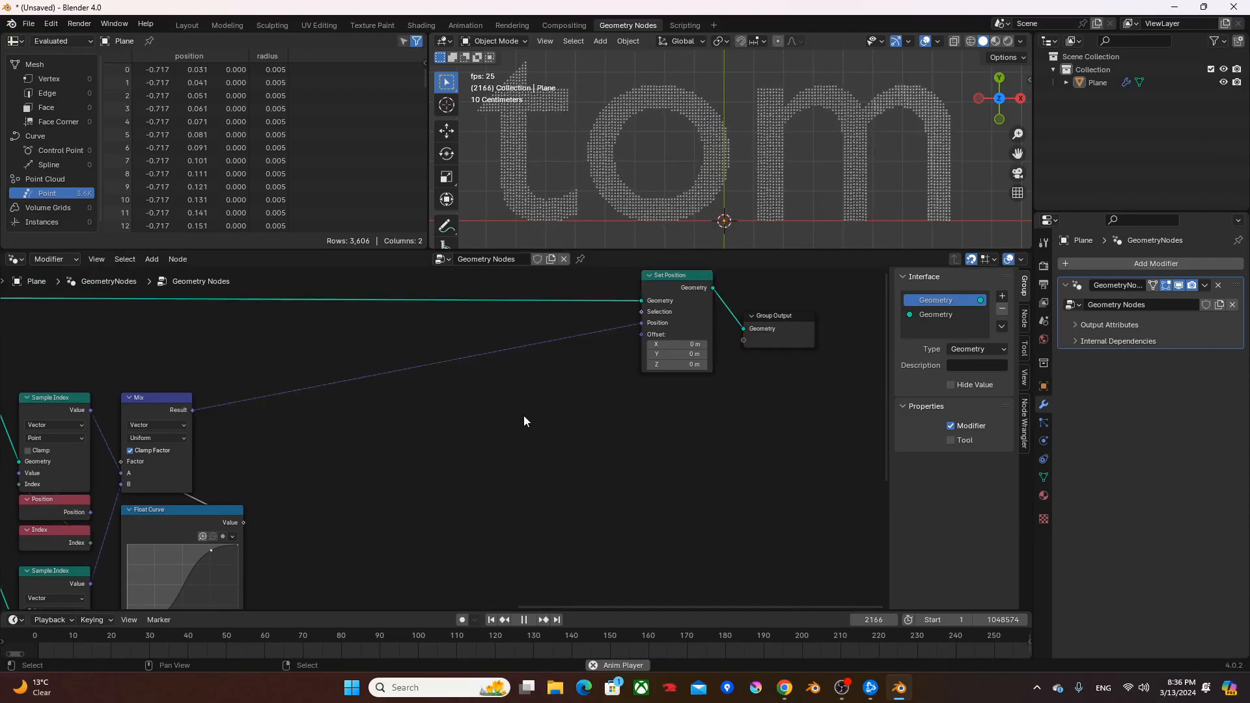
{"action": "left_click", "coordinate": [516, 416]}
{"action": "key", "text": "F3"}
{"action": "type", "text": "nt"}
{"action": "key", "text": "Return"}
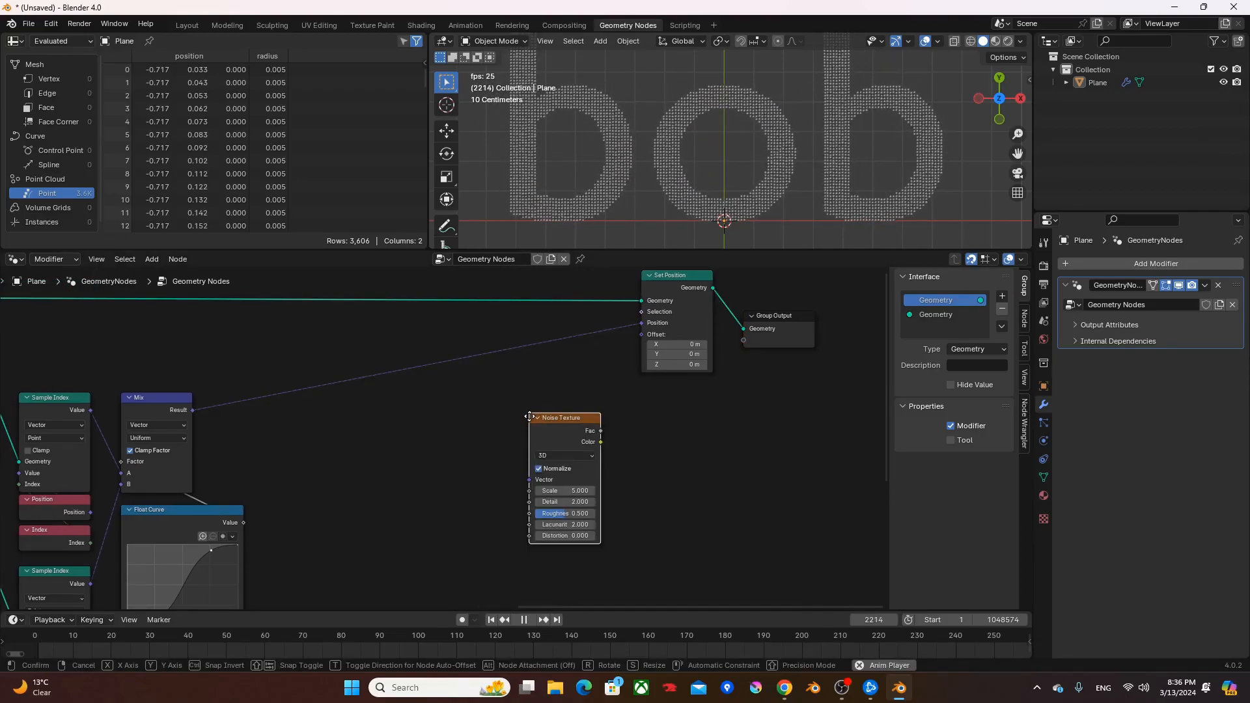
{"action": "left_click", "coordinate": [338, 452]}
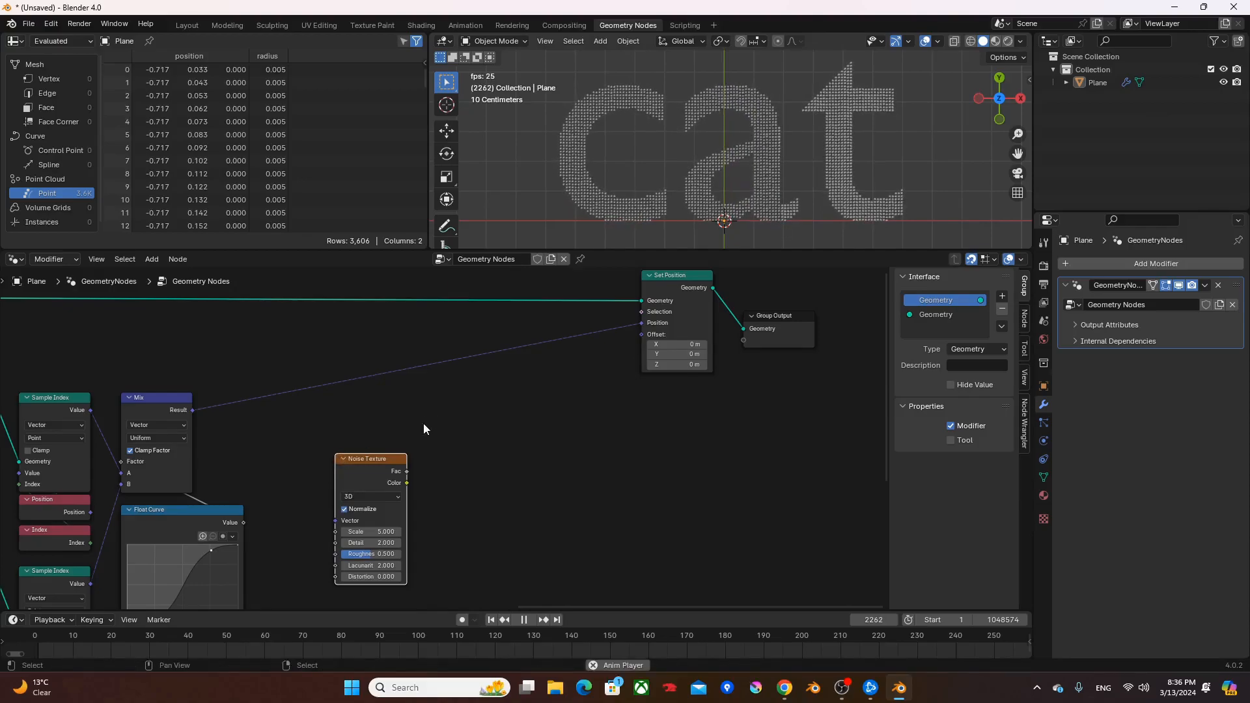
{"action": "scroll", "coordinate": [425, 423], "scroll_direction": "up", "scroll_amount": 2}
{"action": "left_click", "coordinate": [435, 433]}
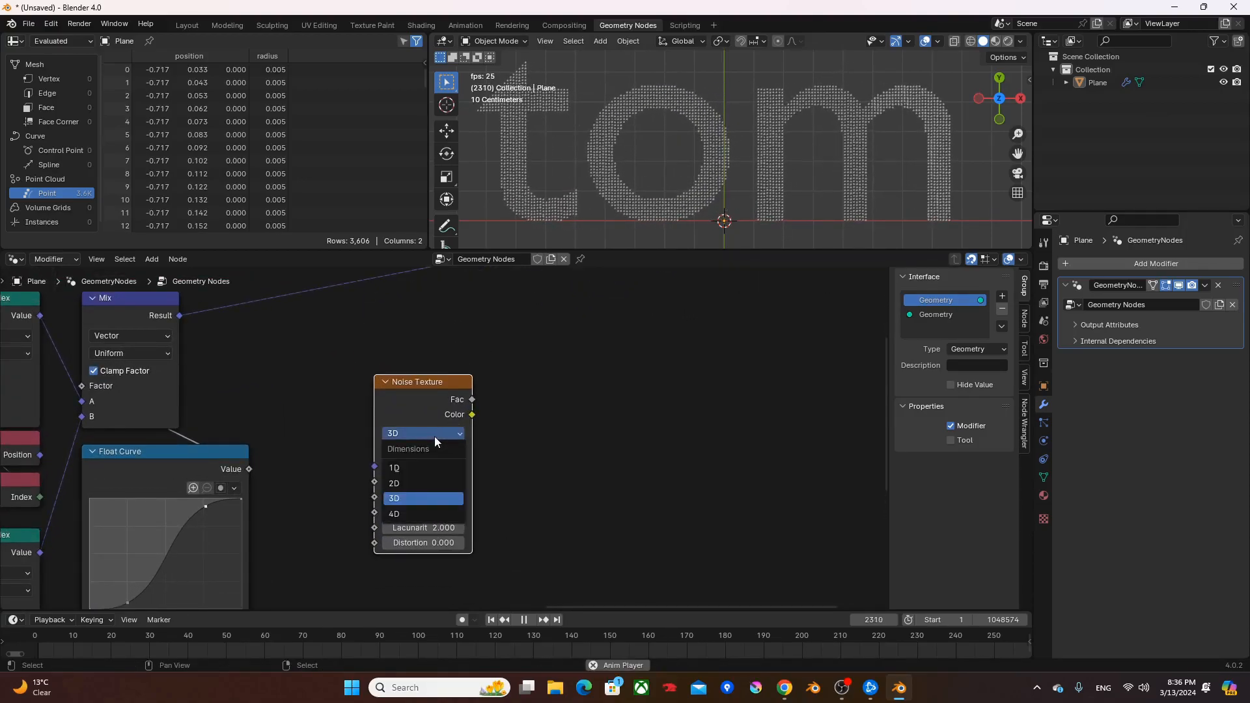
{"action": "left_click", "coordinate": [434, 483]}
{"action": "left_click_drag", "start_coordinate": [430, 399], "coordinate": [444, 356]}
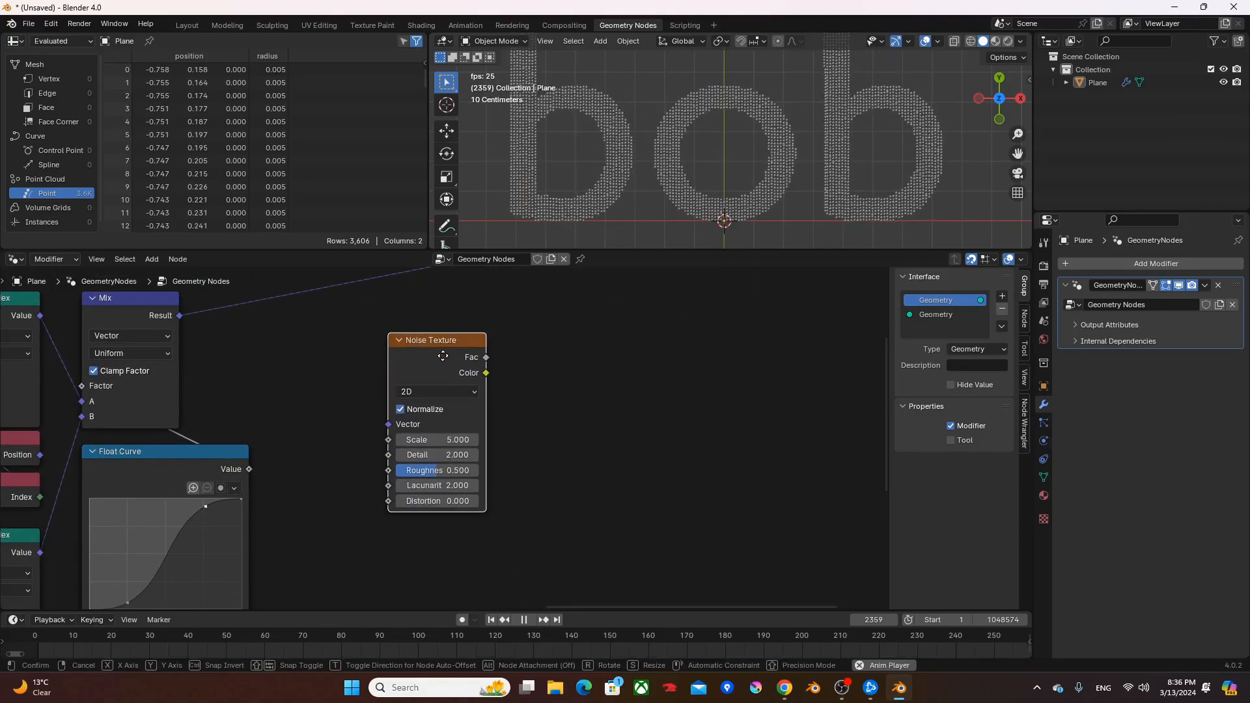
- Link the Mix node's Result to the Noise Texture's Vector input
{"action": "middle_click_drag", "start_coordinate": [506, 355], "coordinate": [558, 401]}
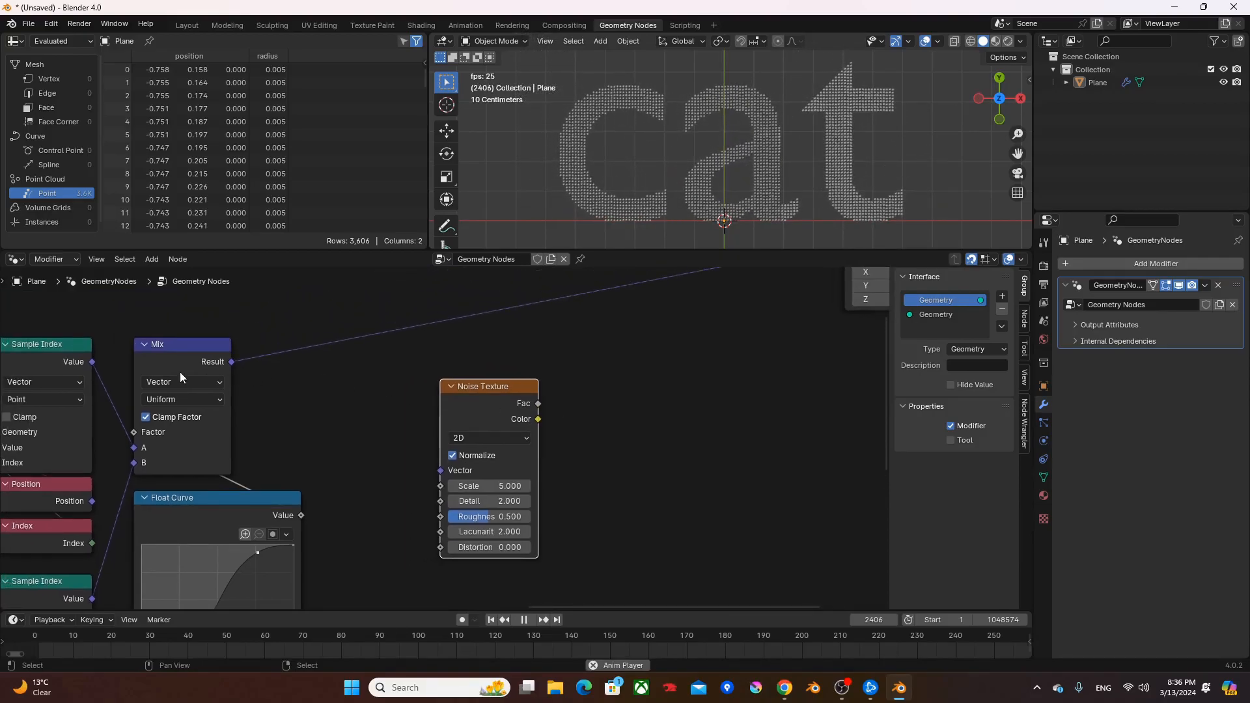
{"action": "left_click_drag", "start_coordinate": [231, 361], "coordinate": [326, 398]}
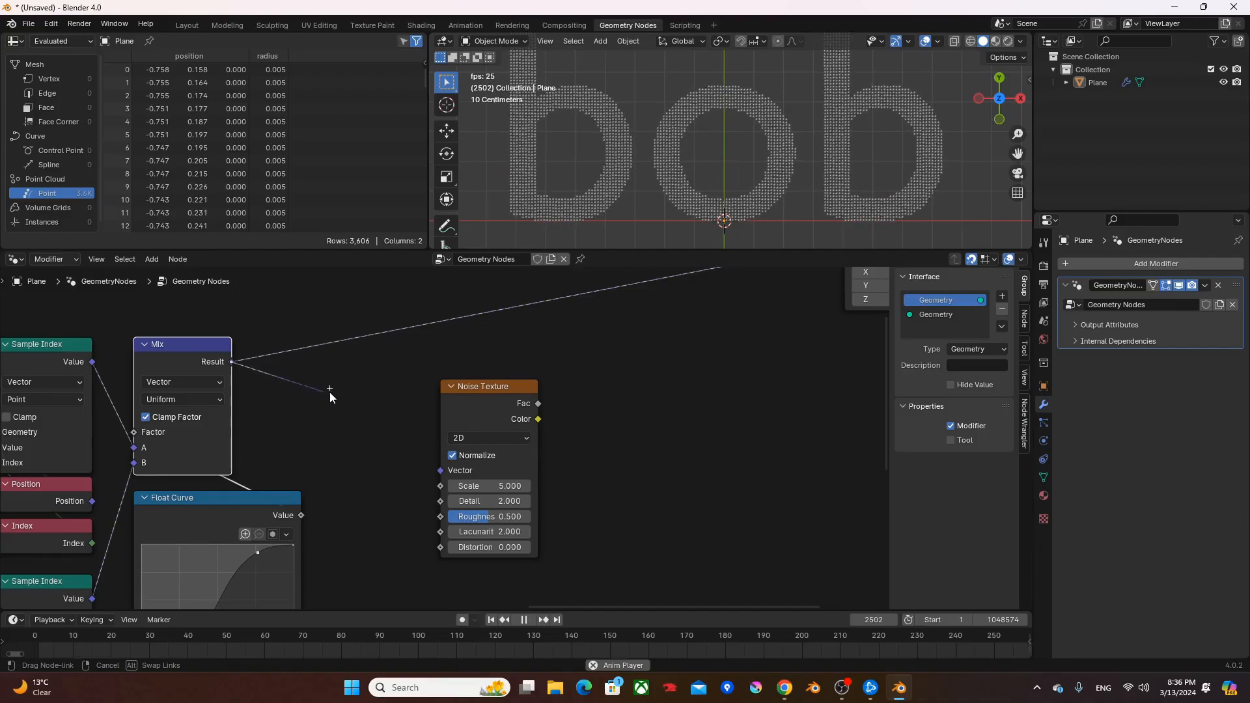
{"action": "left_click_drag", "start_coordinate": [487, 412], "coordinate": [435, 406]}
- Add a vector Subtract node fed by the Noise Texture's Color and set all three subtracted components to 0.500
{"action": "middle_click_drag", "start_coordinate": [524, 419], "coordinate": [442, 426]}
{"action": "left_click_drag", "start_coordinate": [436, 420], "coordinate": [443, 415]}
{"action": "type", "text": "vec"}
{"action": "key", "text": "Return"}
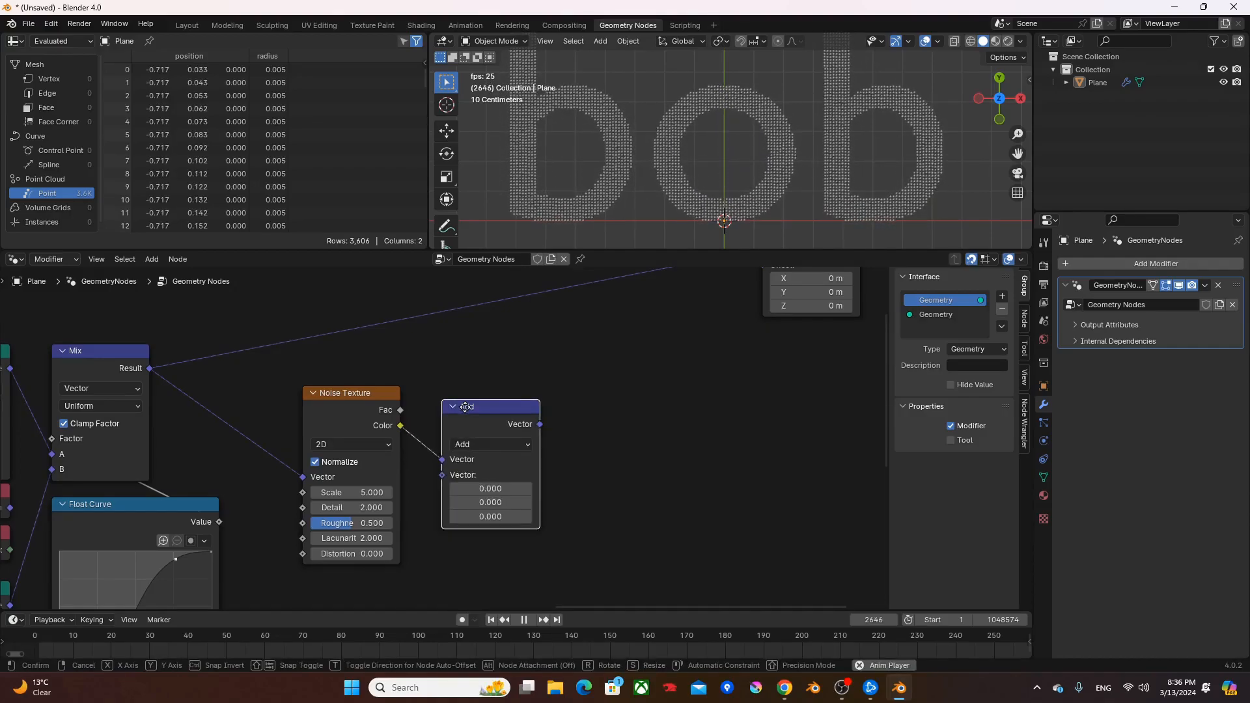
{"action": "left_click", "coordinate": [444, 385]}
{"action": "left_click", "coordinate": [451, 424]}
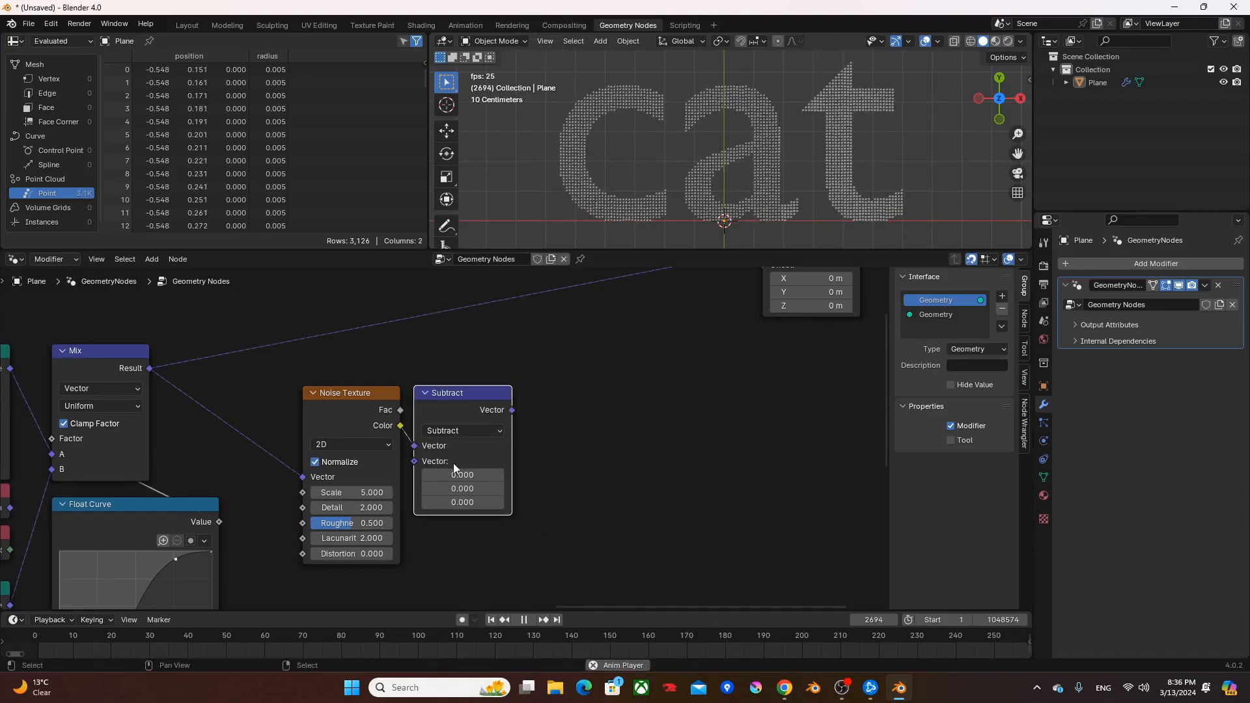
{"action": "left_click", "coordinate": [453, 463]}
{"action": "left_click_drag", "start_coordinate": [460, 472], "coordinate": [460, 502]}
{"action": "type", "text": ".5"}
{"action": "key", "text": "Return"}
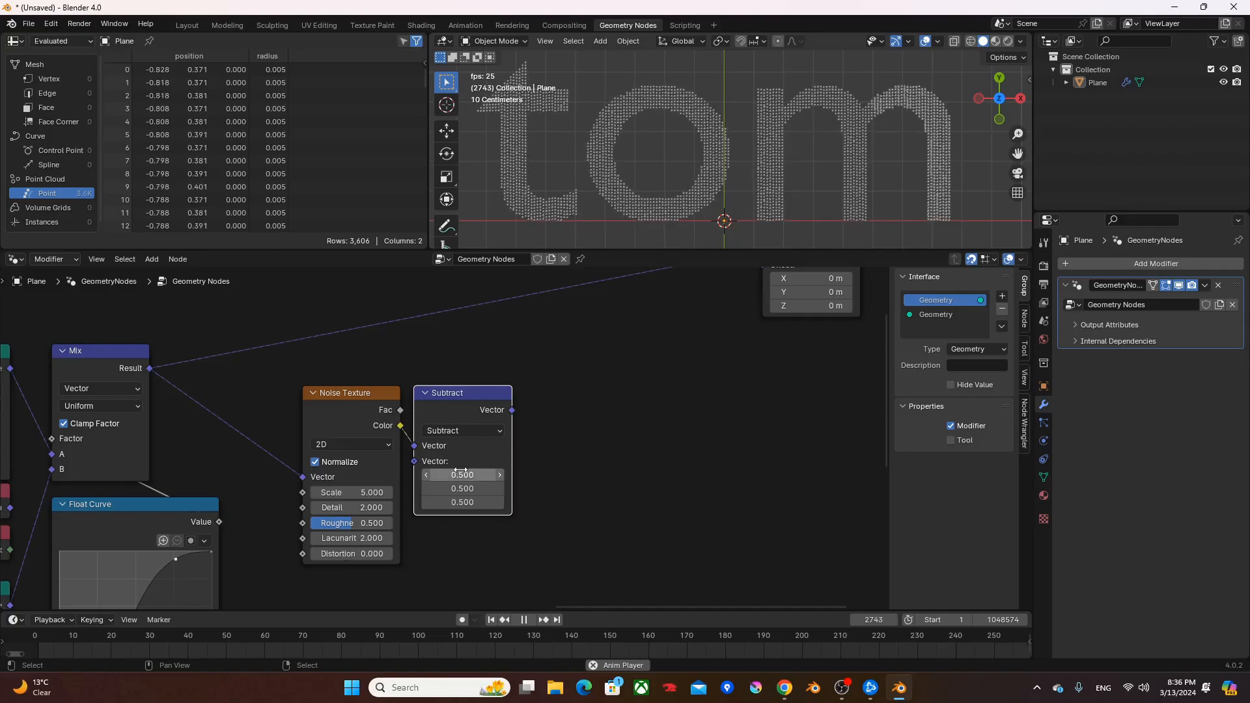
- Add a vector Multiply node after the Subtract node and set its components to 1.000, 1.000 and 0.000
{"action": "left_click_drag", "start_coordinate": [512, 410], "coordinate": [535, 407]}
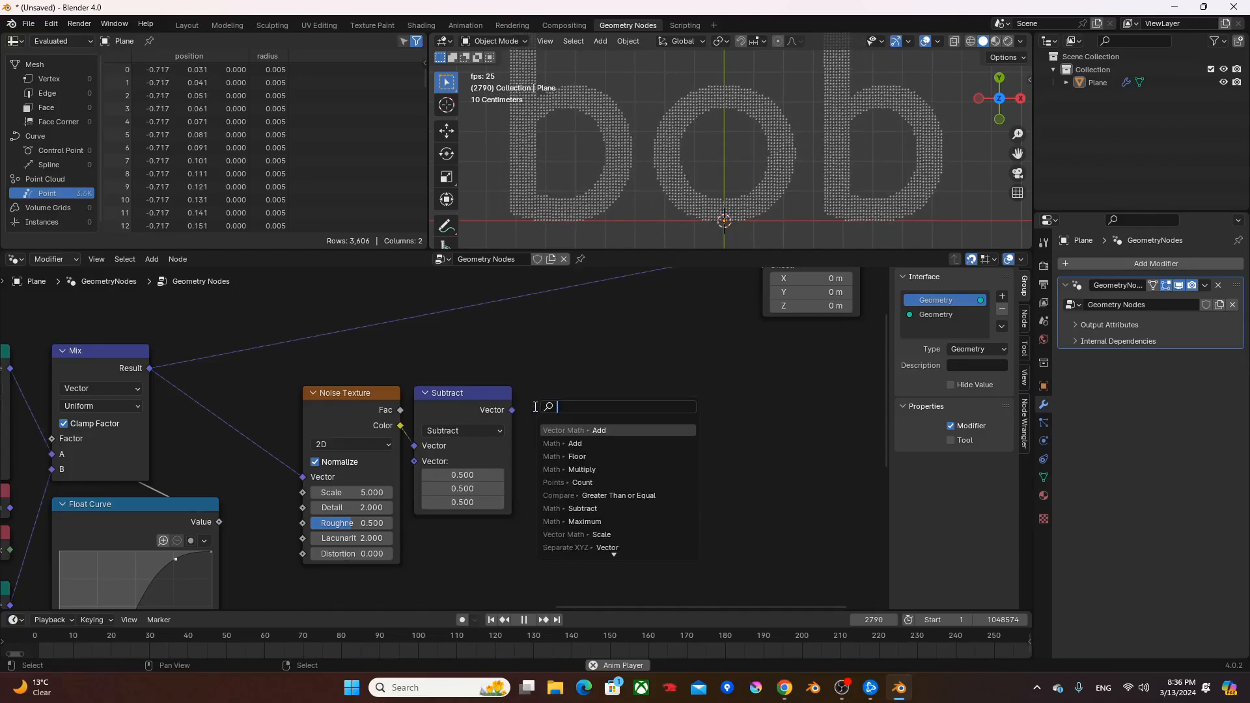
{"action": "type", "text": "m"}
{"action": "key", "text": "Return"}
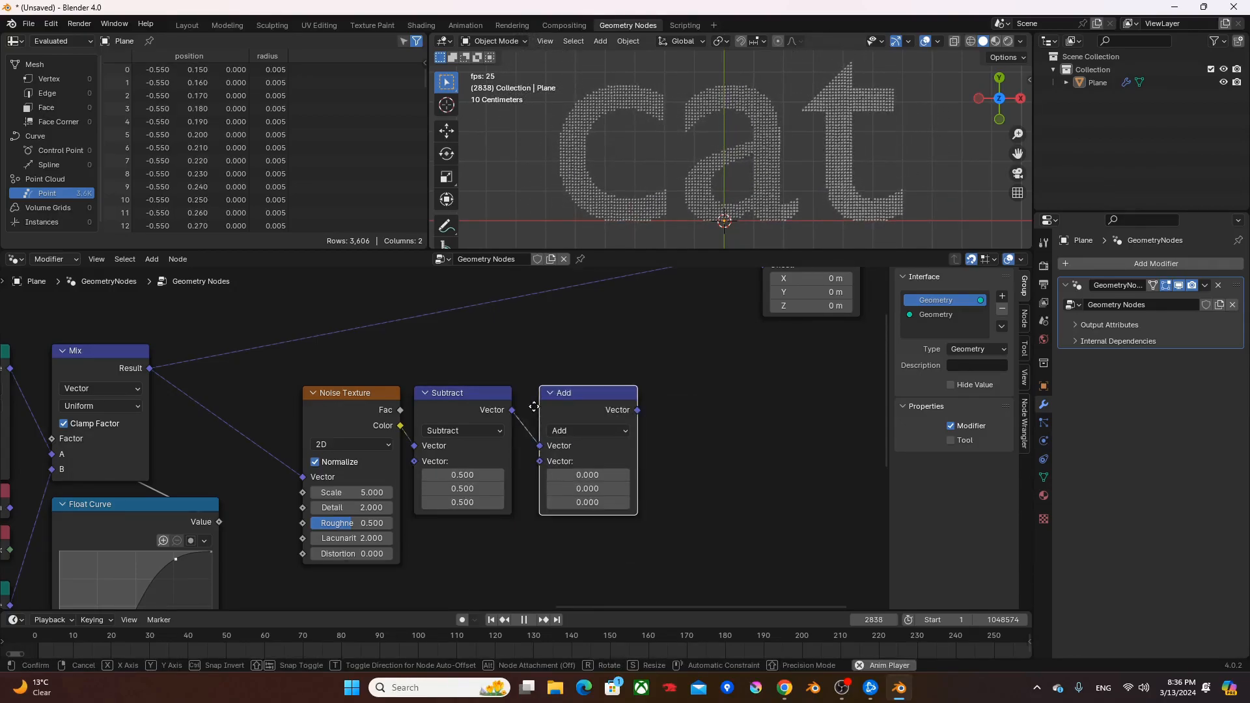
{"action": "left_click", "coordinate": [527, 400]}
{"action": "left_click", "coordinate": [559, 432]}
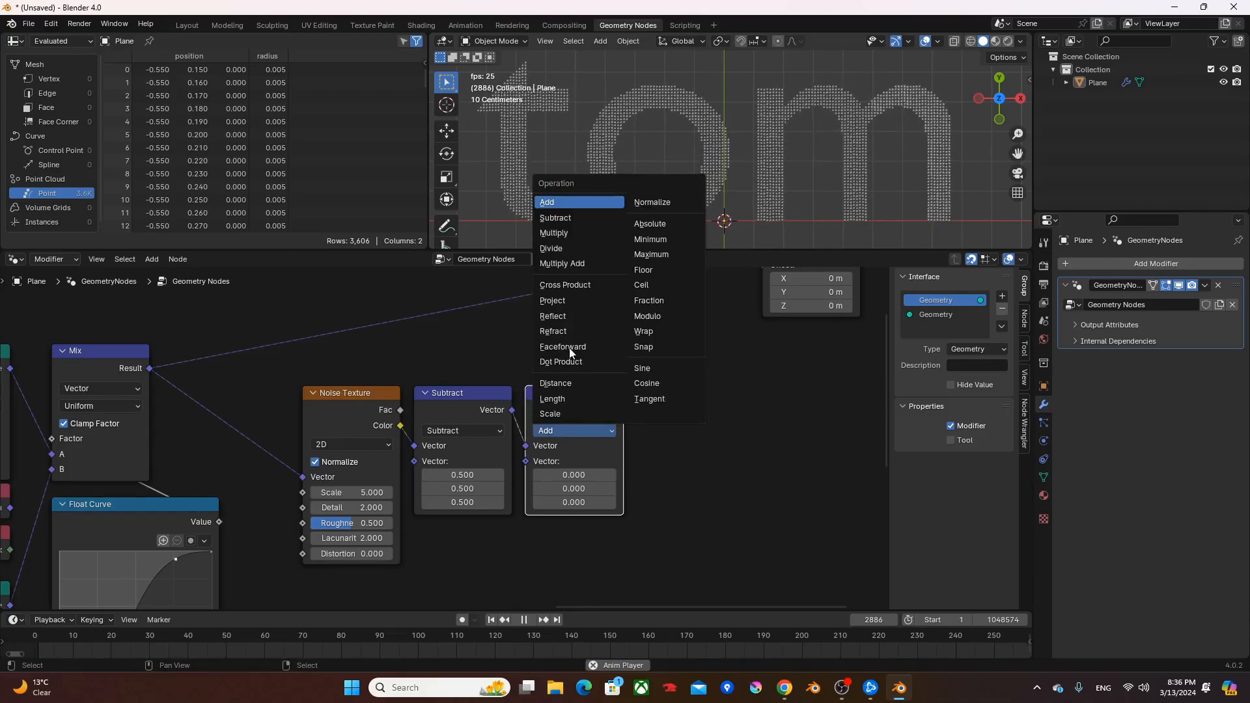
{"action": "key", "text": "m"}
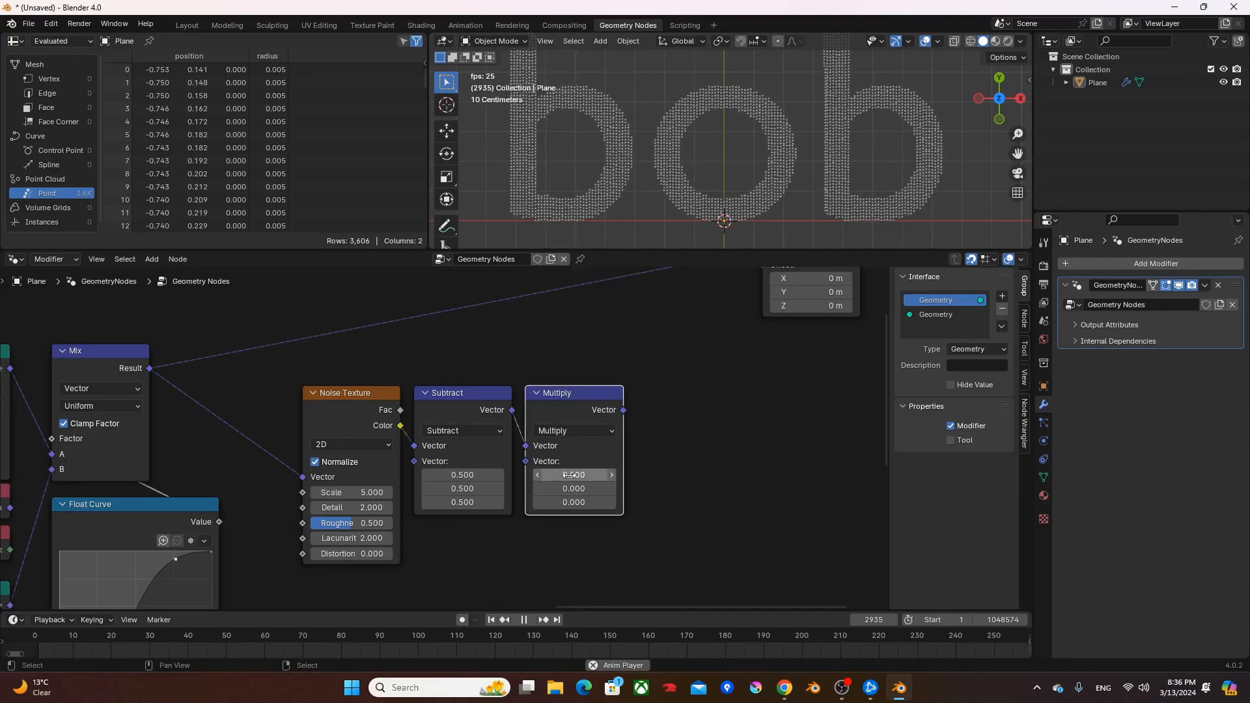
{"action": "left_click_drag", "start_coordinate": [570, 475], "coordinate": [572, 503]}
{"action": "type", "text": "1"}
{"action": "key", "text": "Tab"}
{"action": "key", "text": "Tab"}
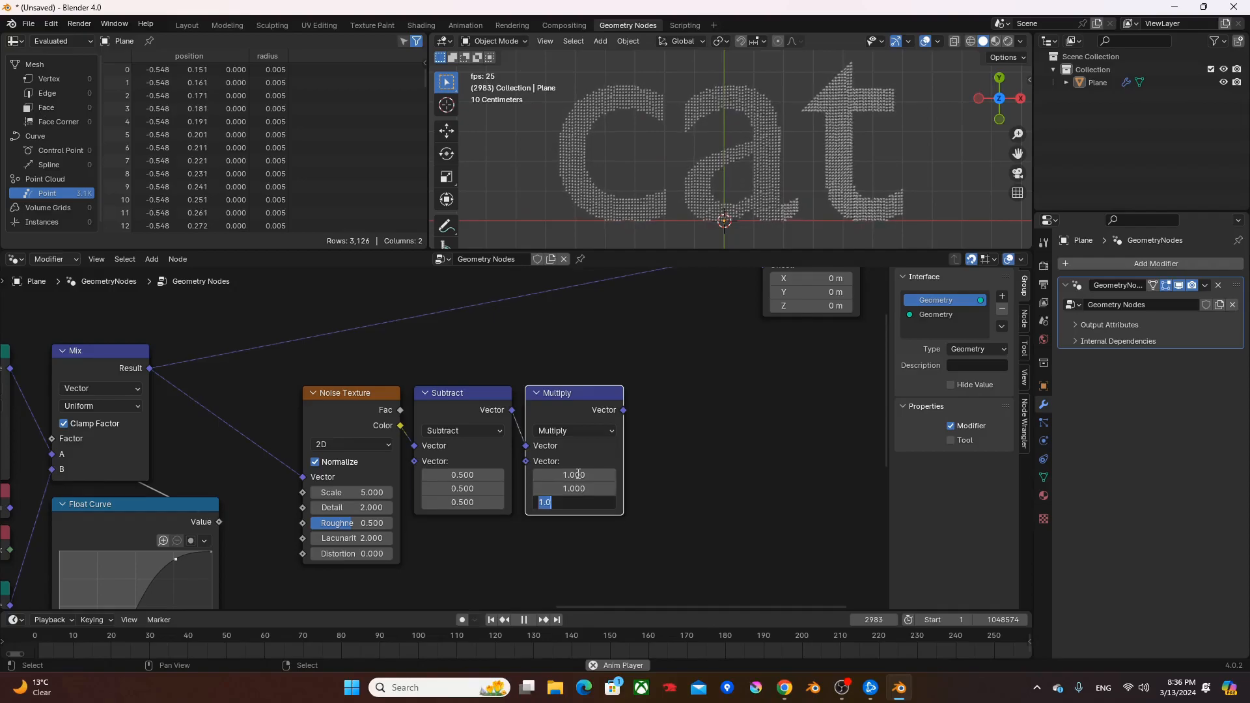
{"action": "type", "text": "0"}
{"action": "key", "text": "Return"}
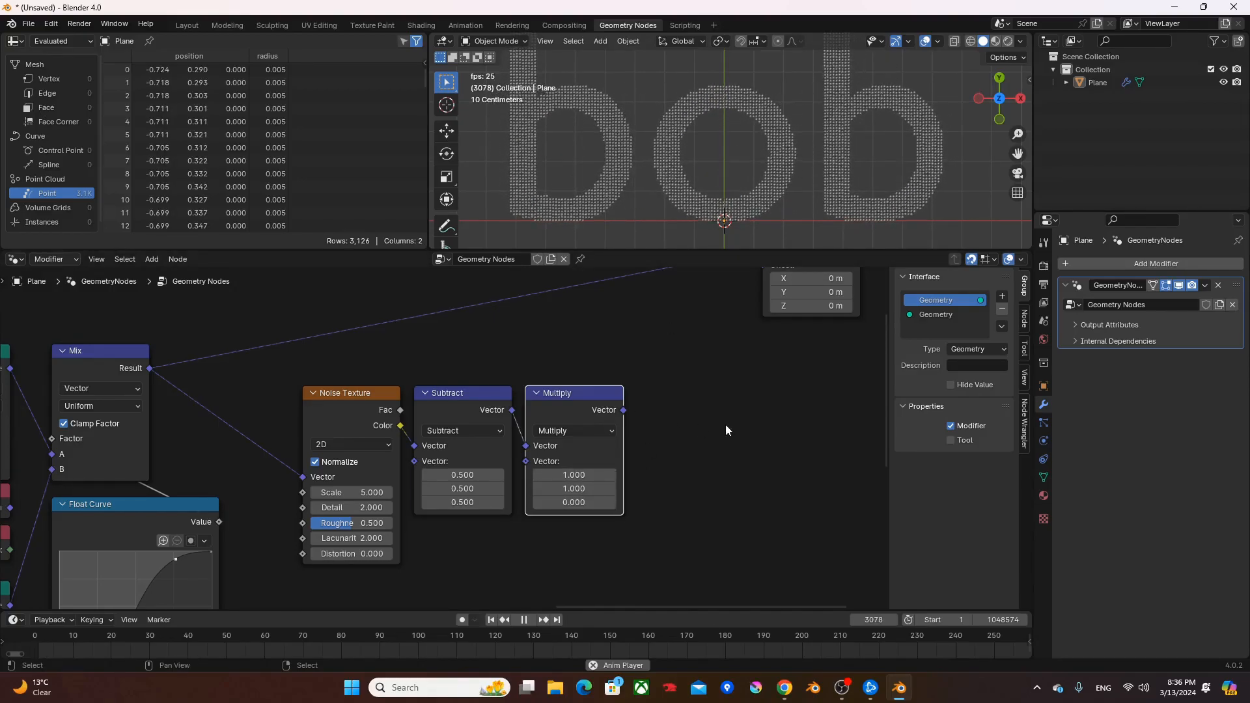
- Add a vector Scale node after the Multiply node and link its output to the Set Position node's Offset
{"action": "middle_click_drag", "start_coordinate": [725, 425], "coordinate": [620, 420]}
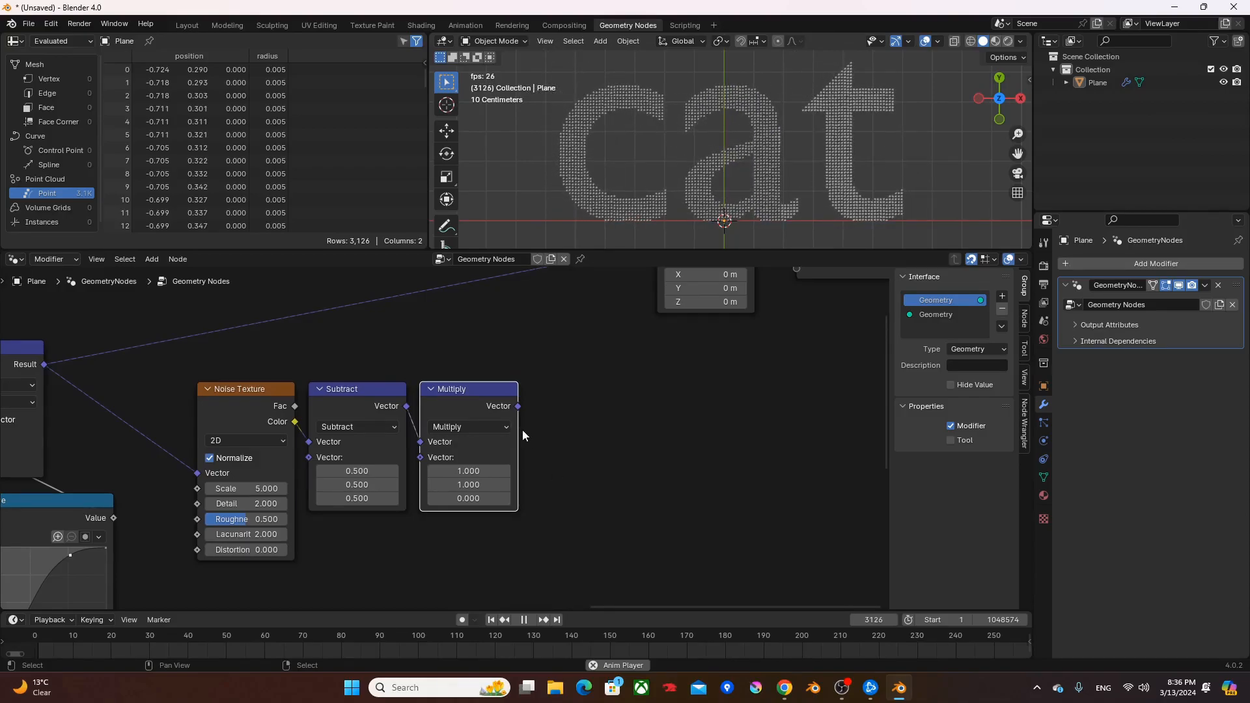
{"action": "left_click_drag", "start_coordinate": [517, 406], "coordinate": [543, 403]}
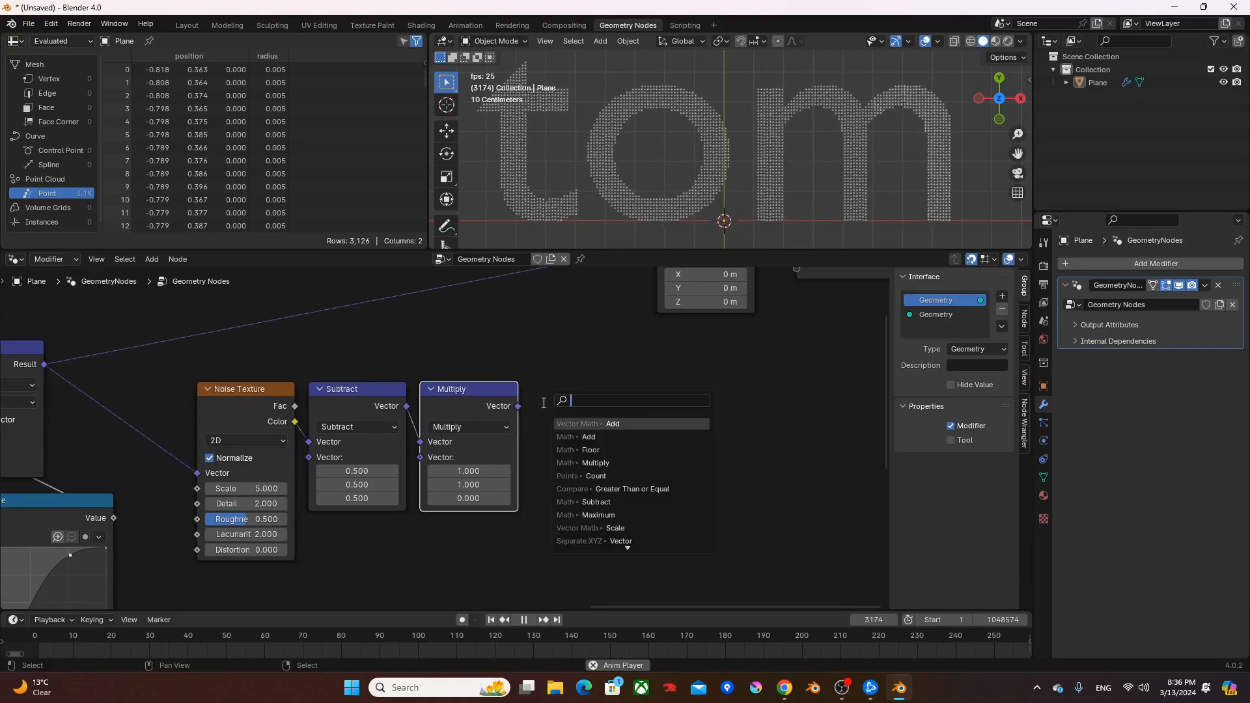
{"action": "type", "text": "scale"}
{"action": "key", "text": "Return"}
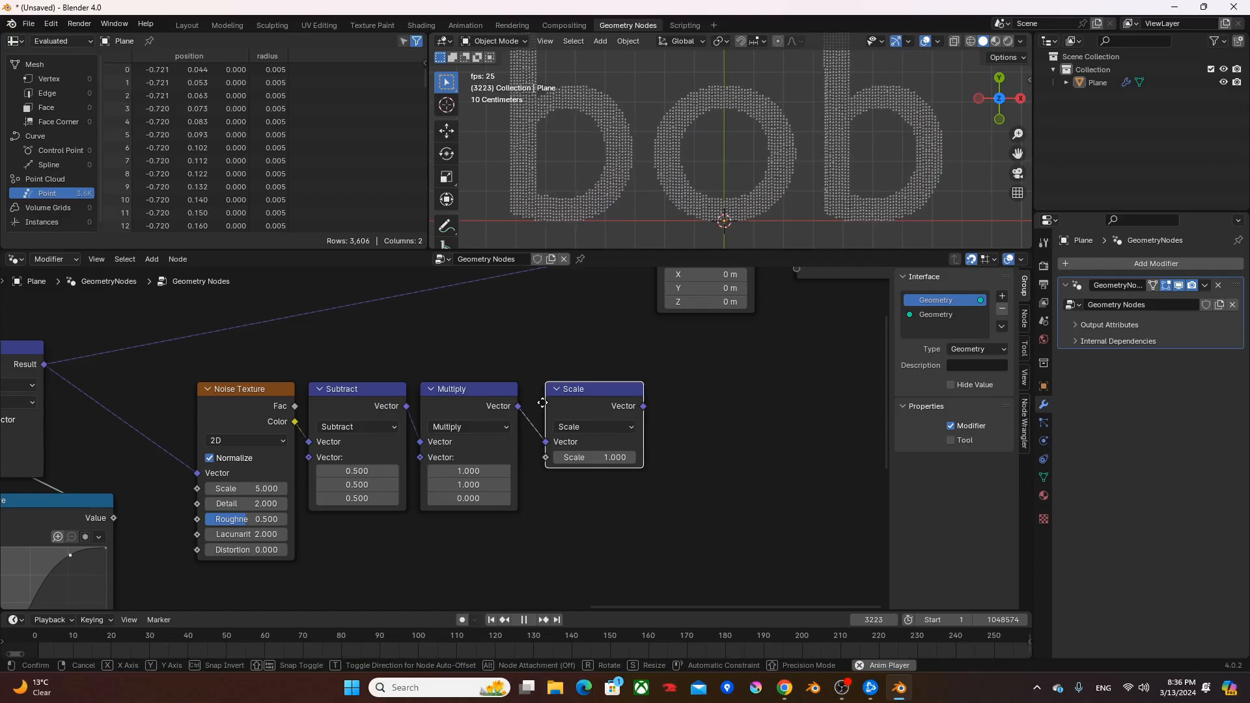
{"action": "left_click", "coordinate": [531, 403]}
{"action": "middle_click_drag", "start_coordinate": [552, 328], "coordinate": [535, 397]}
{"action": "left_click_drag", "start_coordinate": [612, 474], "coordinate": [650, 331]}
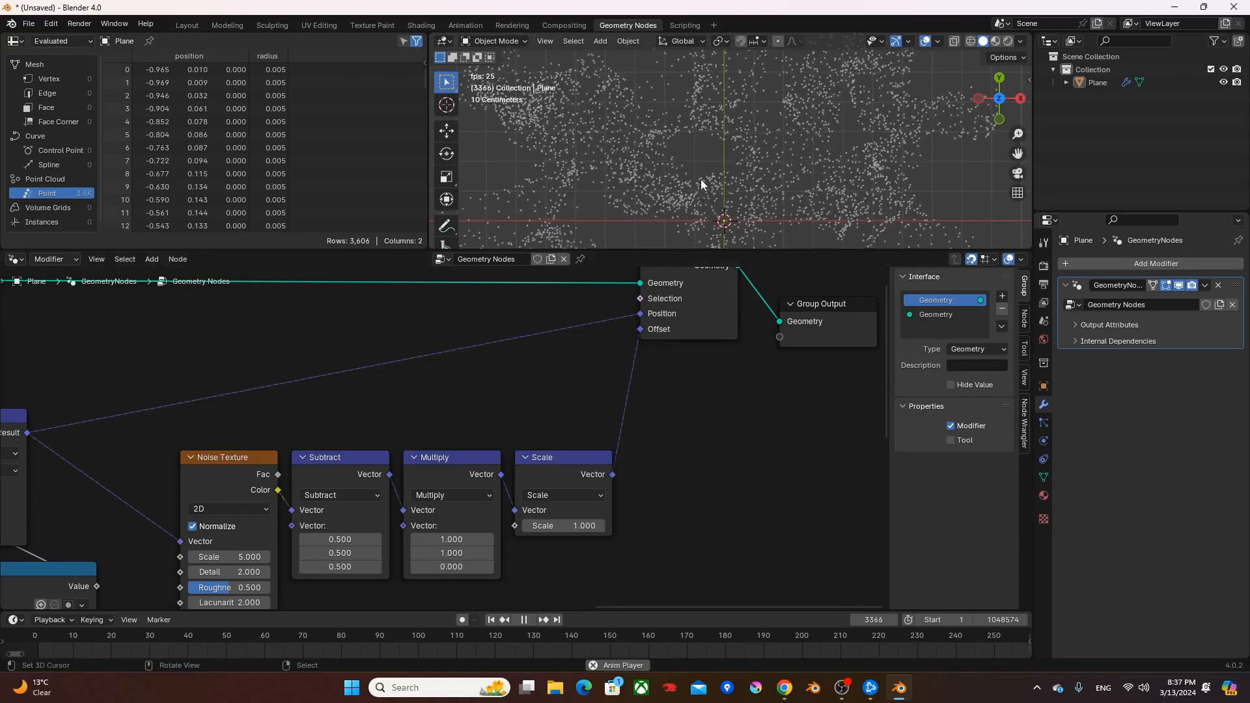
- Add a second Float Curve node below the noise nodes, with its Value fed from the Fraction node's reroute
{"action": "scroll", "coordinate": [703, 185], "scroll_direction": "down", "scroll_amount": 1}
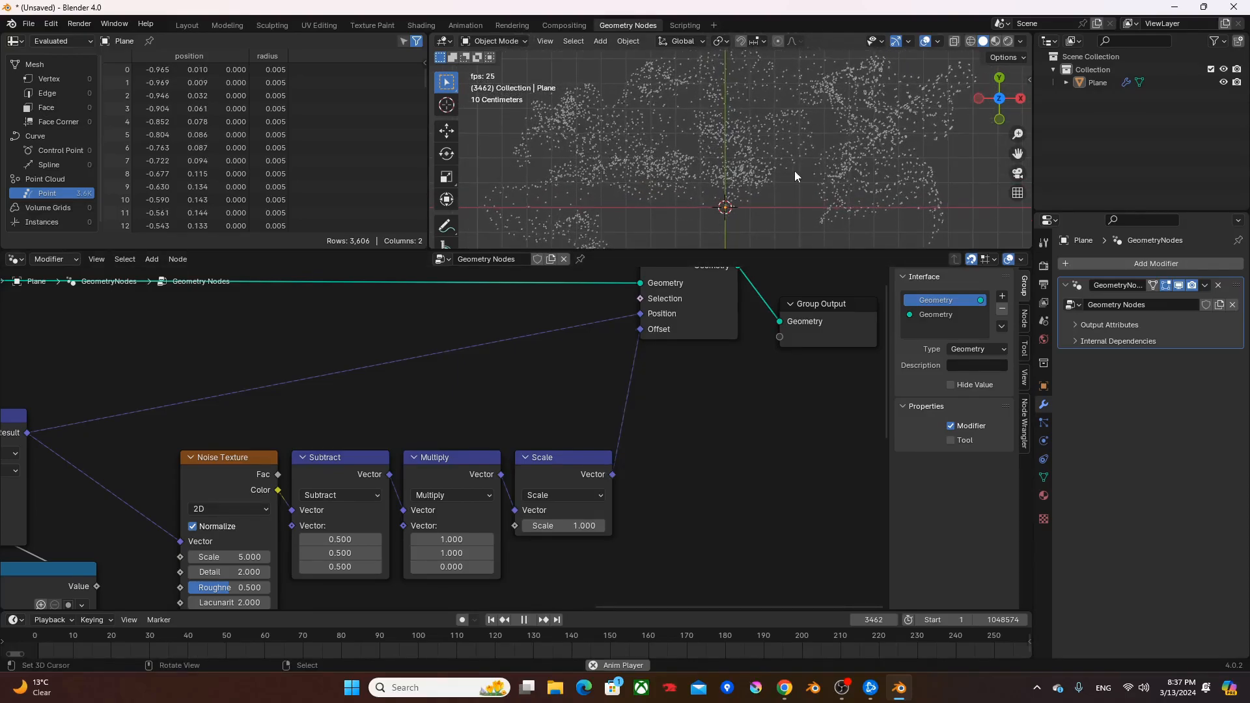
{"action": "middle_click_drag", "start_coordinate": [645, 465], "coordinate": [655, 432]}
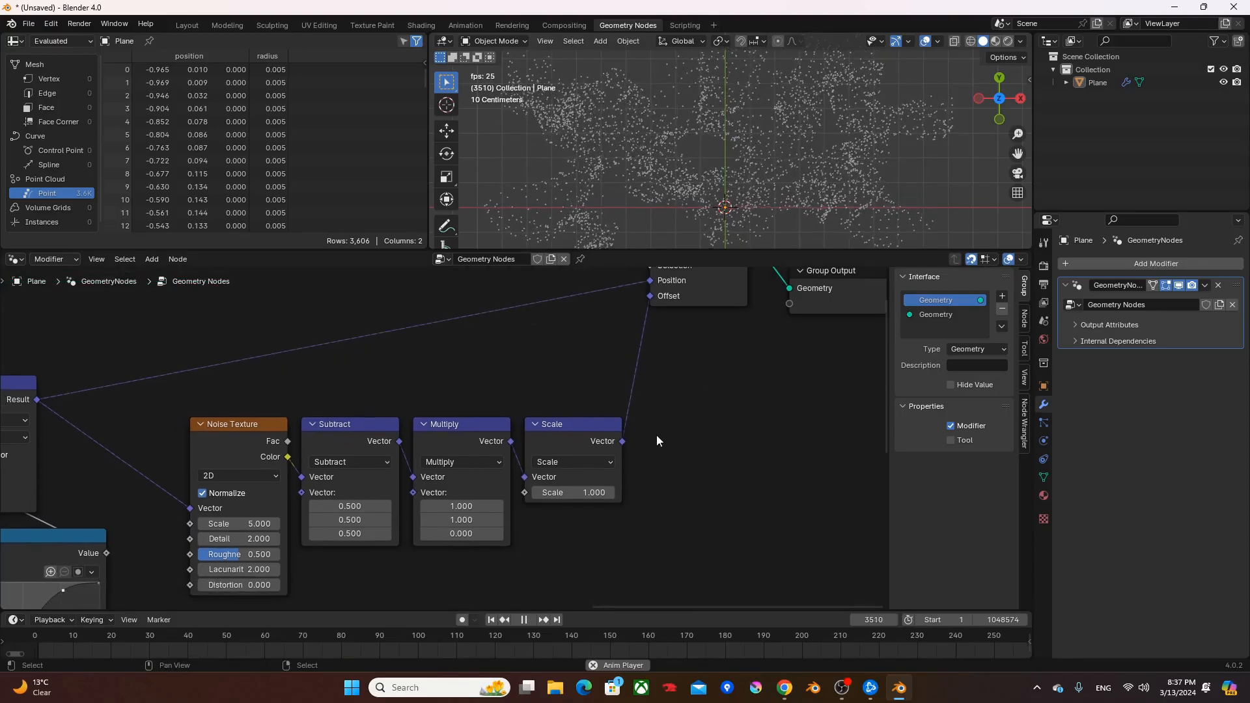
{"action": "scroll", "coordinate": [584, 545], "scroll_direction": "down", "scroll_amount": 3}
{"action": "middle_click_drag", "start_coordinate": [565, 498], "coordinate": [646, 355]}
{"action": "scroll", "coordinate": [641, 404], "scroll_direction": "down", "scroll_amount": 3}
{"action": "middle_click_drag", "start_coordinate": [641, 453], "coordinate": [633, 396]}
{"action": "middle_click_drag", "start_coordinate": [429, 425], "coordinate": [848, 332]}
{"action": "left_click", "coordinate": [97, 444]}
{"action": "middle_click_drag", "start_coordinate": [734, 478], "coordinate": [447, 525]}
{"action": "left_click_drag", "start_coordinate": [439, 538], "coordinate": [668, 452]}
{"action": "type", "text": "fc"}
{"action": "key", "text": "Return"}
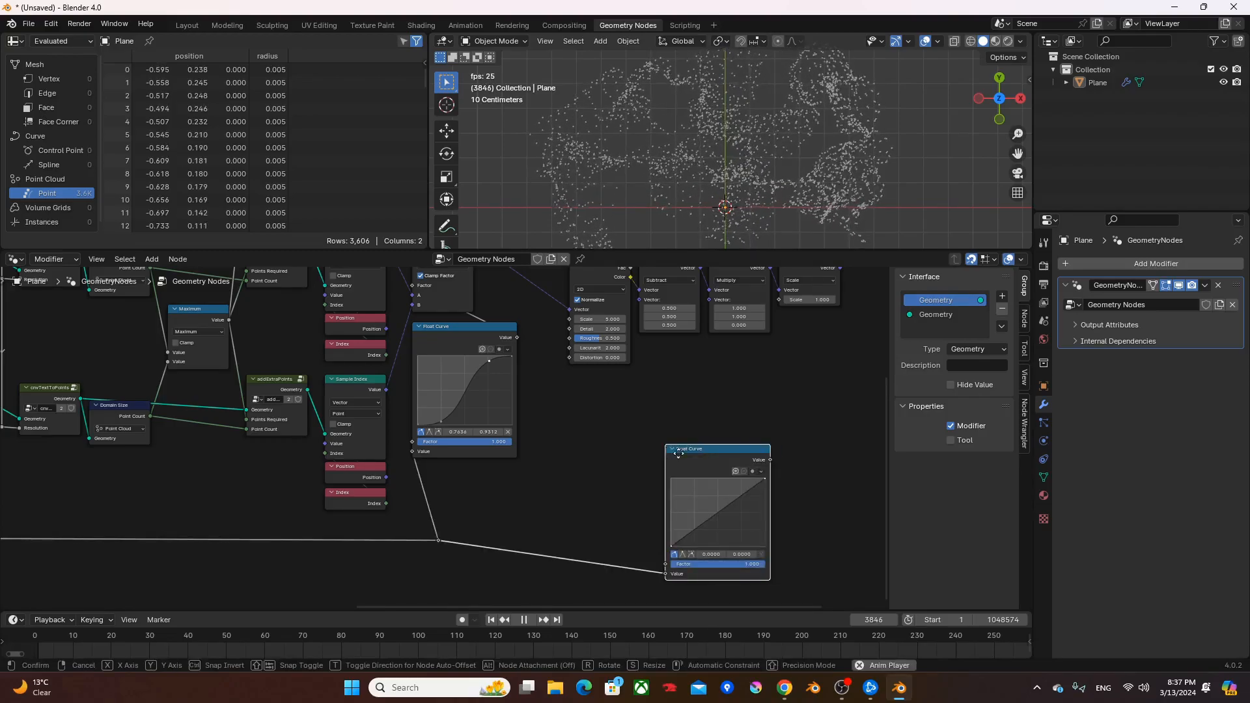
- Shape the new Float Curve into a bell with its peak at about (0.491, 1.0), a point at (0.75, 0.081) and a lowered end point
{"action": "scroll", "coordinate": [716, 376], "scroll_direction": "up", "scroll_amount": 4}
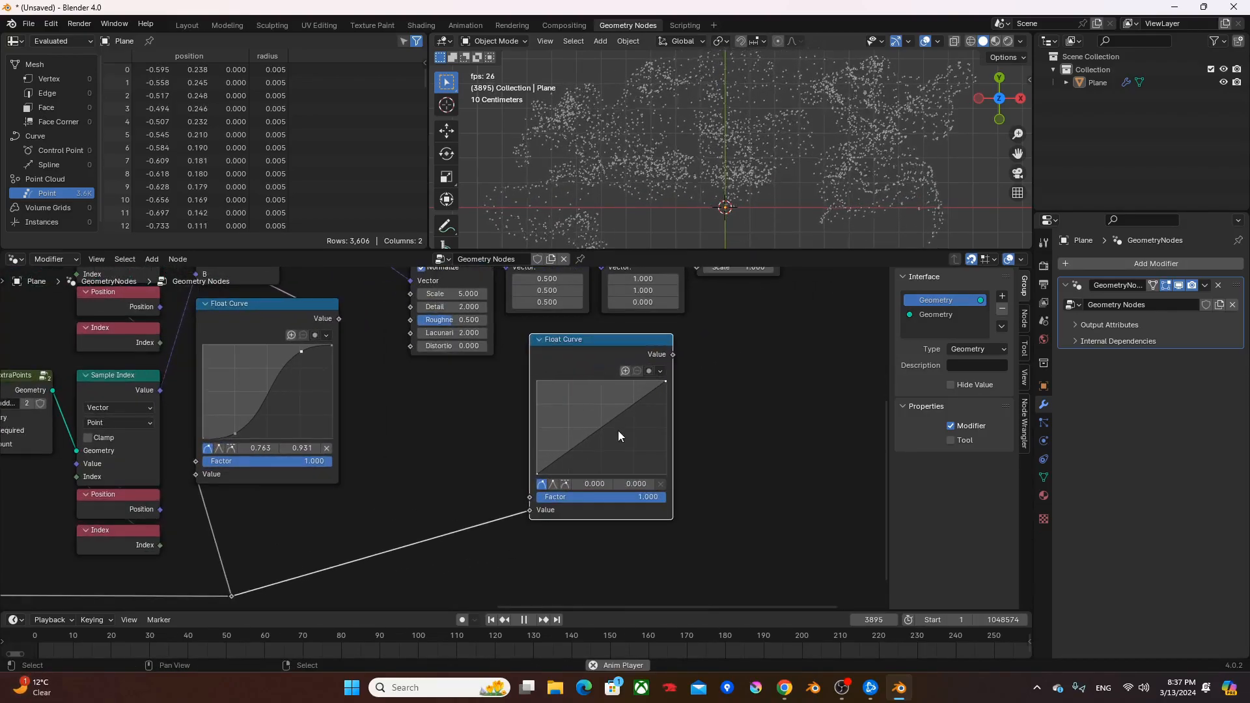
{"action": "left_click_drag", "start_coordinate": [600, 467], "coordinate": [659, 361]}
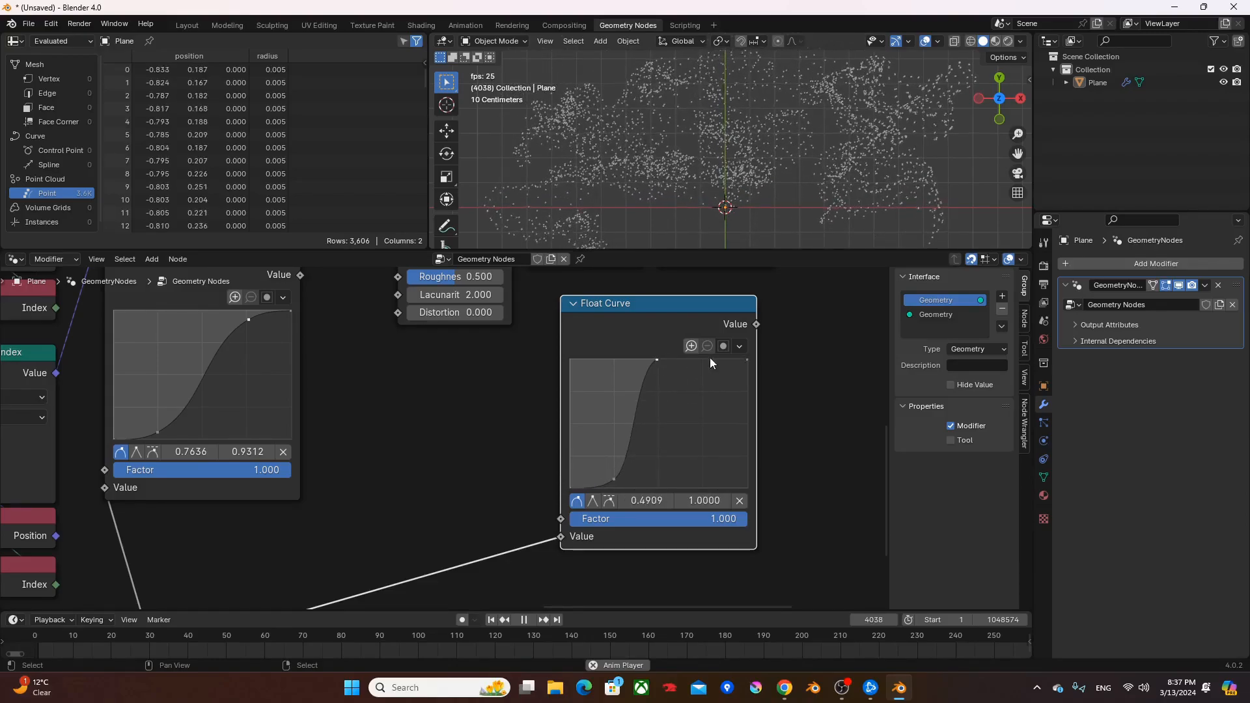
{"action": "left_click_drag", "start_coordinate": [747, 360], "coordinate": [749, 483]}
{"action": "left_click_drag", "start_coordinate": [725, 391], "coordinate": [702, 478]}
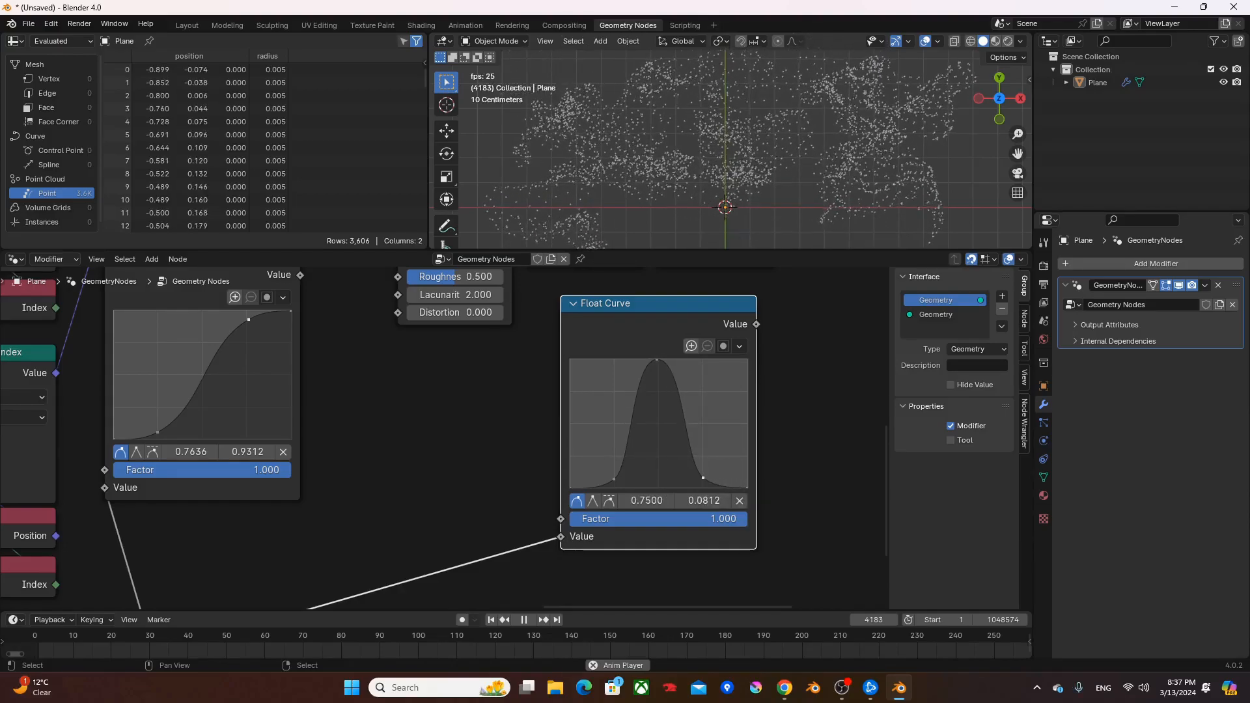
- Link the bell-shaped Float Curve's Value to the Scale input of the vector Scale node
{"action": "scroll", "coordinate": [807, 412], "scroll_direction": "down", "scroll_amount": 2}
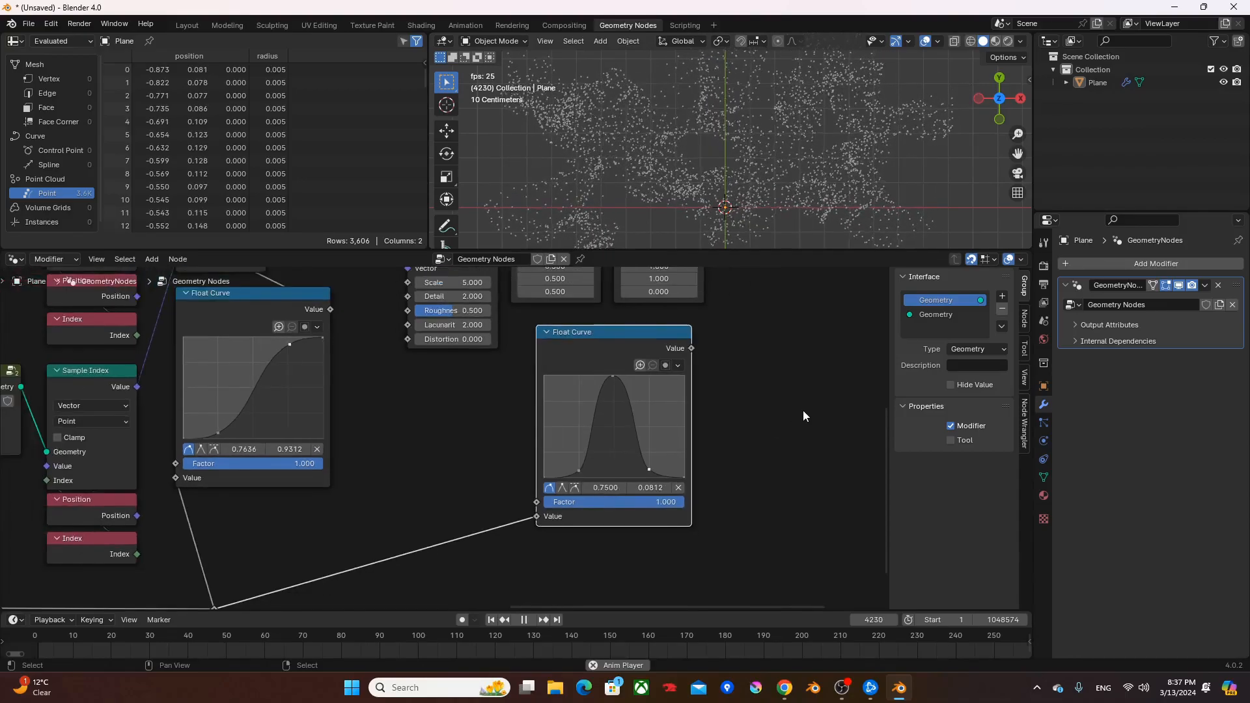
{"action": "middle_click_drag", "start_coordinate": [803, 411], "coordinate": [765, 450]}
{"action": "middle_click_drag", "start_coordinate": [665, 386], "coordinate": [645, 437]}
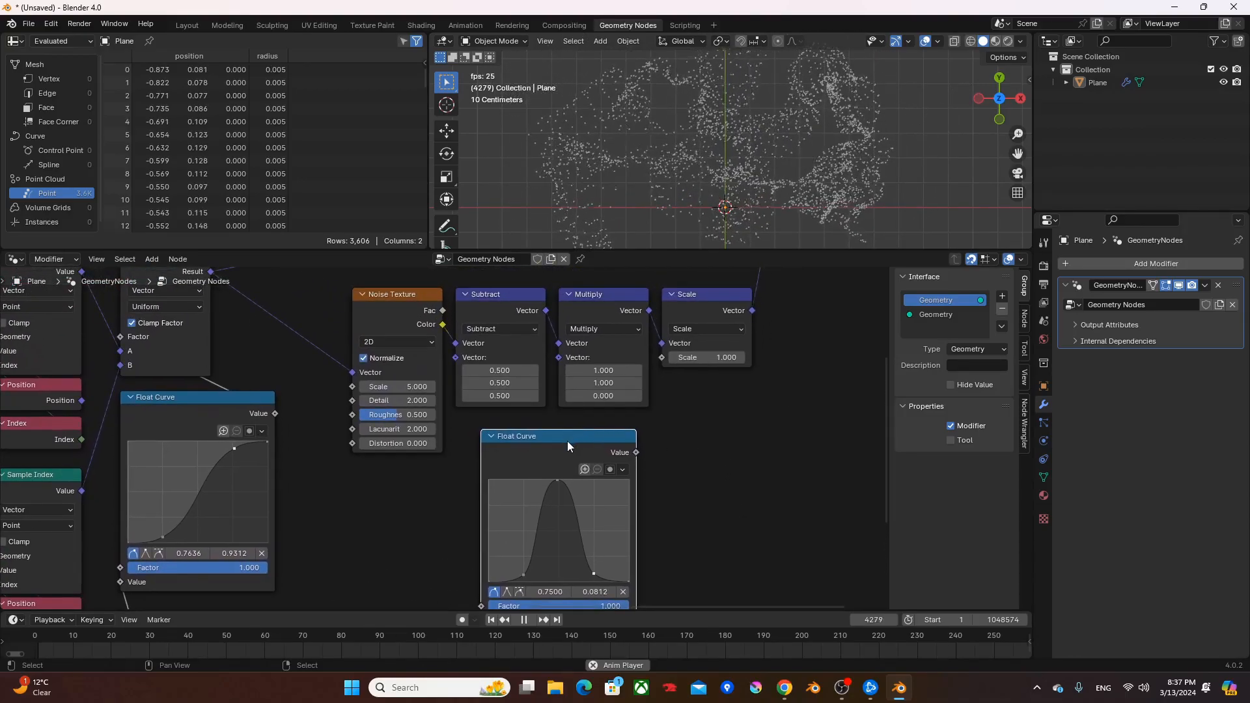
{"action": "right_click_drag", "start_coordinate": [591, 435], "coordinate": [737, 341], "text": "alt"}
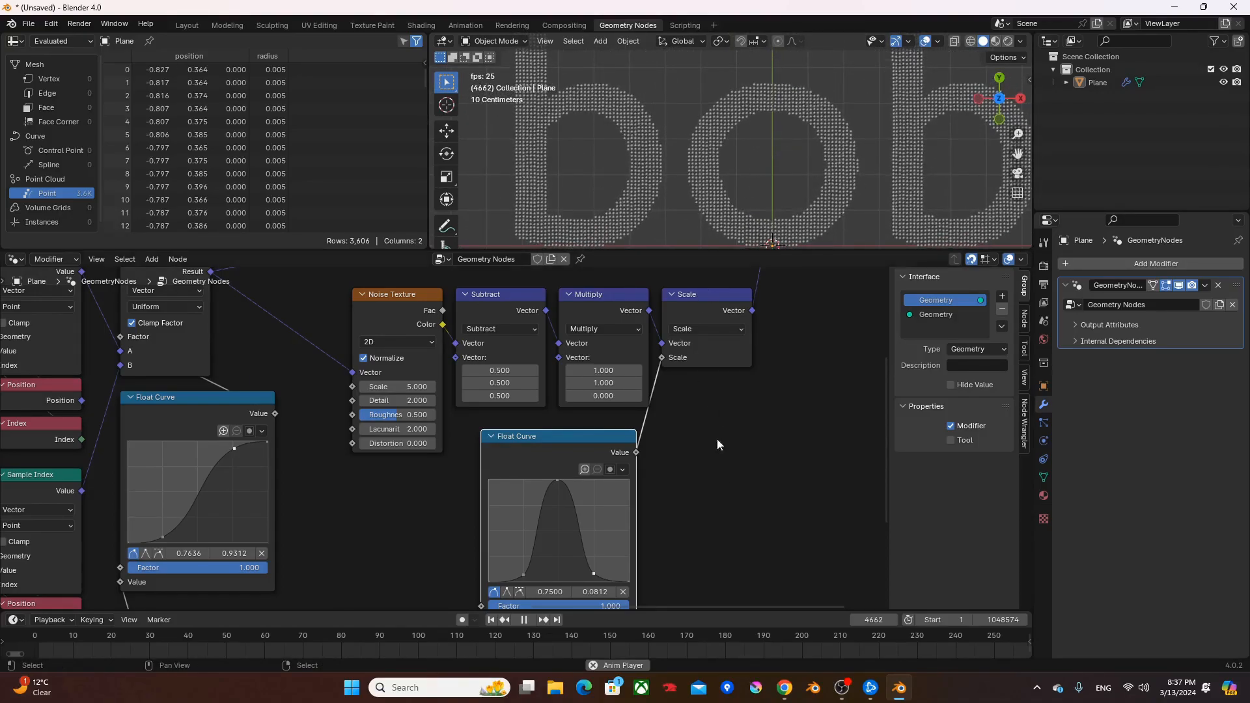
- Insert a Multiply math node with a factor of 0.5 between the bell-shaped Float Curve and the vector Scale node's Scale input
{"action": "key", "text": "F3"}
{"action": "type", "text": "math"}
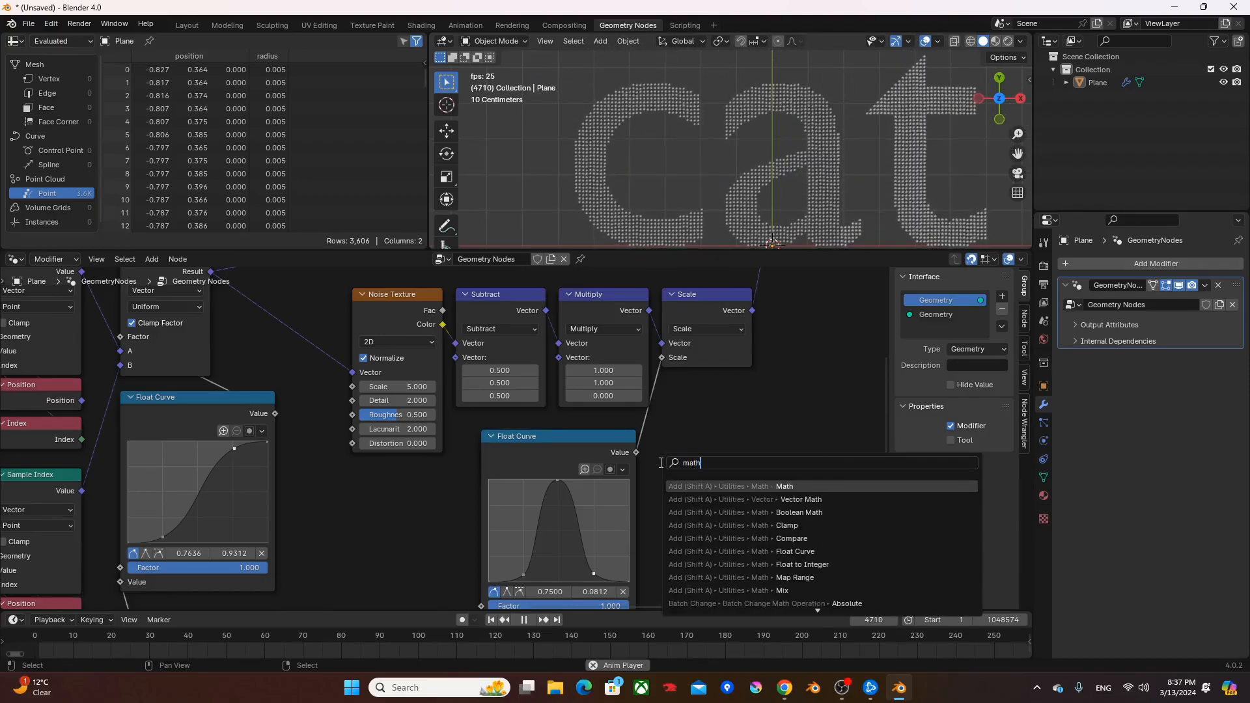
{"action": "key", "text": "Return"}
{"action": "left_click", "coordinate": [720, 454]}
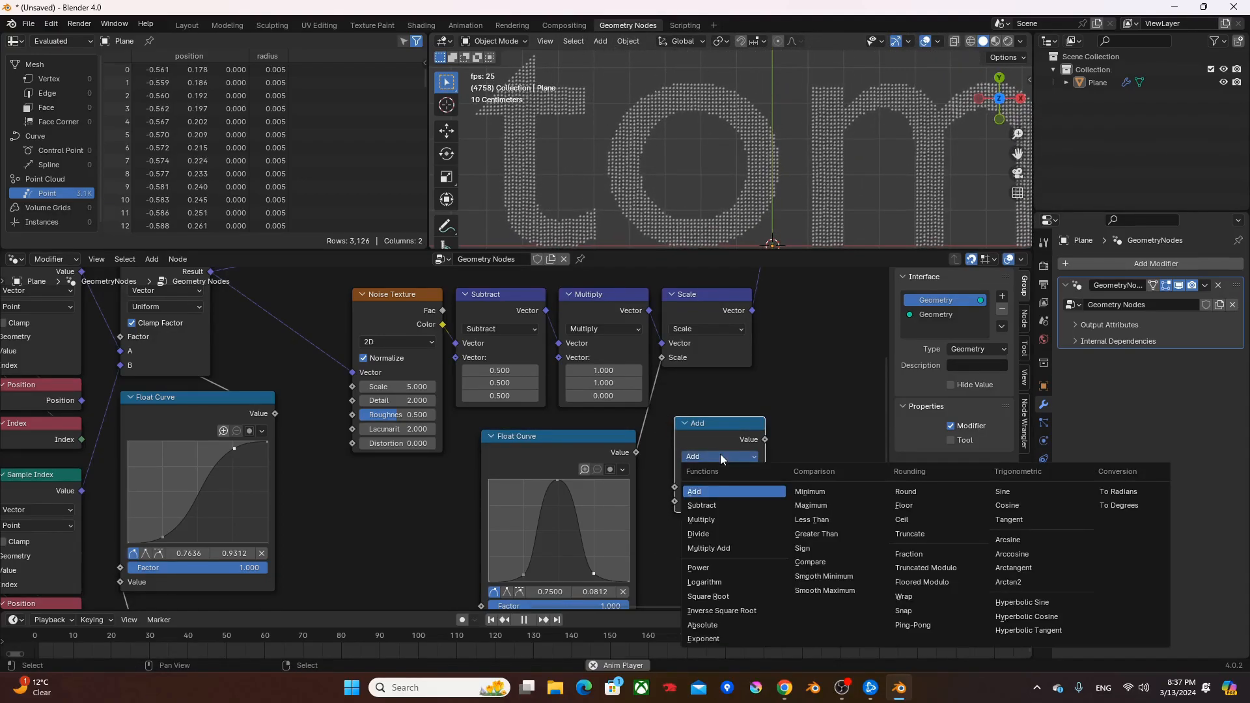
{"action": "key", "text": "m"}
{"action": "left_click_drag", "start_coordinate": [723, 427], "coordinate": [712, 405]}
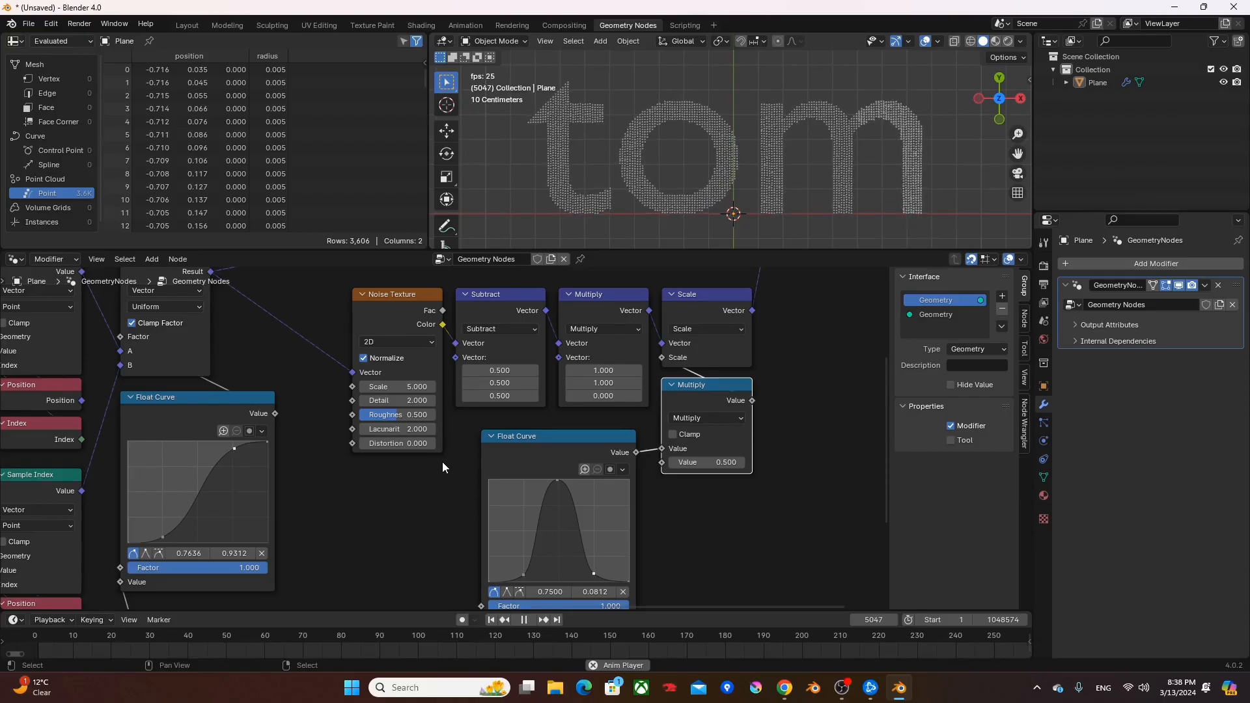
- Set the Noise Texture's Detail to 0
{"action": "scroll", "coordinate": [514, 494], "scroll_direction": "up", "scroll_amount": 2}
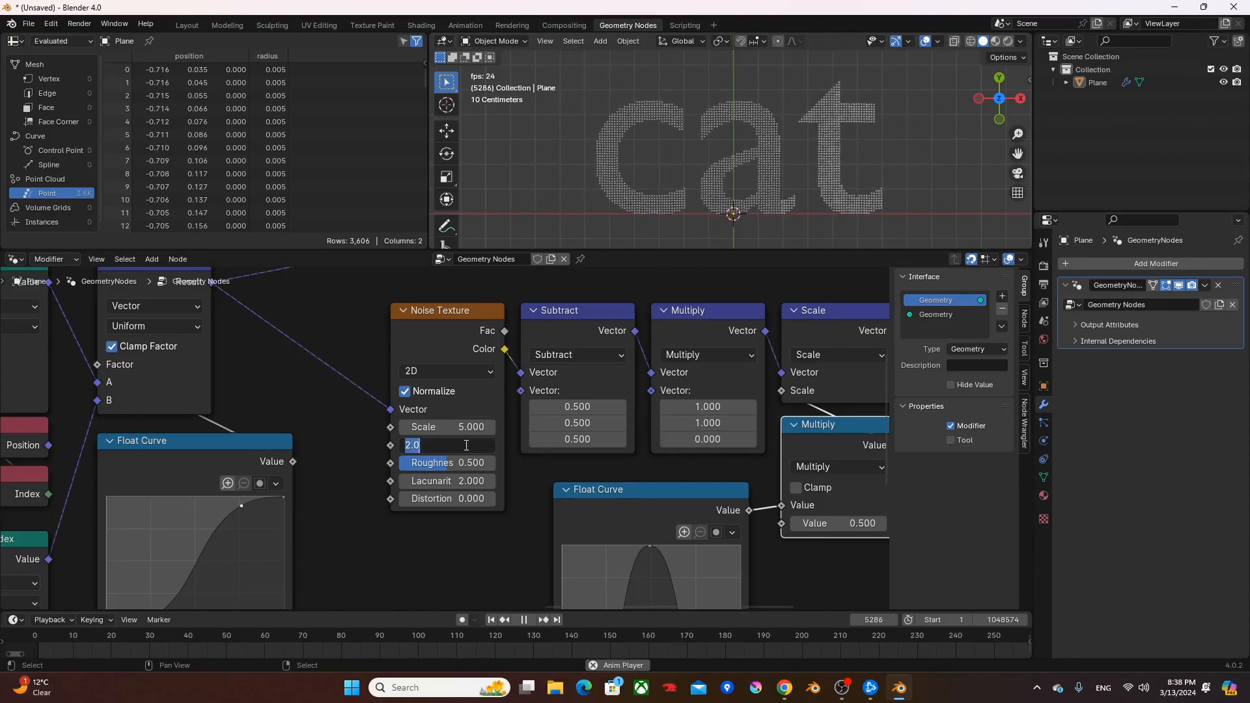
{"action": "type", "text": "0"}
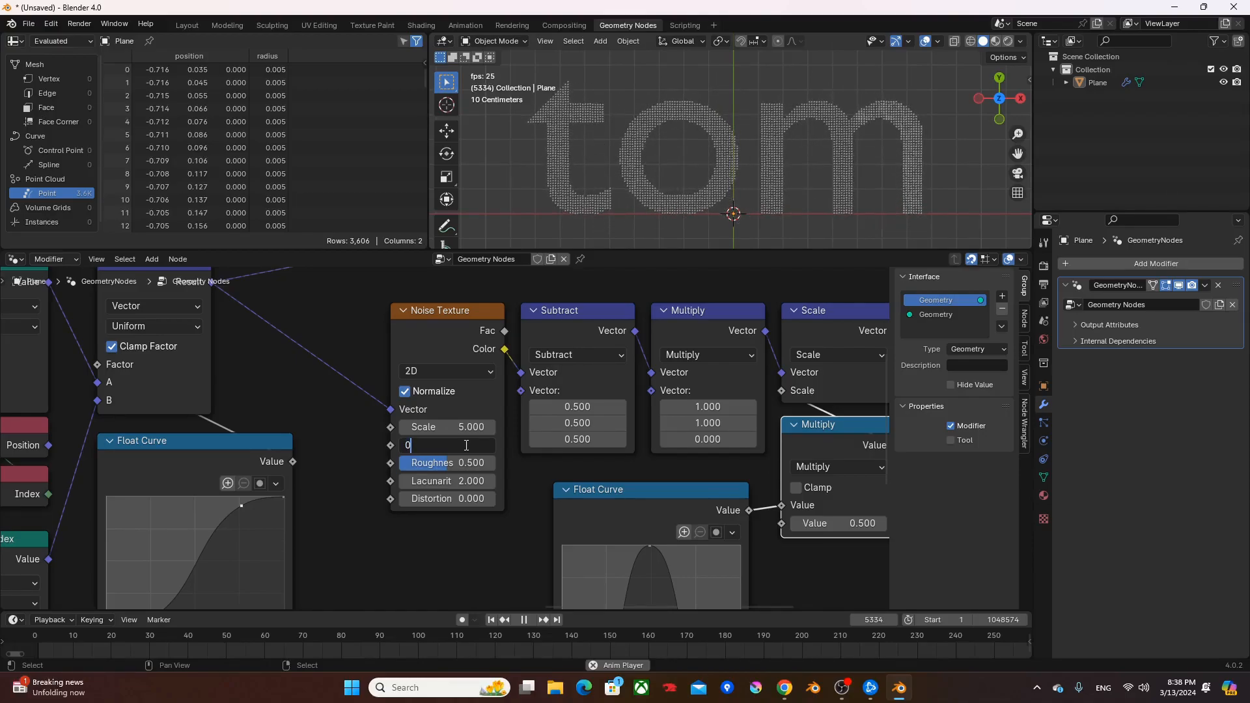
{"action": "key", "text": "Return"}
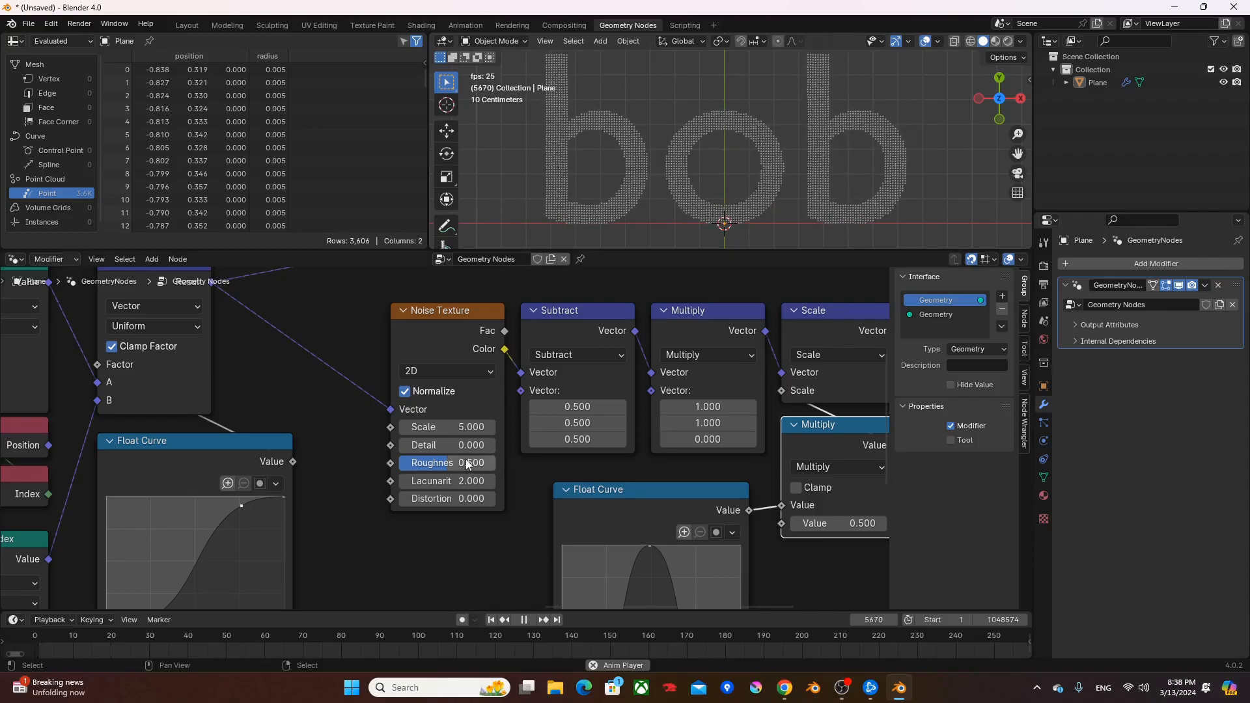
- Try a Distortion of 5 on the Noise Texture, preview the morph in the enlarged viewport, and reset Distortion to 0
{"action": "double_click", "coordinate": [432, 498]}
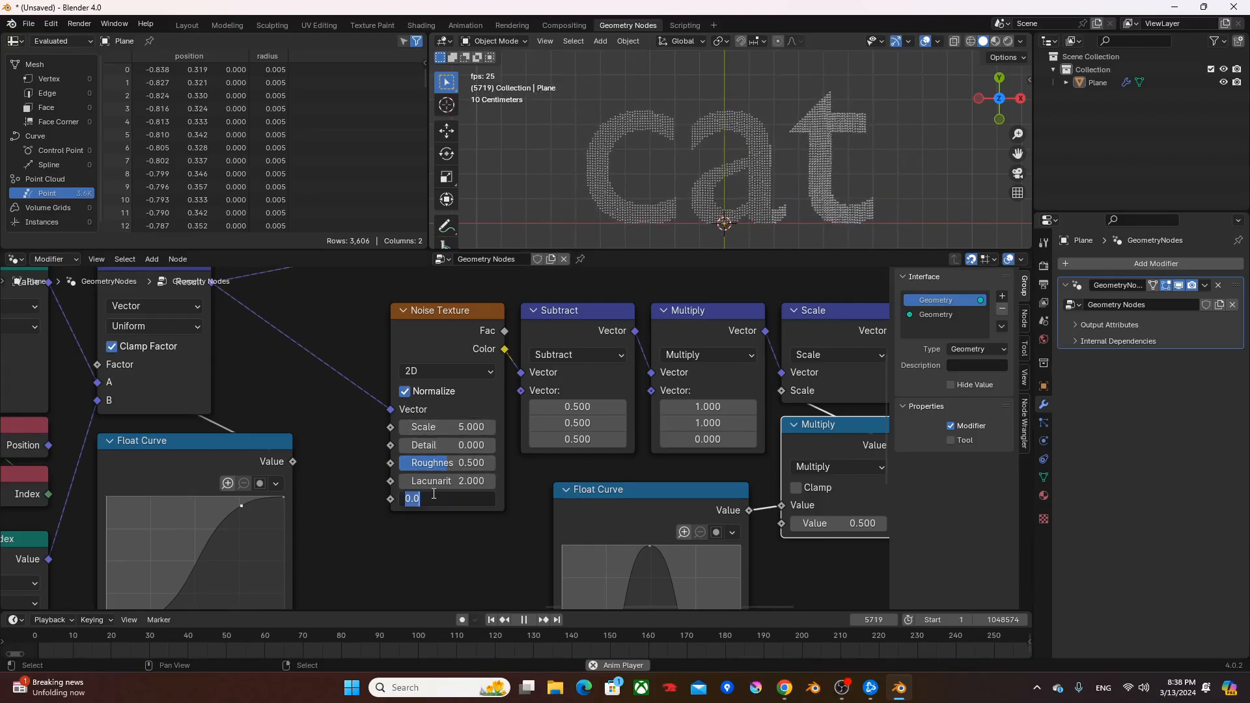
{"action": "type", "text": "5"}
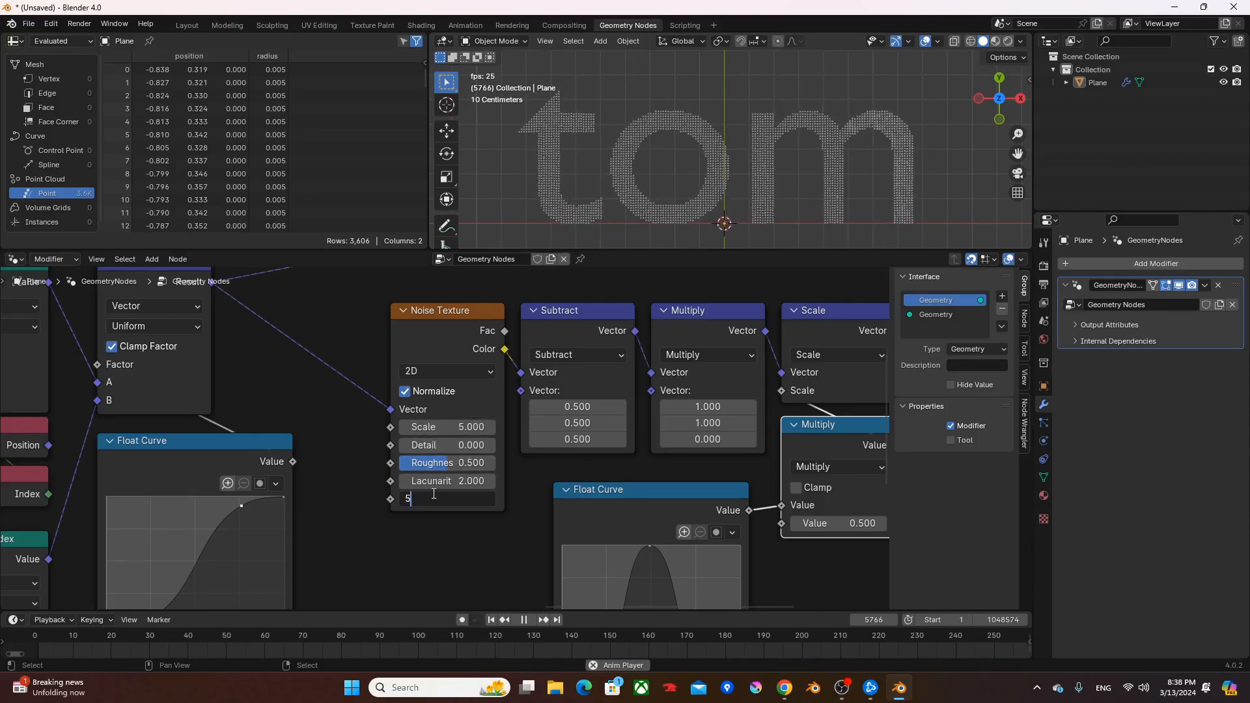
{"action": "key", "text": "Return"}
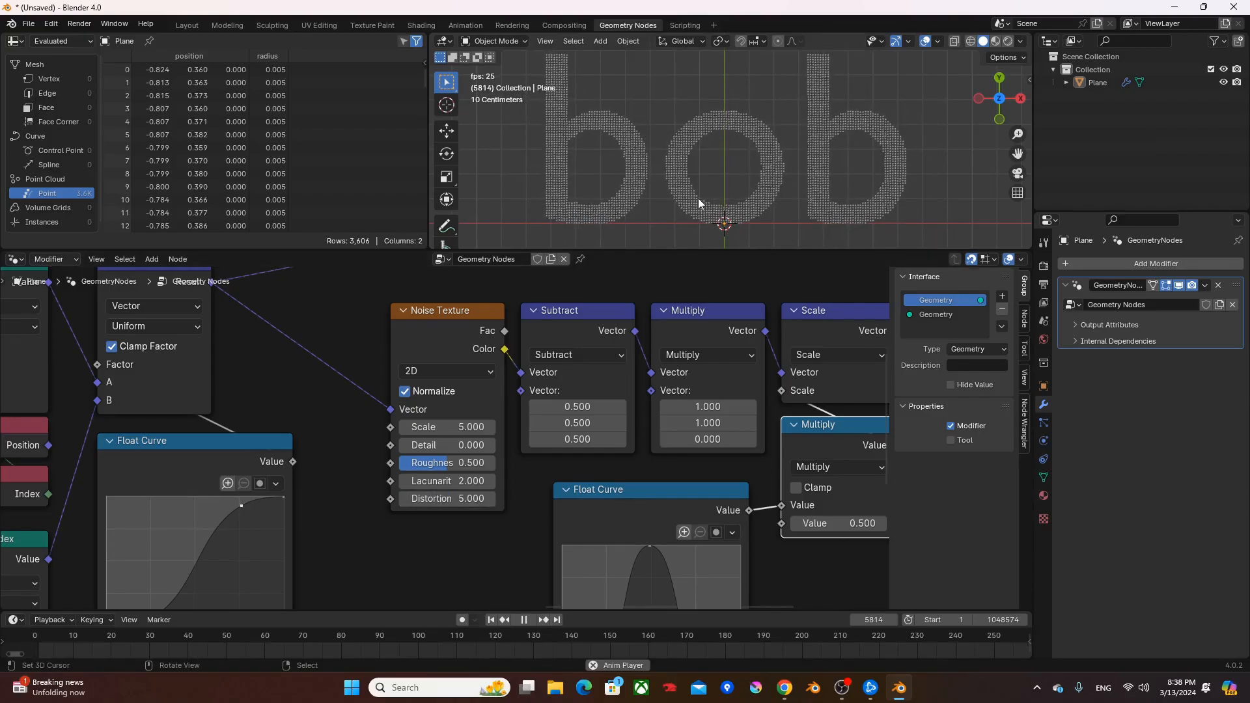
{"action": "key", "text": "ctrl+space"}
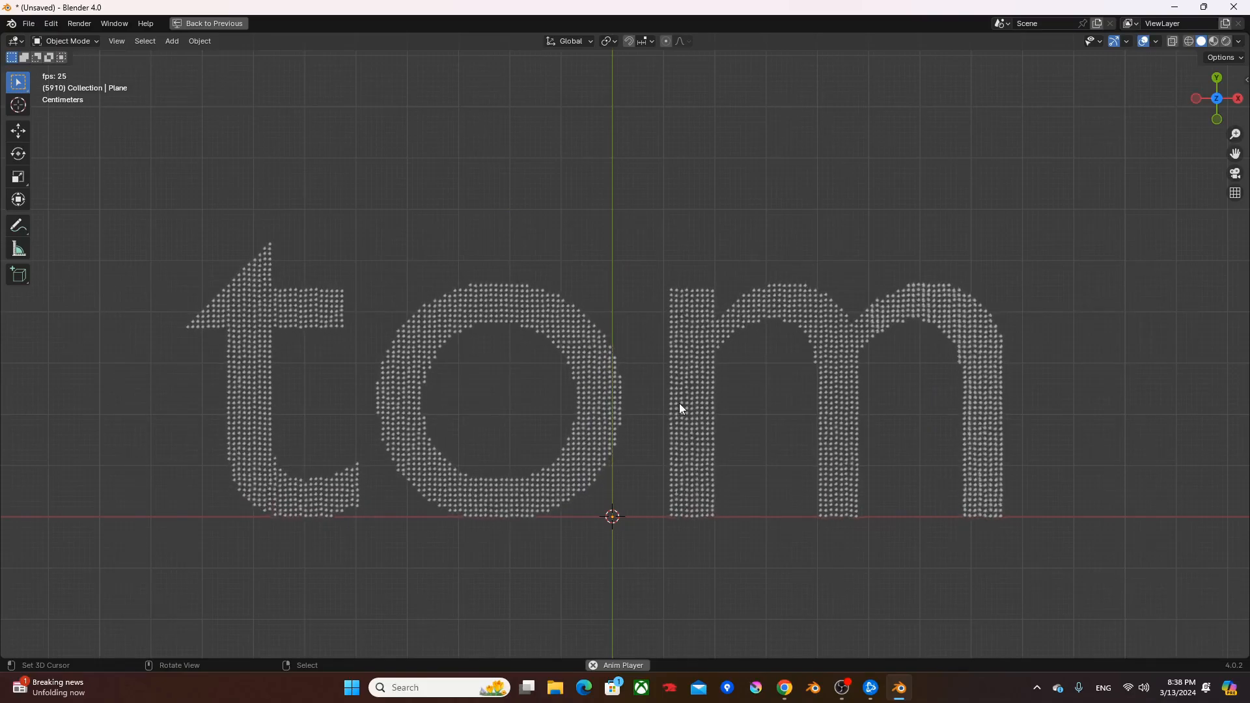
{"action": "key", "text": "ctrl+space"}
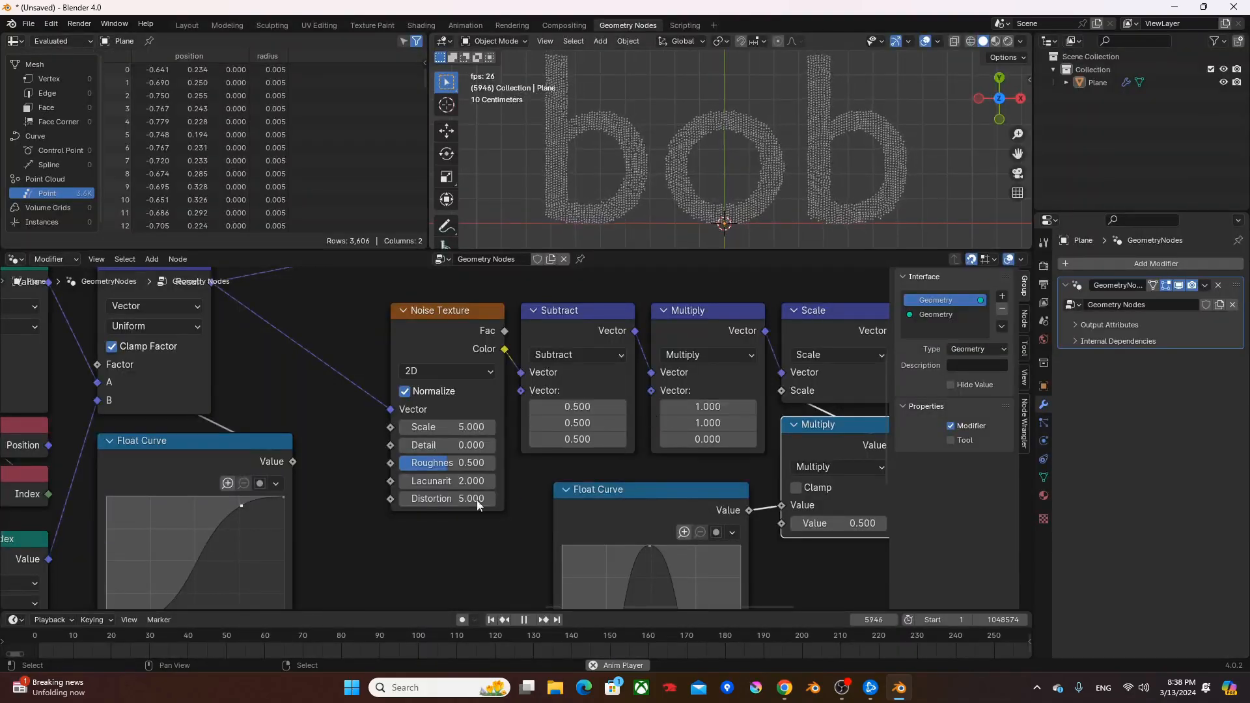
{"action": "left_click", "coordinate": [434, 499]}
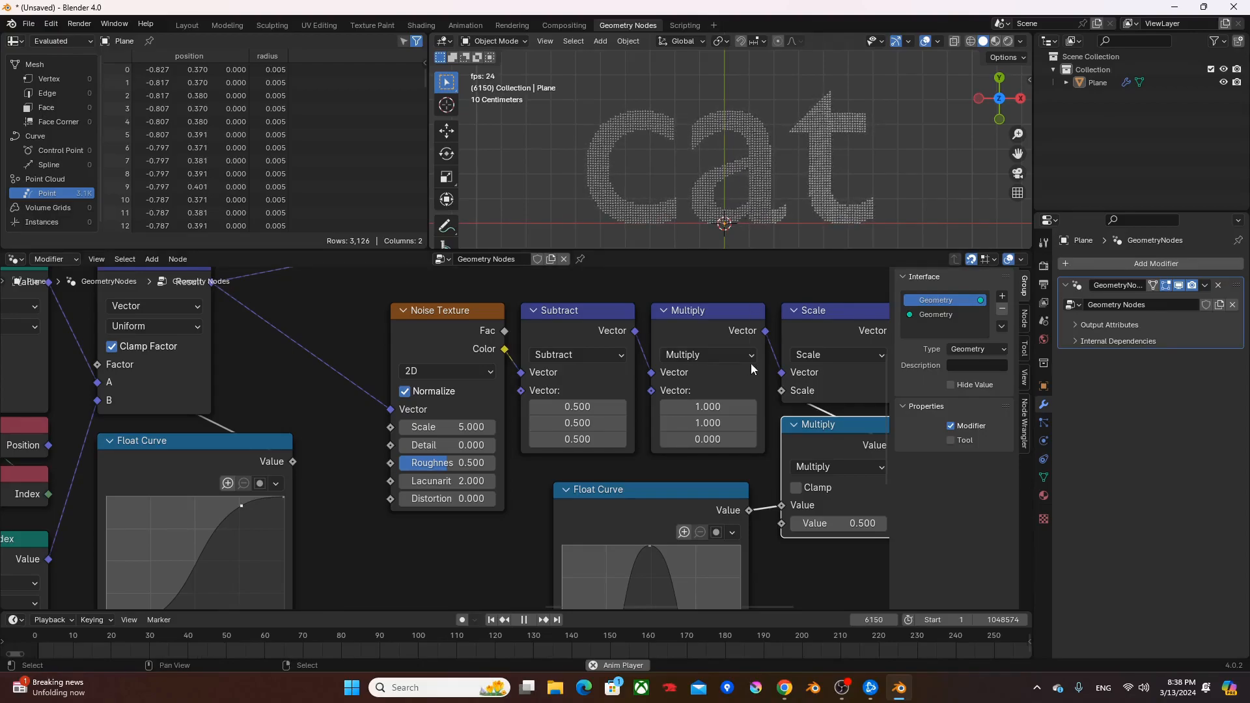
- Insert an Instance on Points node between the final Set Position node and the Group Output
{"action": "middle_click_drag", "start_coordinate": [783, 349], "coordinate": [557, 347]}
{"action": "scroll", "coordinate": [717, 367], "scroll_direction": "down", "scroll_amount": 4}
{"action": "middle_click_drag", "start_coordinate": [717, 367], "coordinate": [553, 492]}
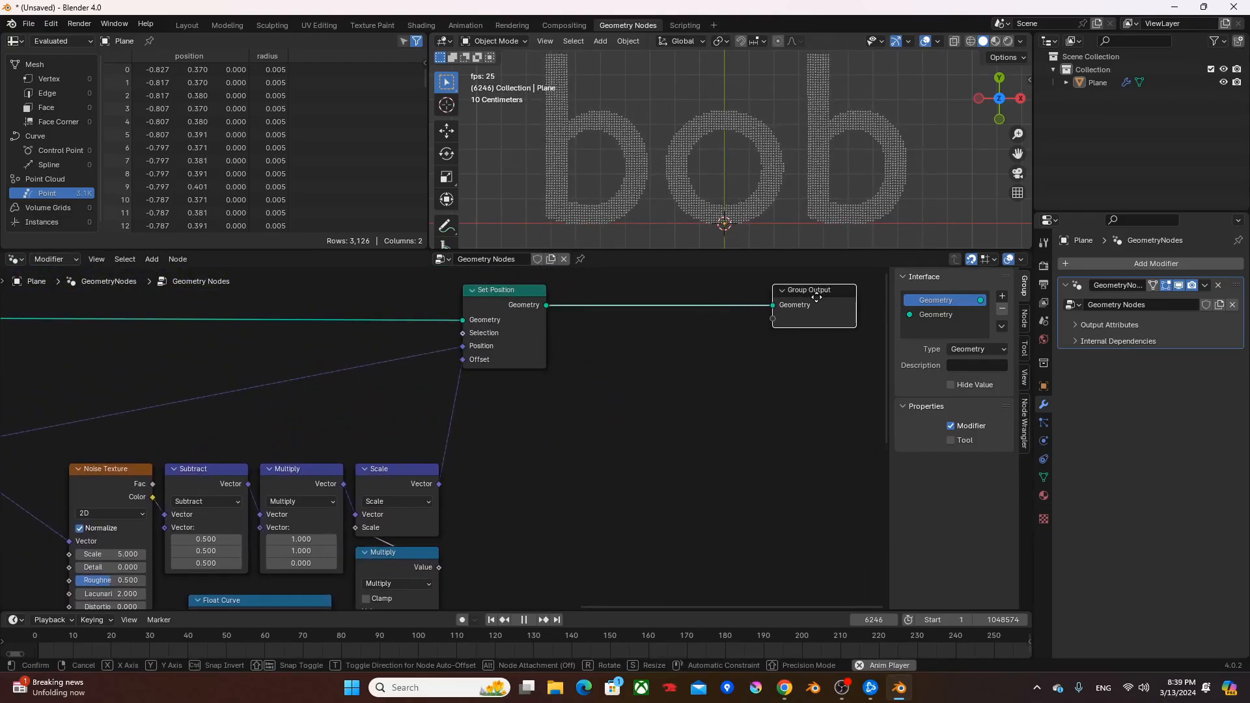
{"action": "left_click_drag", "start_coordinate": [816, 297], "coordinate": [816, 297]}
{"action": "middle_click_drag", "start_coordinate": [603, 360], "coordinate": [570, 400]}
{"action": "left_click", "coordinate": [570, 399]}
{"action": "key", "text": "F3"}
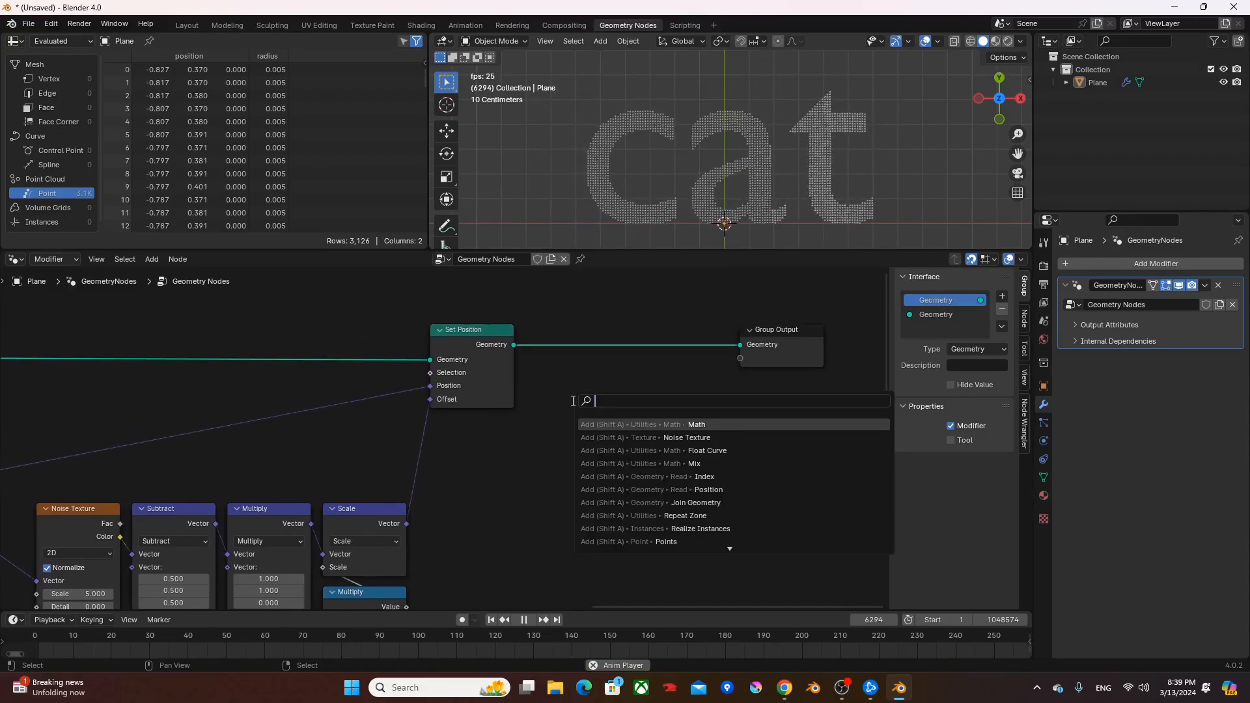
{"action": "type", "text": "inst"}
{"action": "key", "text": "Return"}
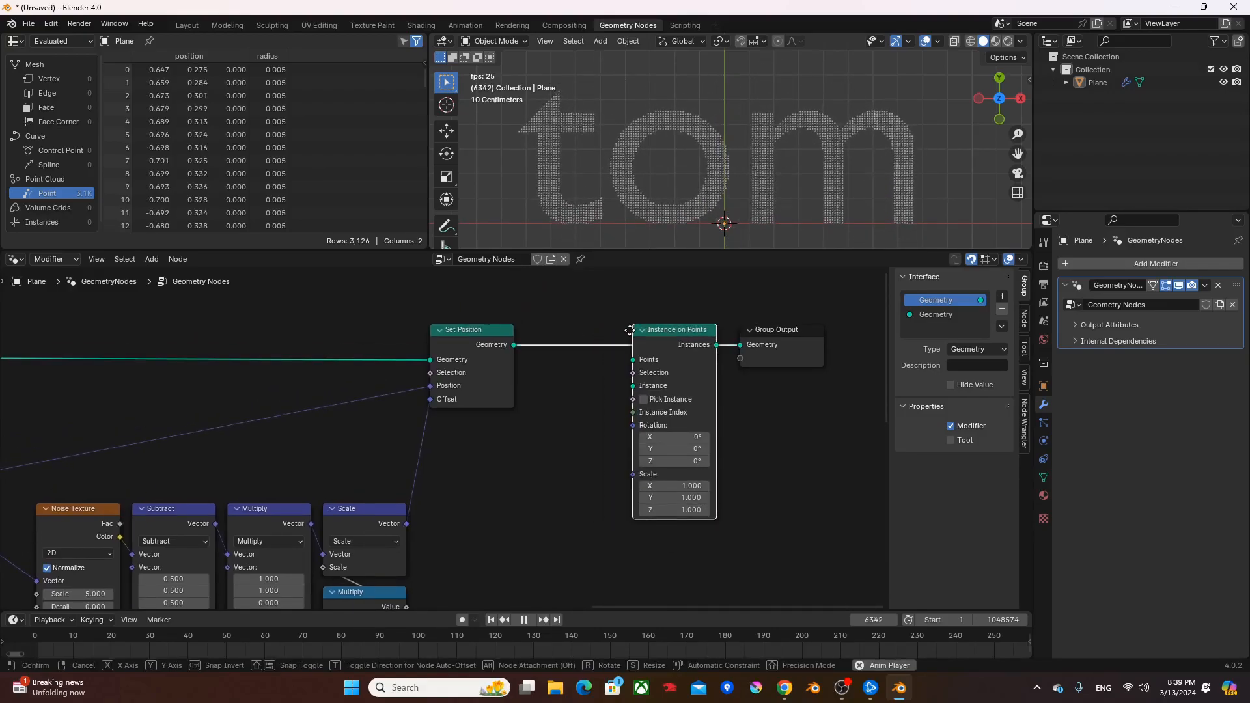
{"action": "left_click", "coordinate": [615, 327]}
- Add a mesh Grid node below the final Set Position node
{"action": "middle_click_drag", "start_coordinate": [509, 419], "coordinate": [554, 451]}
{"action": "left_click", "coordinate": [554, 451]}
{"action": "key", "text": "F3"}
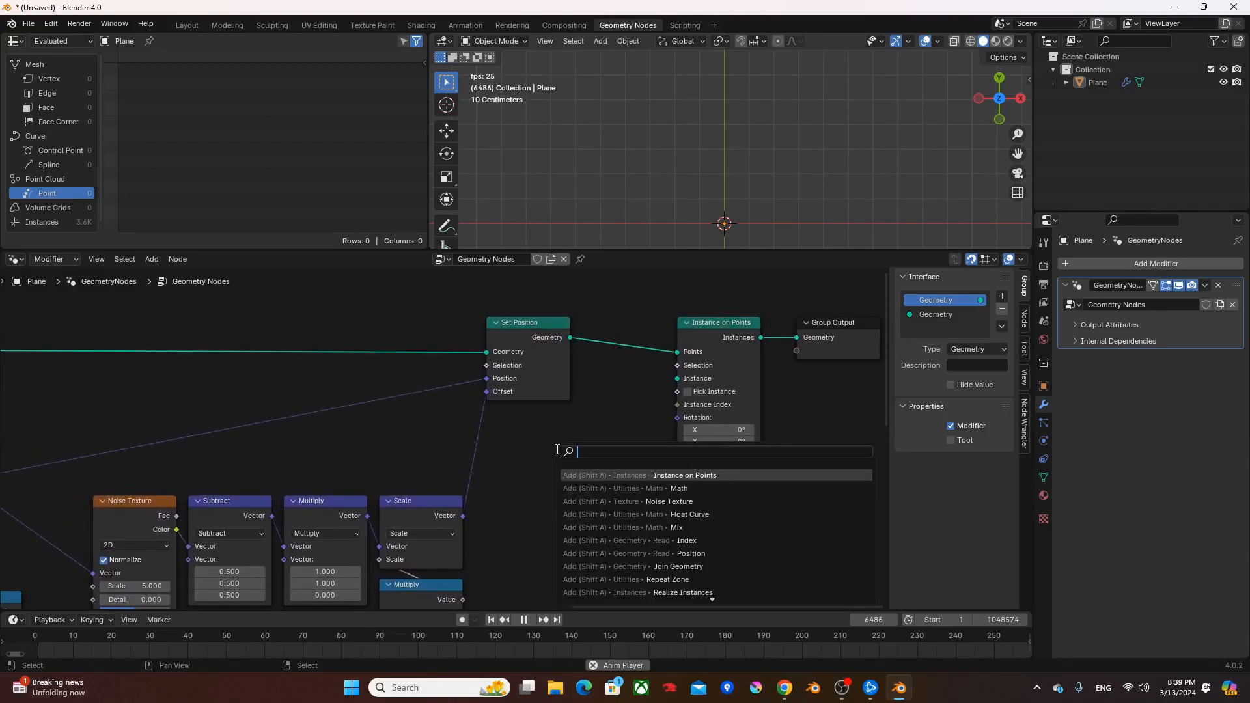
{"action": "key", "text": "Return"}
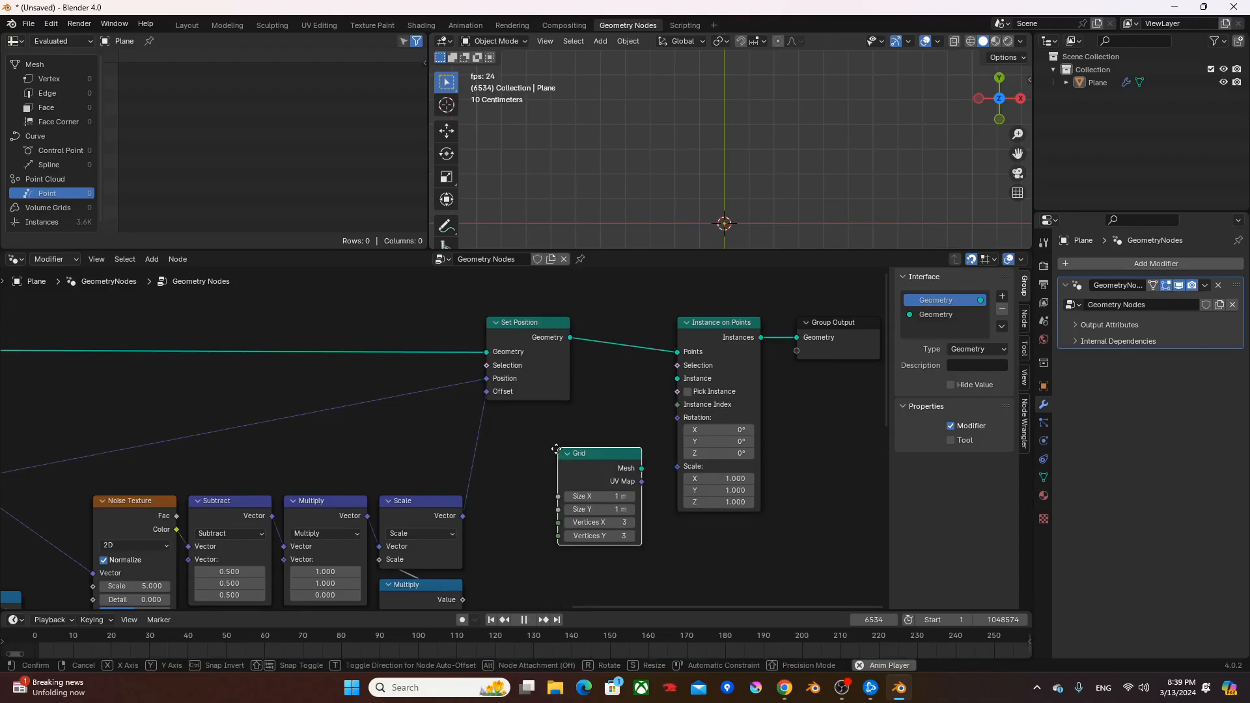
- Link the resolution Value node's reroute to the Grid's Size X and Size Y inputs
{"action": "scroll", "coordinate": [482, 394], "scroll_direction": "down", "scroll_amount": 4}
{"action": "middle_click_drag", "start_coordinate": [264, 411], "coordinate": [546, 436]}
{"action": "scroll", "coordinate": [284, 425], "scroll_direction": "down", "scroll_amount": 4}
{"action": "middle_click_drag", "start_coordinate": [283, 423], "coordinate": [363, 410]}
{"action": "left_click_drag", "start_coordinate": [127, 441], "coordinate": [505, 426]}
{"action": "left_click_drag", "start_coordinate": [779, 460], "coordinate": [781, 461]}
{"action": "scroll", "coordinate": [782, 463], "scroll_direction": "up", "scroll_amount": 4}
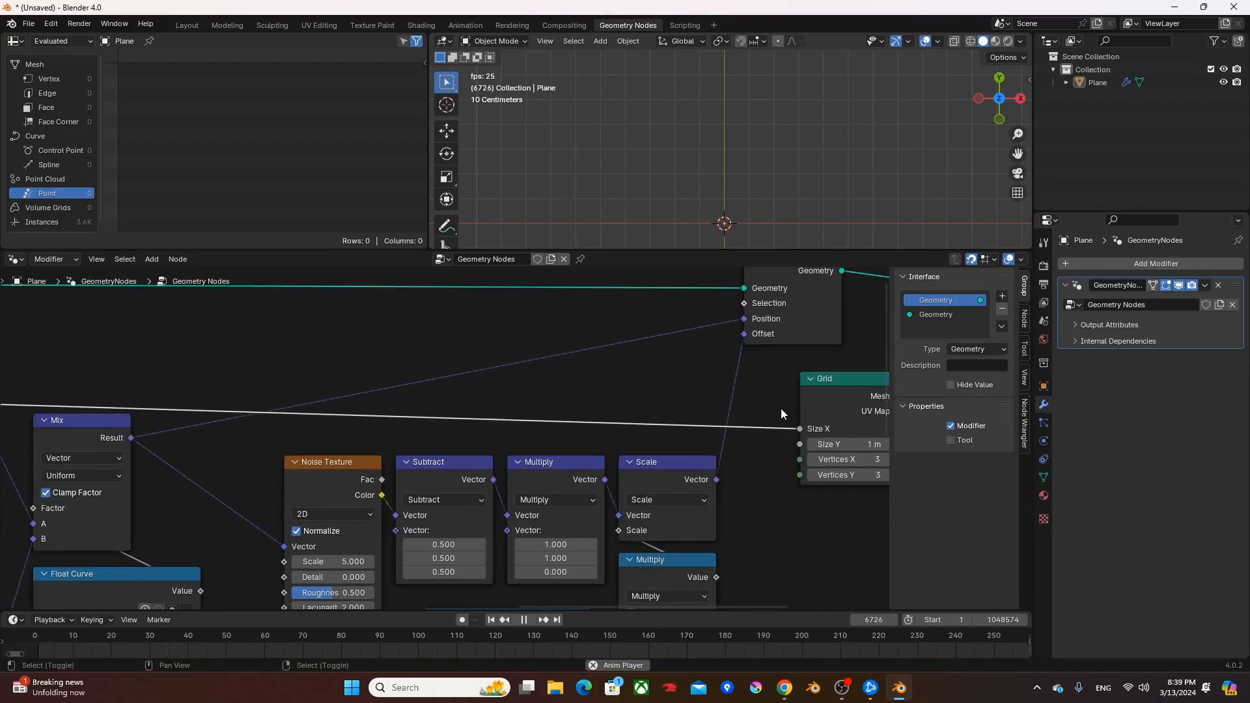
{"action": "left_click_drag", "start_coordinate": [791, 445], "coordinate": [798, 445]}
- Set the Grid's Vertices X and Y to 2 and link its Mesh to the Instance input of Instance on Points
{"action": "middle_click_drag", "start_coordinate": [798, 446], "coordinate": [727, 432]}
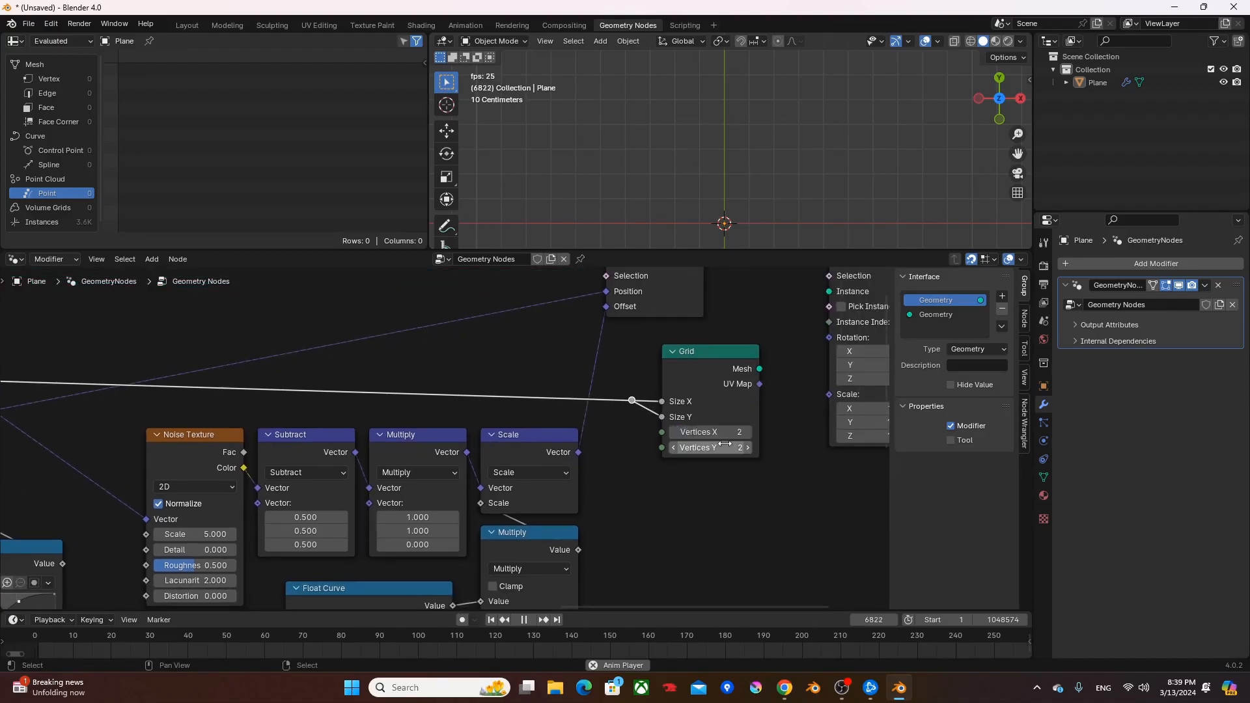
{"action": "middle_click_drag", "start_coordinate": [804, 367], "coordinate": [675, 492]}
{"action": "left_click_drag", "start_coordinate": [716, 412], "coordinate": [715, 415]}
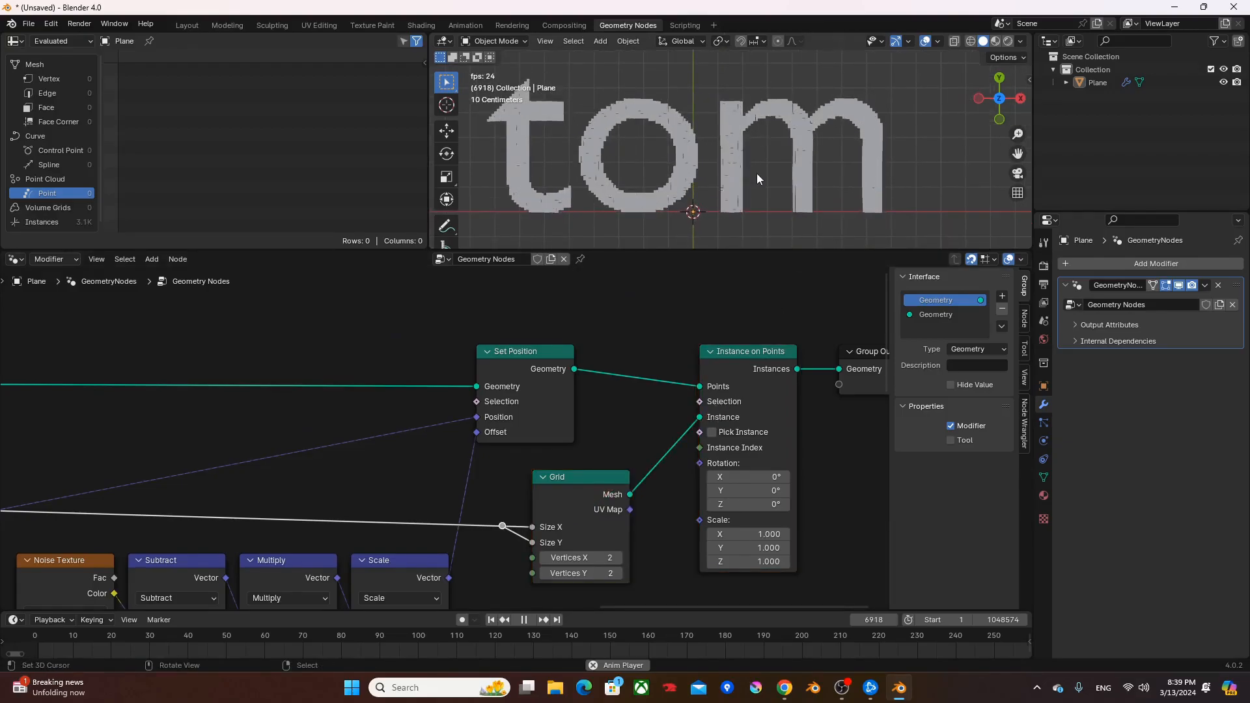
- Preview the animated grid instances in the enlarged 3D viewport, both close up and as a whole
{"action": "middle_click_drag", "start_coordinate": [704, 350], "coordinate": [445, 339]}
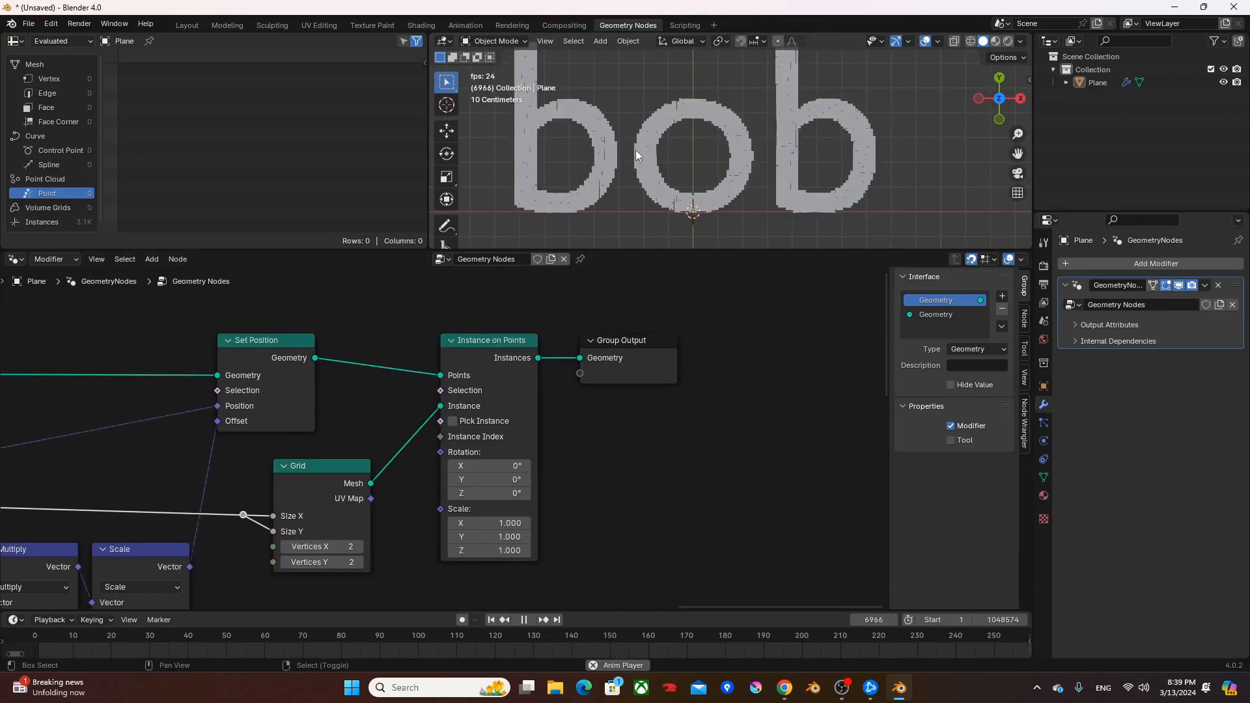
{"action": "key", "text": "ctrl+space"}
{"action": "scroll", "coordinate": [678, 415], "scroll_direction": "up", "scroll_amount": 3}
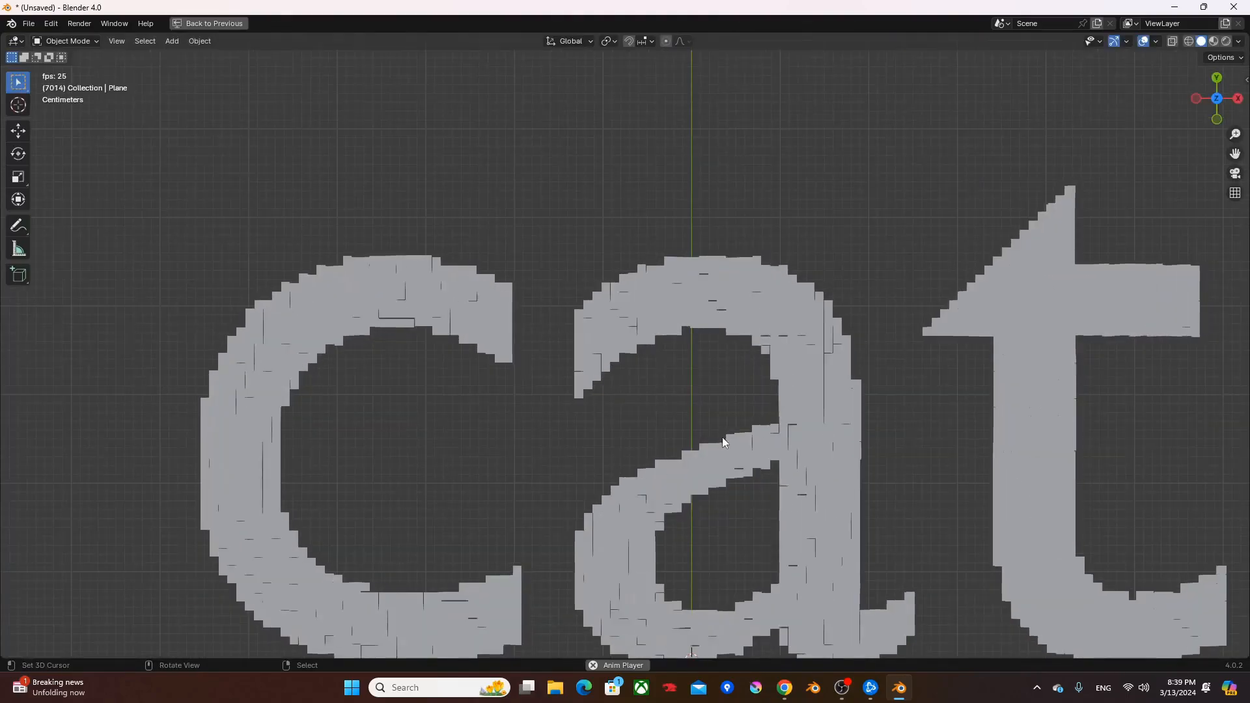
{"action": "scroll", "coordinate": [724, 437], "scroll_direction": "down", "scroll_amount": 2}
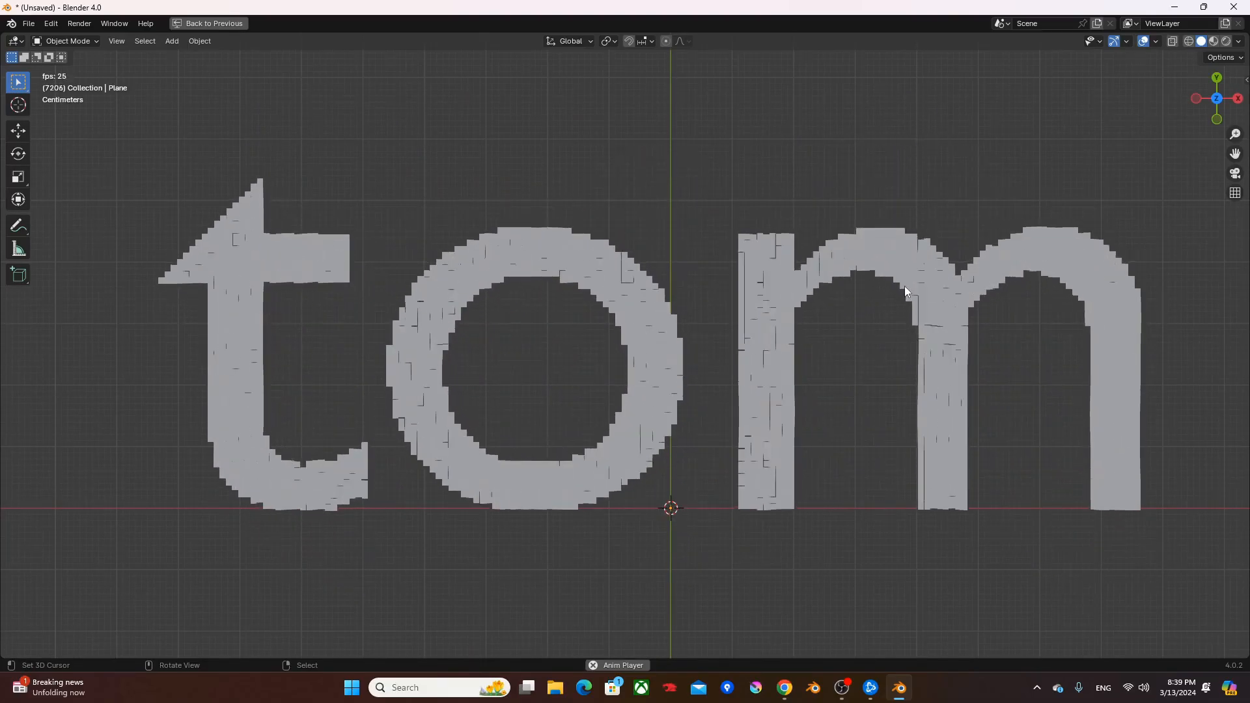
{"action": "key", "text": "ctrl+space"}
- Set the Value node that drives the point resolution and grid size to 0.005
{"action": "middle_click_drag", "start_coordinate": [243, 353], "coordinate": [985, 307]}
{"action": "middle_click_drag", "start_coordinate": [101, 379], "coordinate": [431, 395]}
{"action": "scroll", "coordinate": [368, 427], "scroll_direction": "up", "scroll_amount": 3}
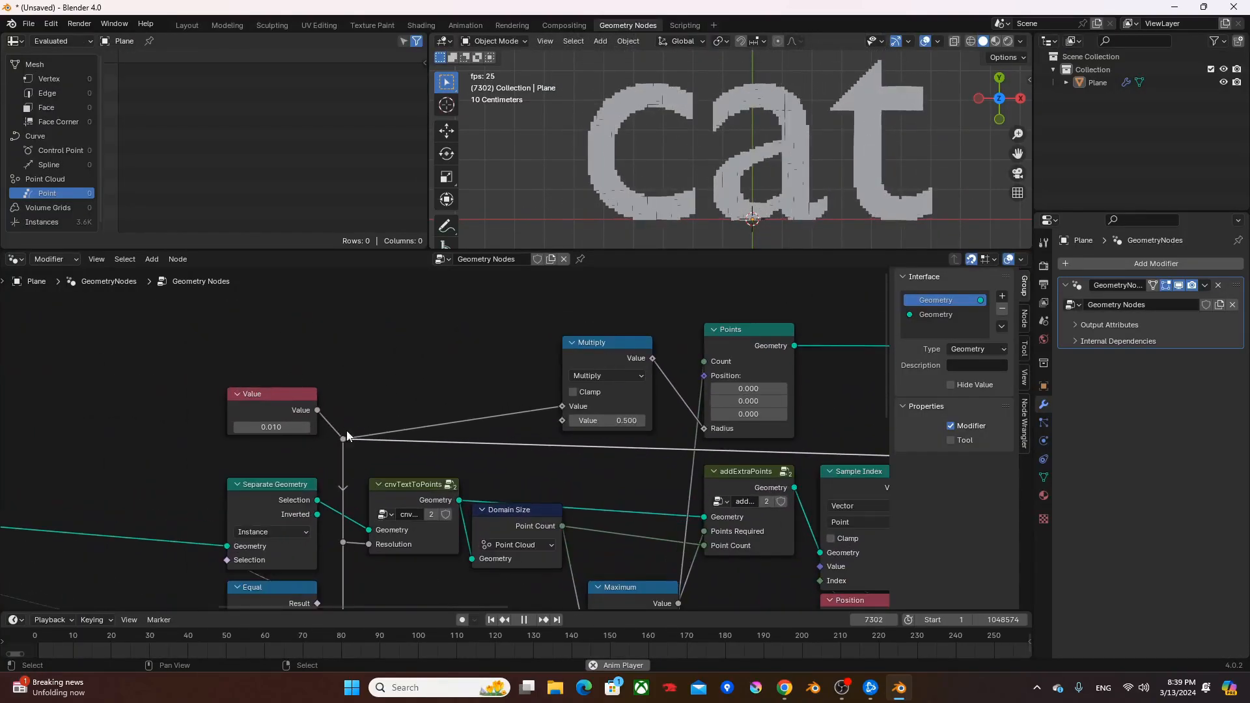
{"action": "scroll", "coordinate": [367, 432], "scroll_direction": "up", "scroll_amount": 5}
{"action": "middle_click_drag", "start_coordinate": [302, 440], "coordinate": [398, 434]}
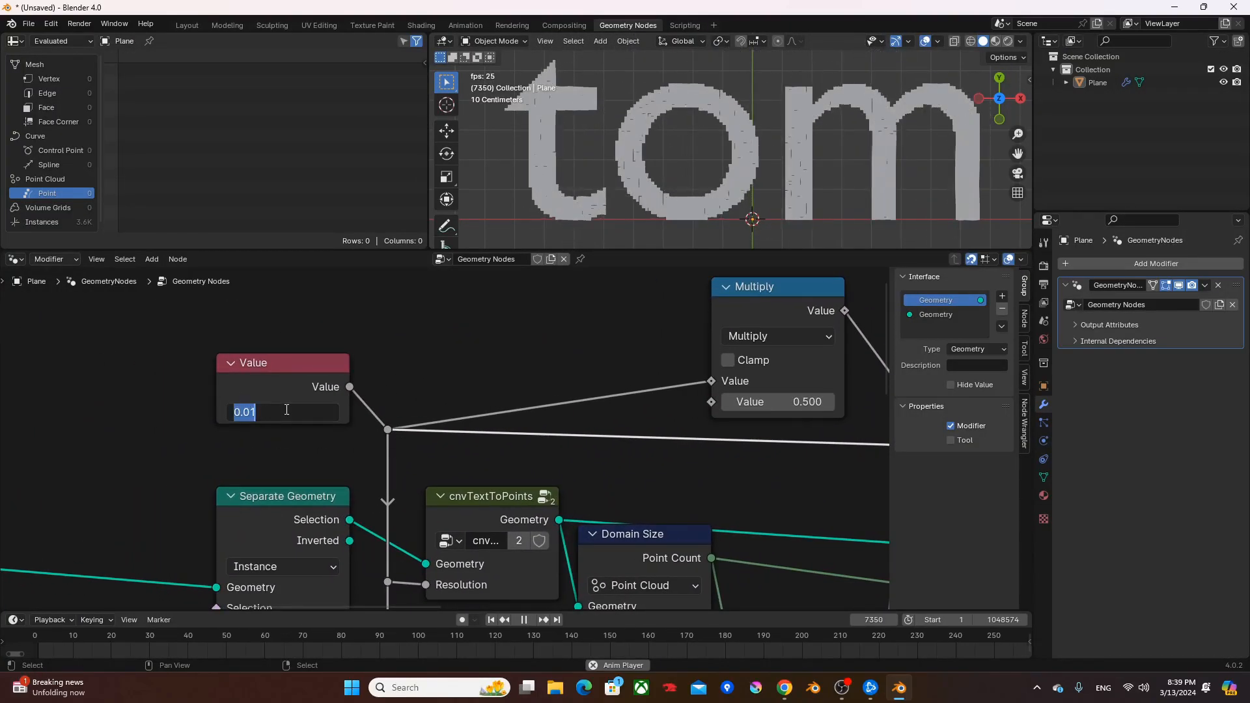
{"action": "type", "text": ".00"}
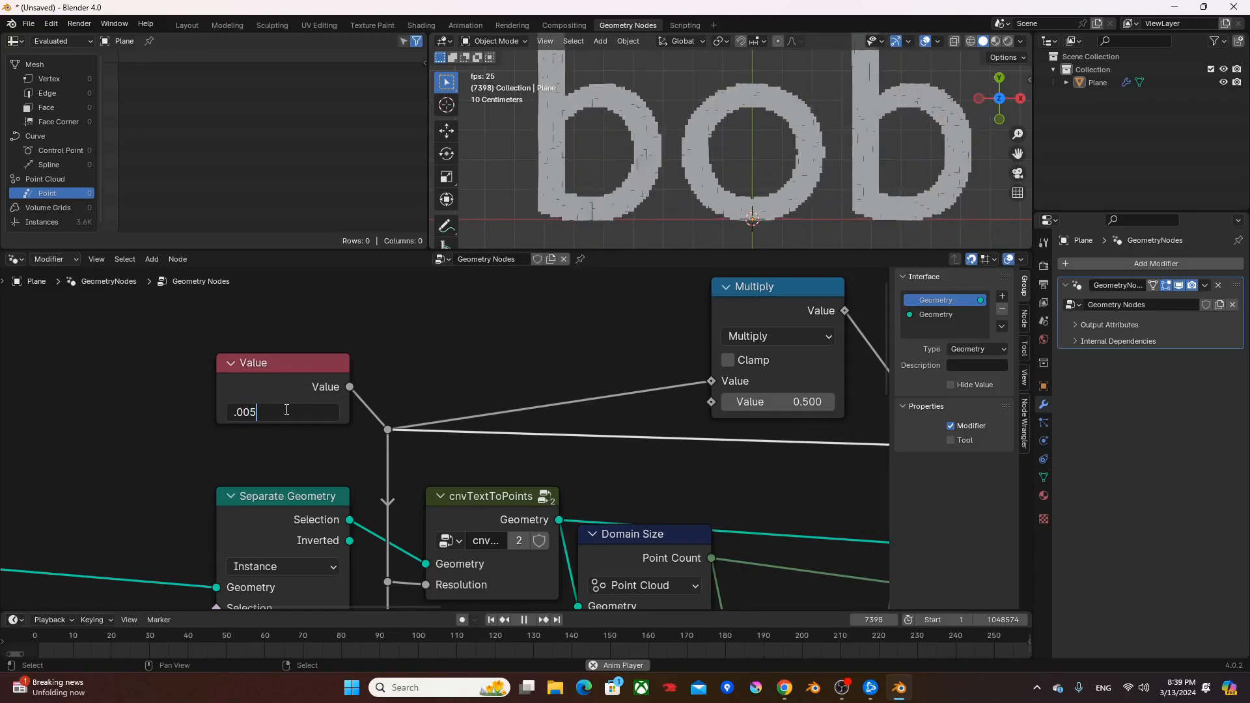
{"action": "type", "text": "5"}
{"action": "key", "text": "Return"}
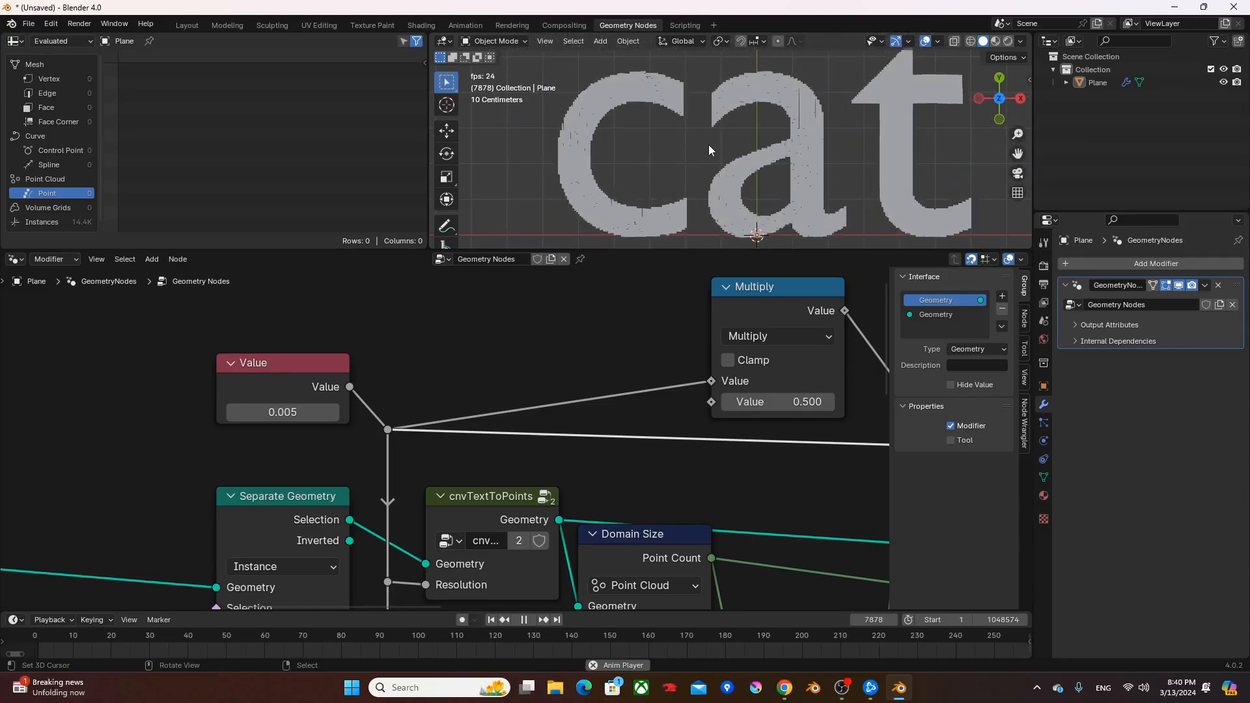
- Insert a Set Material node between Instance on Points and the Group Output, and assign the existing material named Material
{"action": "scroll", "coordinate": [609, 354], "scroll_direction": "down", "scroll_amount": 2}
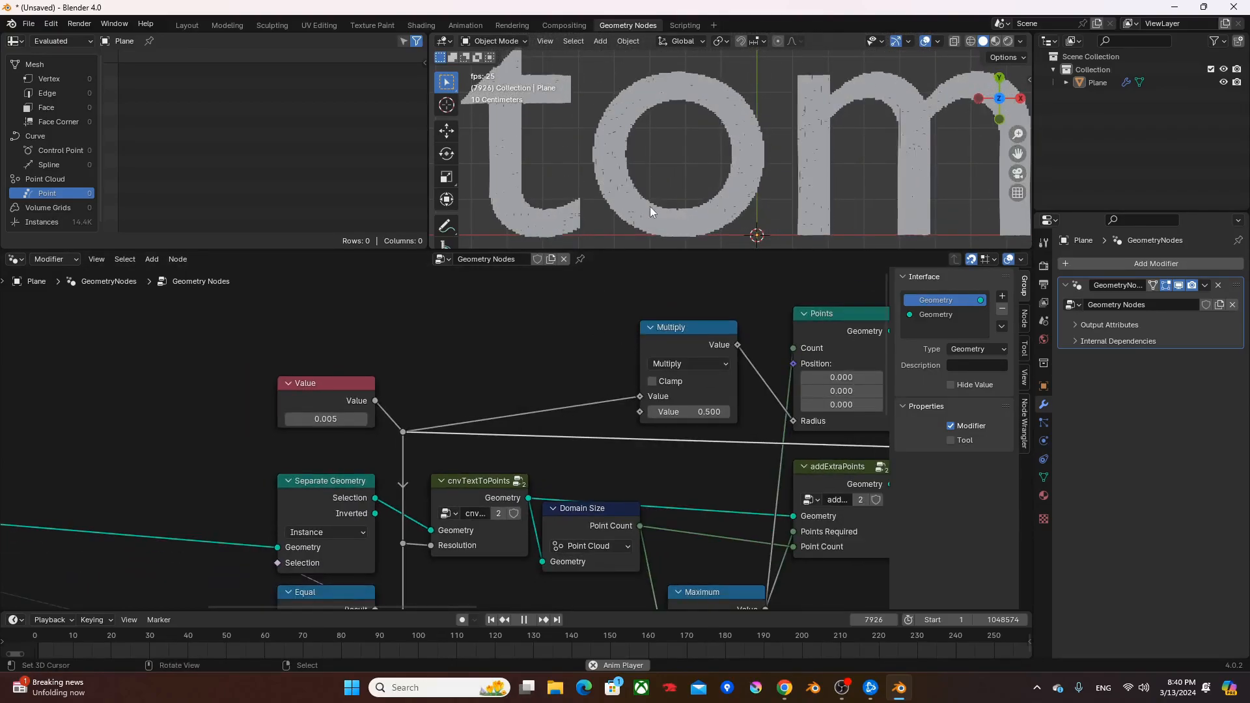
{"action": "scroll", "coordinate": [712, 358], "scroll_direction": "down", "scroll_amount": 1}
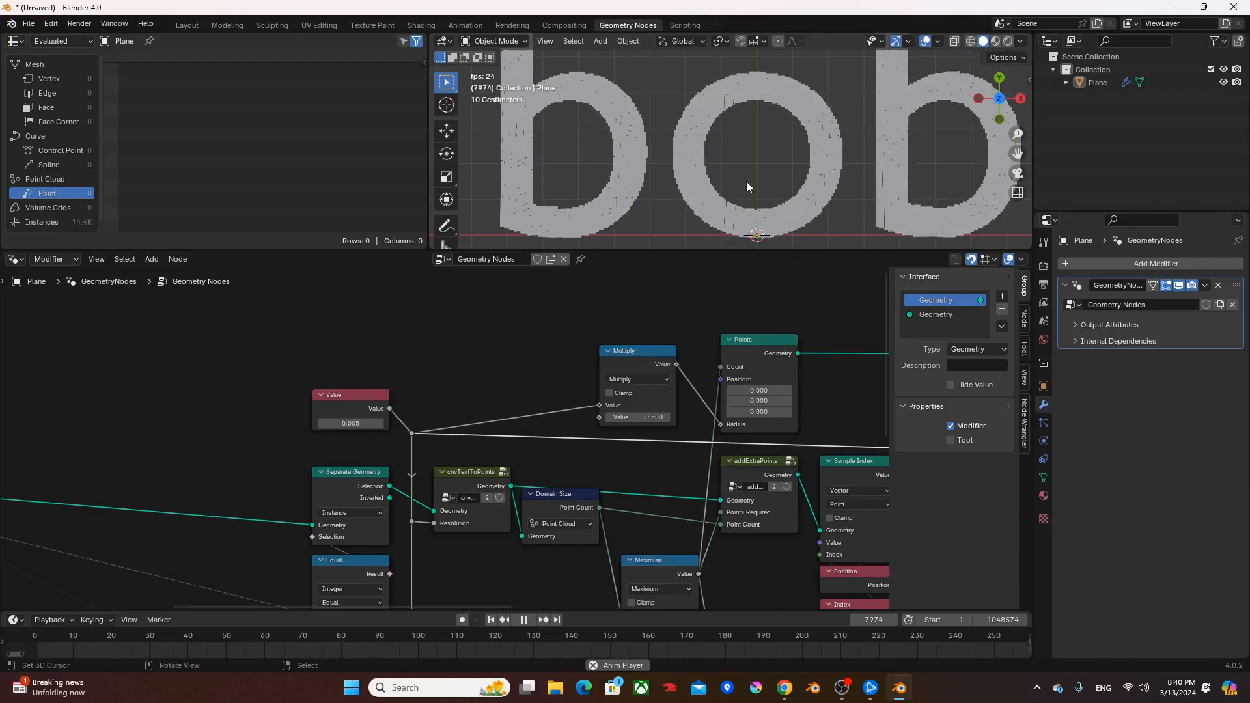
{"action": "middle_click_drag", "start_coordinate": [776, 339], "coordinate": [604, 399]}
{"action": "left_click_drag", "start_coordinate": [603, 398], "coordinate": [753, 391]}
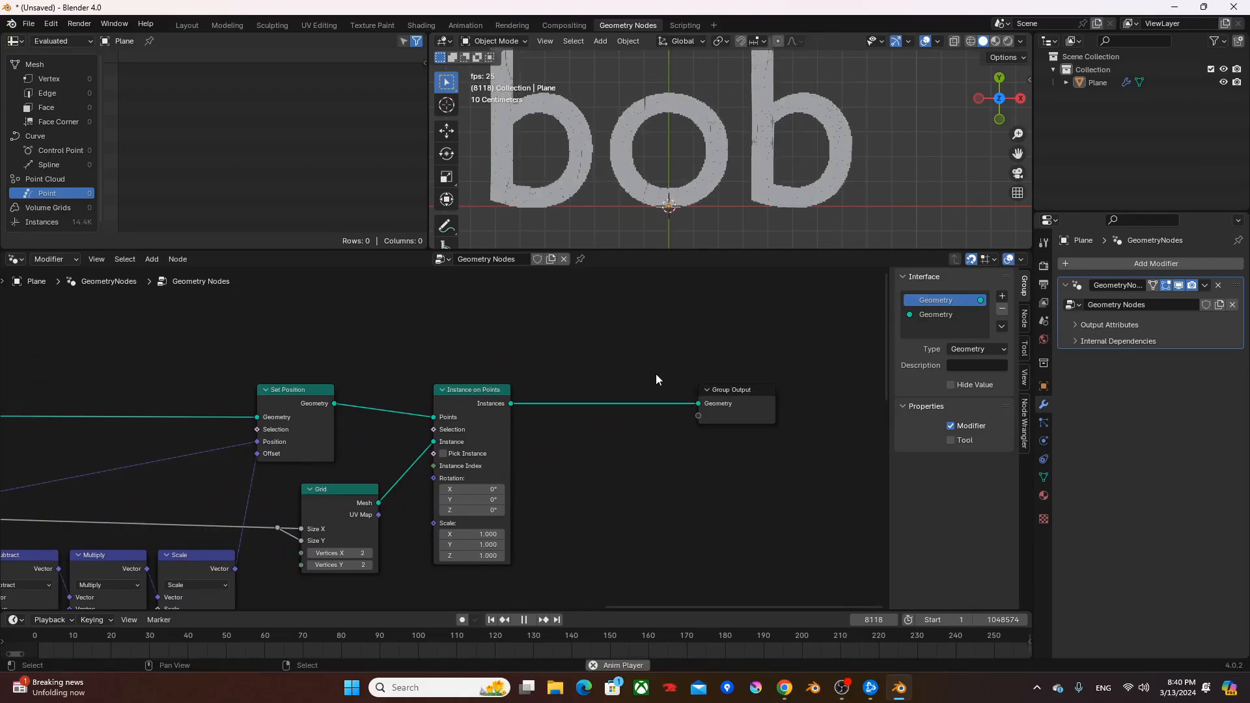
{"action": "key", "text": "shift+a"}
{"action": "type", "text": "set mat"}
{"action": "key", "text": "Return"}
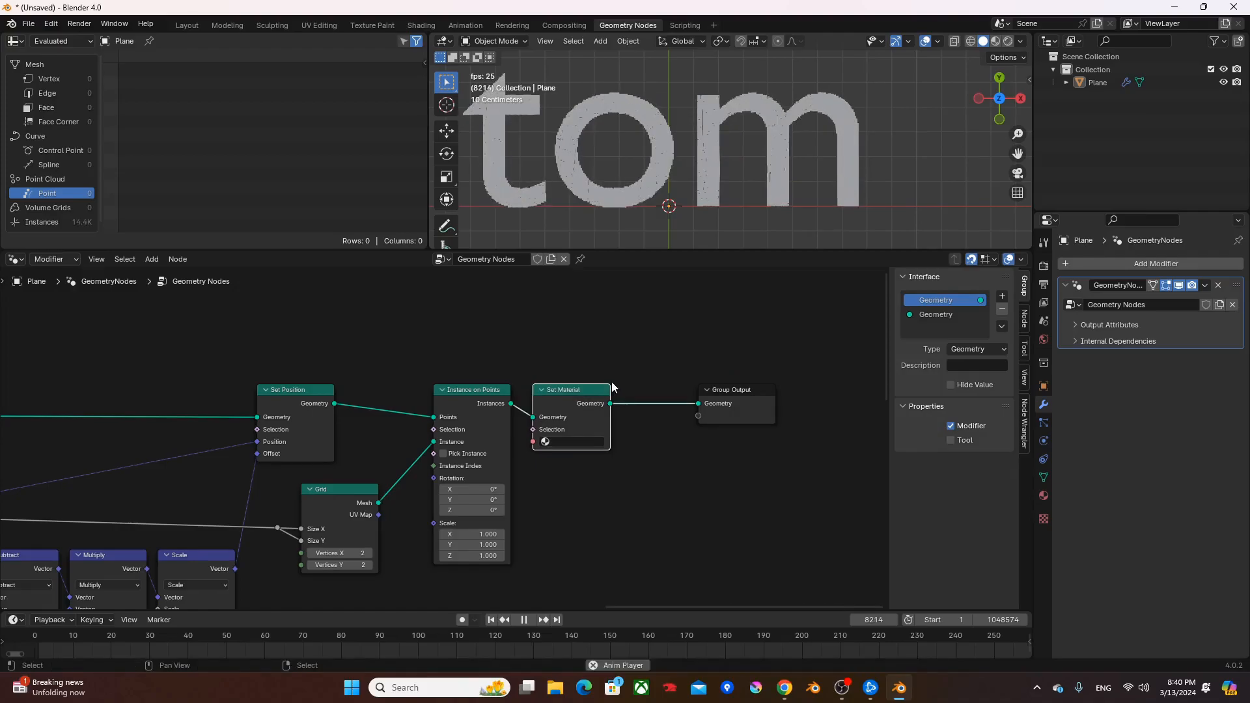
{"action": "left_click", "coordinate": [573, 442]}
{"action": "left_click", "coordinate": [577, 458]}
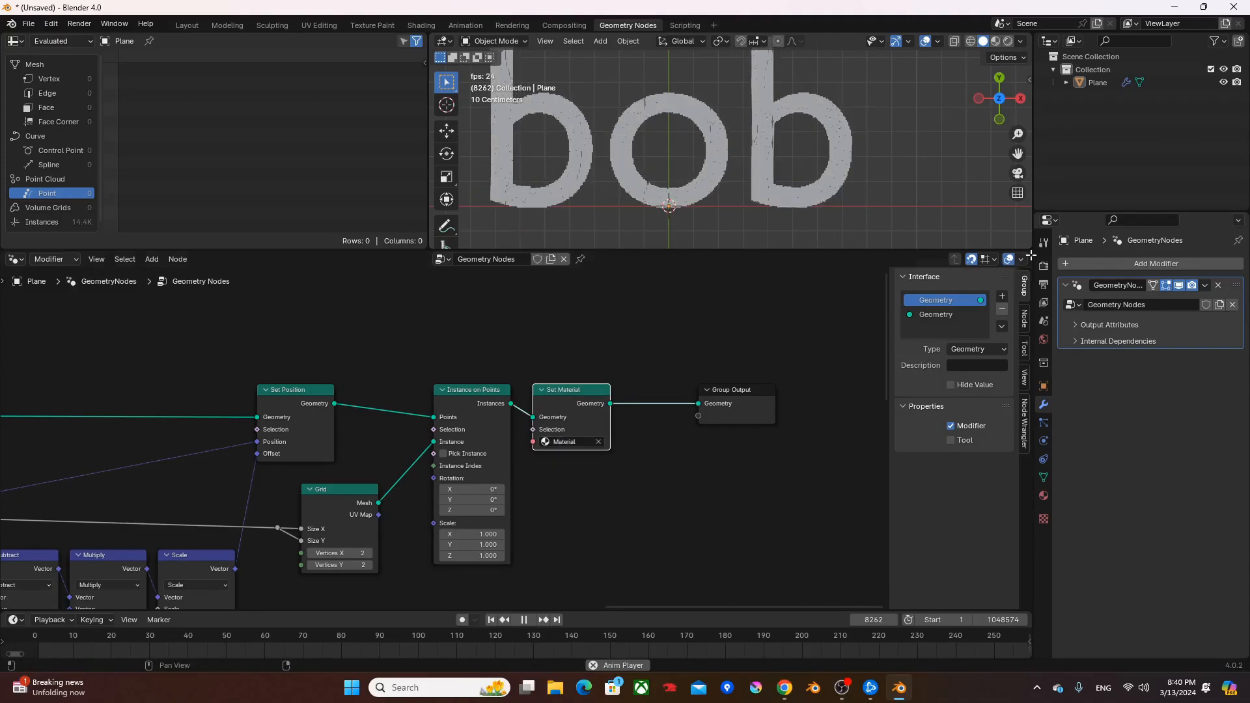
- Split the node editor area, make the new area a Shader Editor, and show all nodes of the material named Material
{"action": "left_click_drag", "start_coordinate": [1029, 256], "coordinate": [659, 273]}
{"action": "left_click", "coordinate": [686, 259]}
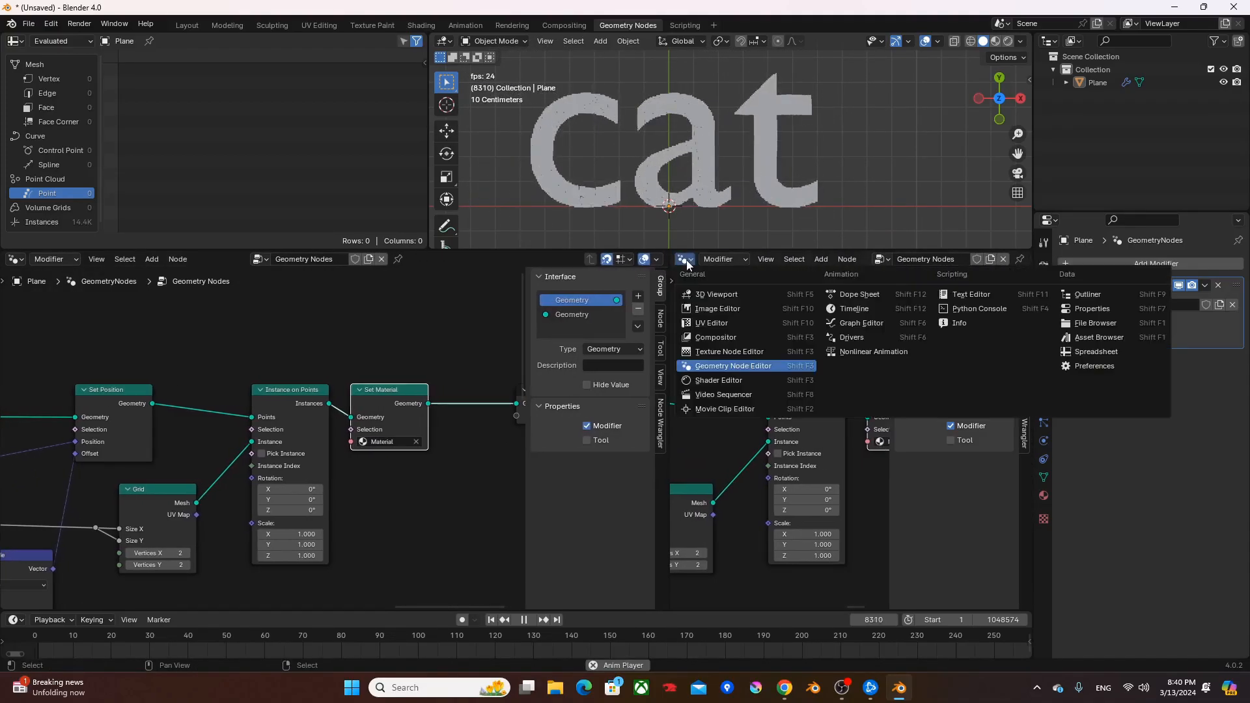
{"action": "left_click", "coordinate": [713, 381]}
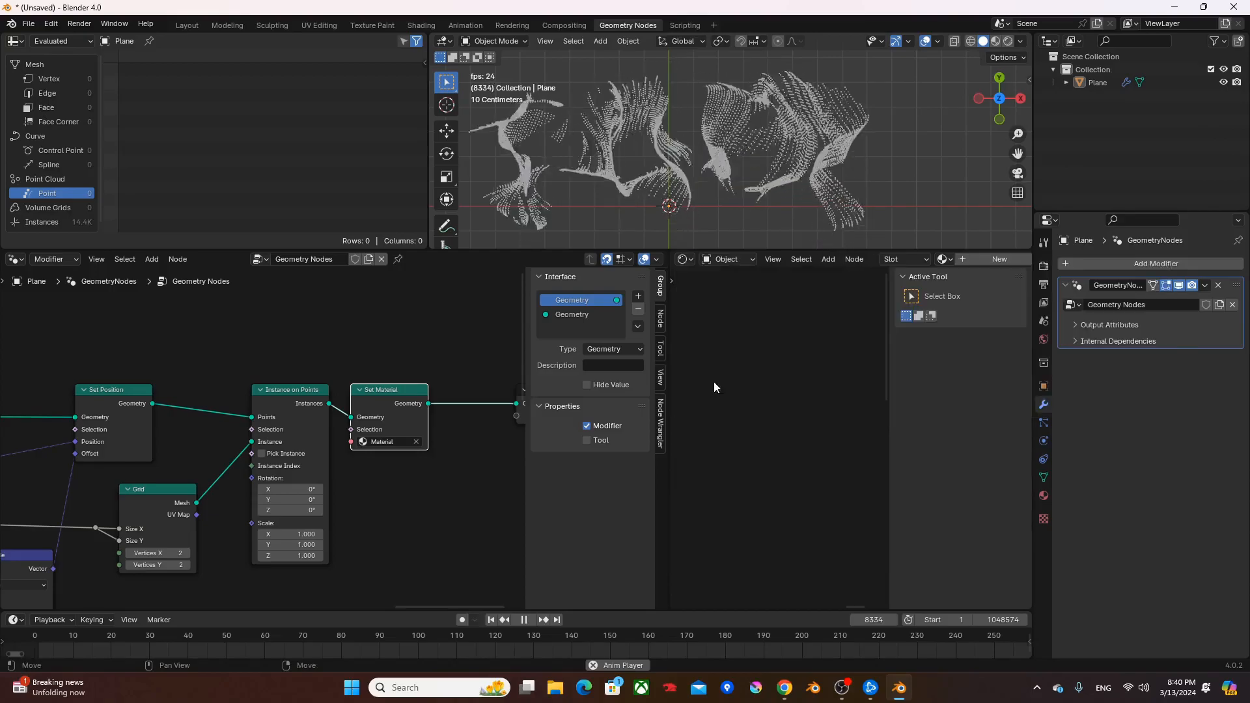
{"action": "left_click", "coordinate": [947, 260]}
{"action": "left_click", "coordinate": [970, 279]}
{"action": "key", "text": "Home"}
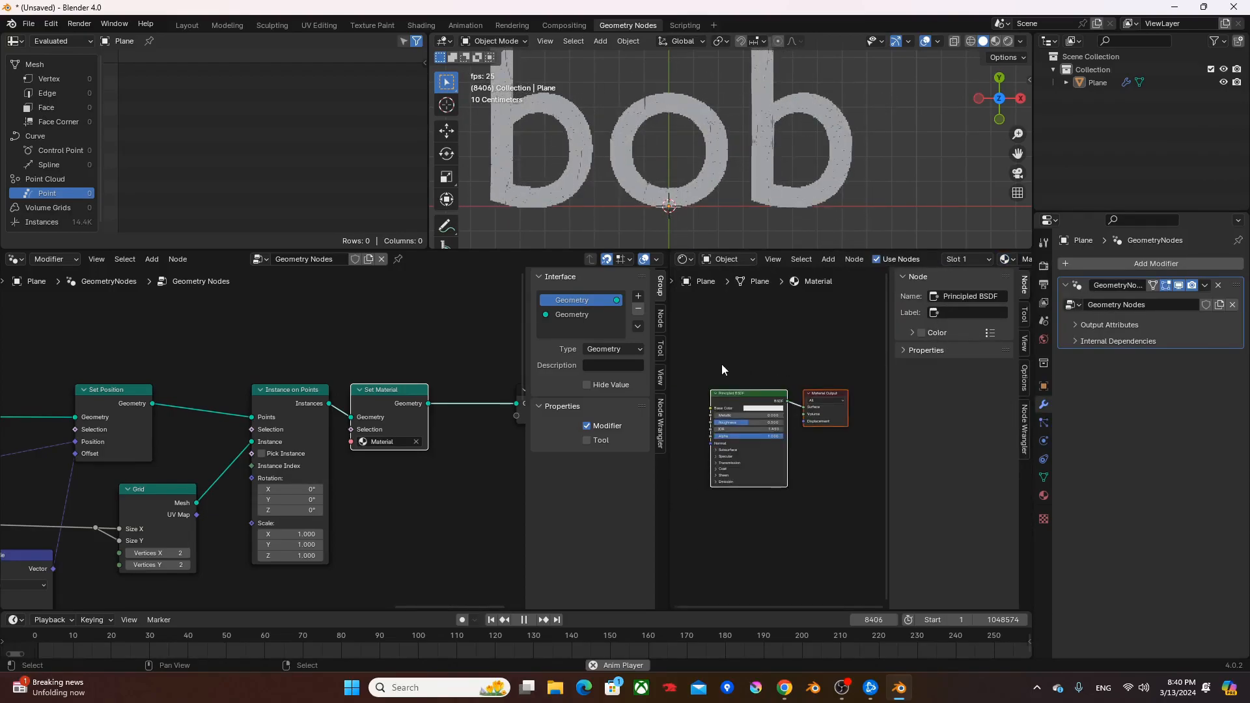
- Replace the material's Principled BSDF with an RGB node set to black, feeding the Material Output's Surface
{"action": "scroll", "coordinate": [748, 391], "scroll_direction": "up", "scroll_amount": 2}
{"action": "key", "text": "n"}
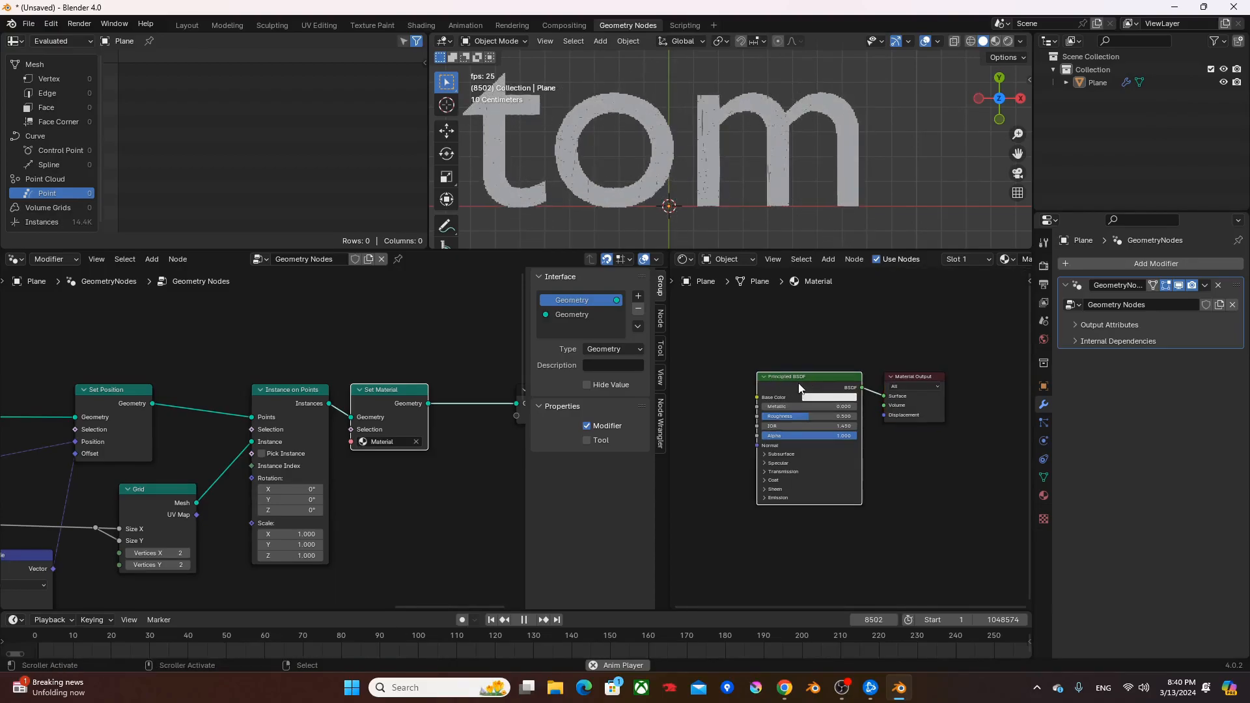
{"action": "key", "text": "F3"}
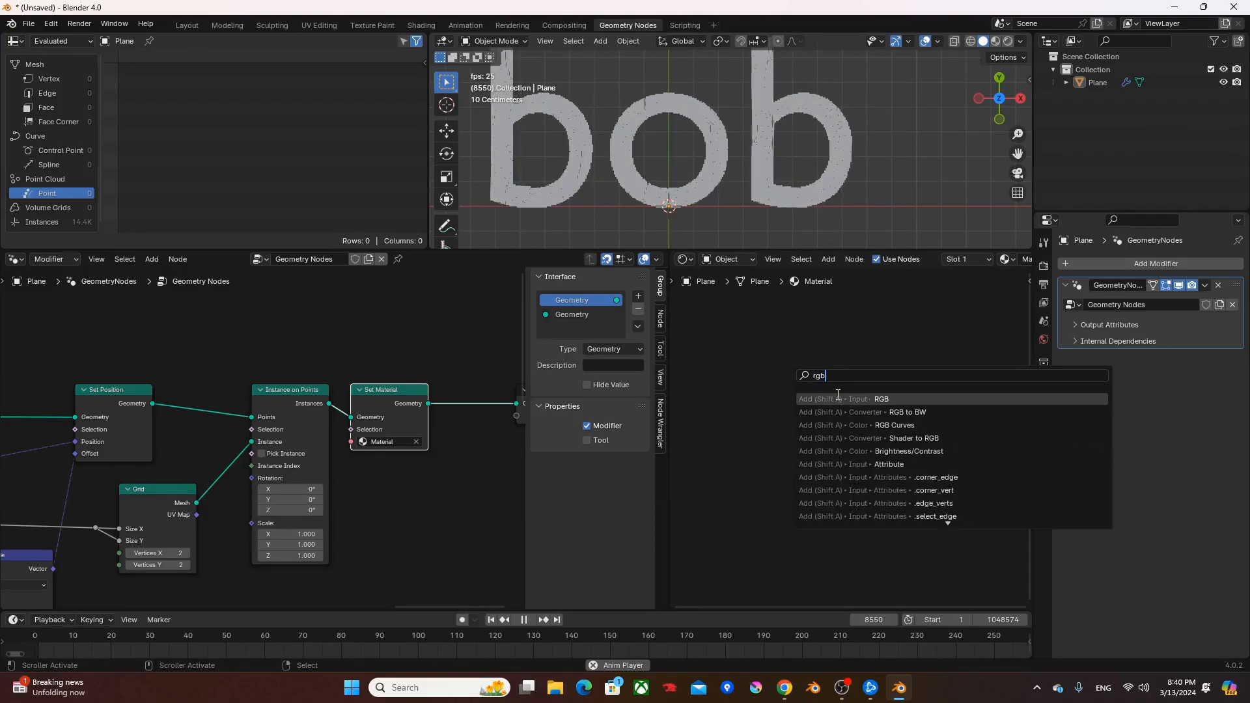
{"action": "type", "text": "rgb"}
{"action": "left_click", "coordinate": [838, 397]}
{"action": "scroll", "coordinate": [784, 375], "scroll_direction": "up", "scroll_amount": 2}
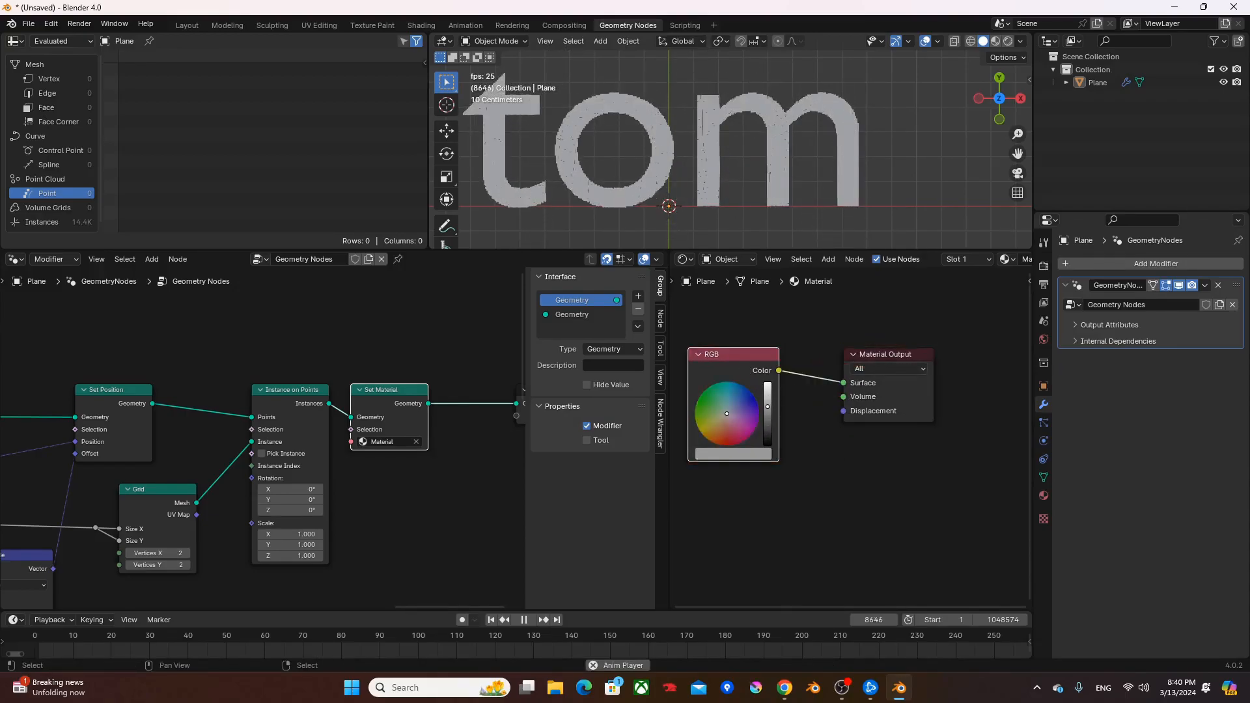
- Set the world background colour to white and close the Shader Editor area by joining it into the geometry node editor
{"action": "left_click", "coordinate": [1043, 339]}
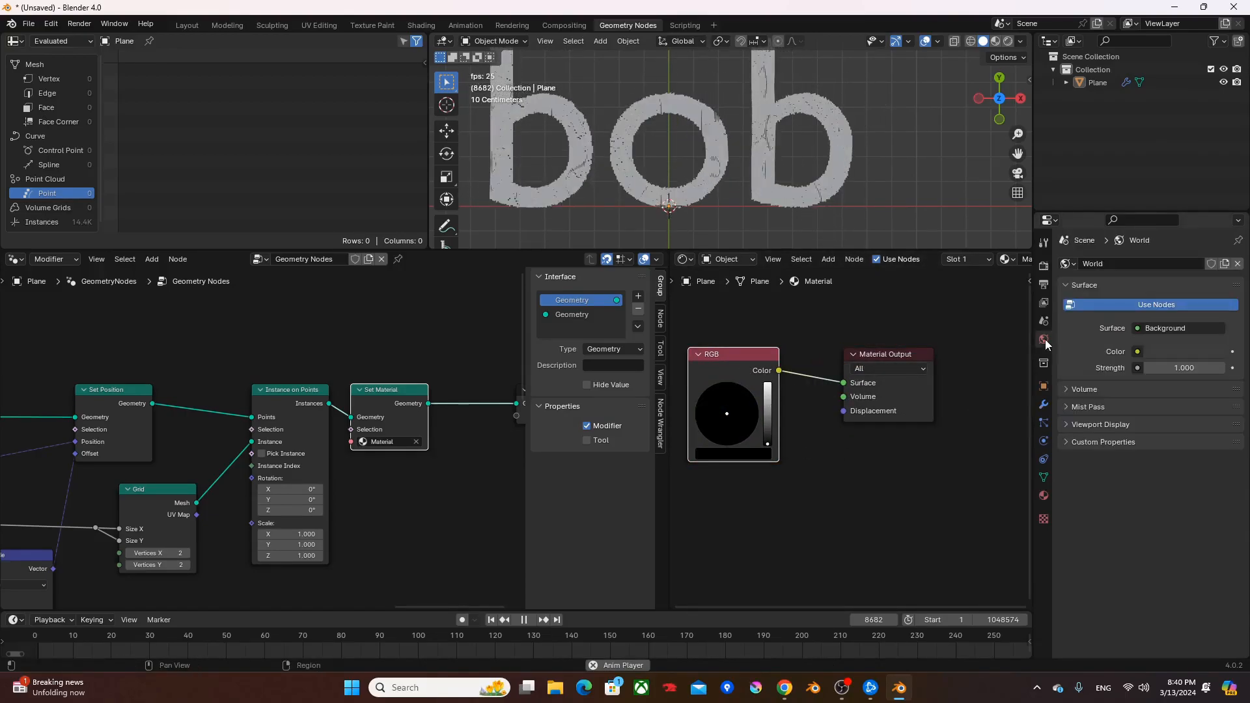
{"action": "left_click", "coordinate": [1177, 341]}
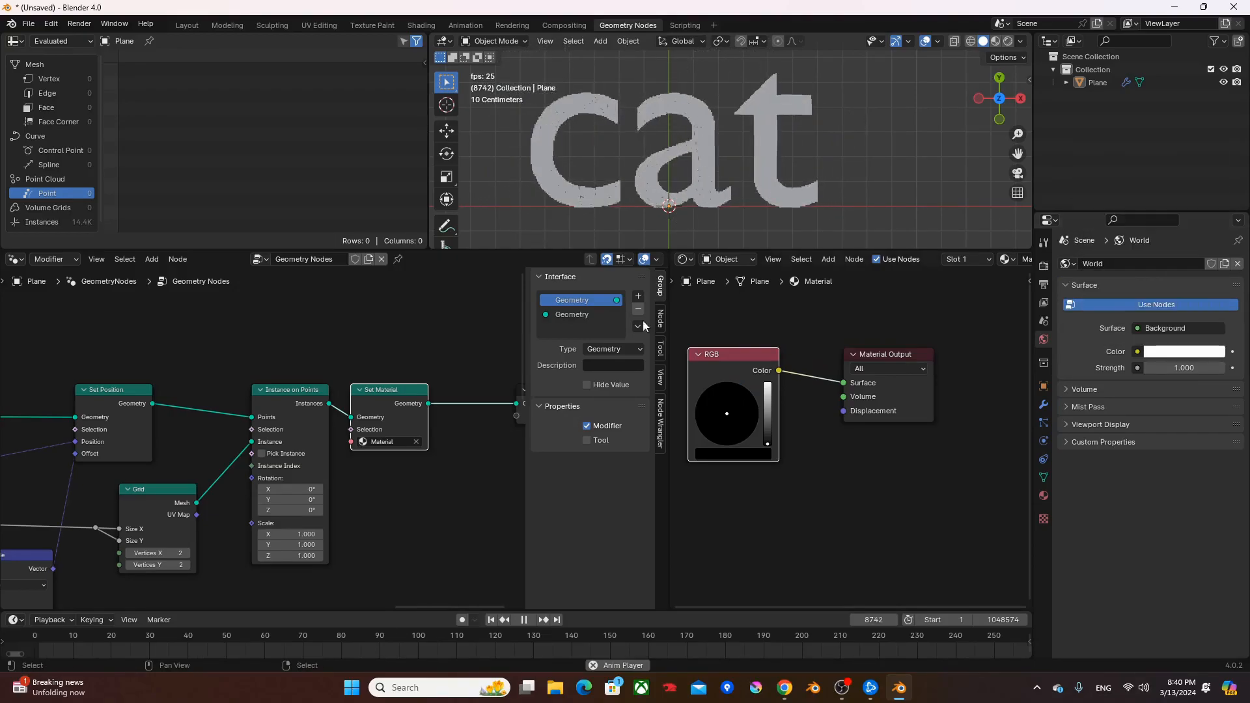
{"action": "scroll", "coordinate": [351, 345], "scroll_direction": "down", "scroll_amount": 4}
{"action": "middle_click_drag", "start_coordinate": [270, 357], "coordinate": [112, 346]}
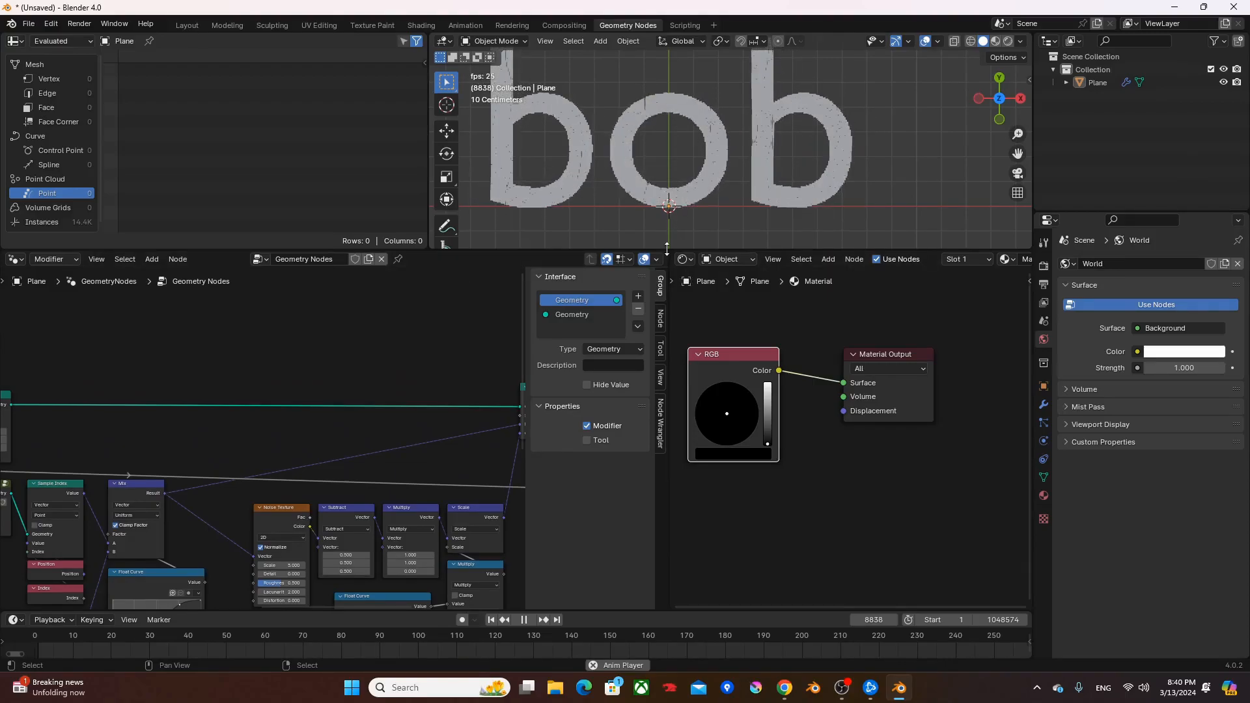
{"action": "left_click_drag", "start_coordinate": [664, 253], "coordinate": [712, 286]}
- Load the Edwardian Script font from the Windows Fonts folder into the String to Curves node
{"action": "scroll", "coordinate": [286, 426], "scroll_direction": "down", "scroll_amount": 5}
{"action": "middle_click_drag", "start_coordinate": [310, 415], "coordinate": [736, 370]}
{"action": "middle_click_drag", "start_coordinate": [294, 468], "coordinate": [606, 427]}
{"action": "scroll", "coordinate": [586, 431], "scroll_direction": "up", "scroll_amount": 8}
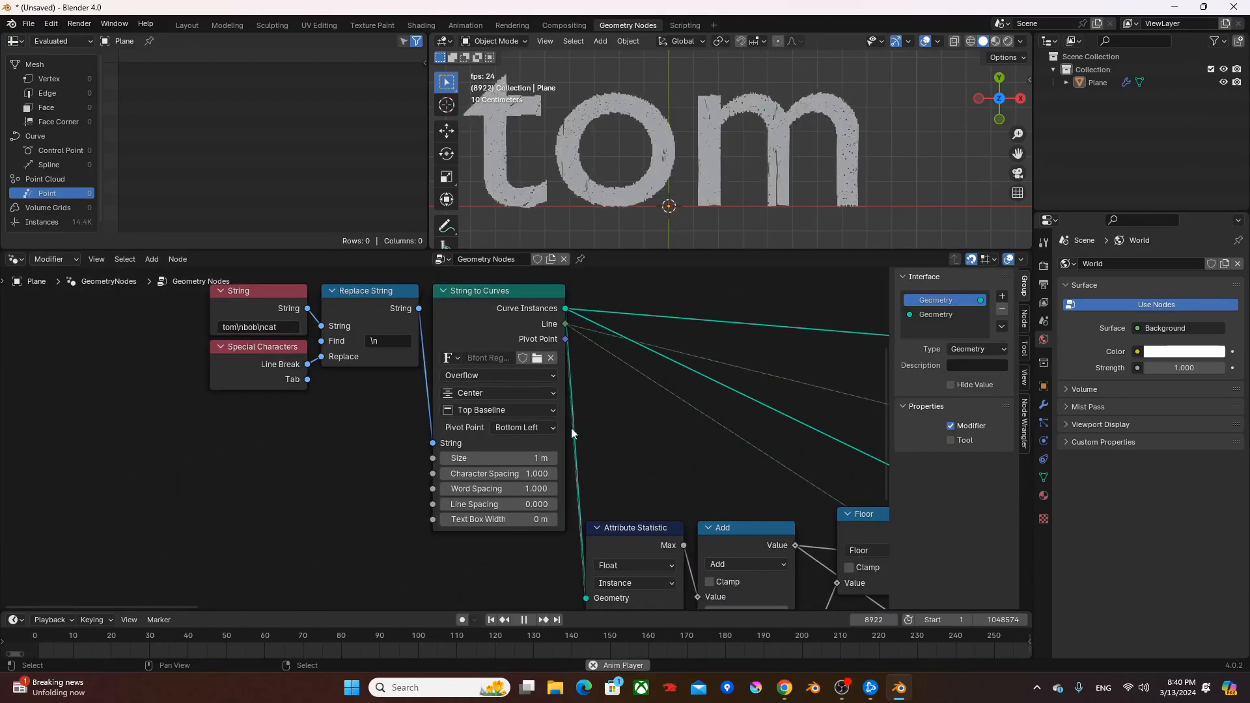
{"action": "left_click", "coordinate": [541, 360]}
{"action": "scroll", "coordinate": [740, 318], "scroll_direction": "down", "scroll_amount": 15}
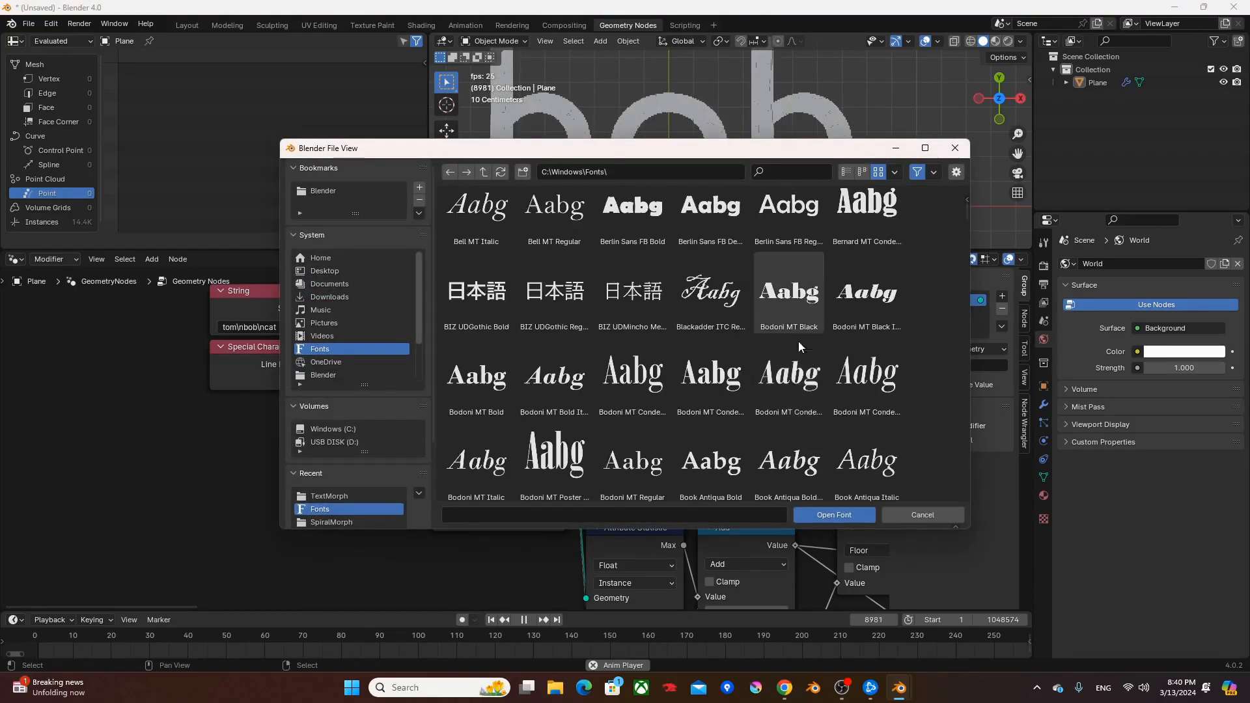
{"action": "scroll", "coordinate": [823, 337], "scroll_direction": "down", "scroll_amount": 20}
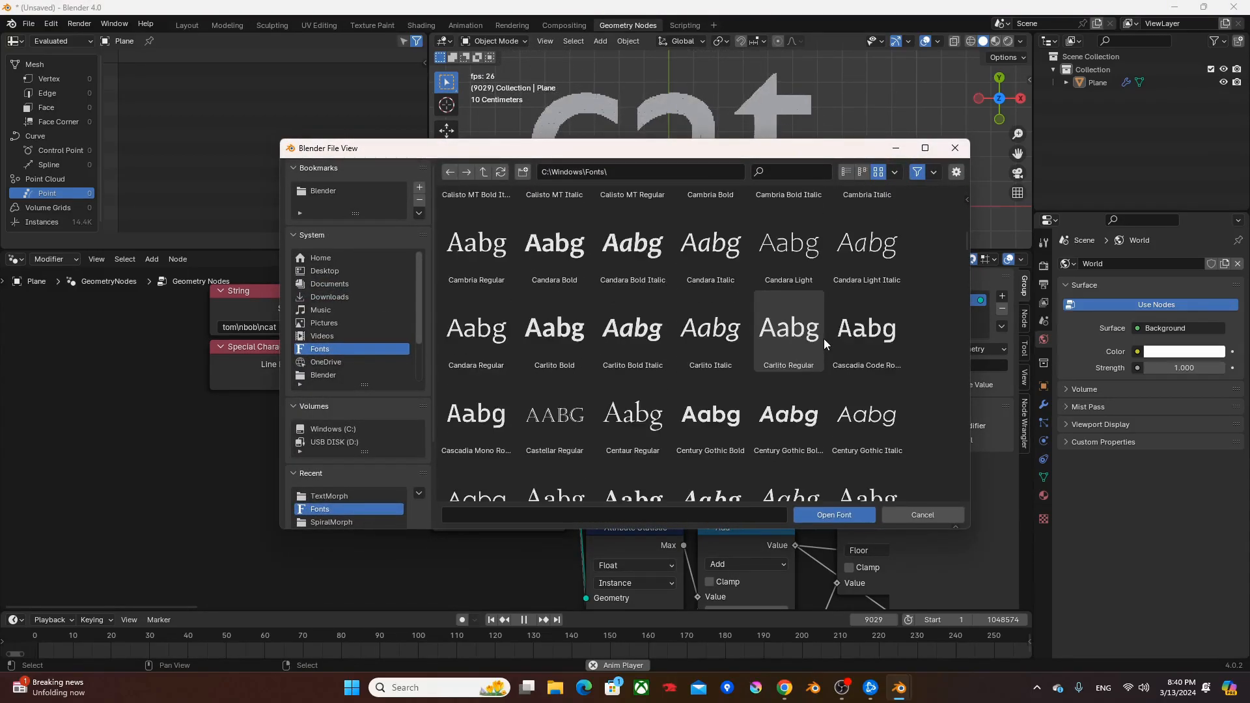
{"action": "scroll", "coordinate": [813, 371], "scroll_direction": "down", "scroll_amount": 5}
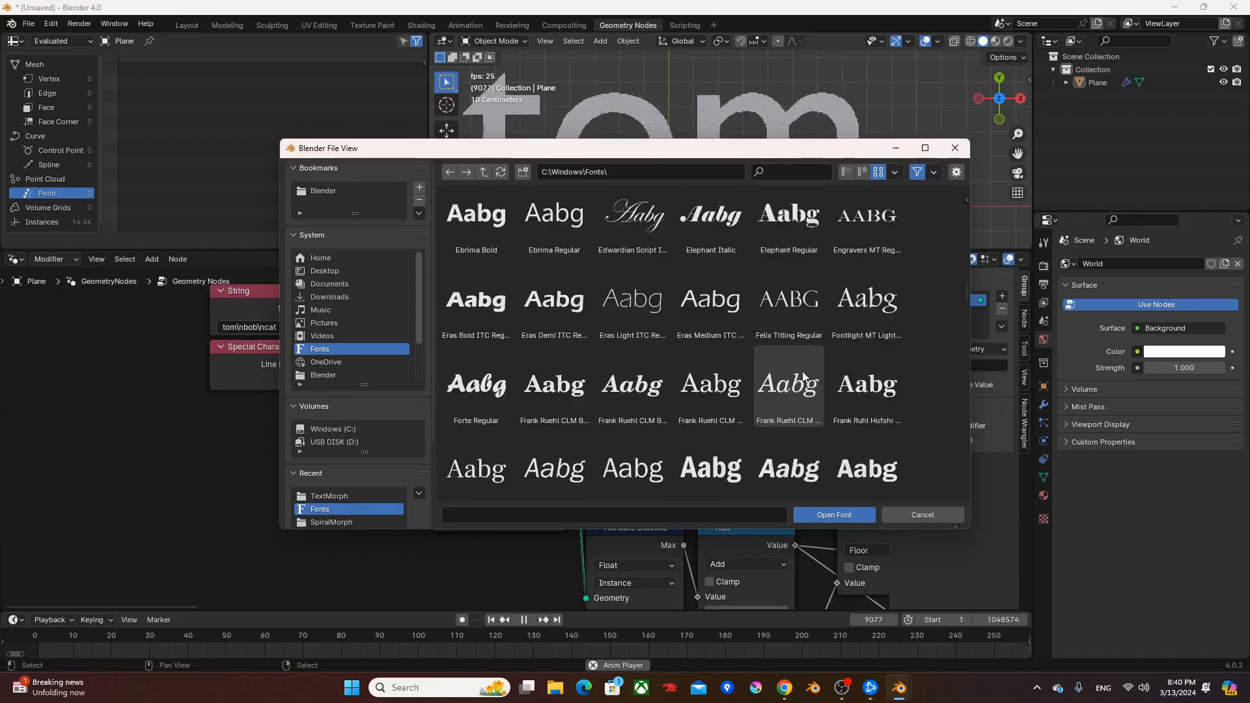
{"action": "left_click", "coordinate": [660, 332]}
{"action": "double_click", "coordinate": [659, 331]}
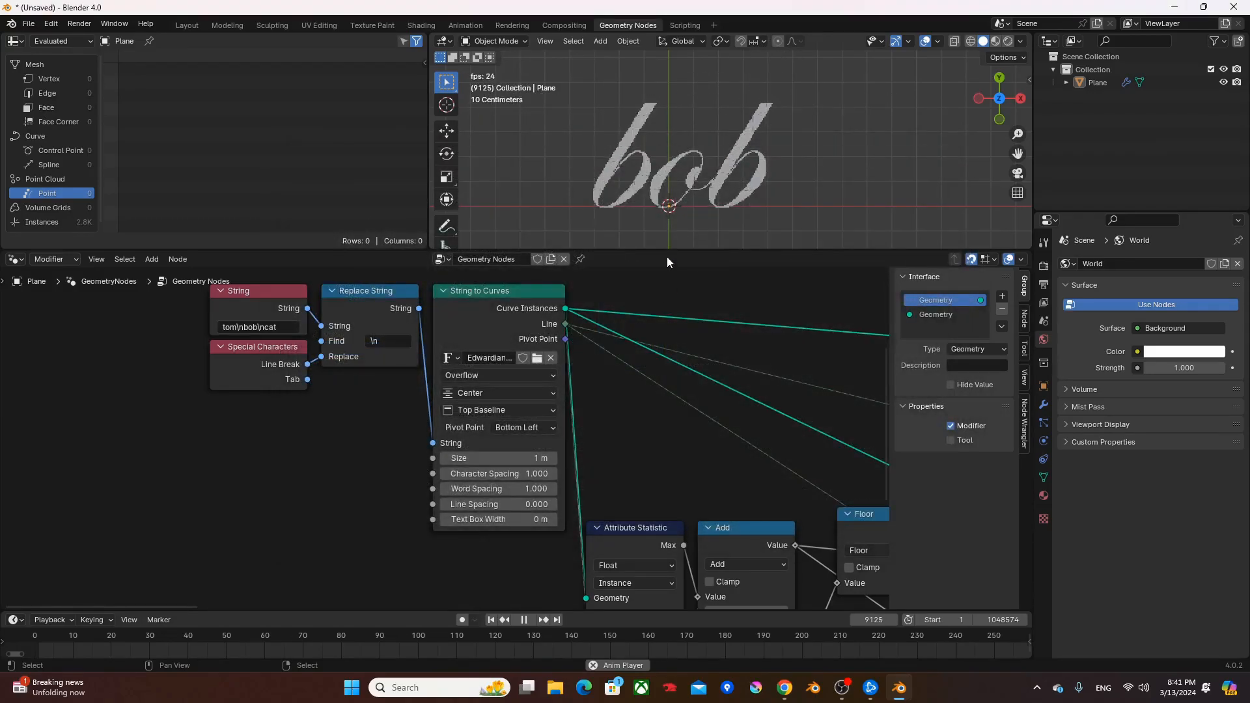
- Set the String to Curves text size to 1.5 m
{"action": "left_click", "coordinate": [528, 460]}
{"action": "type", "text": "1.5"}
{"action": "key", "text": "Return"}
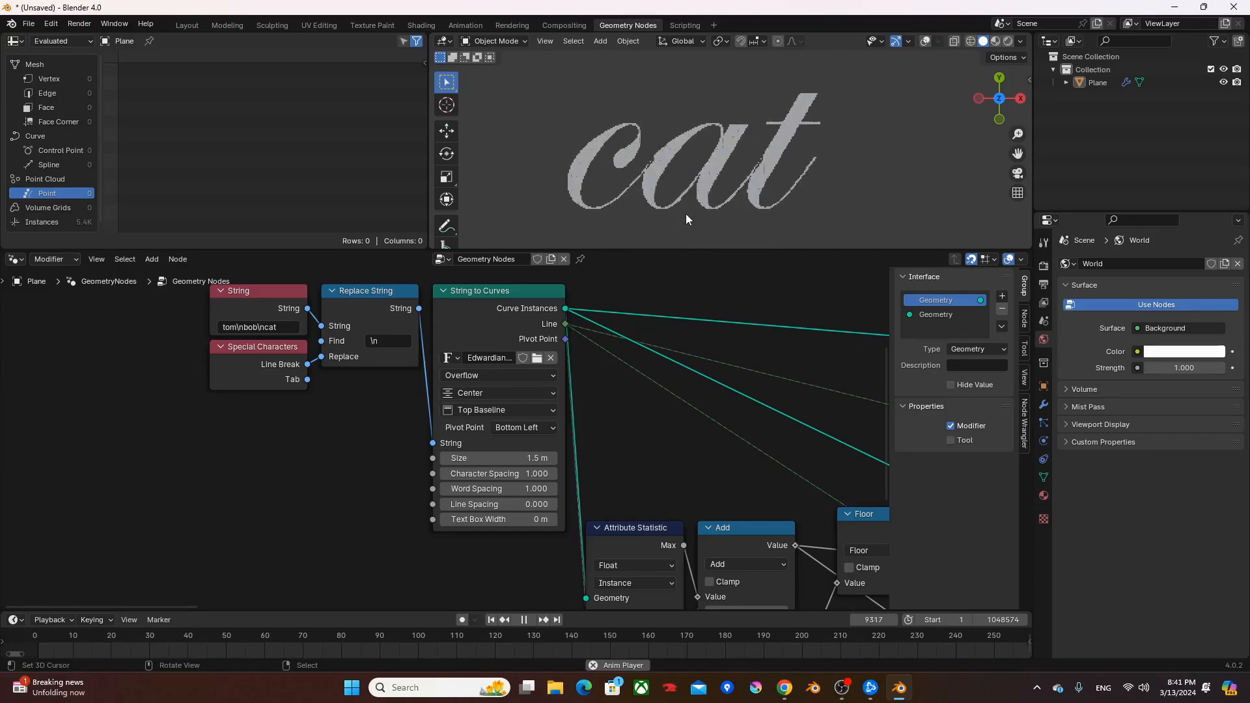
- Hide the 3D viewport's overlays and switch it to Rendered shading
{"action": "key", "text": "z"}
{"action": "left_click", "coordinate": [826, 110]}
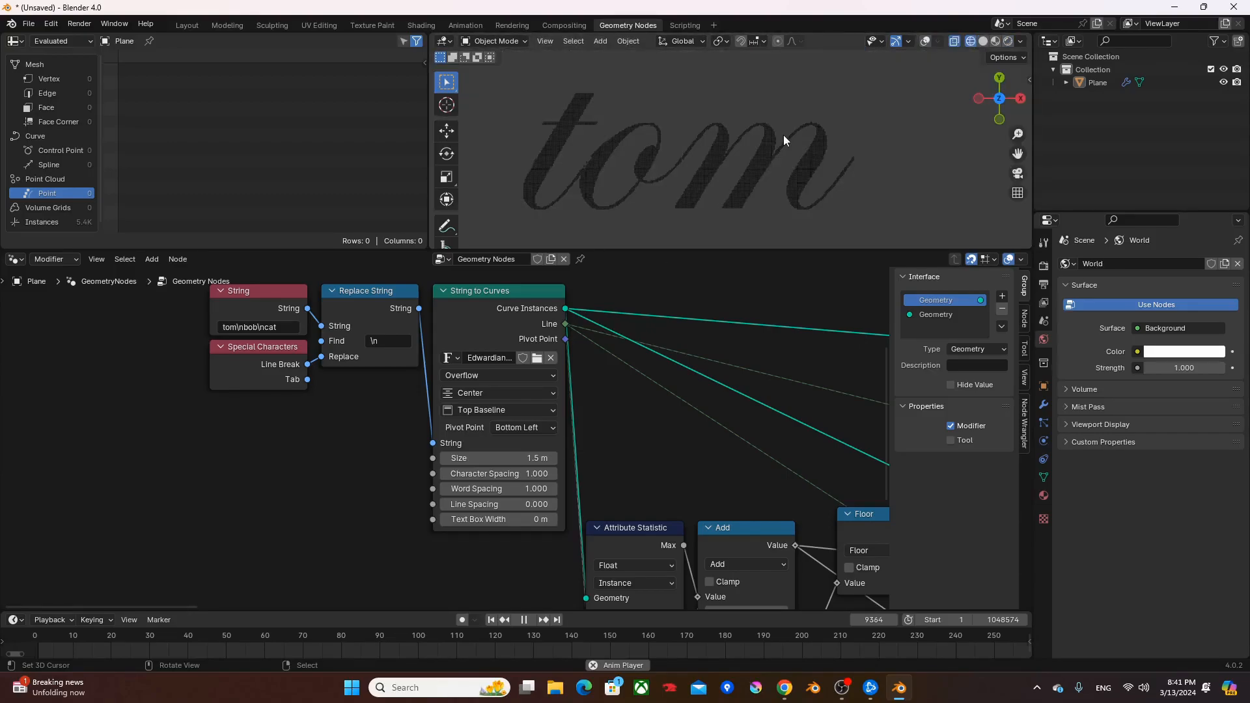
{"action": "key", "text": "z"}
{"action": "left_click", "coordinate": [885, 103]}
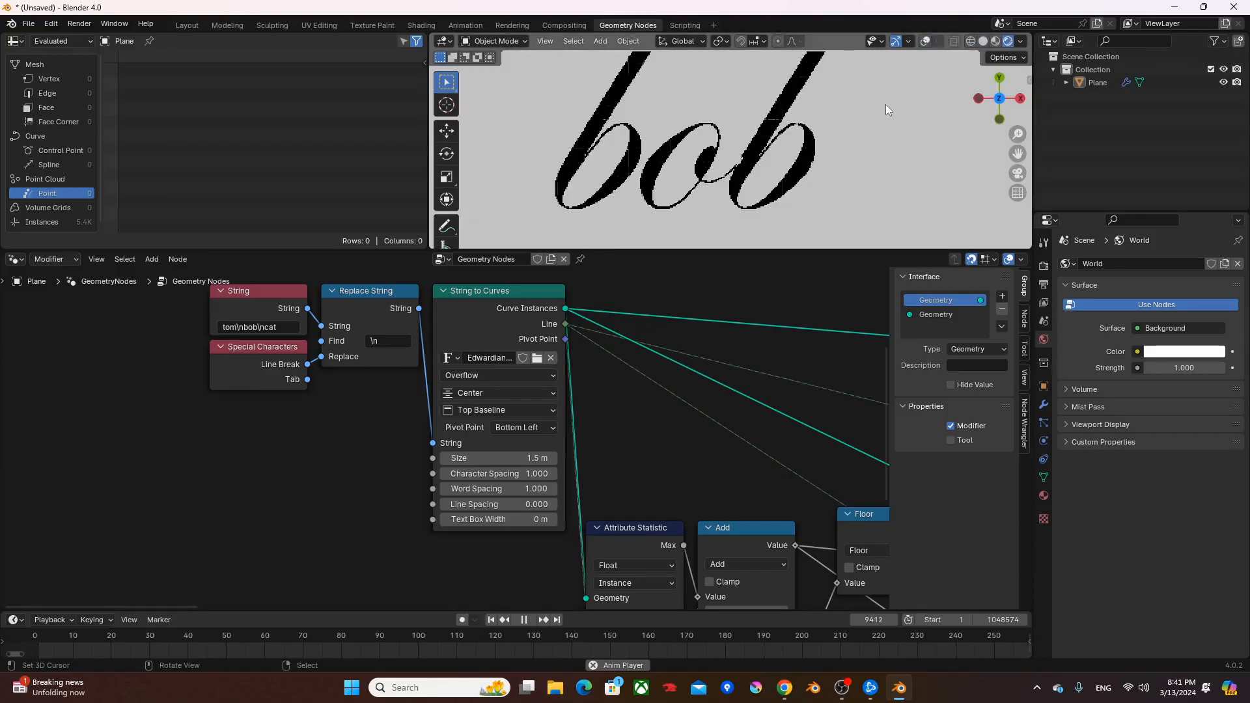
- Preview the black script text morphing in the maximized 3D viewport, both close up and as a whole
{"action": "key", "text": "ctrl+space"}
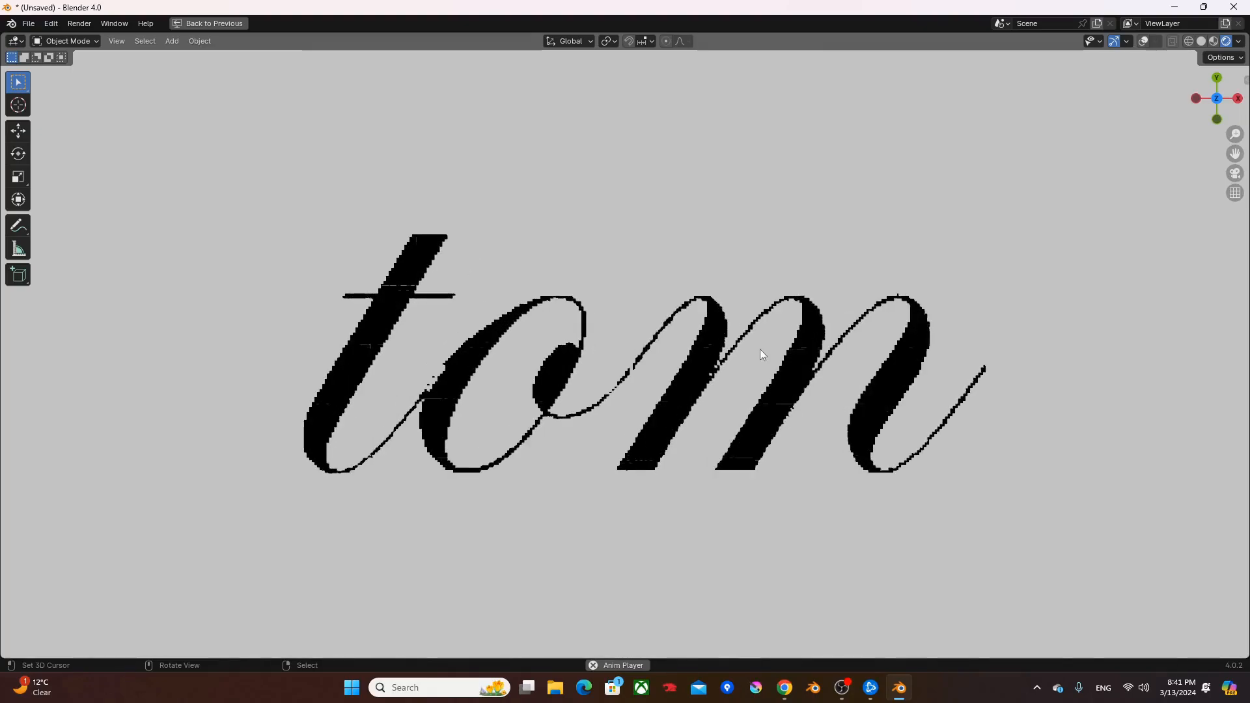
{"action": "scroll", "coordinate": [772, 364], "scroll_direction": "up", "scroll_amount": 4}
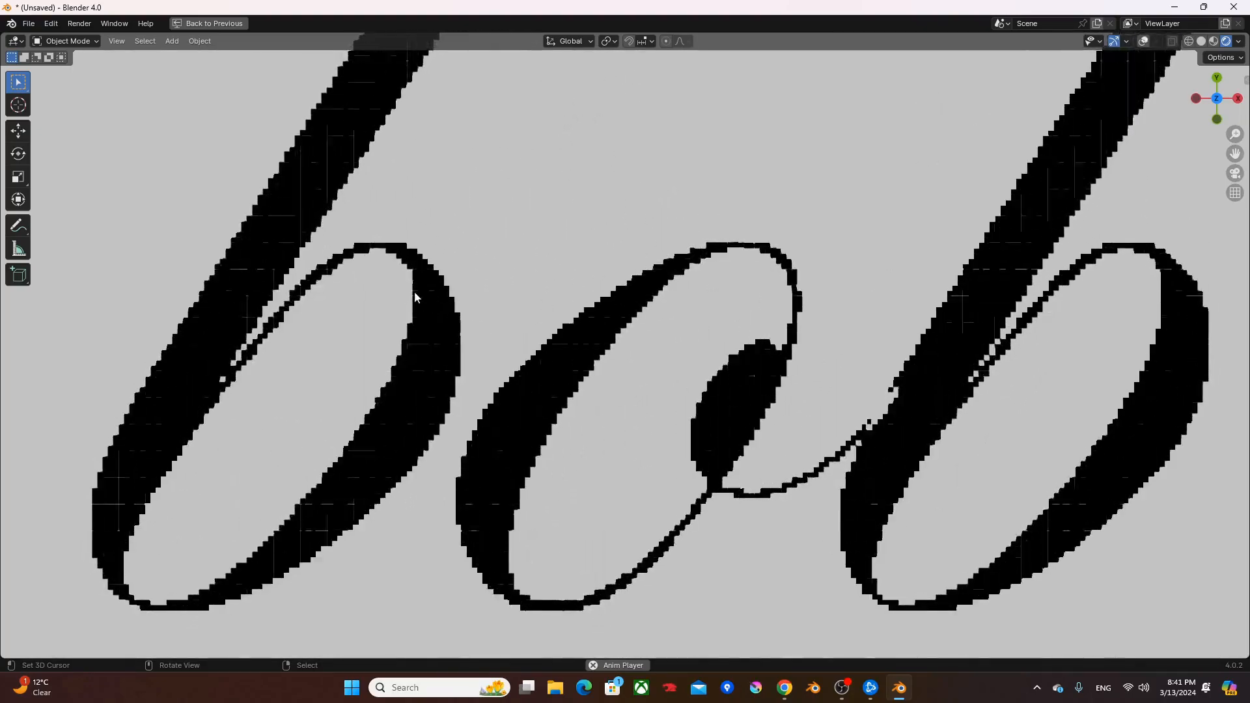
{"action": "scroll", "coordinate": [299, 304], "scroll_direction": "up", "scroll_amount": 2}
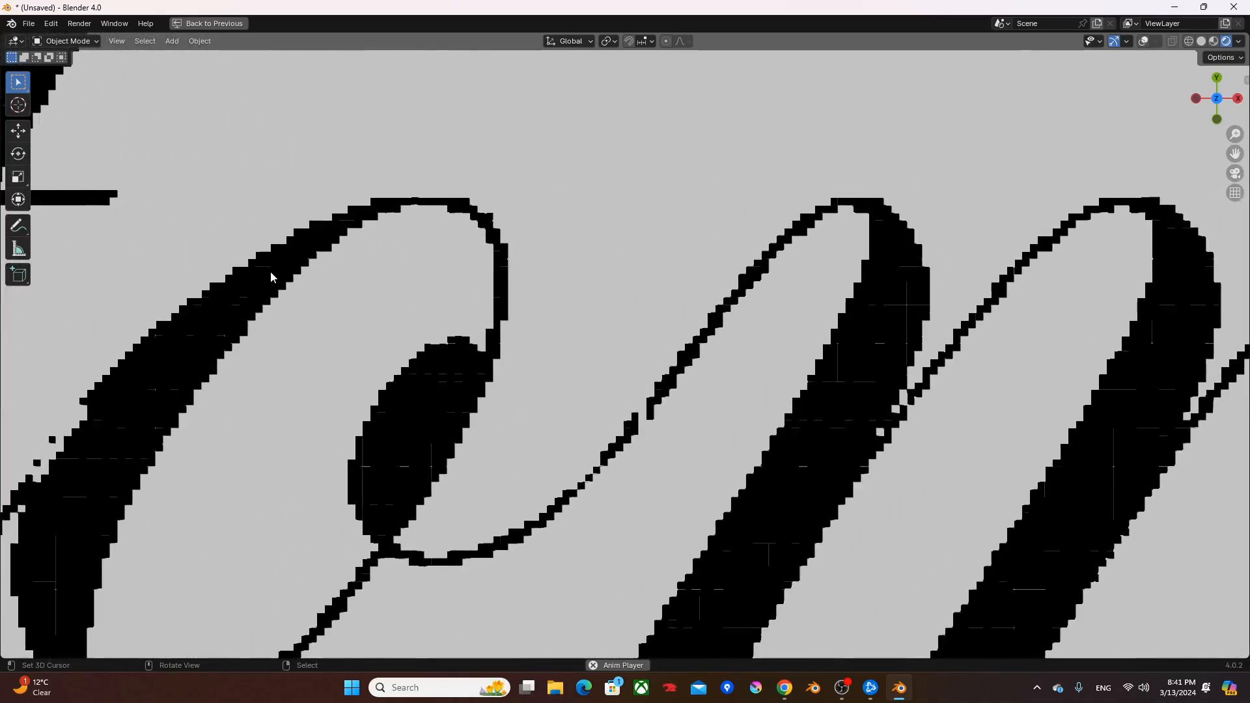
{"action": "scroll", "coordinate": [420, 323], "scroll_direction": "down", "scroll_amount": 4}
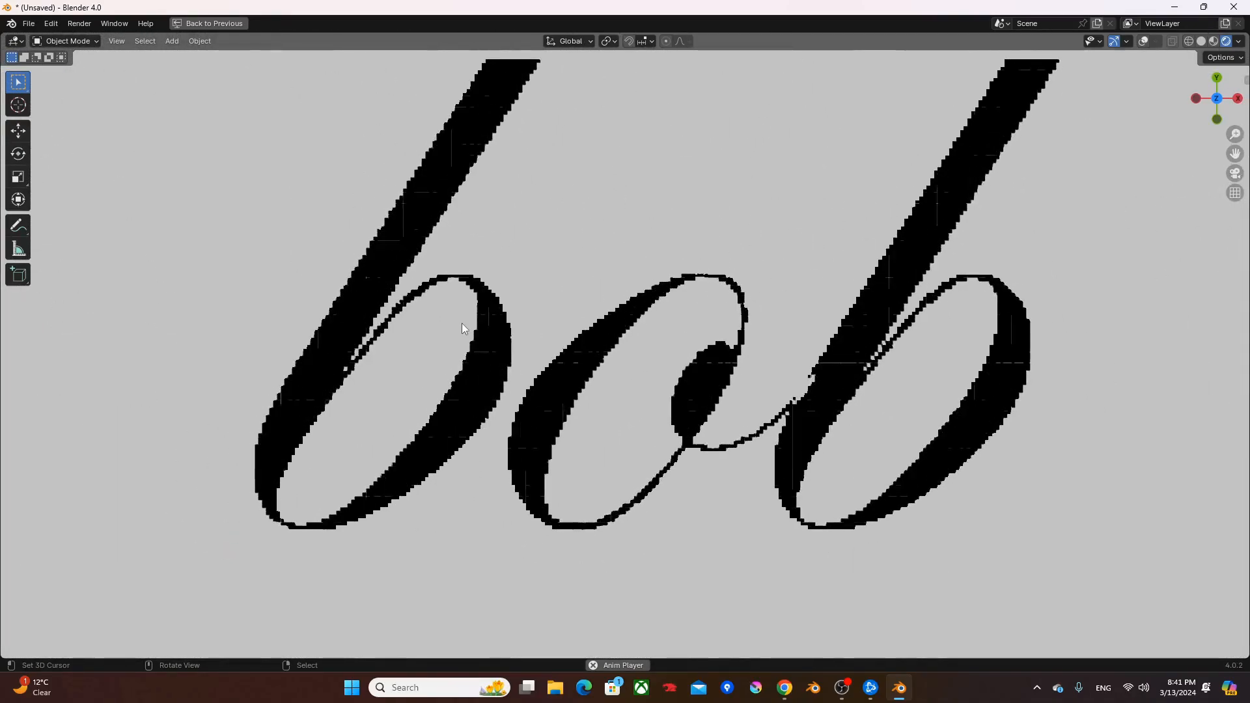
{"action": "key", "text": "ctrl+space"}
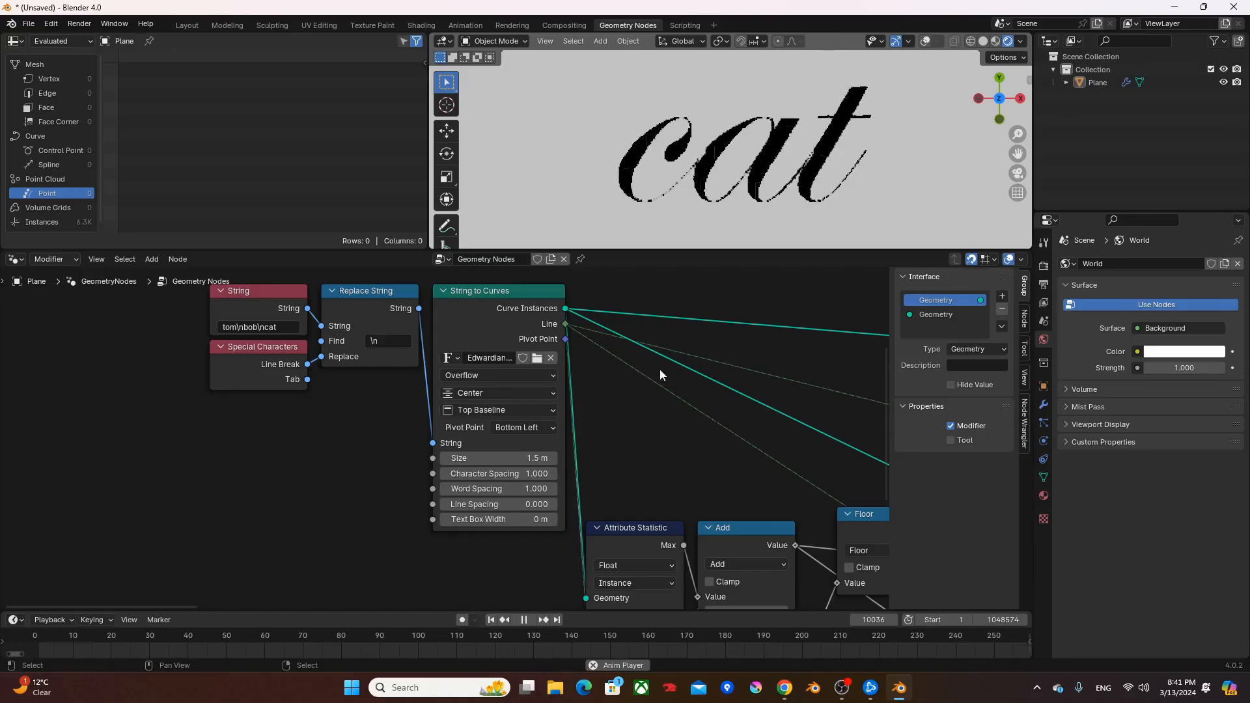
- Review the finished geometry node tree in the maximized node editor, from the text input through to the Group Output
{"action": "key", "text": "ctrl+space"}
{"action": "scroll", "coordinate": [716, 357], "scroll_direction": "down", "scroll_amount": 4}
{"action": "middle_click_drag", "start_coordinate": [798, 351], "coordinate": [284, 323], "text": "shift"}
{"action": "key", "text": "n"}
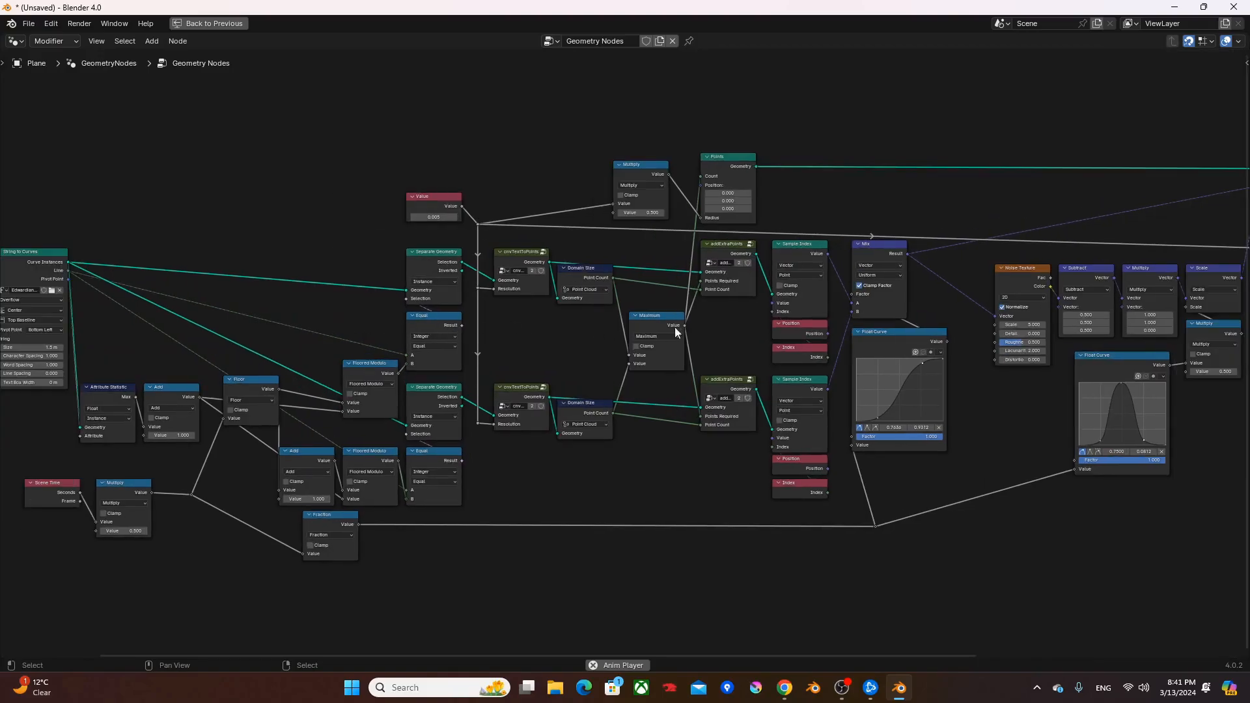
{"action": "scroll", "coordinate": [786, 326], "scroll_direction": "up", "scroll_amount": 2}
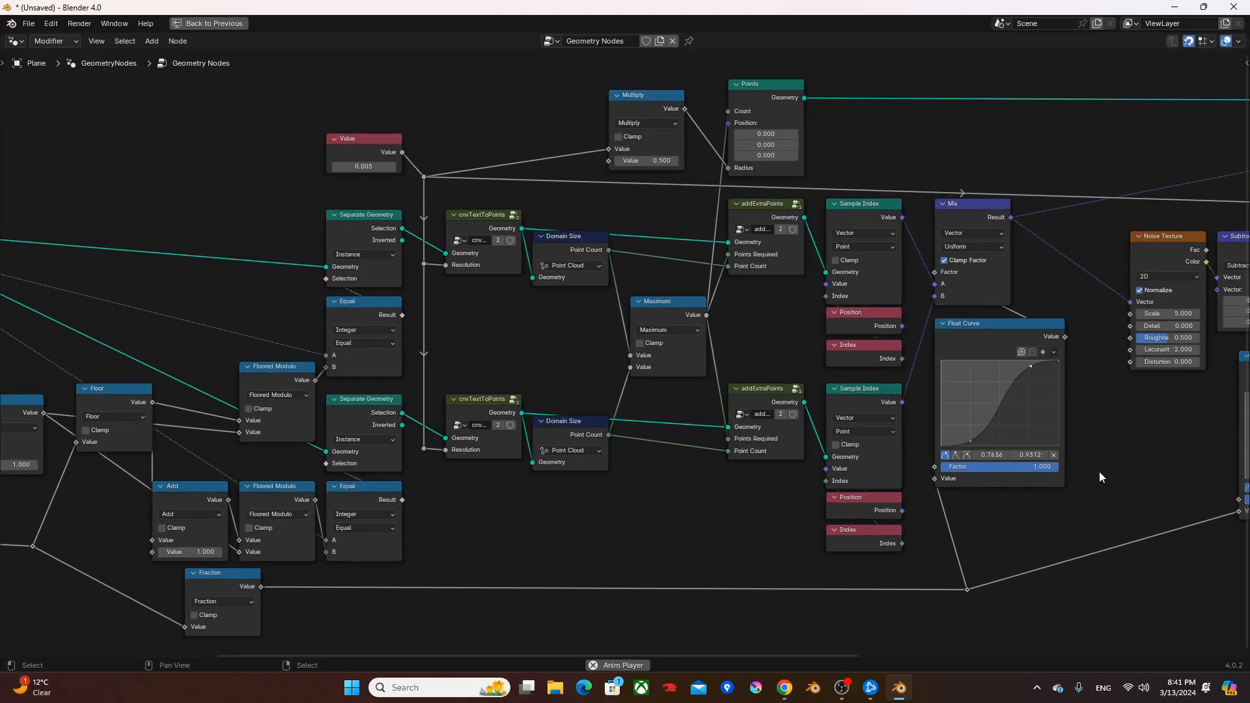
{"action": "scroll", "coordinate": [701, 530], "scroll_direction": "down", "scroll_amount": 4}
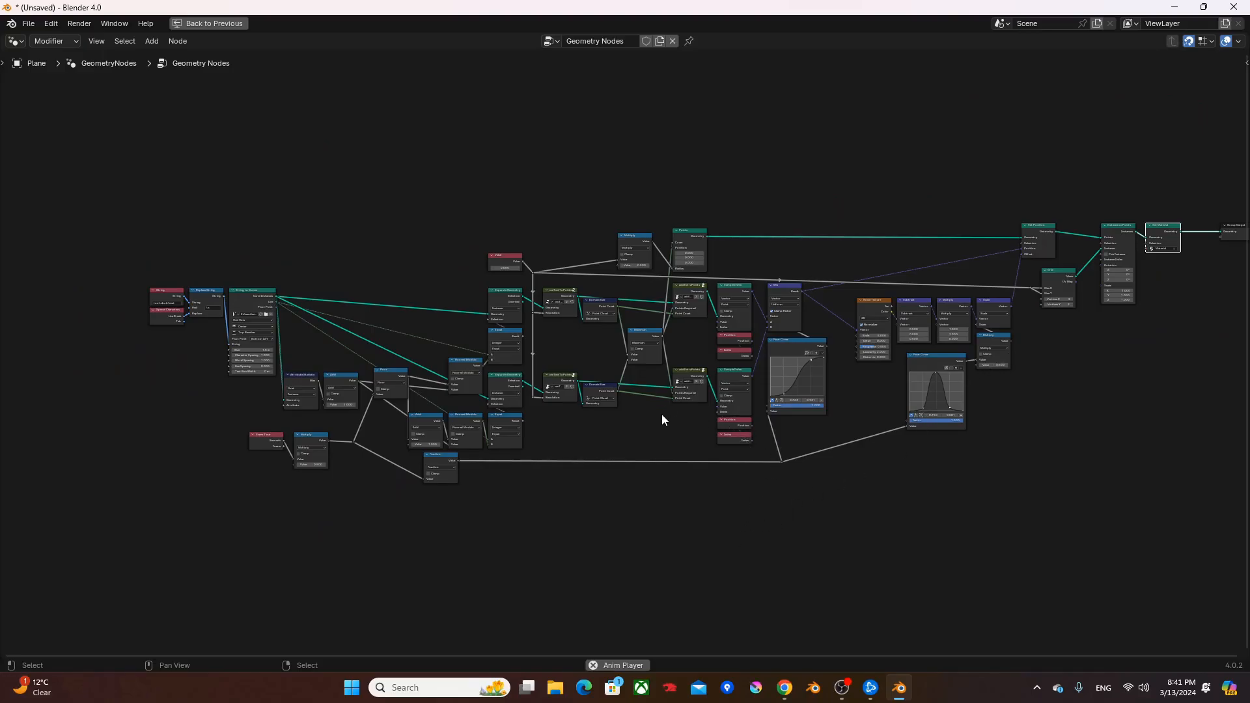
{"action": "scroll", "coordinate": [663, 416], "scroll_direction": "up", "scroll_amount": 3}
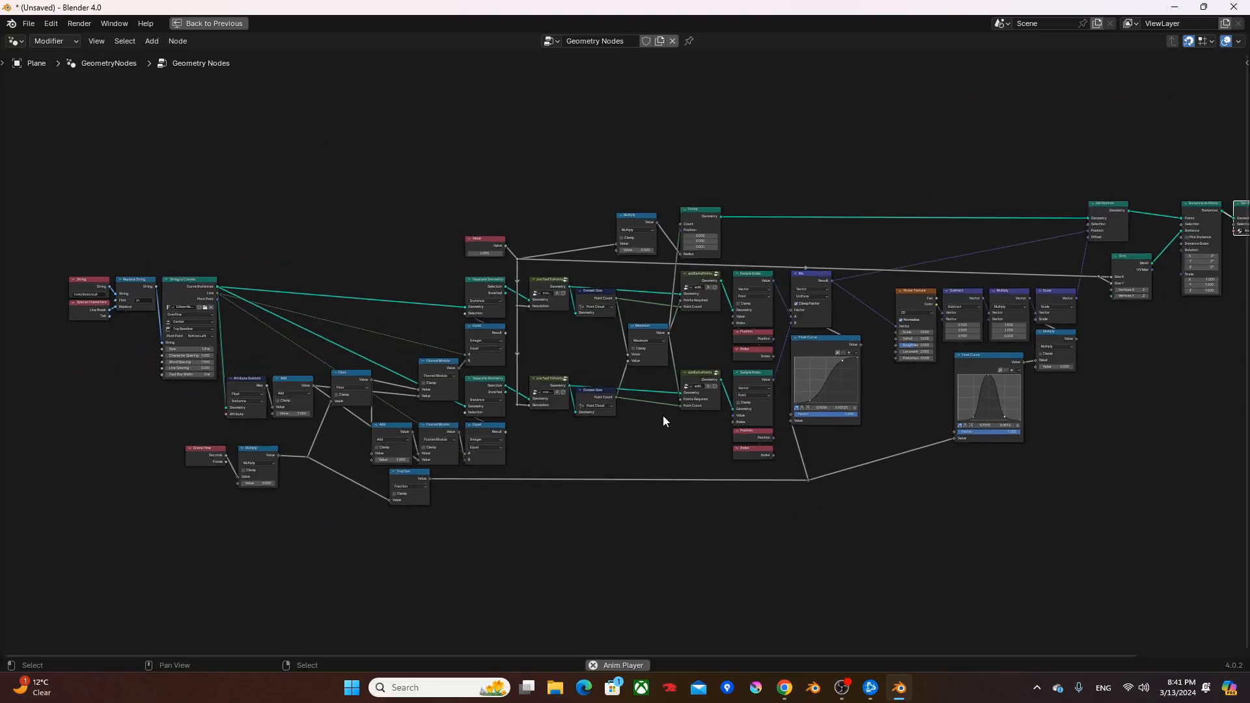
{"action": "scroll", "coordinate": [663, 415], "scroll_direction": "up", "scroll_amount": 6}
{"action": "scroll", "coordinate": [678, 424], "scroll_direction": "down", "scroll_amount": 3}
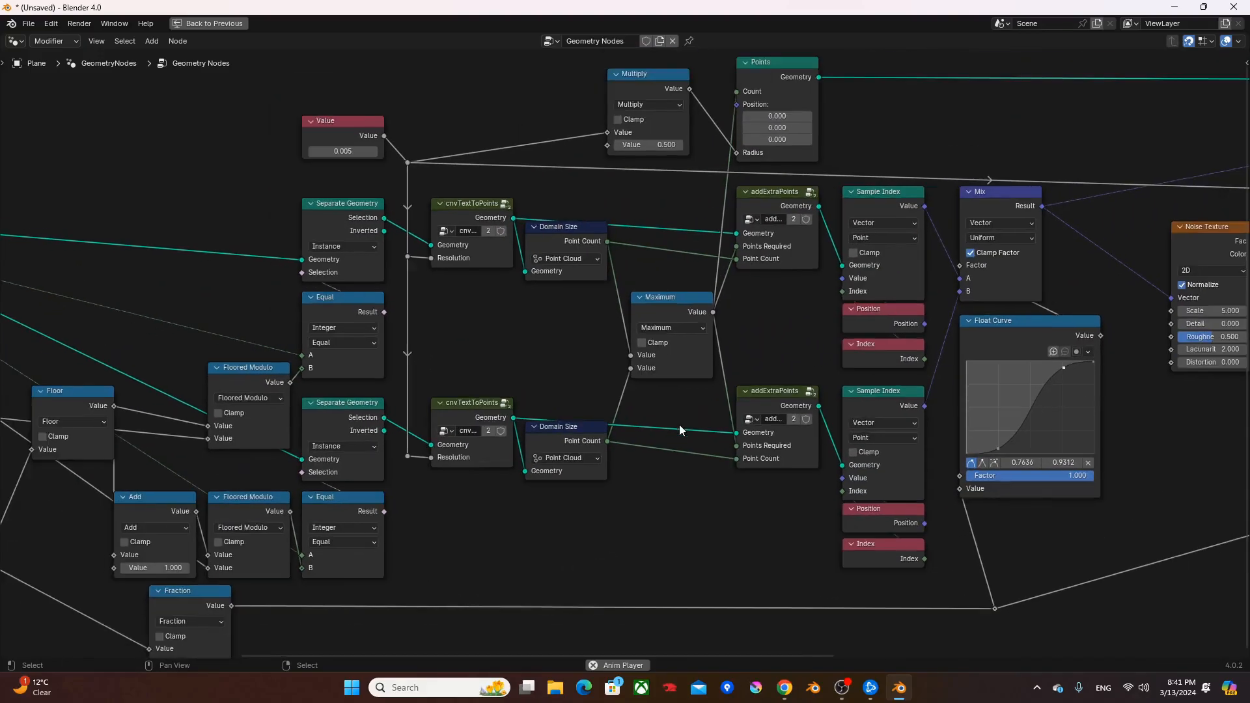
{"action": "left_click_drag", "start_coordinate": [729, 654], "coordinate": [1112, 656]}
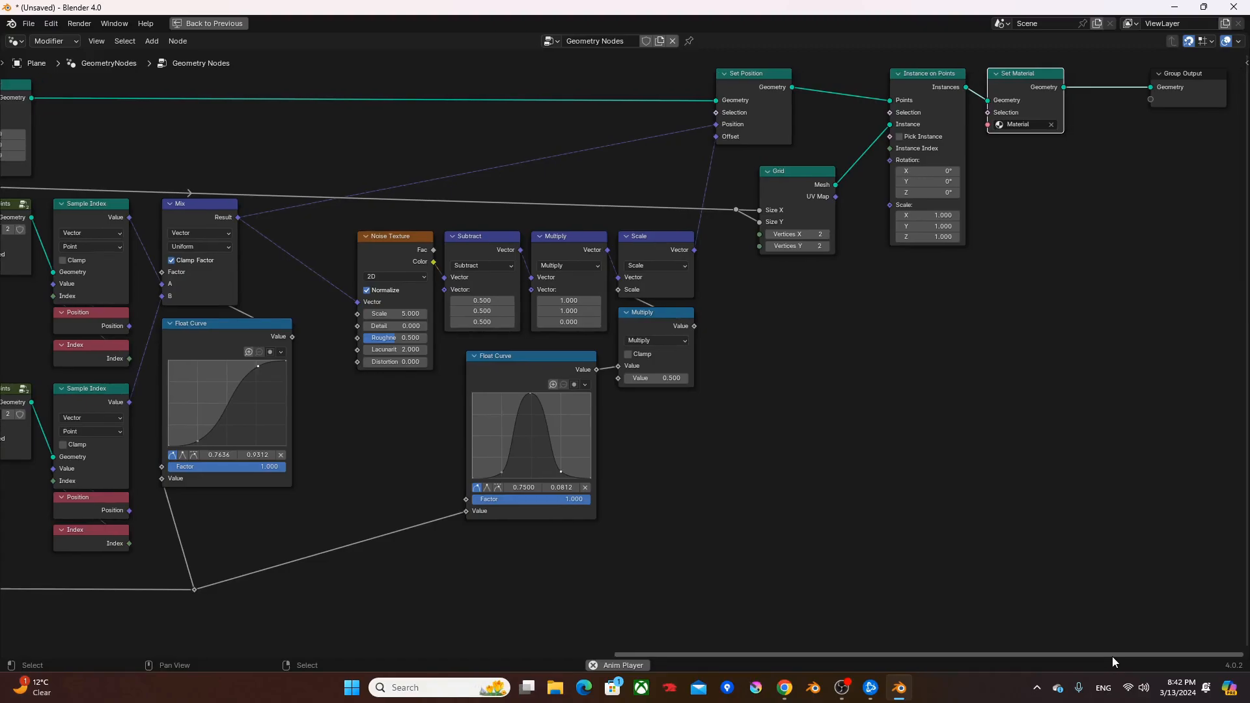
{"action": "middle_click_drag", "start_coordinate": [168, 497], "coordinate": [921, 522]}
- Open the cnvTextToPoints group, reposition the reroute point leading to Fill Curve, and return to the main node tree
{"action": "left_click", "coordinate": [449, 243]}
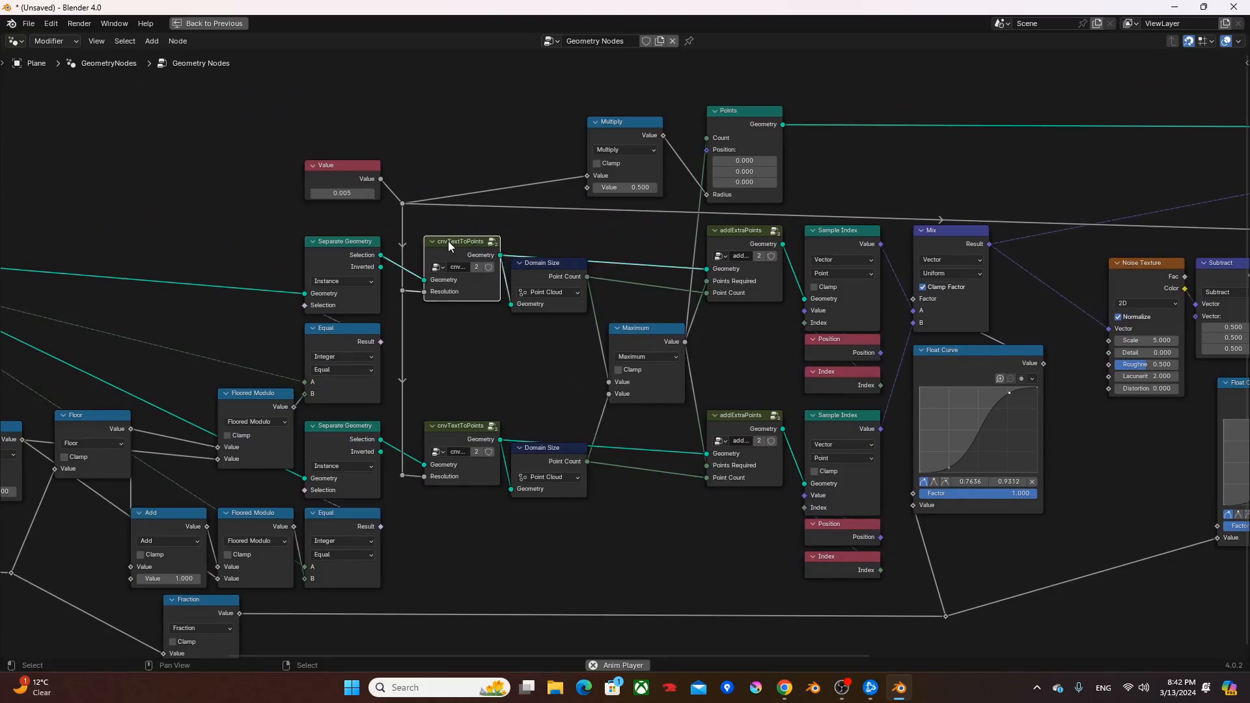
{"action": "key", "text": "Tab"}
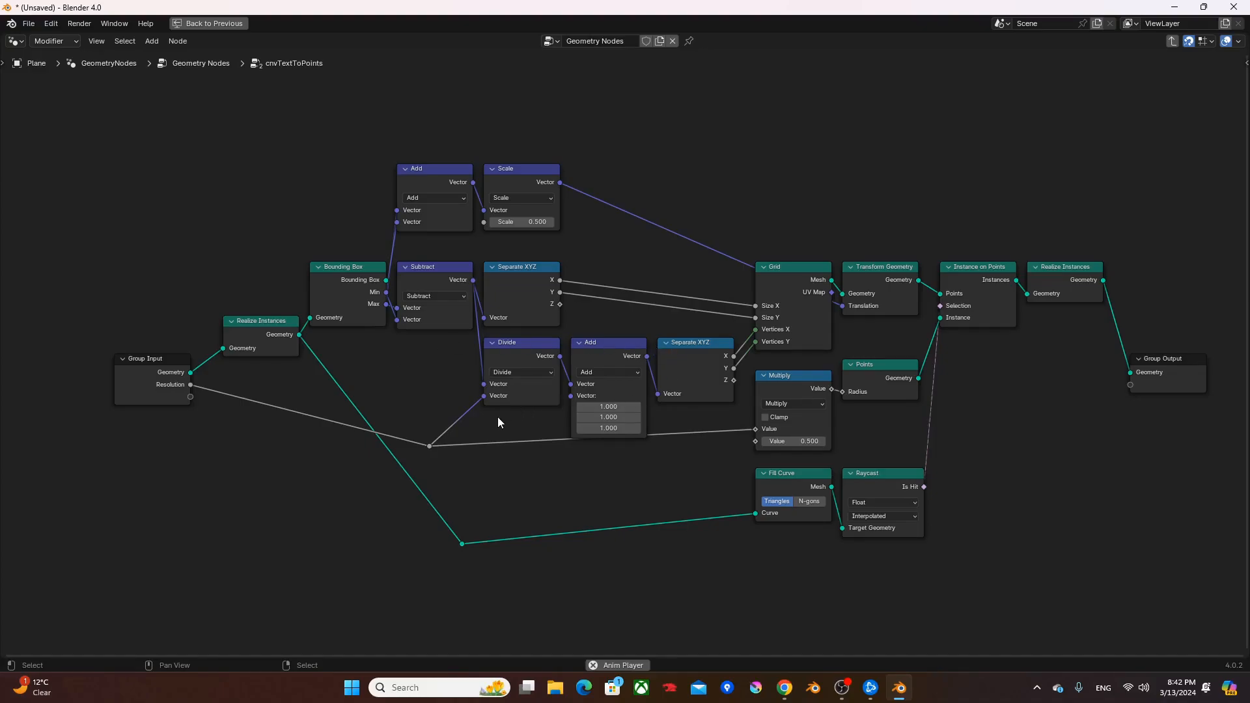
{"action": "left_click_drag", "start_coordinate": [502, 571], "coordinate": [517, 575]}
{"action": "key", "text": "g"}
{"action": "left_click", "coordinate": [482, 549]}
{"action": "key", "text": "Tab"}
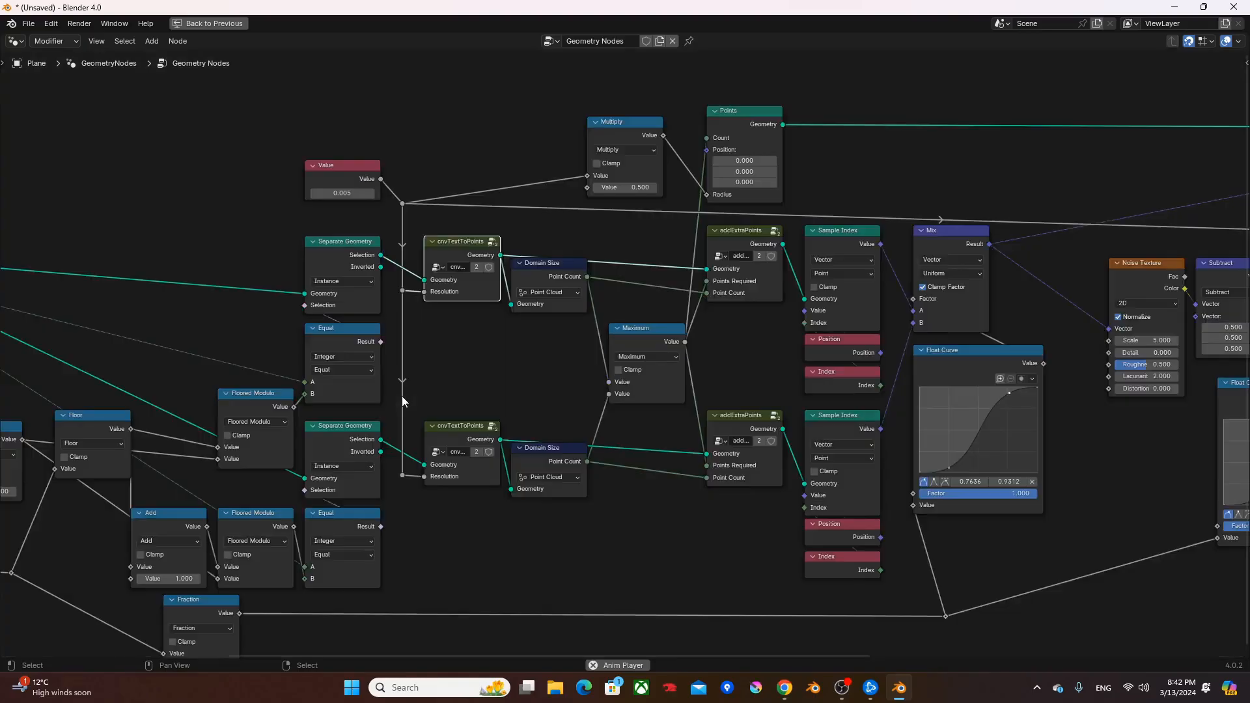
- Open the addExtraPoints group, move its Group Input node clear of the other nodes, and return to the main tree
{"action": "left_click", "coordinate": [735, 245]}
{"action": "key", "text": "Tab"}
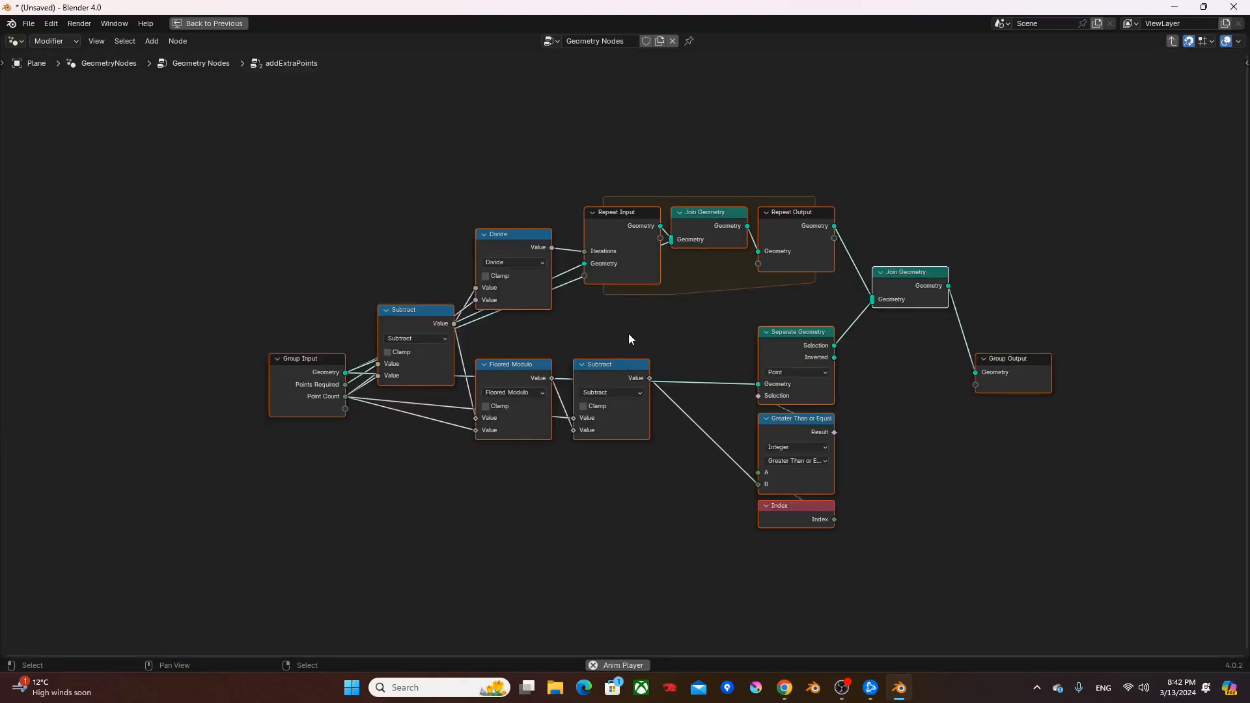
{"action": "left_click", "coordinate": [315, 366]}
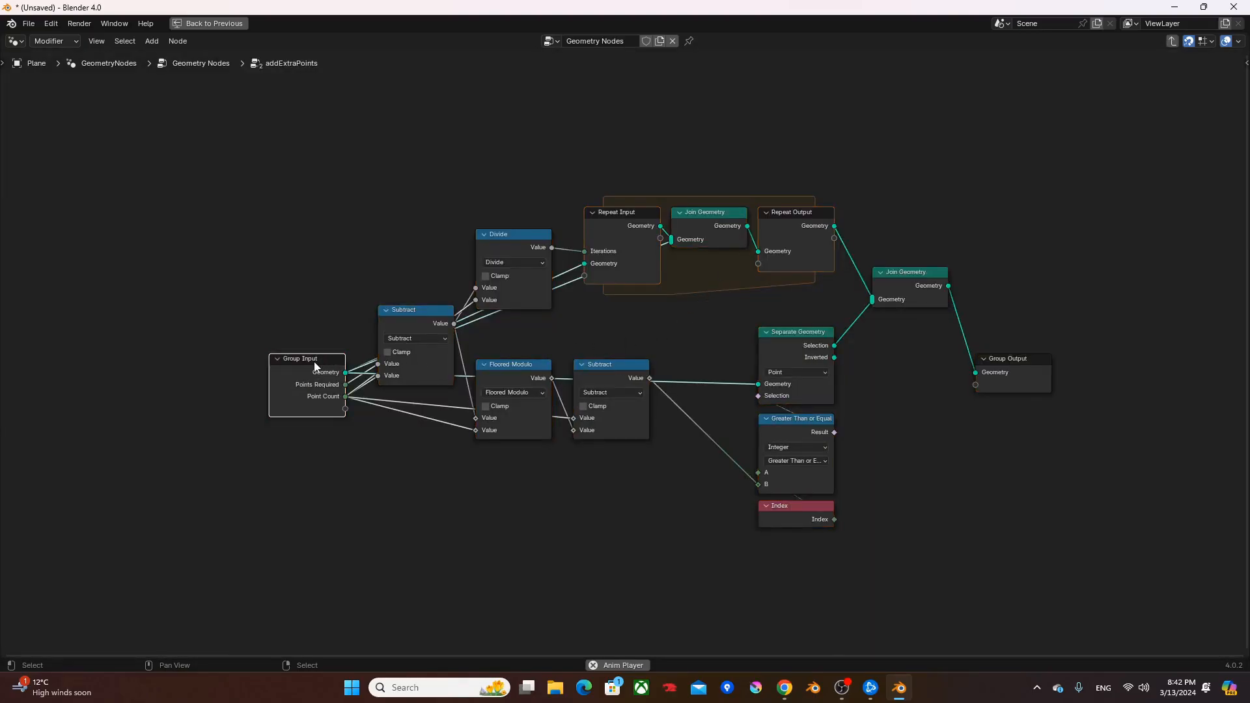
{"action": "left_click_drag", "start_coordinate": [315, 366], "coordinate": [231, 277]}
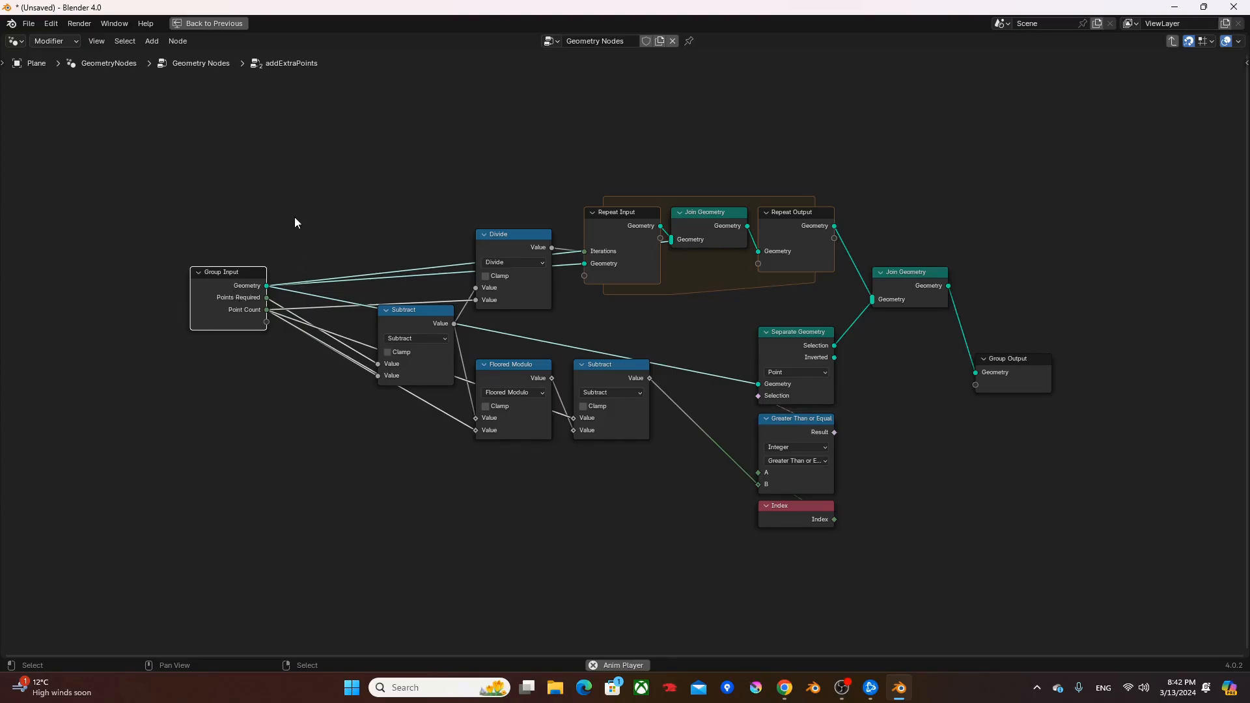
{"action": "key", "text": "Tab"}
- Show the complete node tree and restore the normal workspace layout
{"action": "scroll", "coordinate": [499, 388], "scroll_direction": "down", "scroll_amount": 5}
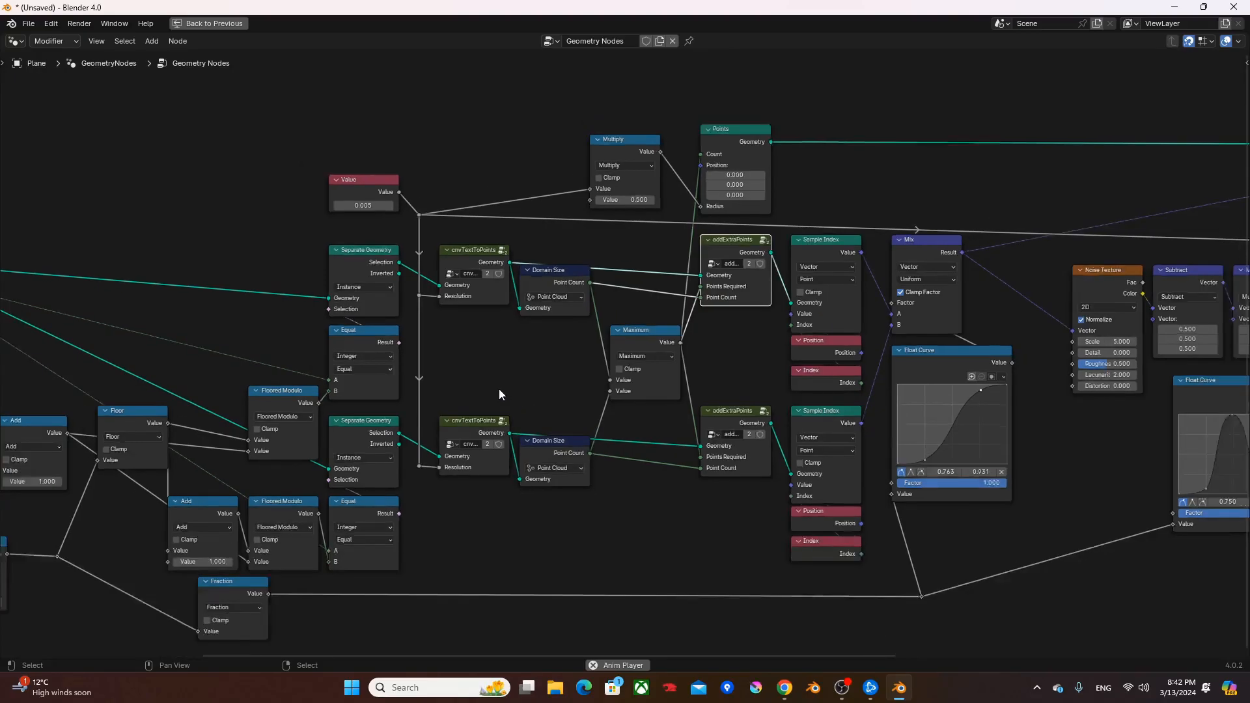
{"action": "middle_click_drag", "start_coordinate": [509, 377], "coordinate": [447, 351], "text": "shift"}
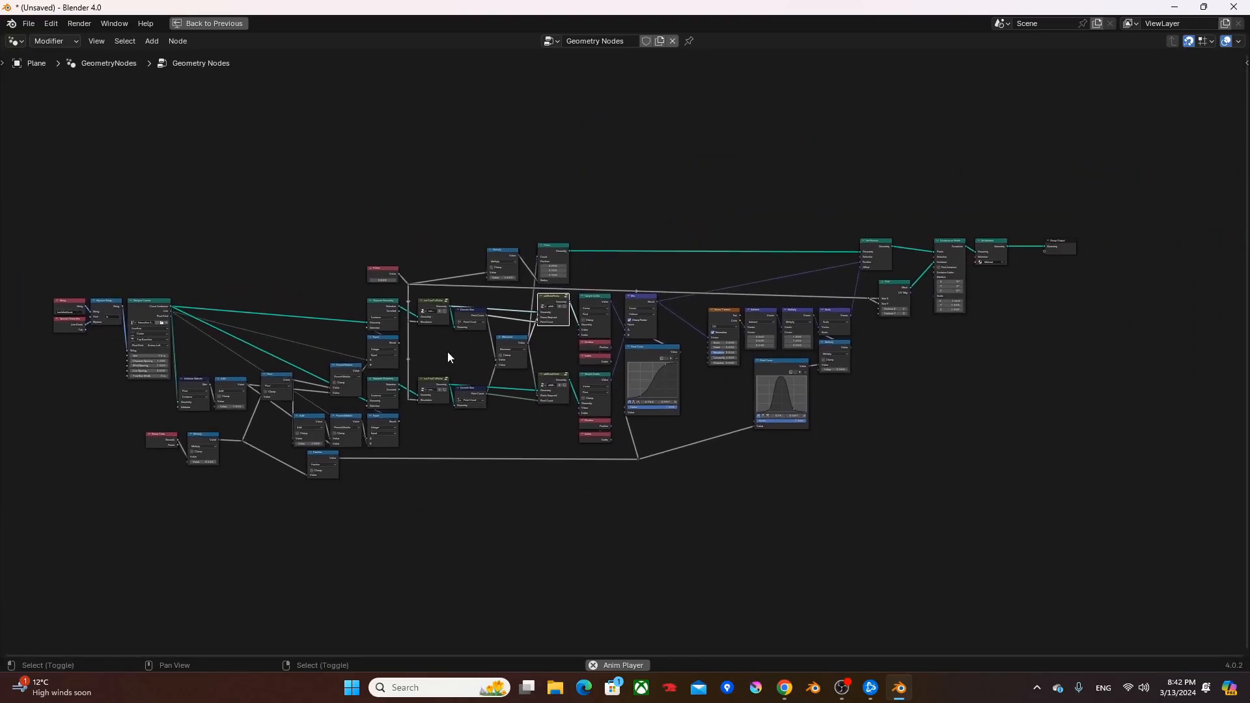
{"action": "key", "text": "ctrl+space"}
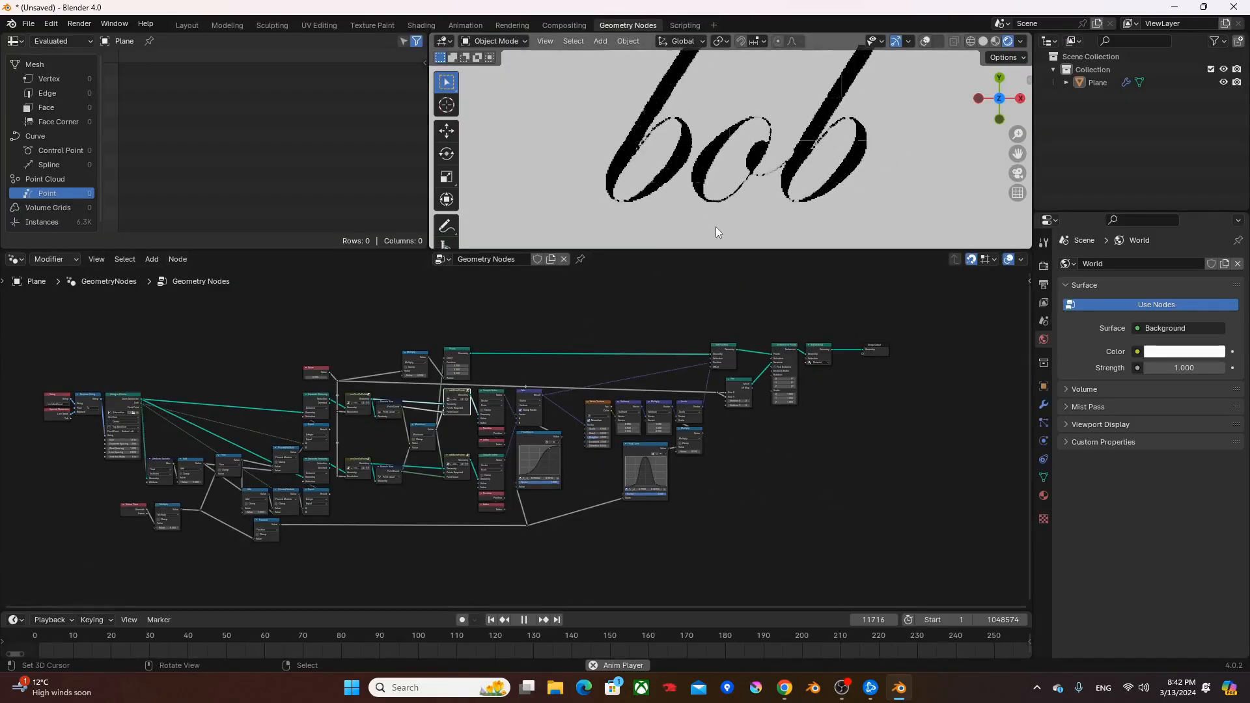